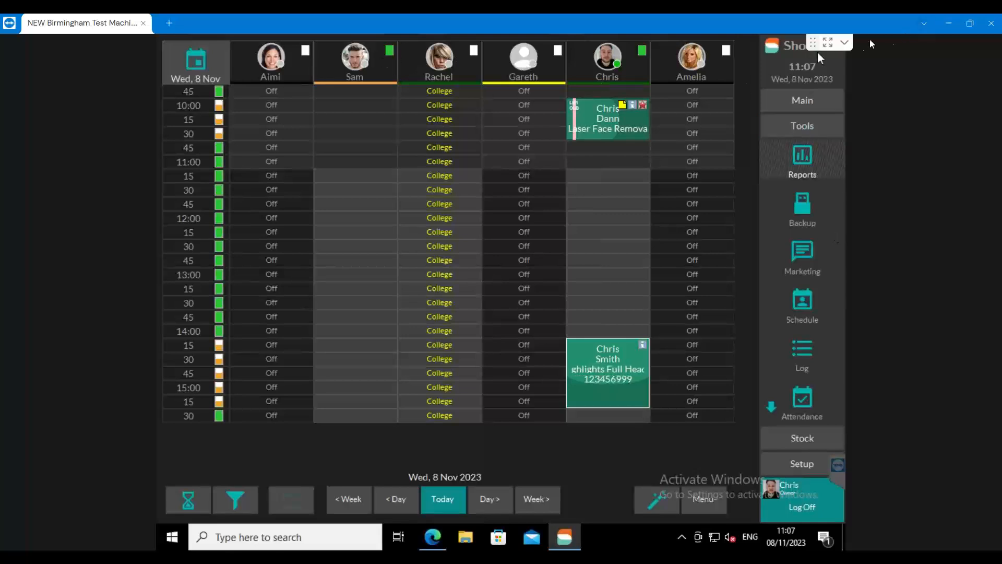
{"action": "mouse_move", "coordinate": [841, 59]}
{"action": "left_click", "coordinate": [71, 46]}
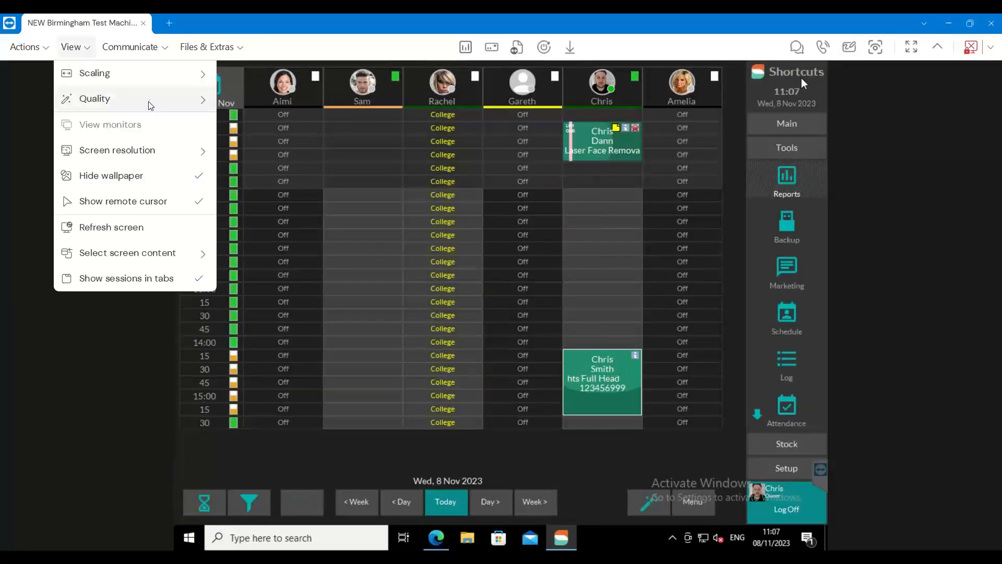
{"action": "left_click", "coordinate": [786, 169]}
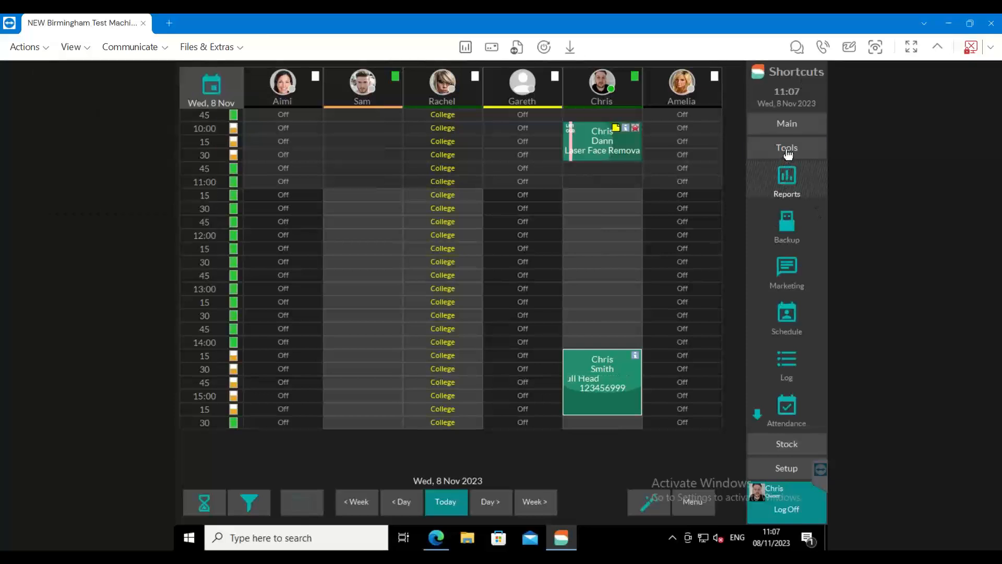
{"action": "left_click", "coordinate": [938, 48]}
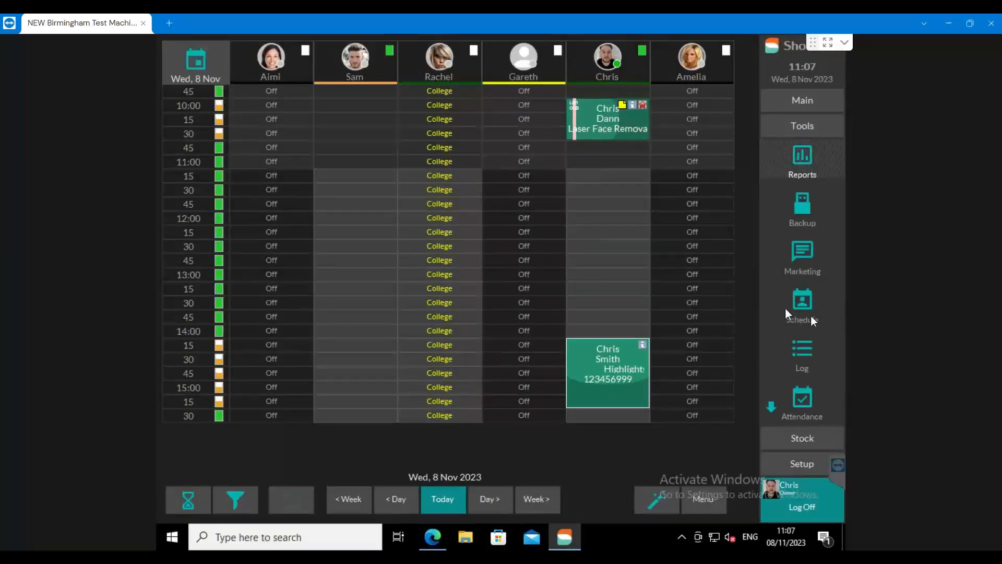
Step: Open the employee schedule and filter it to the employee gareth
{"action": "left_click", "coordinate": [819, 298]}
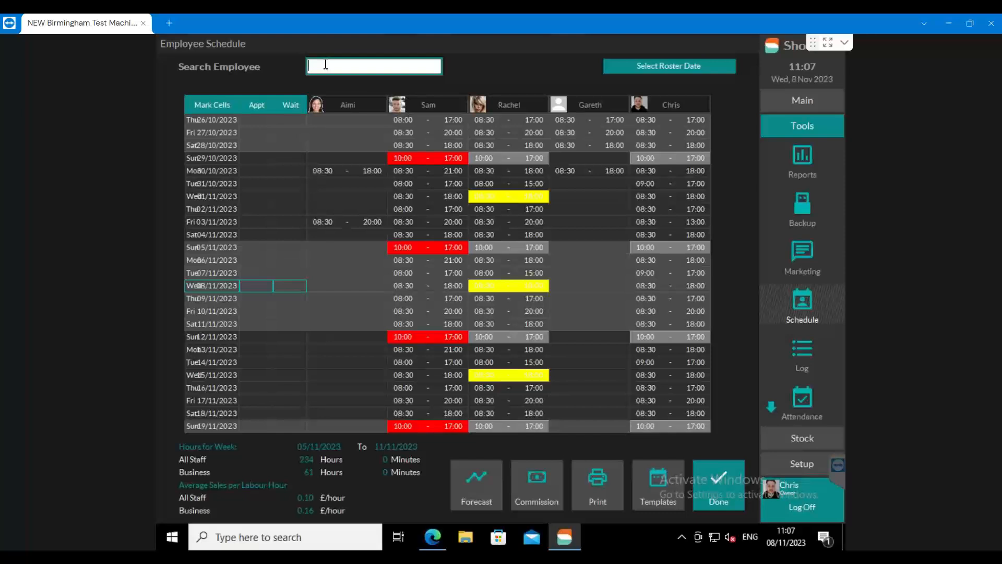
{"action": "type", "text": "gareth"}
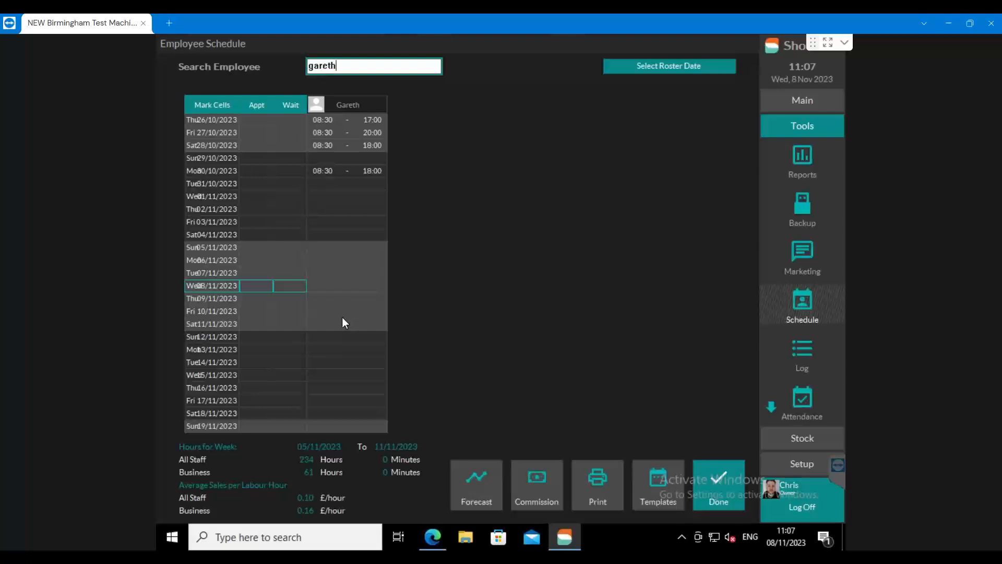
{"action": "scroll", "coordinate": [319, 383], "scroll_direction": "down", "scroll_amount": 3}
{"action": "scroll", "coordinate": [326, 468], "scroll_direction": "down", "scroll_amount": 3}
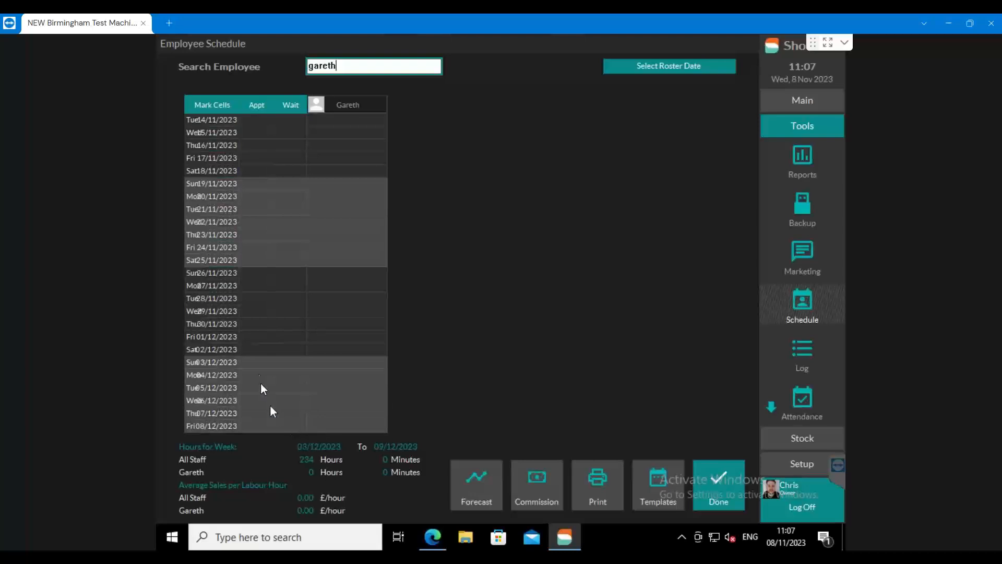
Step: Add Gareth's shifts for 3, 4 and 5 December as 10:00–18:00, 08:30–18:00 and 08:00–18:00, then close the schedule
{"action": "double_click", "coordinate": [341, 364]}
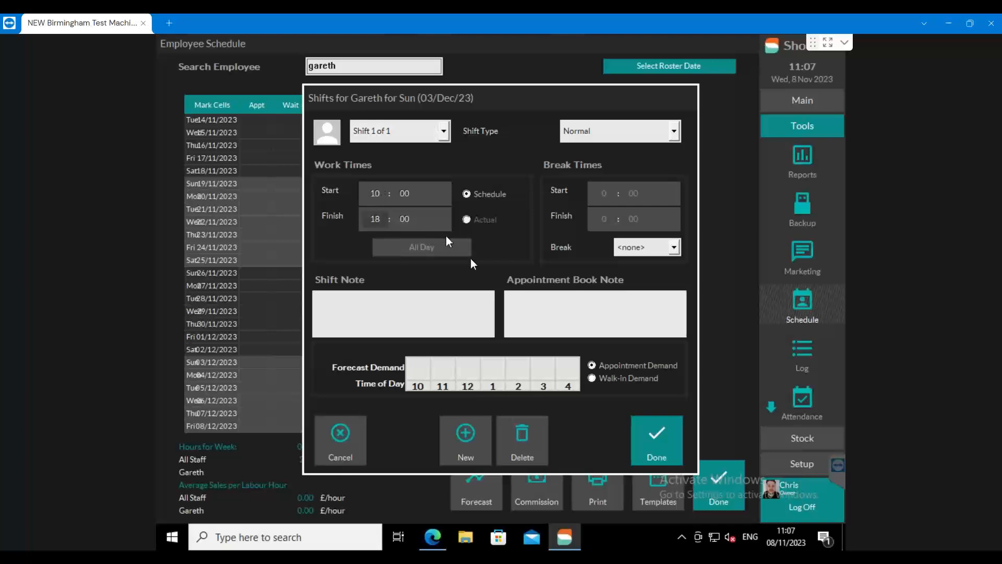
{"action": "left_click", "coordinate": [656, 435]}
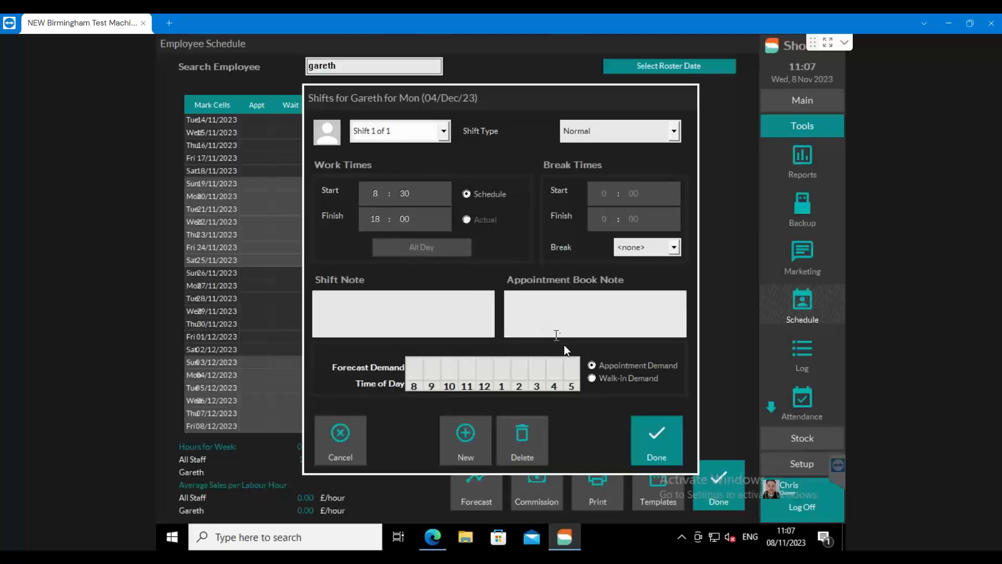
{"action": "left_click", "coordinate": [653, 427]}
{"action": "left_click", "coordinate": [340, 390]}
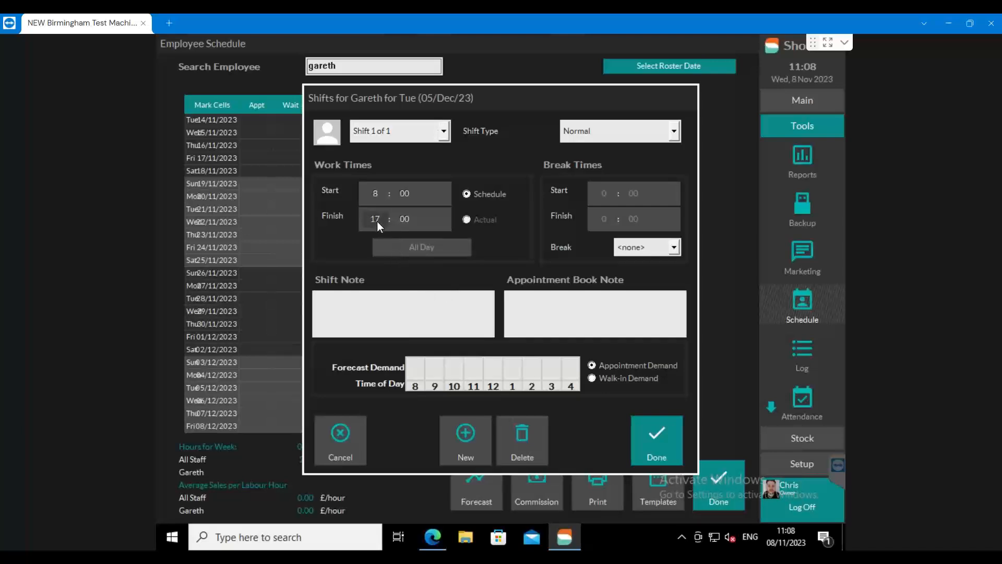
{"action": "left_click", "coordinate": [656, 460]}
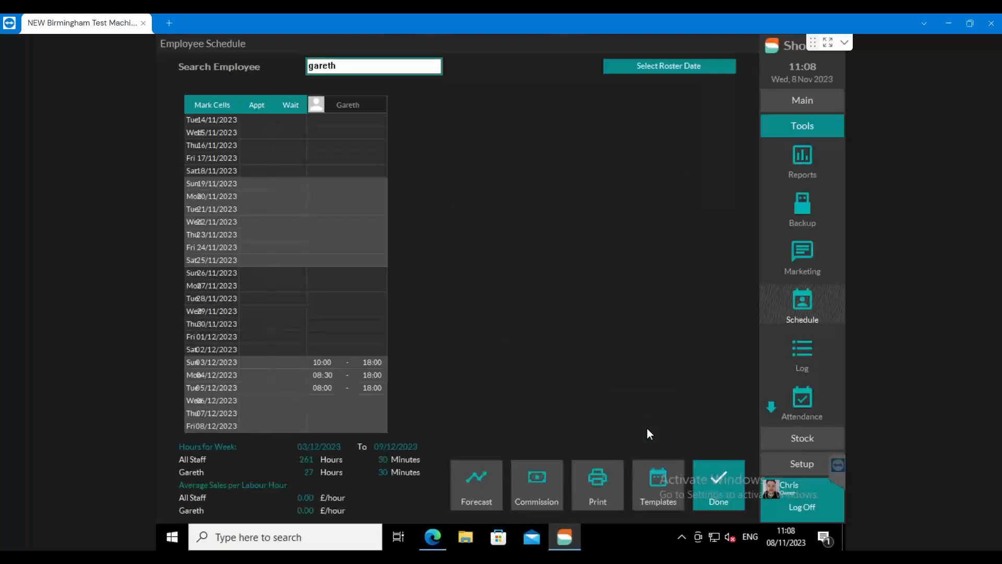
{"action": "left_click", "coordinate": [719, 473]}
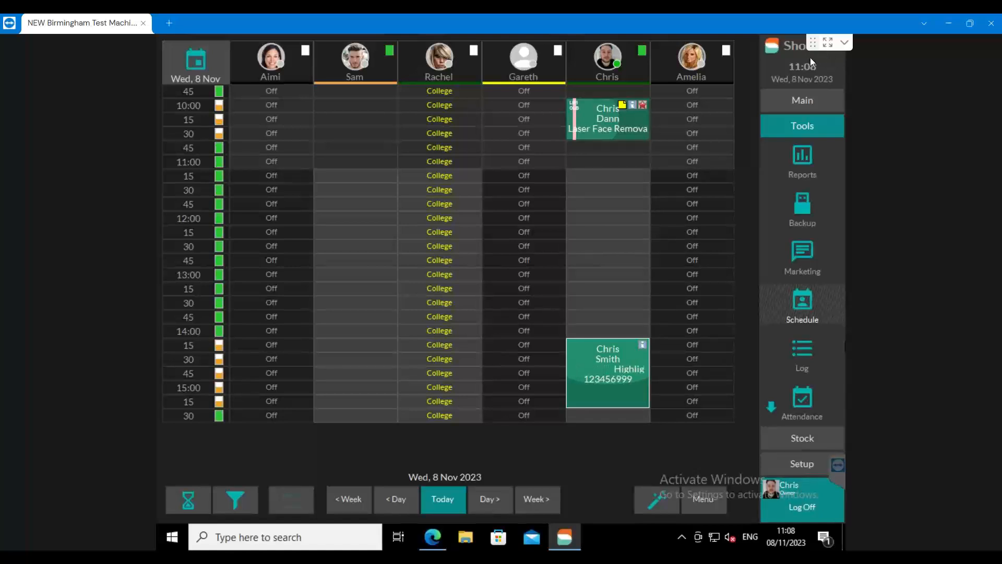
Step: In the general business setup, set Thursday's opening hours to 08:30 to 19:00
{"action": "left_click", "coordinate": [803, 465]}
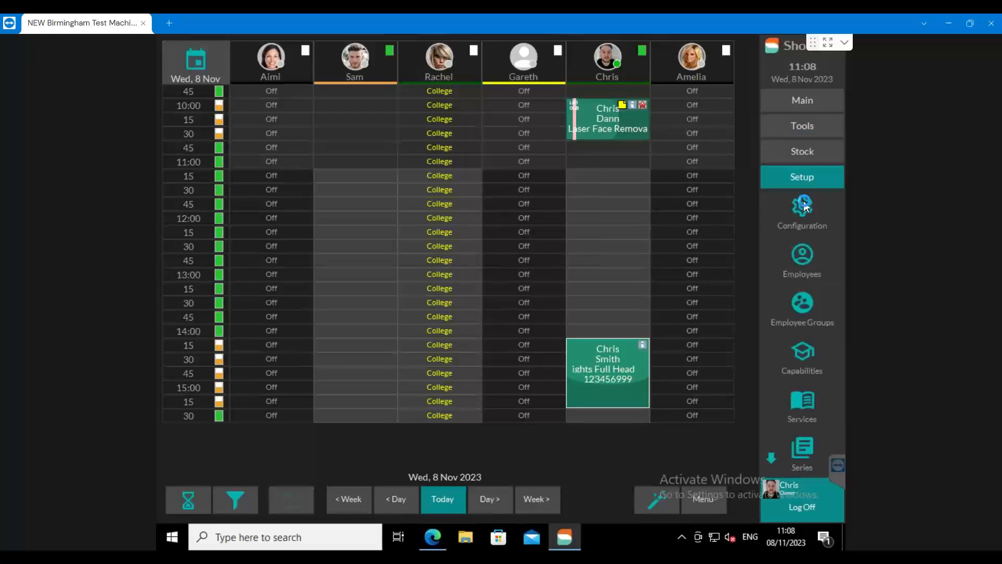
{"action": "left_click", "coordinate": [804, 206]}
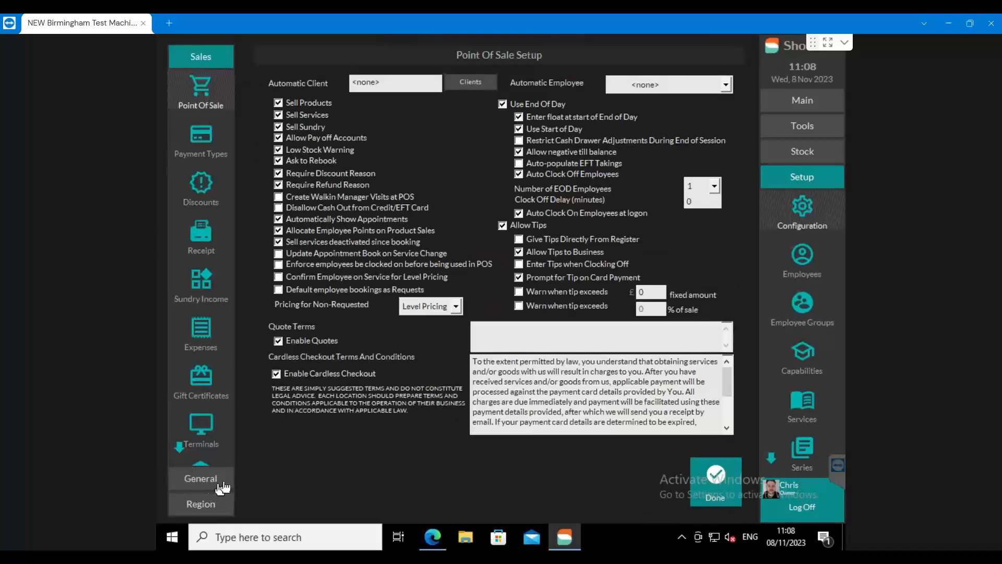
{"action": "left_click", "coordinate": [194, 482]}
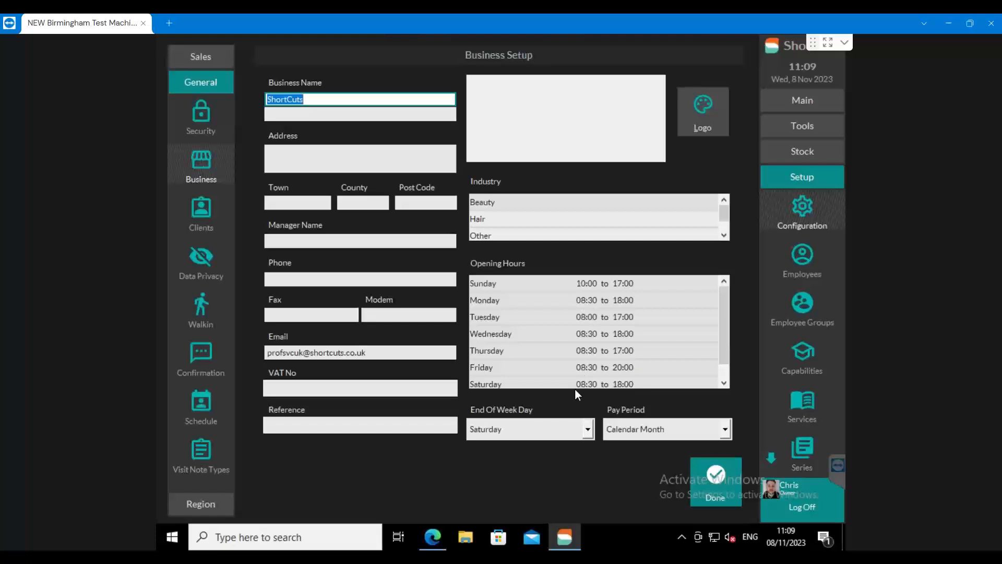
{"action": "left_click", "coordinate": [620, 353]}
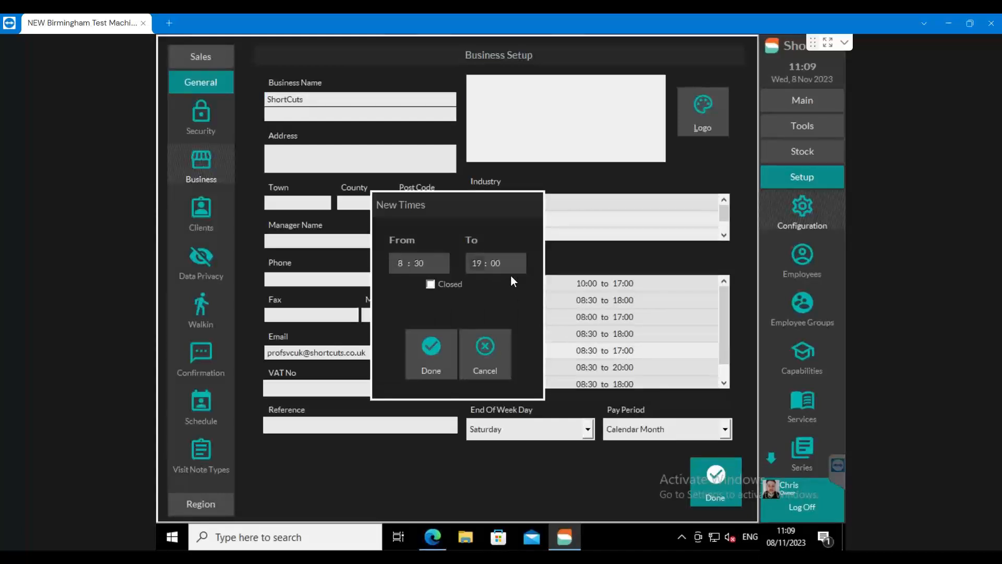
{"action": "left_click", "coordinate": [427, 348]}
Step: Set Friday's opening hours to 08:30 to 21:00 and save the business setup
{"action": "double_click", "coordinate": [615, 366]}
{"action": "left_click", "coordinate": [473, 265]}
{"action": "key", "text": "Up"}
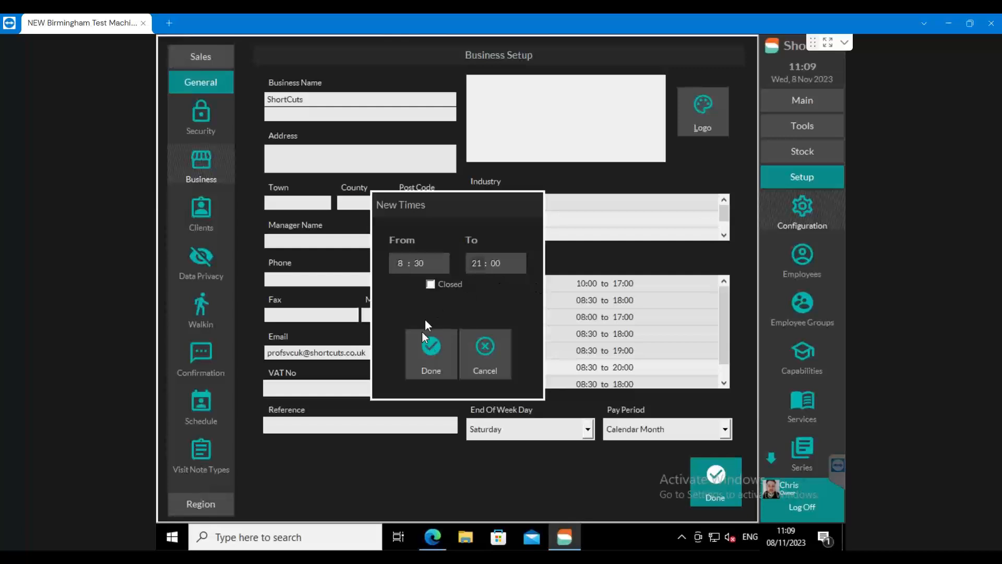
{"action": "left_click", "coordinate": [429, 346]}
{"action": "left_click", "coordinate": [716, 474]}
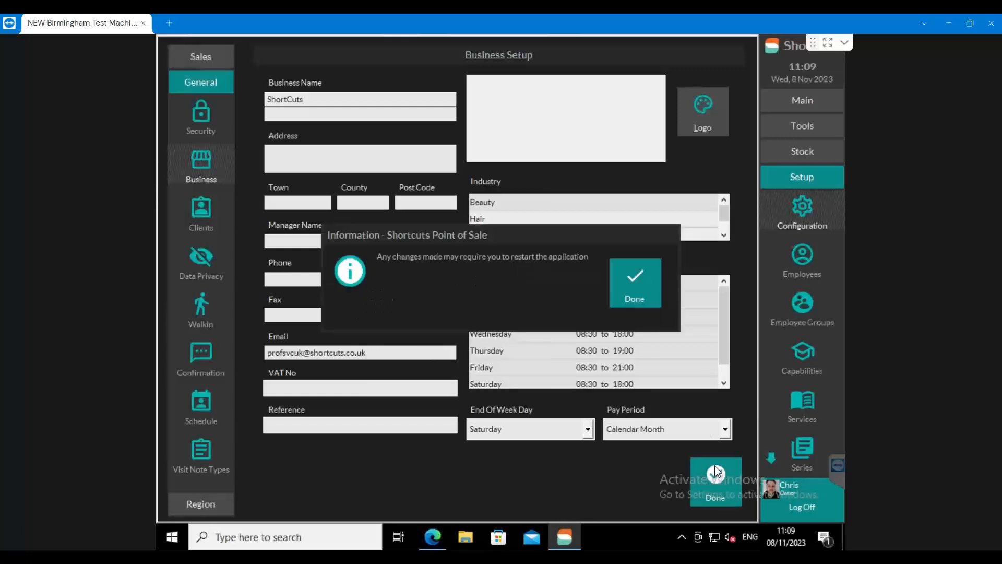
{"action": "left_click", "coordinate": [653, 295]}
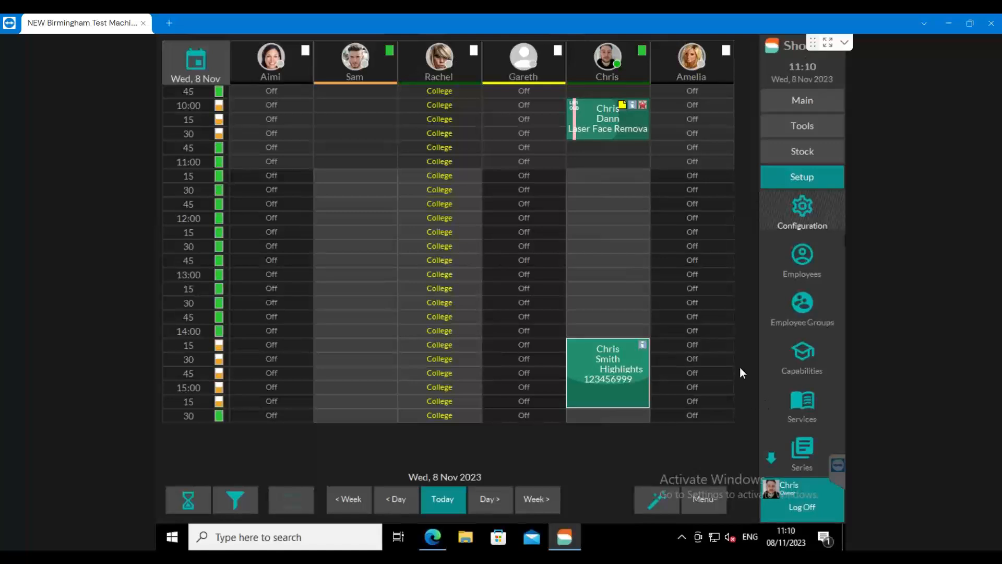
Step: Set the current stock of the American Crew Anti Dandruff Shampoo 250Ml product to 10
{"action": "left_click", "coordinate": [808, 151]}
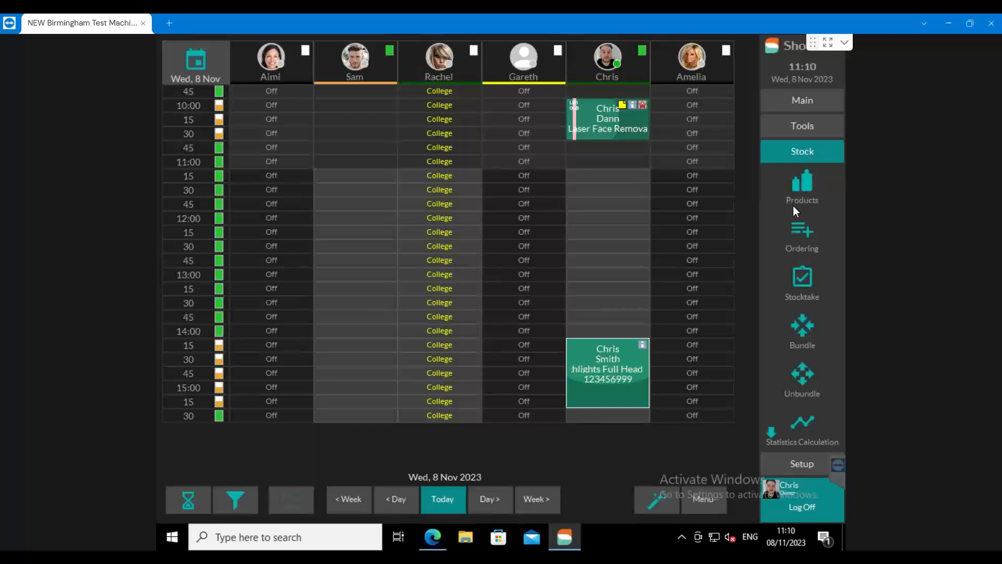
{"action": "left_click", "coordinate": [804, 186]}
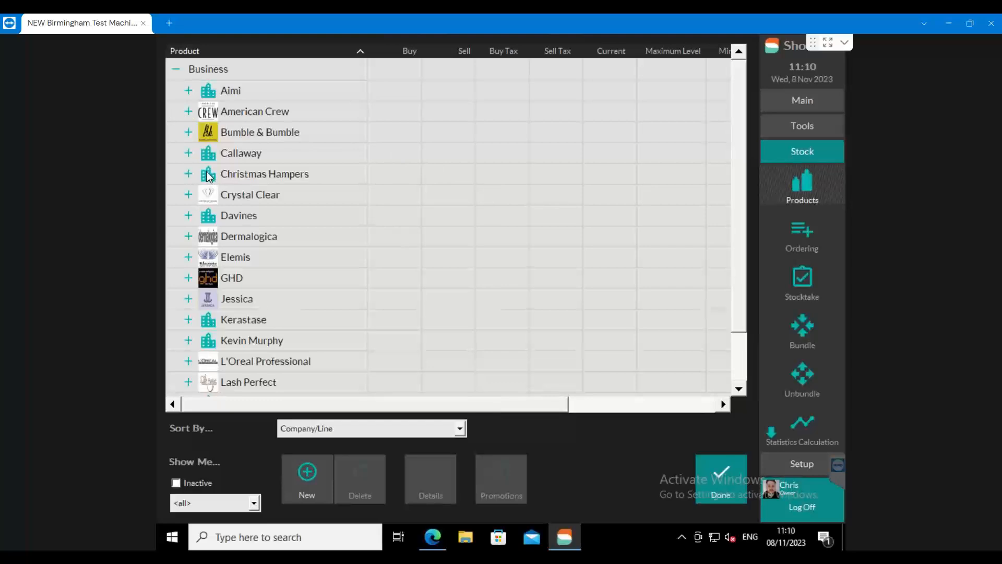
{"action": "left_click", "coordinate": [189, 112]}
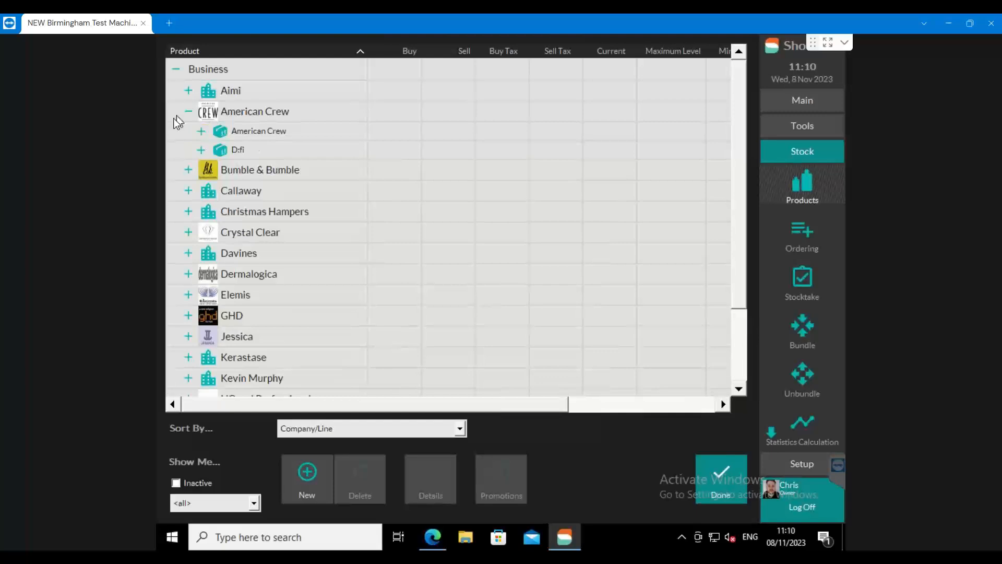
{"action": "left_click", "coordinate": [202, 131]}
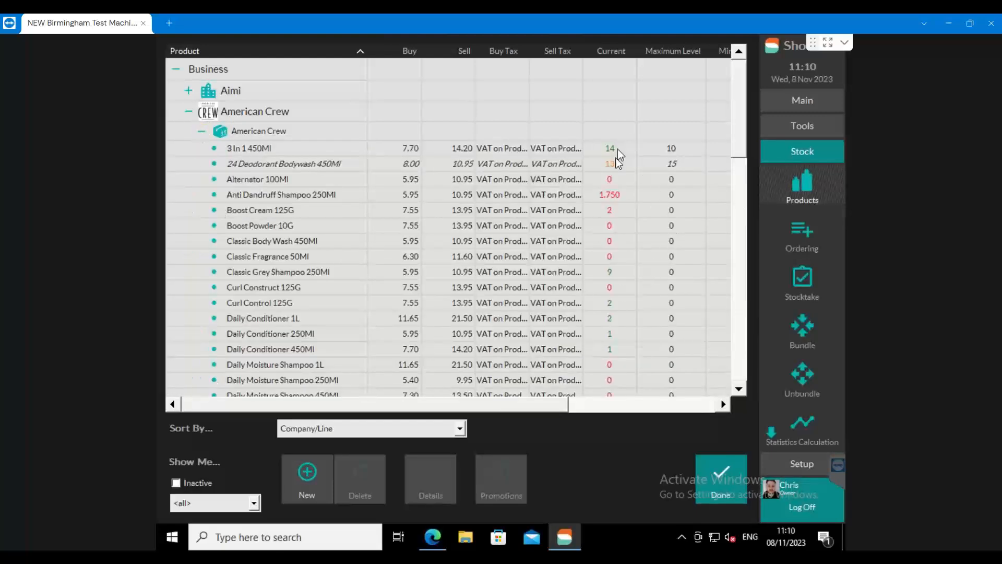
{"action": "left_click", "coordinate": [610, 194]}
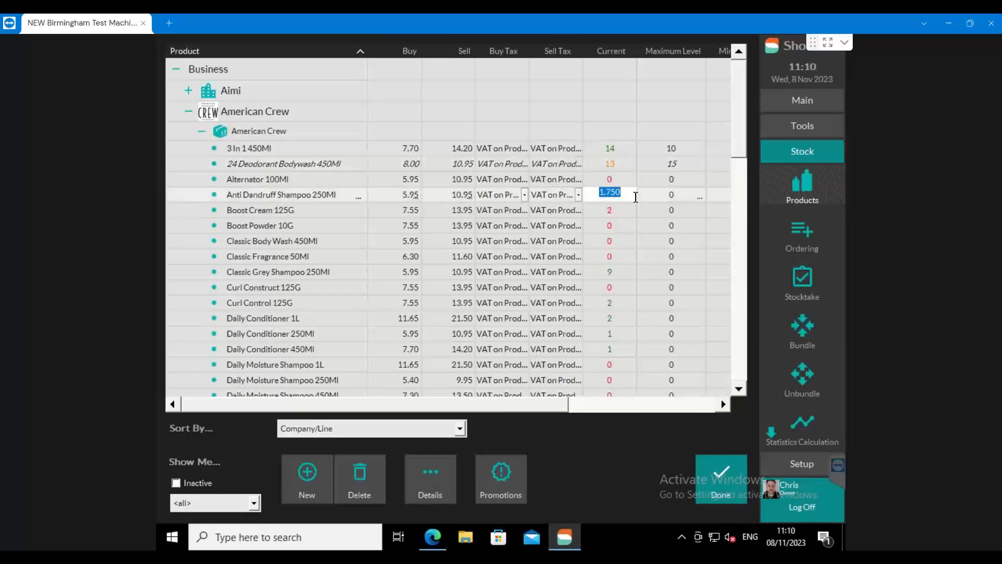
{"action": "left_click", "coordinate": [611, 147]}
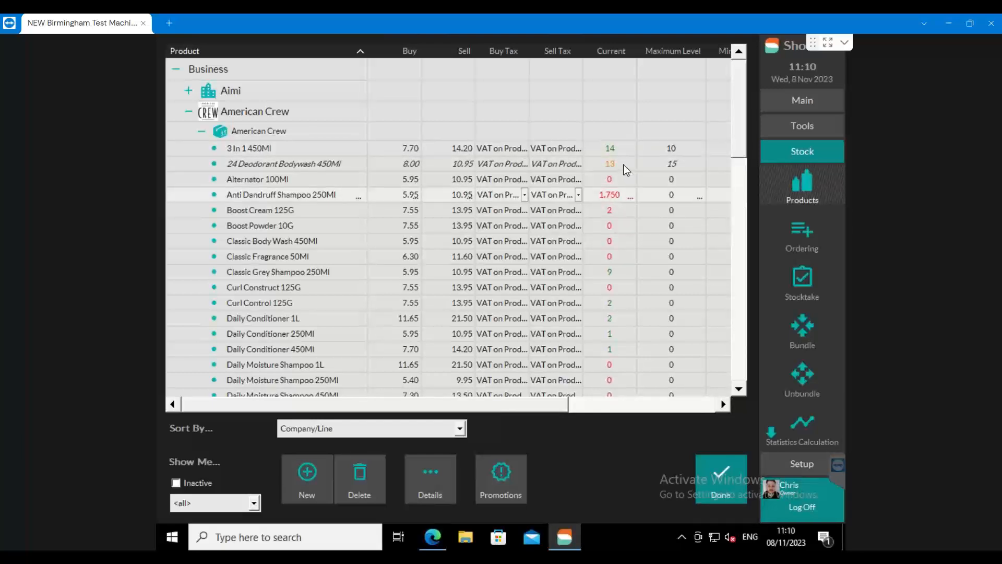
{"action": "left_click", "coordinate": [628, 194]}
{"action": "type", "text": "10"}
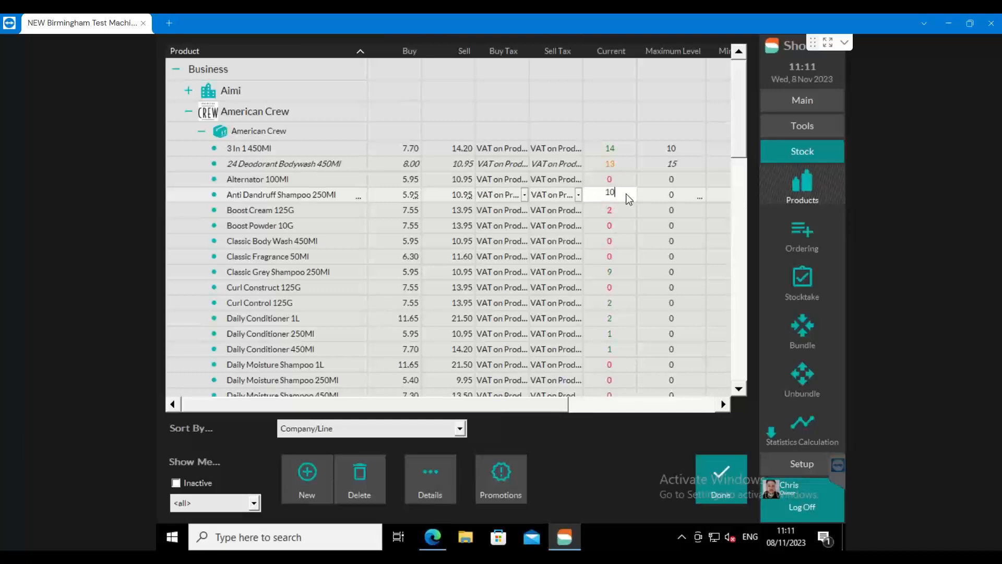
{"action": "left_click", "coordinate": [617, 226]}
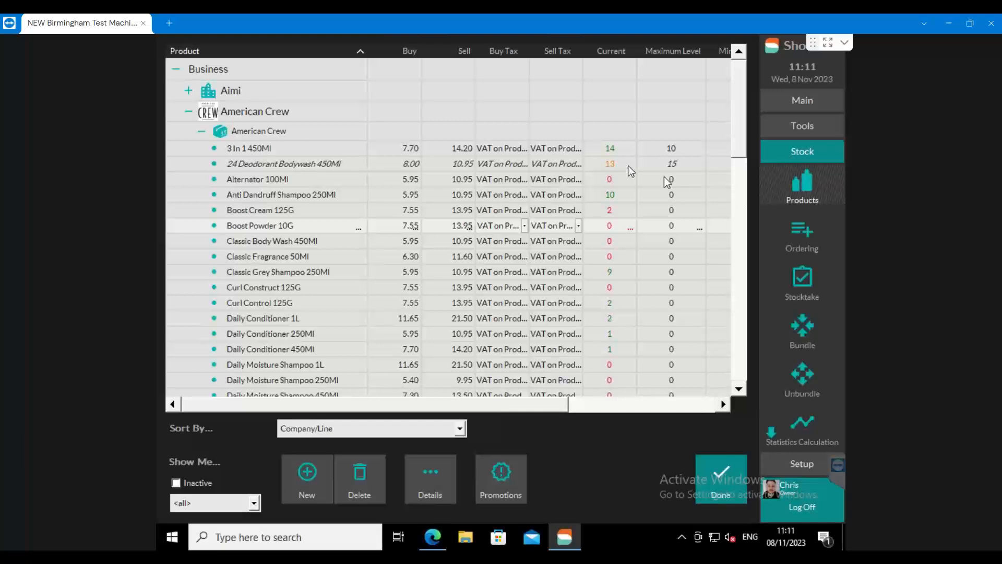
Step: Create a new stocktake named American Crew and continue to its entries
{"action": "left_click", "coordinate": [603, 150]}
{"action": "left_click", "coordinate": [602, 163]}
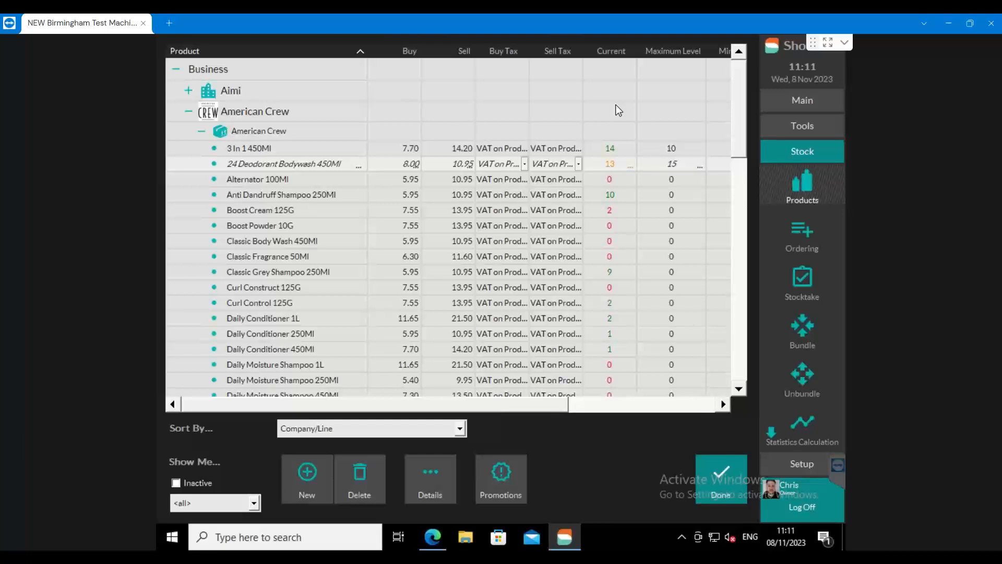
{"action": "left_click", "coordinate": [794, 156]}
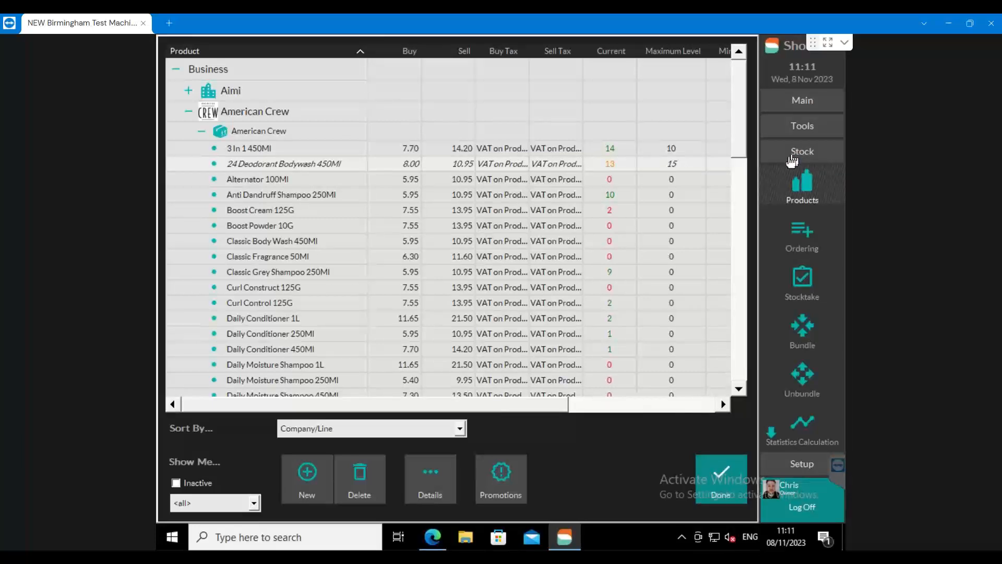
{"action": "left_click", "coordinate": [810, 273]}
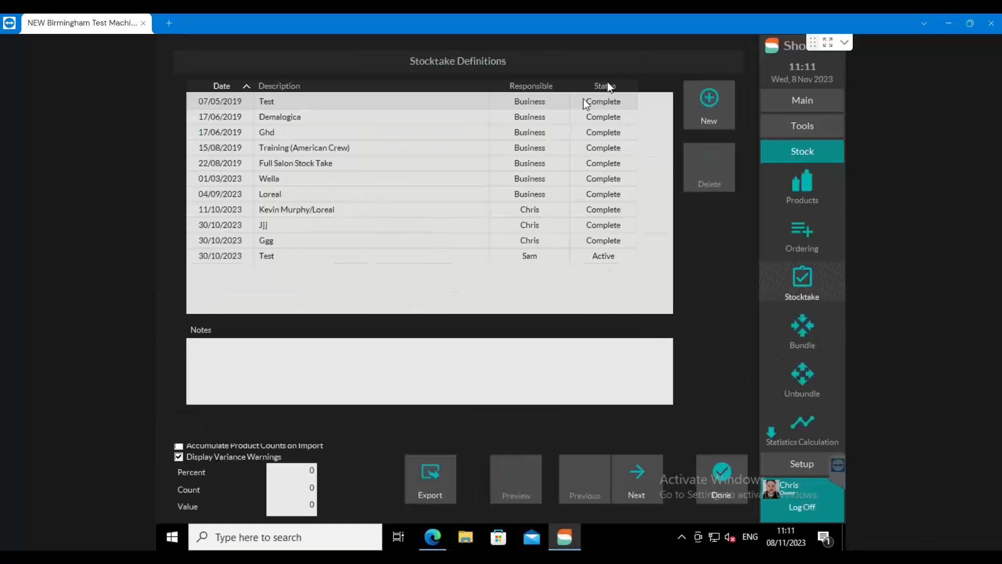
{"action": "left_click", "coordinate": [708, 99]}
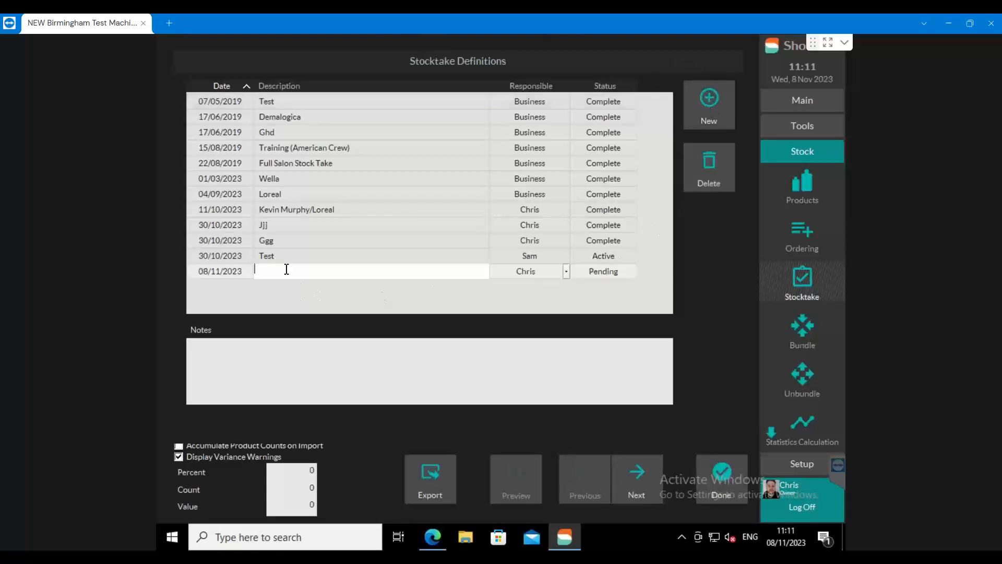
{"action": "type", "text": "American Crew"}
{"action": "left_click", "coordinate": [632, 468]}
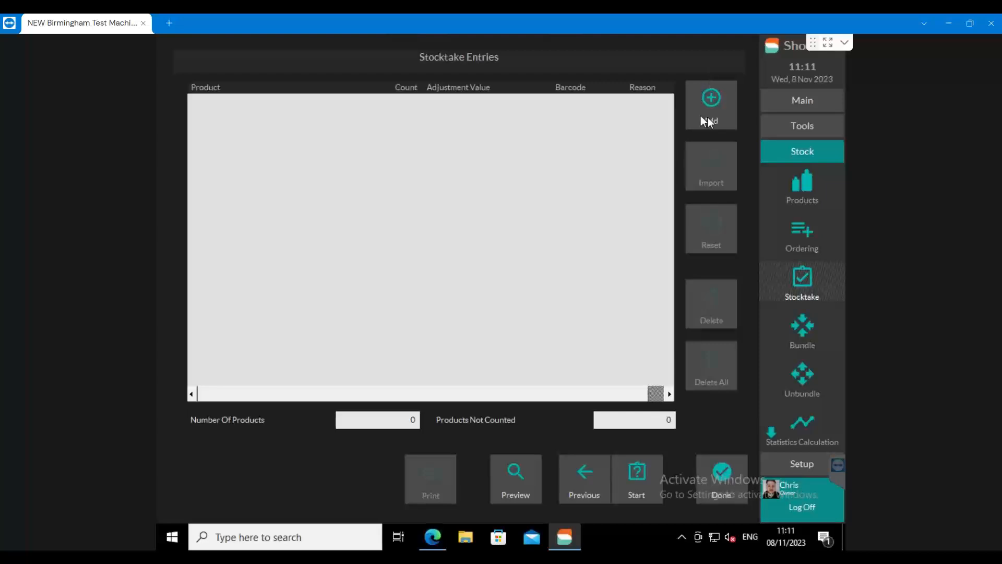
Step: Add the five D:fi products (Daily Conditioner, Daily Shampoo, both Extreme Creams, Hairspray) from American Crew to the stocktake entries
{"action": "left_click", "coordinate": [718, 102]}
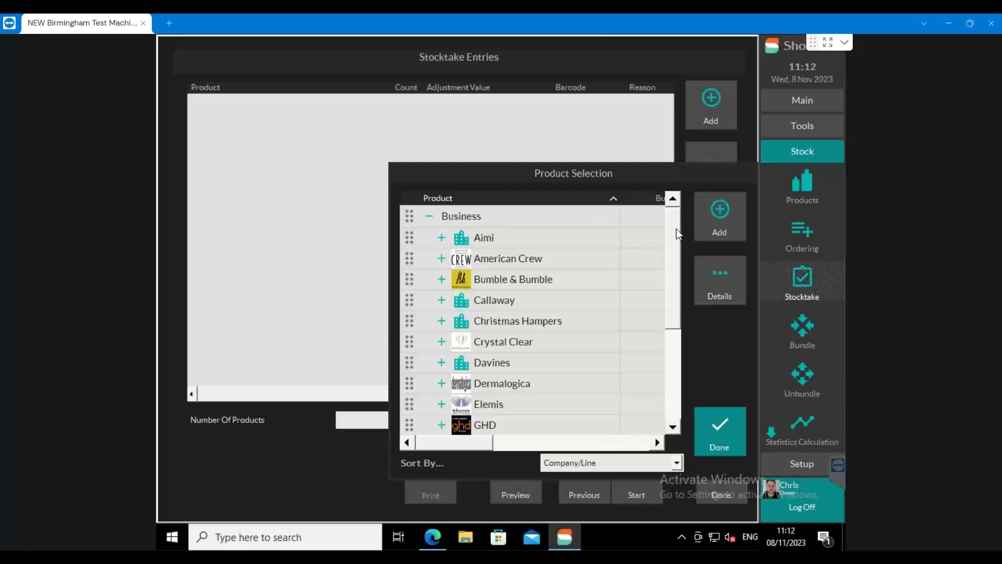
{"action": "scroll", "coordinate": [678, 236], "scroll_direction": "down", "scroll_amount": 1}
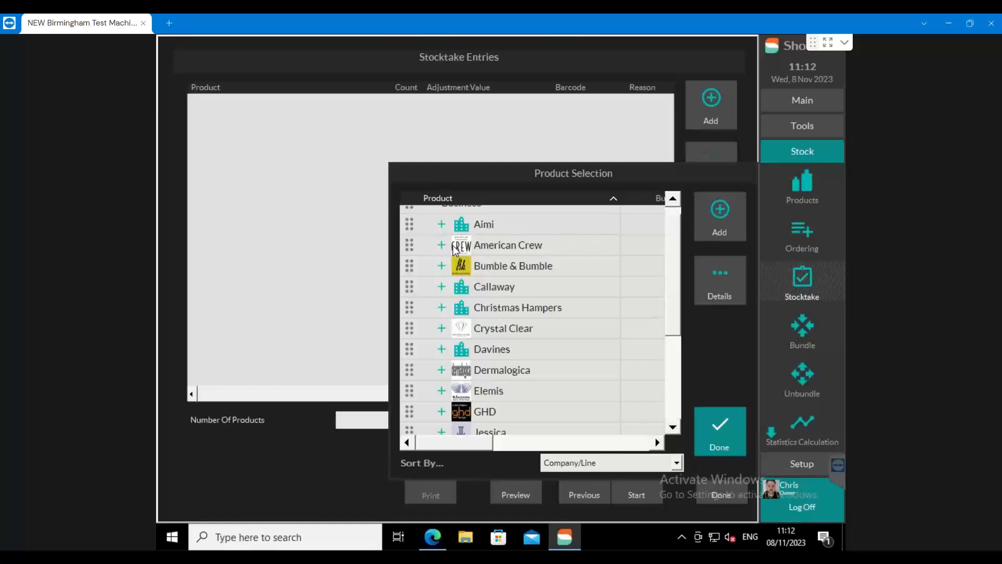
{"action": "left_click", "coordinate": [412, 247]}
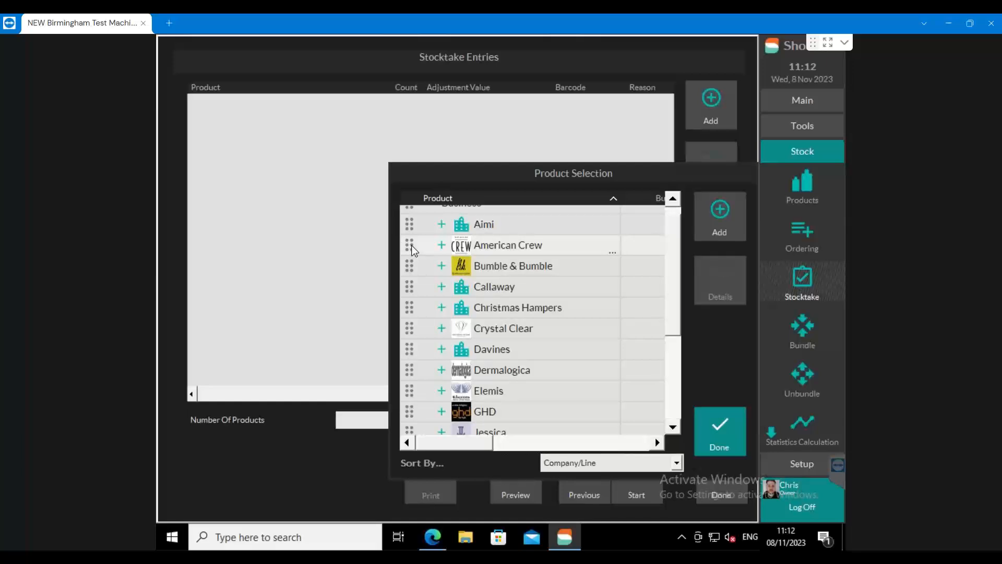
{"action": "left_click", "coordinate": [441, 246]}
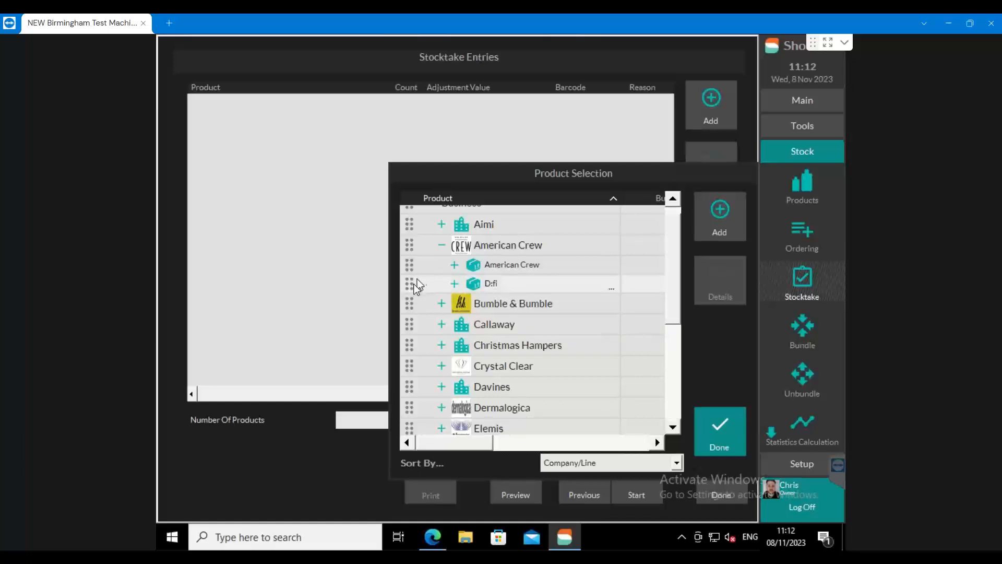
{"action": "left_click", "coordinate": [455, 284]}
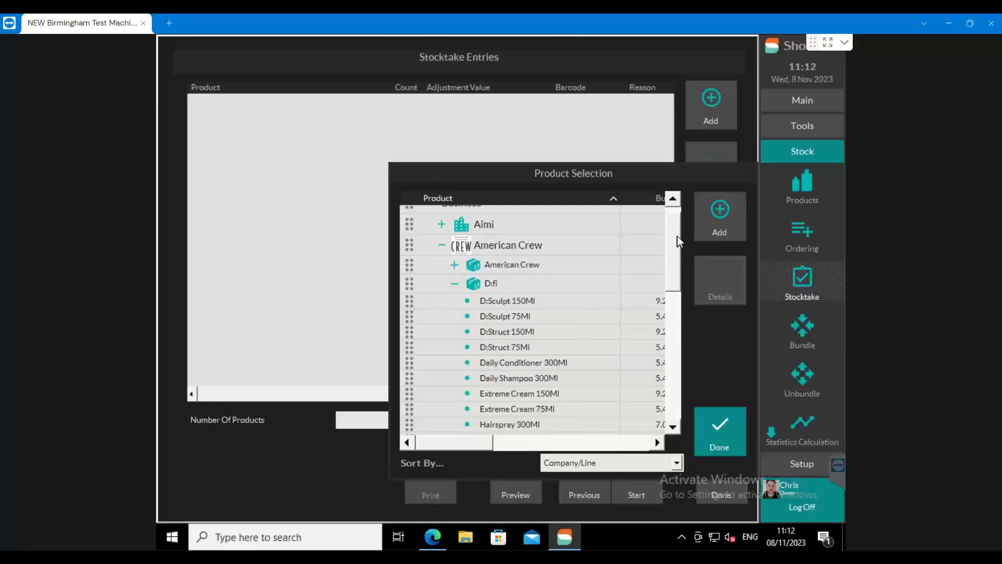
{"action": "scroll", "coordinate": [677, 236], "scroll_direction": "down", "scroll_amount": 2}
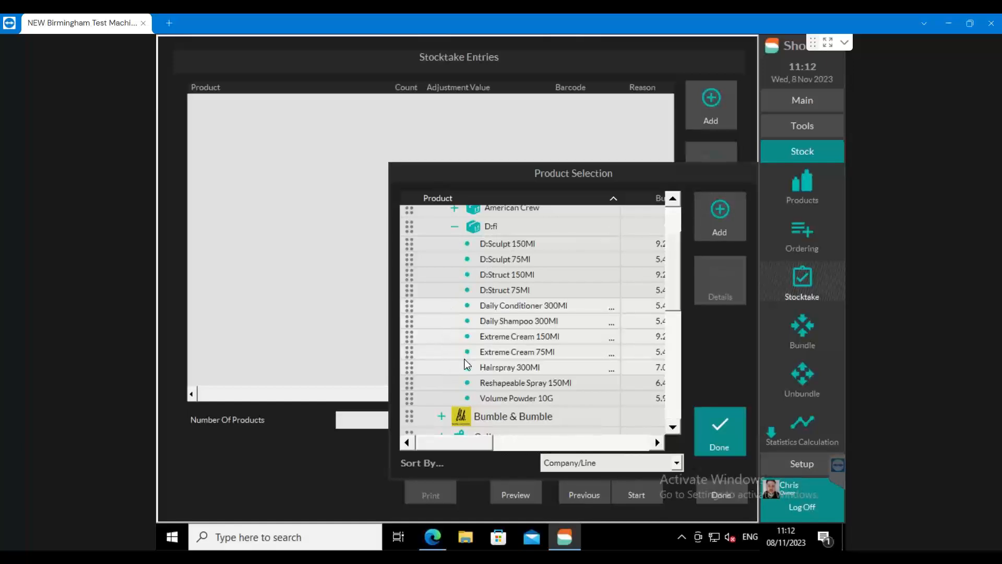
{"action": "left_click", "coordinate": [712, 220]}
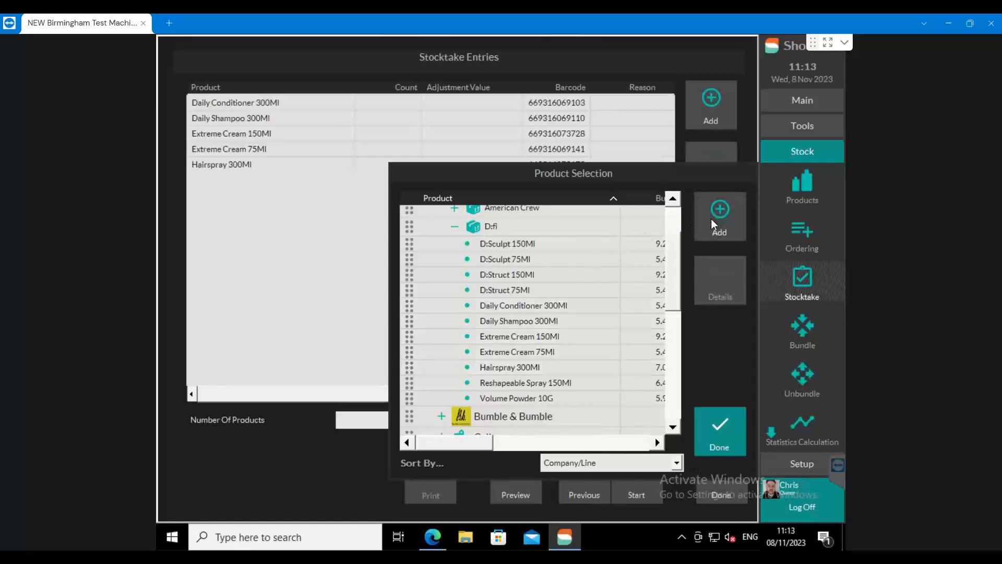
{"action": "left_click", "coordinate": [734, 438]}
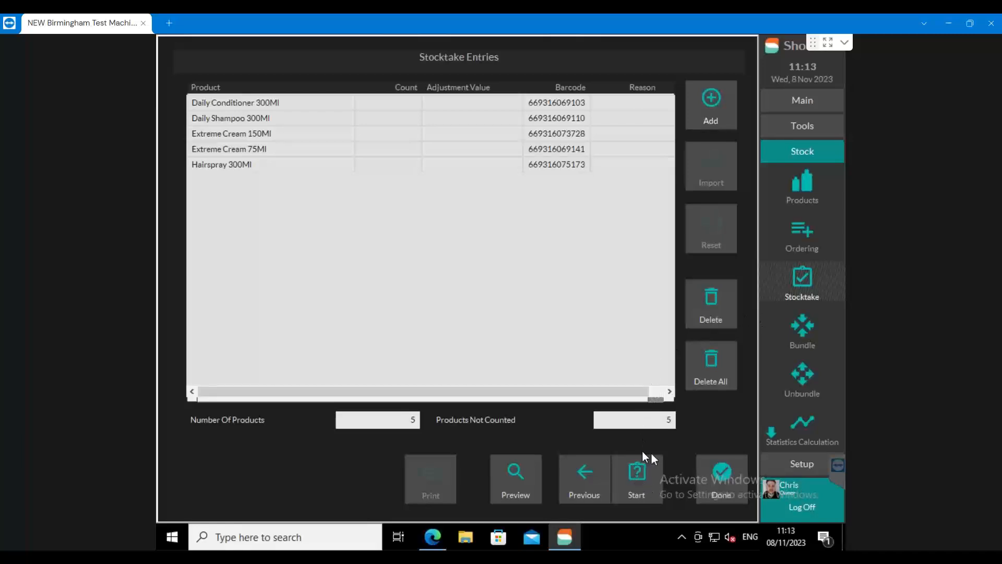
Step: Activate the stocktake, untick all three report forms to skip printing, and close the stocktake and products screens
{"action": "left_click", "coordinate": [637, 470]}
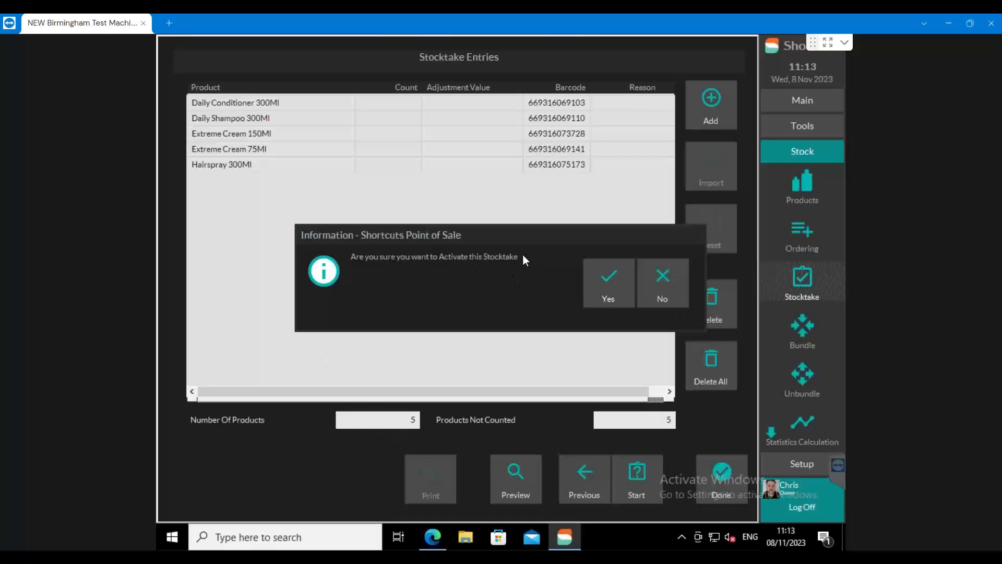
{"action": "left_click", "coordinate": [610, 280]}
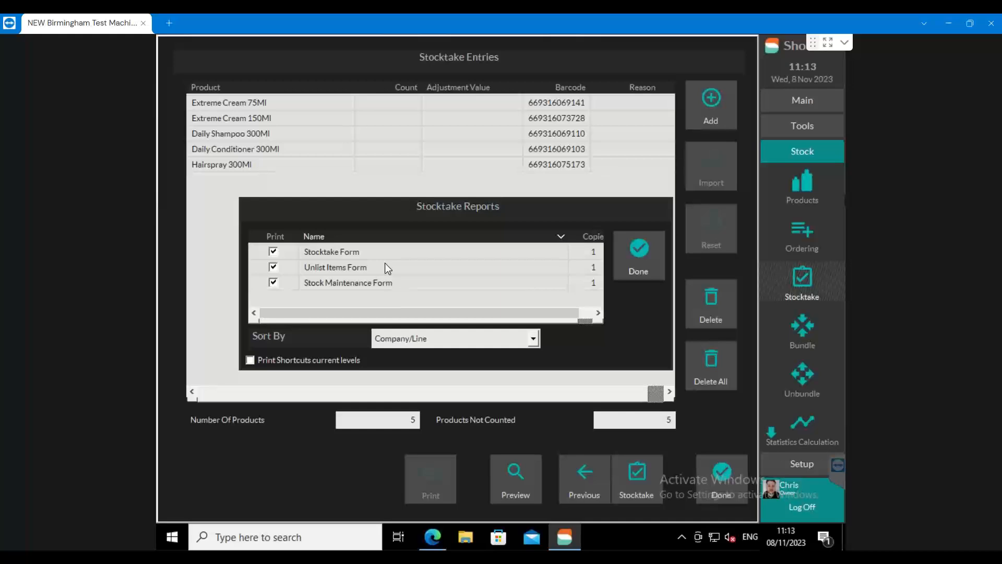
{"action": "left_click", "coordinate": [273, 269]}
{"action": "left_click", "coordinate": [274, 283]}
{"action": "left_click", "coordinate": [251, 360]}
{"action": "left_click", "coordinate": [250, 360]}
{"action": "left_click", "coordinate": [273, 252]}
{"action": "left_click", "coordinate": [638, 254]}
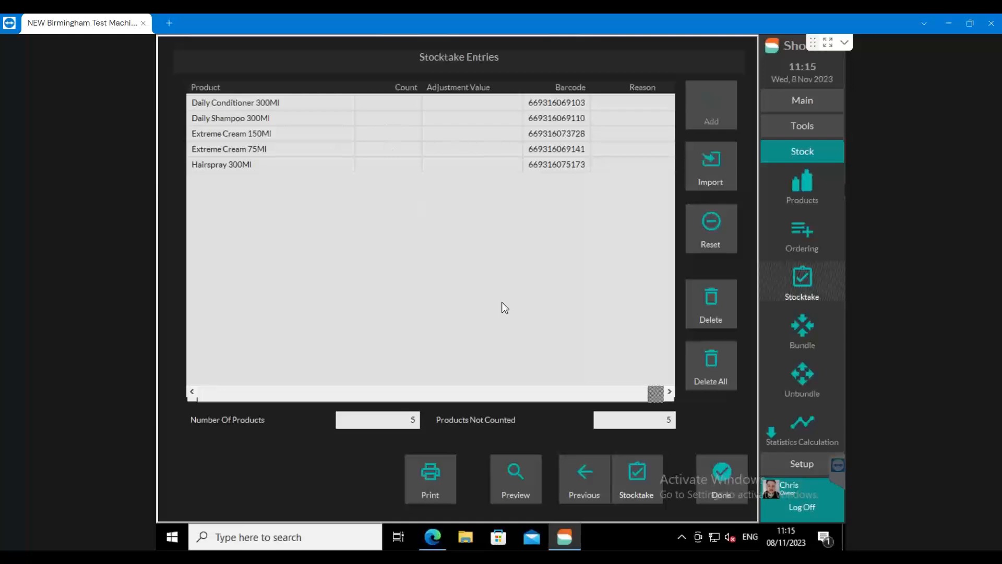
{"action": "left_click", "coordinate": [710, 467]}
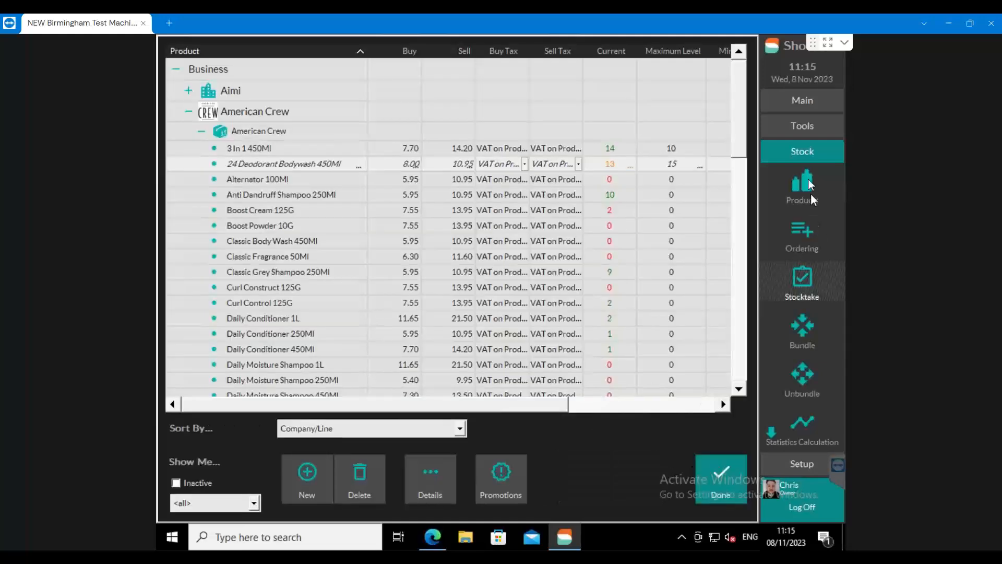
{"action": "left_click", "coordinate": [713, 471]}
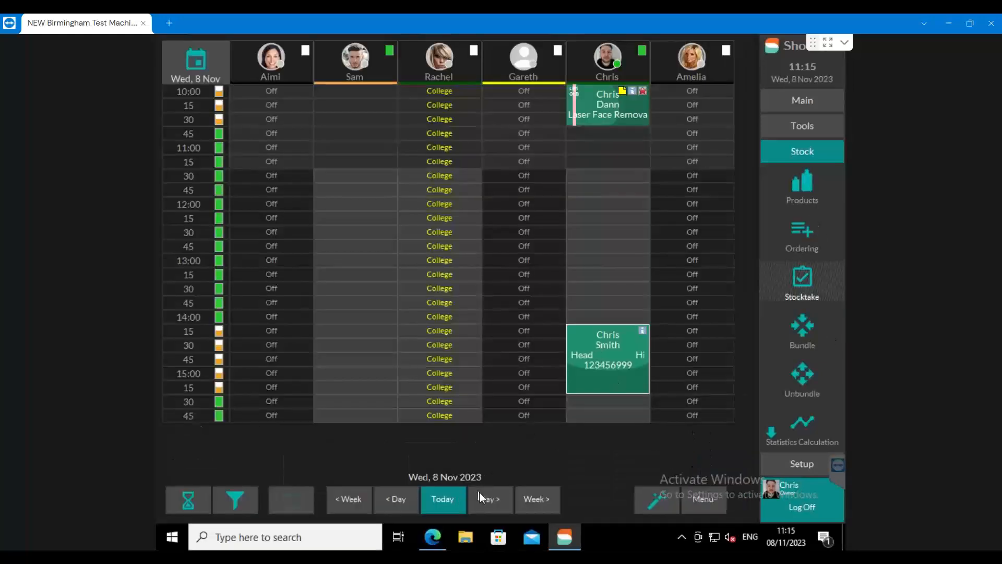
Step: Reopen the active American Crew stocktake from the stocktake definitions list to reach its entries
{"action": "left_click", "coordinate": [480, 493]}
{"action": "left_click", "coordinate": [444, 501]}
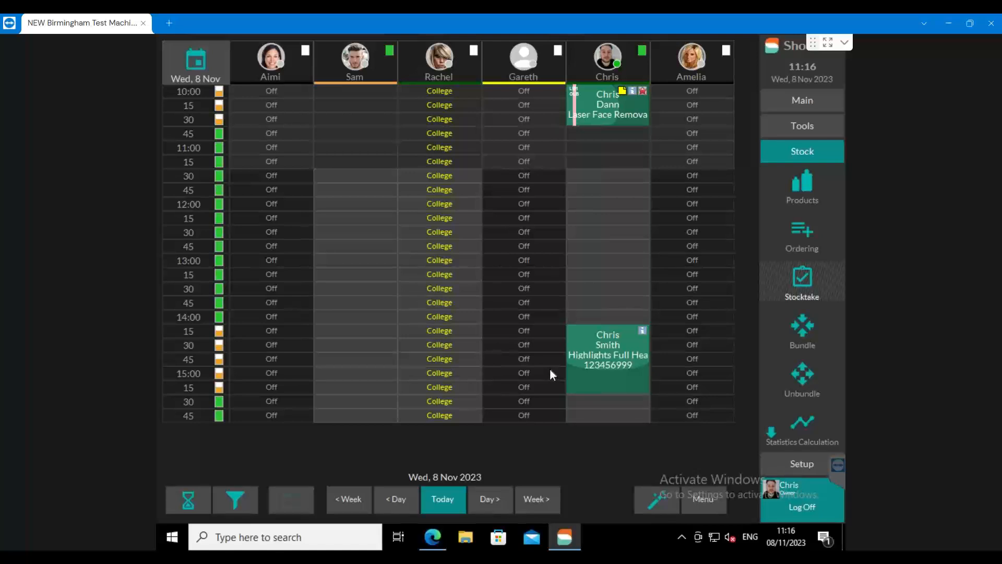
{"action": "left_click", "coordinate": [780, 157]}
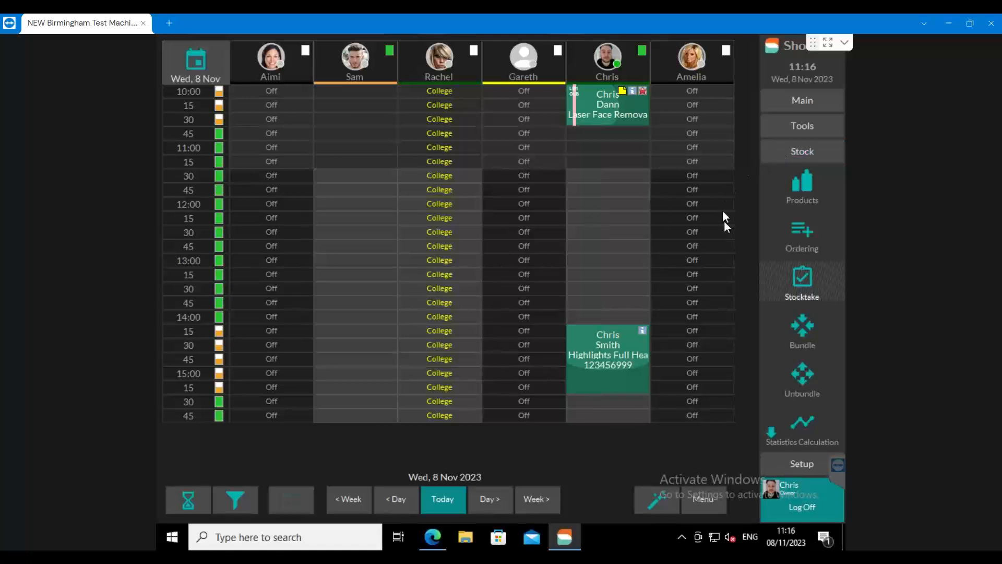
{"action": "left_click", "coordinate": [802, 276]}
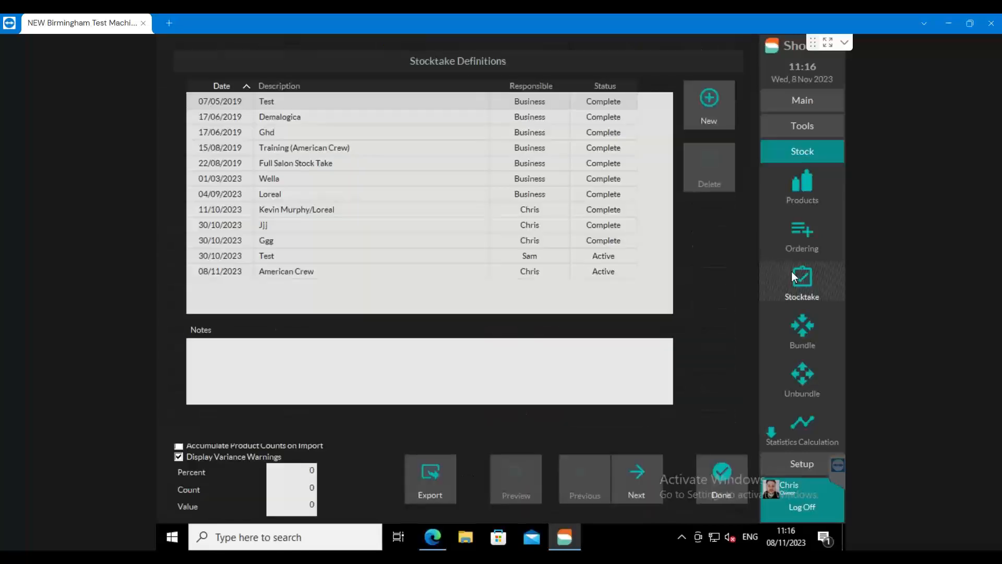
{"action": "left_click", "coordinate": [274, 272]}
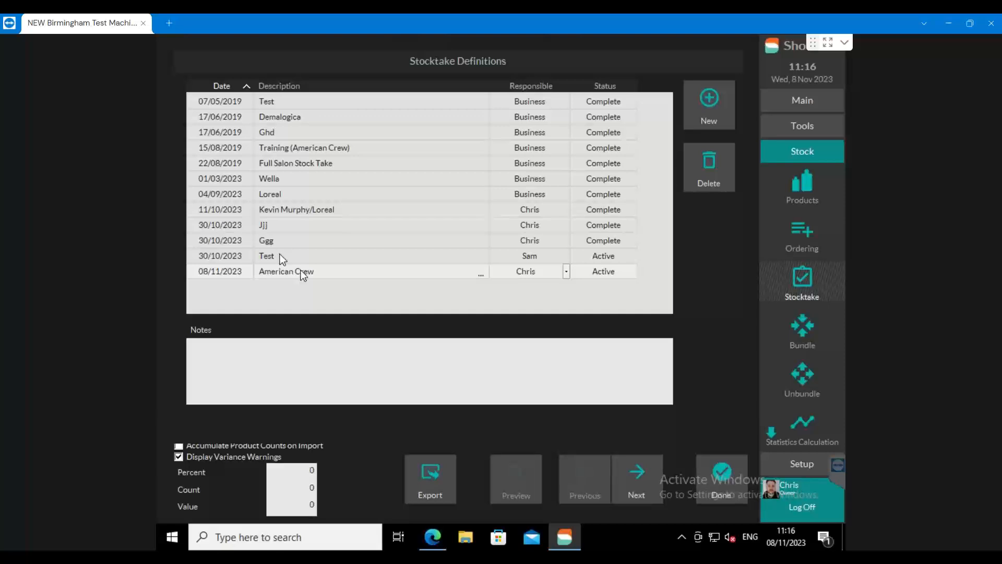
{"action": "left_click", "coordinate": [639, 475]}
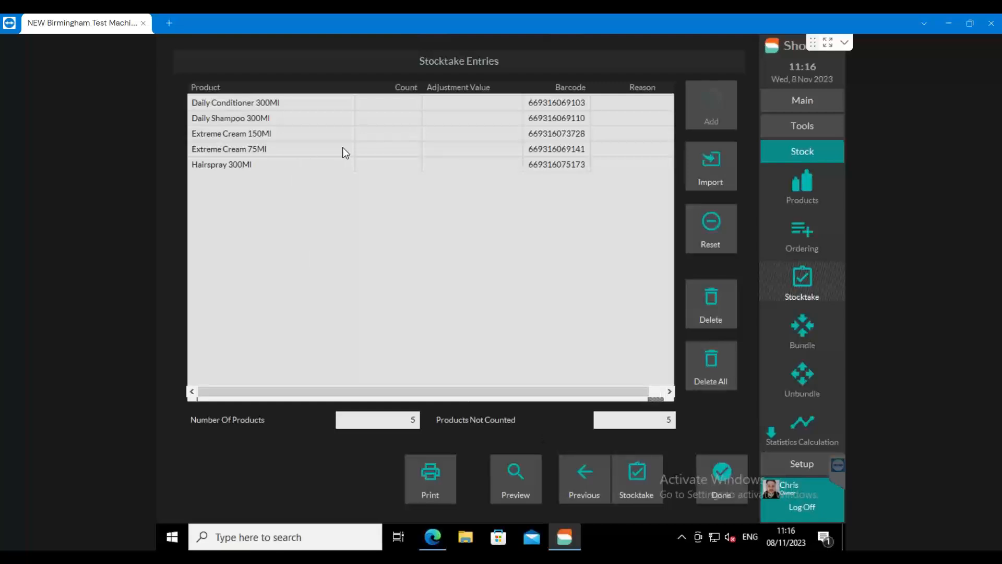
Step: Enter a count of 1 for each of the five products in the stocktake entries
{"action": "left_click", "coordinate": [270, 105]}
{"action": "left_click", "coordinate": [265, 119]}
{"action": "left_click", "coordinate": [264, 134]}
{"action": "left_click", "coordinate": [264, 150]}
{"action": "left_click", "coordinate": [258, 165]}
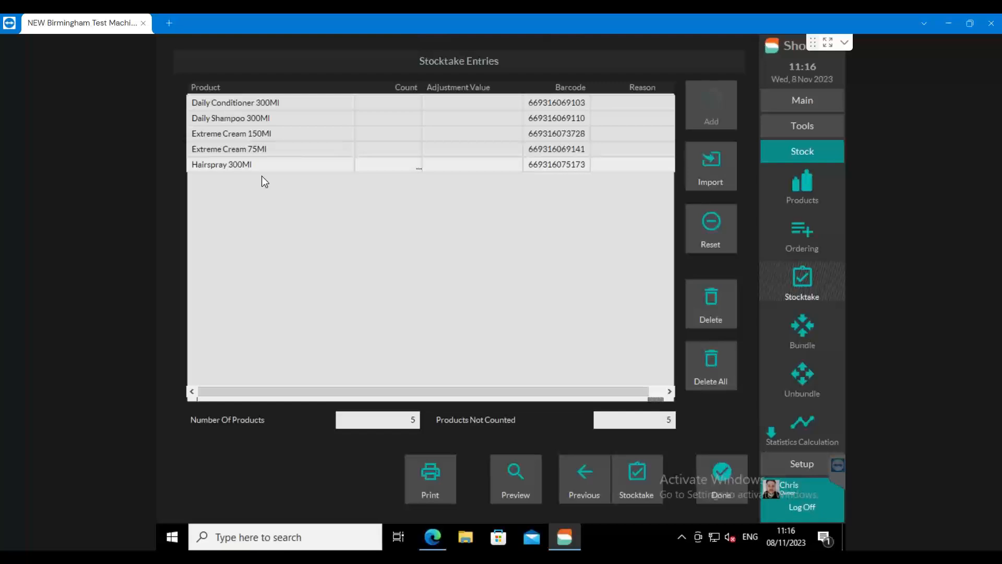
{"action": "left_click", "coordinate": [293, 103]}
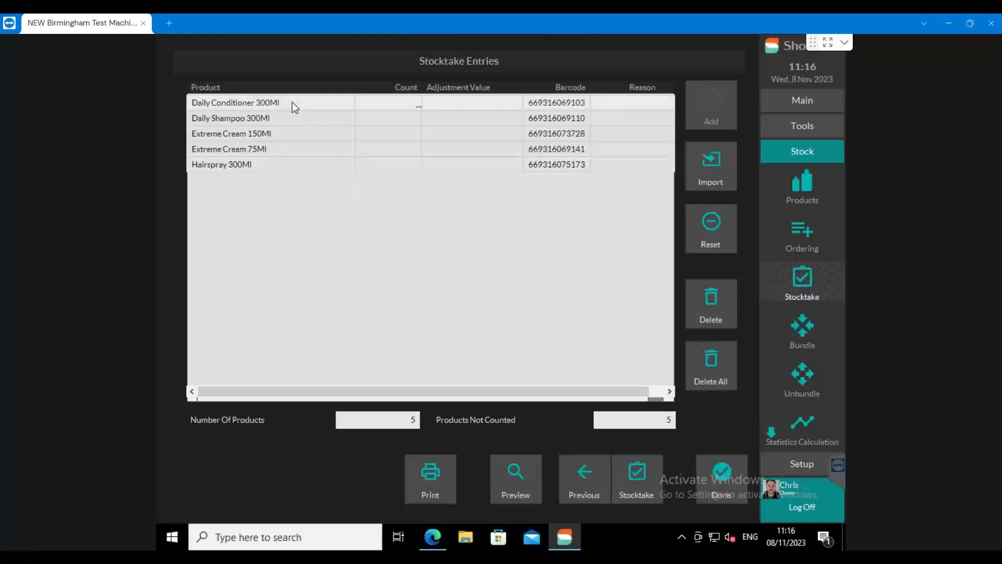
{"action": "left_click", "coordinate": [392, 104]}
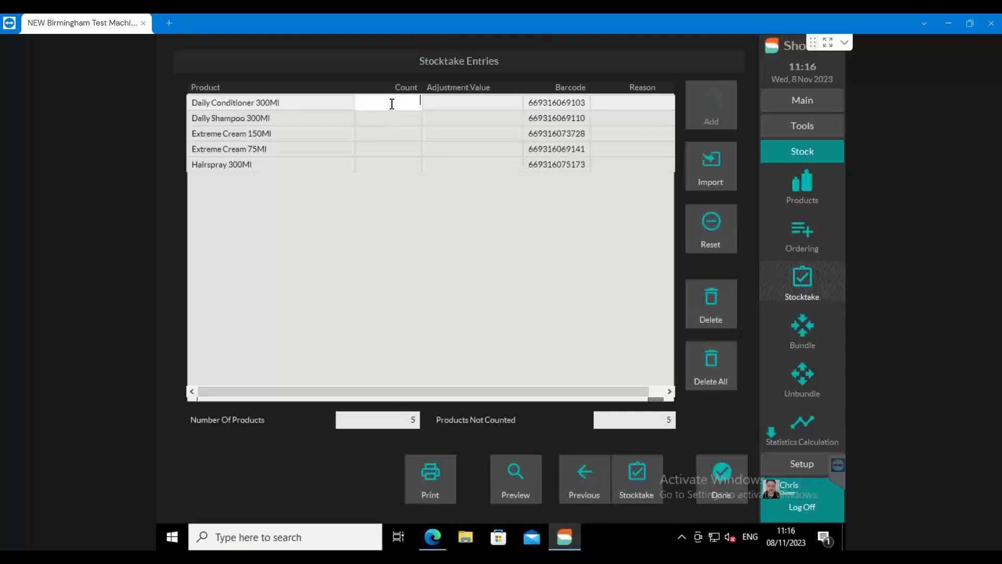
{"action": "key", "text": "1"}
{"action": "key", "text": "Return"}
{"action": "key", "text": "1"}
{"action": "key", "text": "Return"}
{"action": "key", "text": "1"}
{"action": "key", "text": "Return"}
{"action": "key", "text": "1"}
{"action": "key", "text": "Return"}
{"action": "key", "text": "1"}
{"action": "key", "text": "Return"}
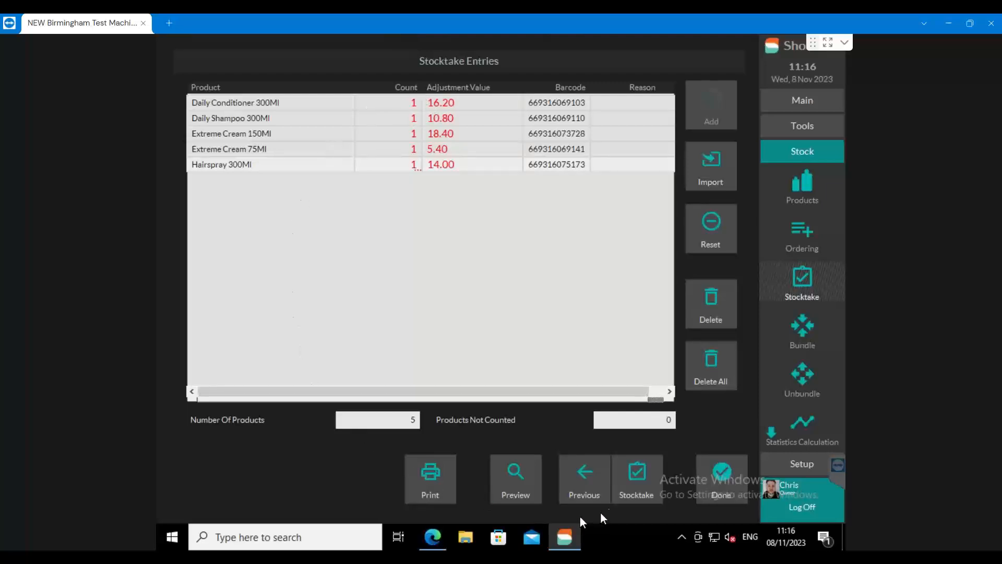
Step: Complete the stocktake, declining the recount, and dismiss the completion notice
{"action": "left_click", "coordinate": [629, 472]}
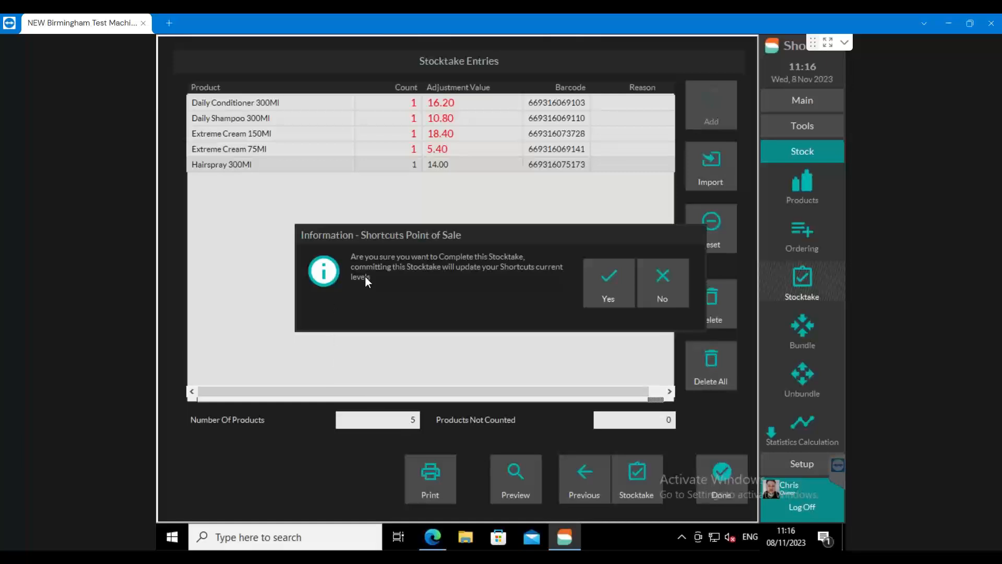
{"action": "left_click", "coordinate": [626, 279]}
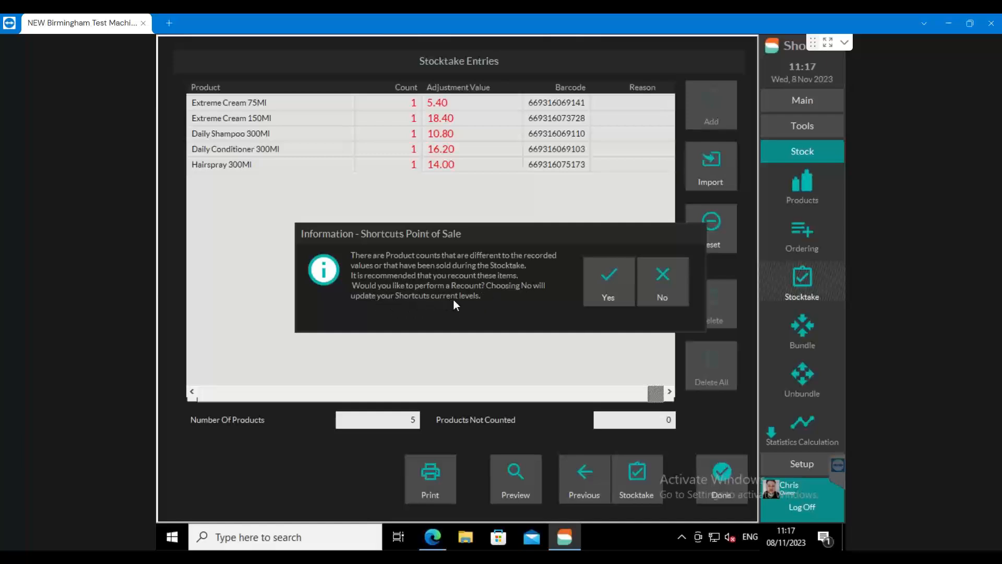
{"action": "left_click", "coordinate": [678, 274]}
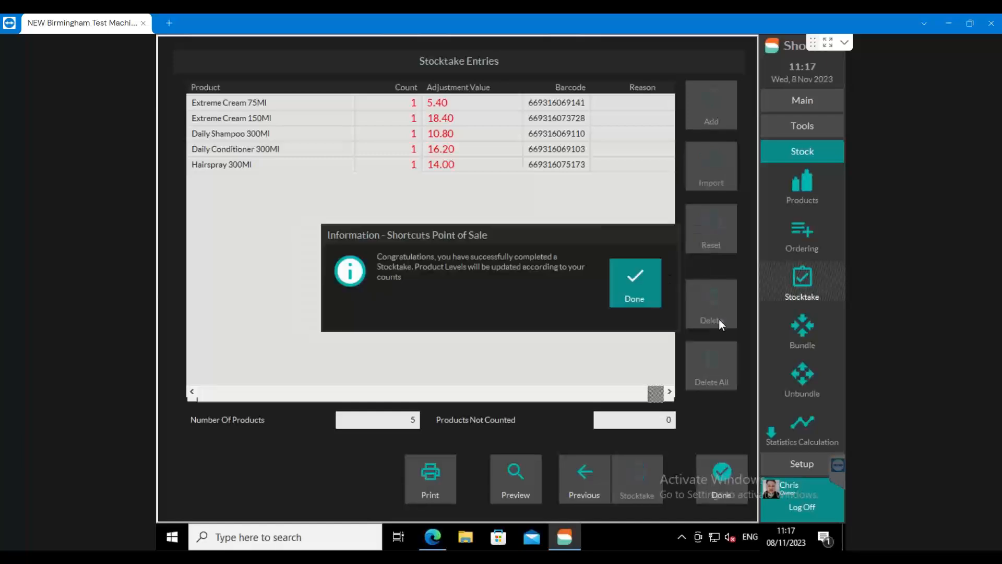
{"action": "left_click", "coordinate": [622, 274]}
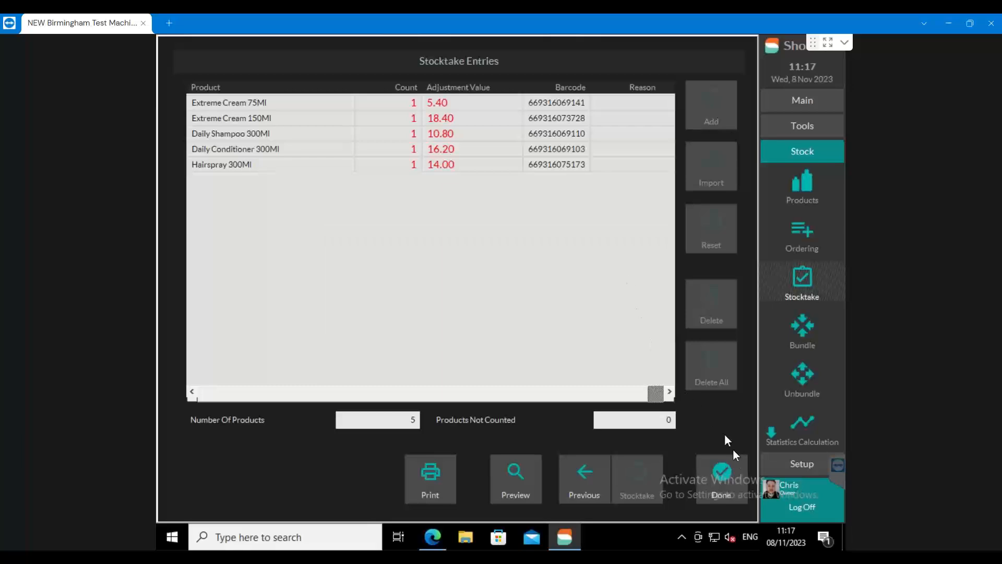
Step: Check the current stock of the American Crew D:fi products in the products list, then close it
{"action": "left_click", "coordinate": [733, 475]}
{"action": "left_click", "coordinate": [801, 192]}
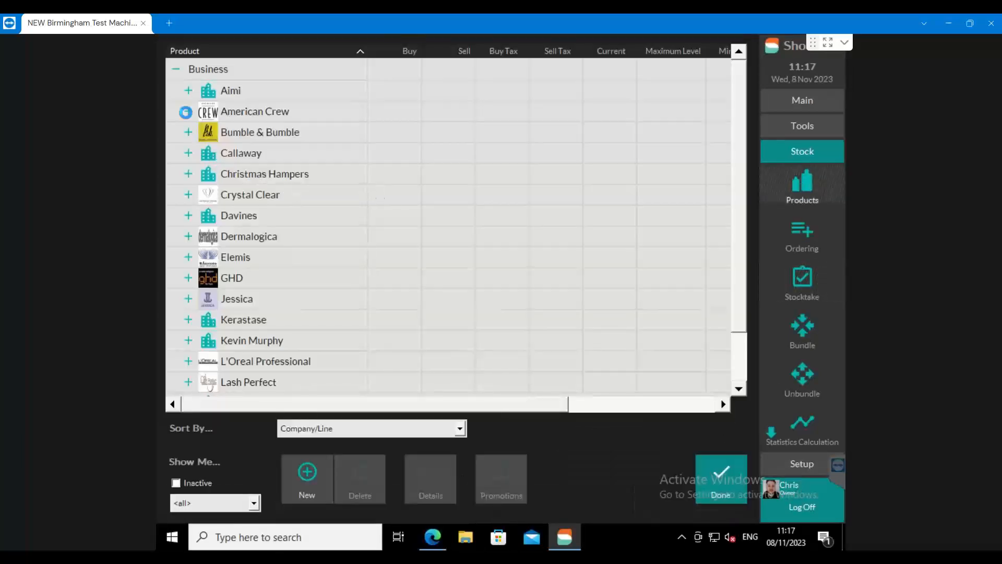
{"action": "left_click", "coordinate": [188, 112]}
{"action": "left_click", "coordinate": [201, 150]}
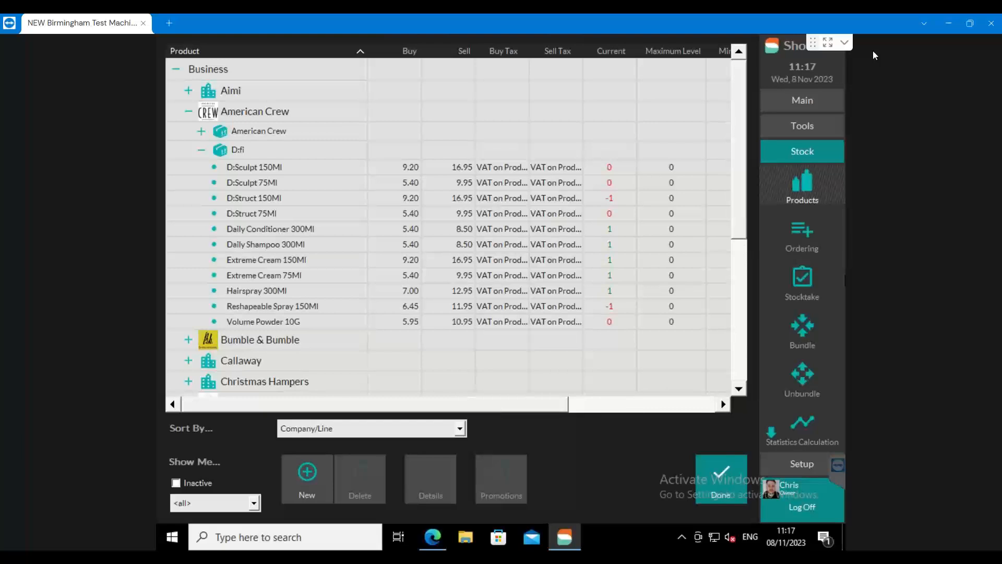
{"action": "left_click", "coordinate": [720, 459]}
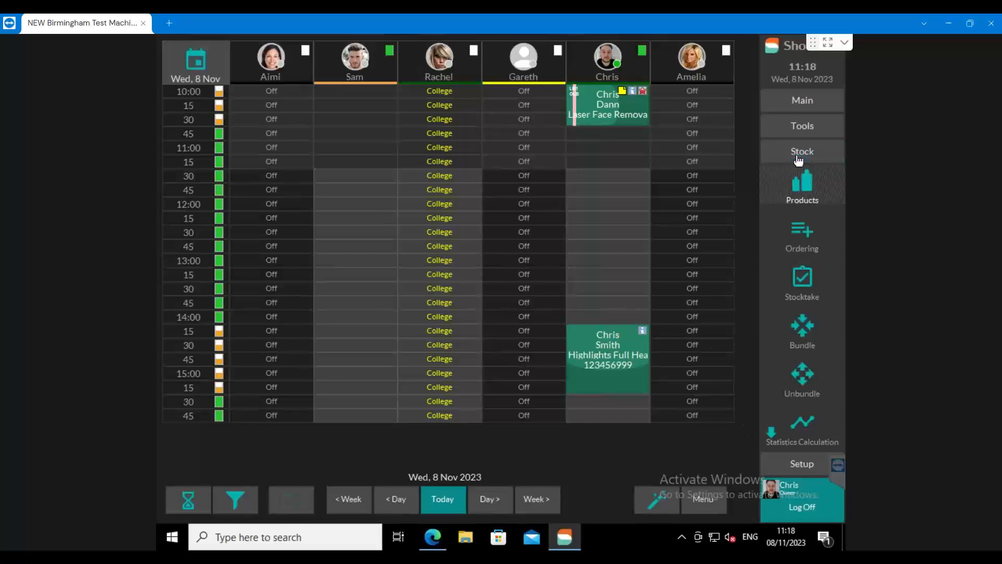
Step: Open the products list and expand Christmas Hampers down to the Platinum Hamper product
{"action": "left_click", "coordinate": [797, 181]}
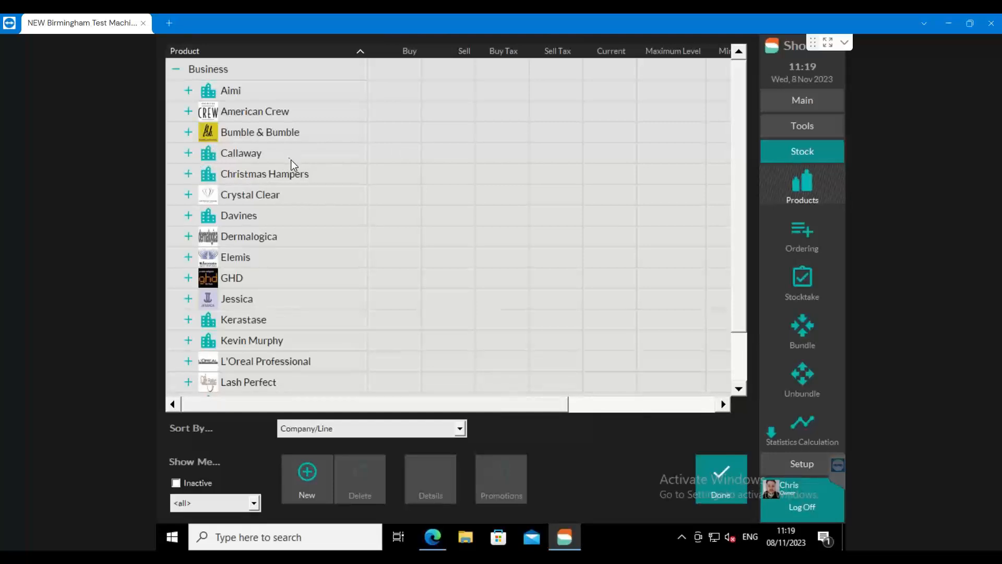
{"action": "left_click", "coordinate": [246, 111]}
{"action": "left_click", "coordinate": [260, 136]}
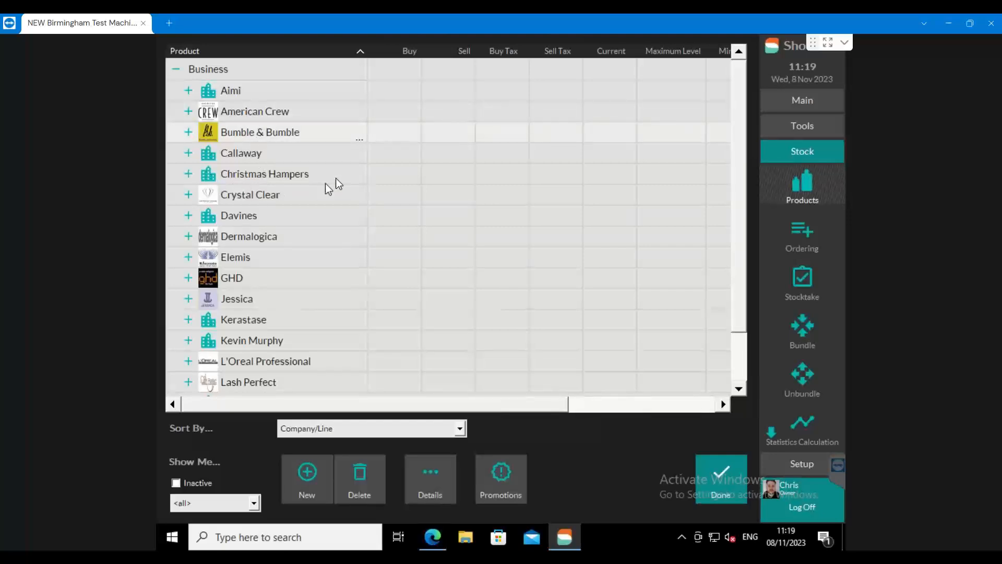
{"action": "left_click", "coordinate": [282, 175]}
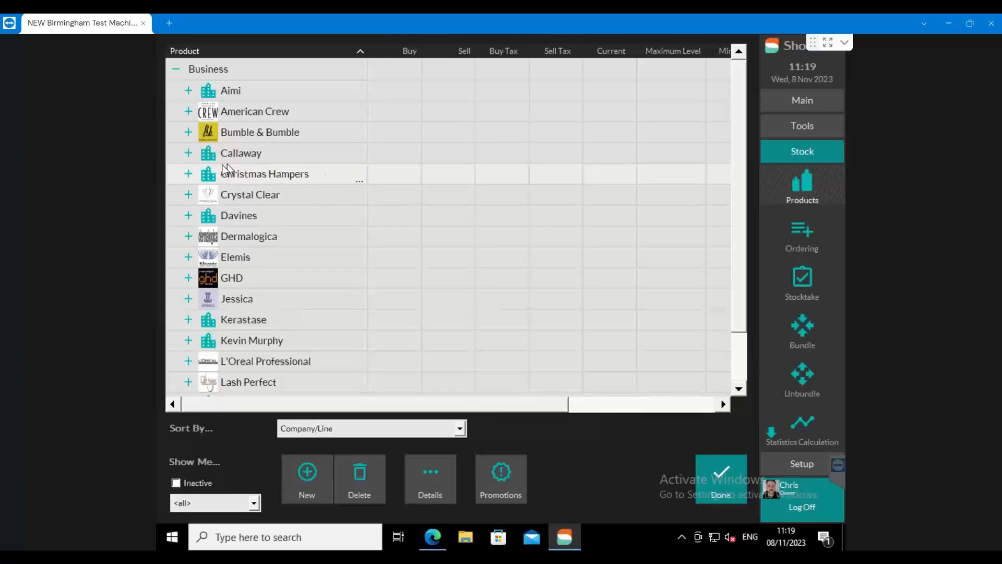
{"action": "left_click", "coordinate": [189, 173]}
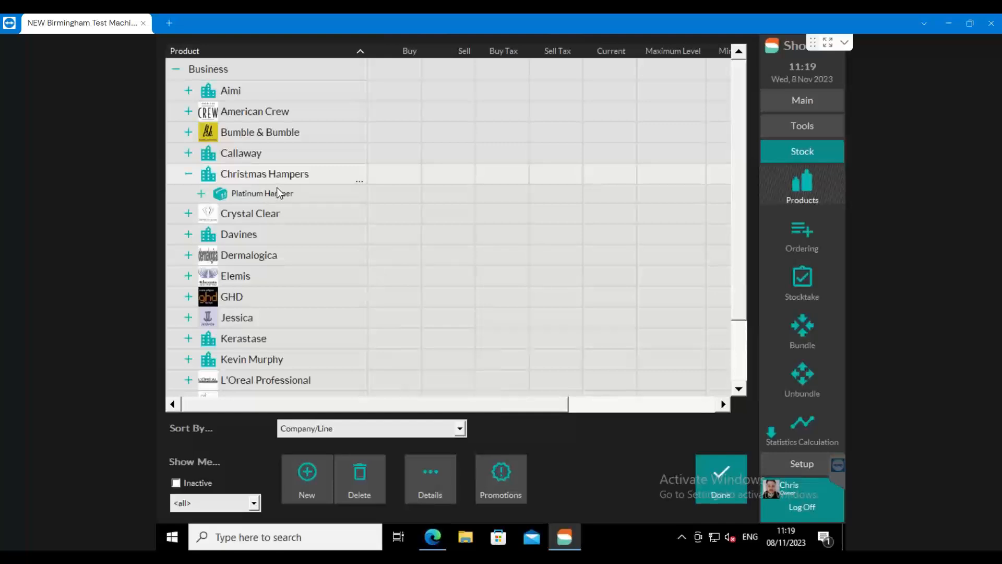
{"action": "left_click", "coordinate": [201, 193]}
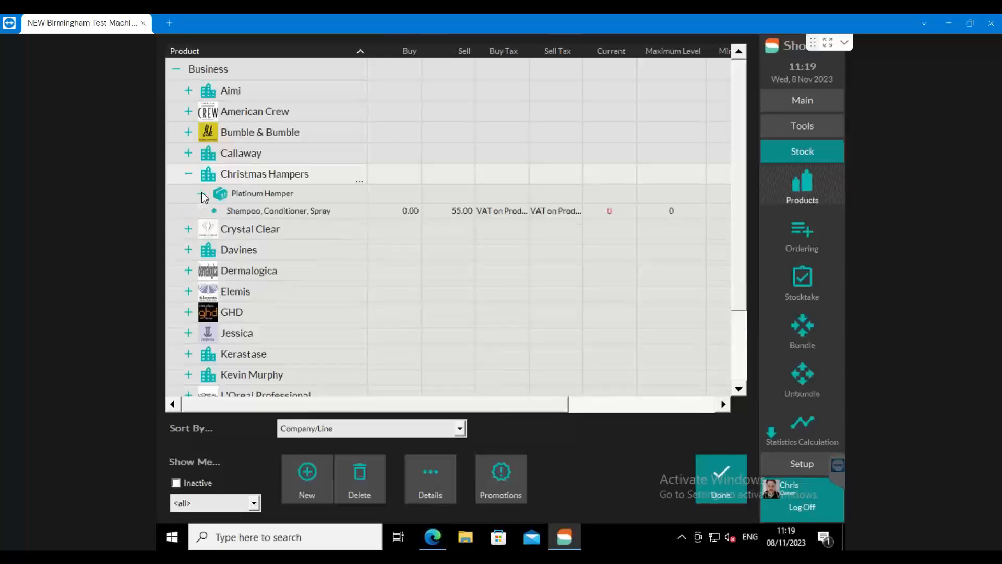
Step: Examine the Shampoo, Conditioner, Spray hamper product's name, price and stock columns, then collapse the Platinum Hamper line
{"action": "left_click", "coordinate": [245, 212]}
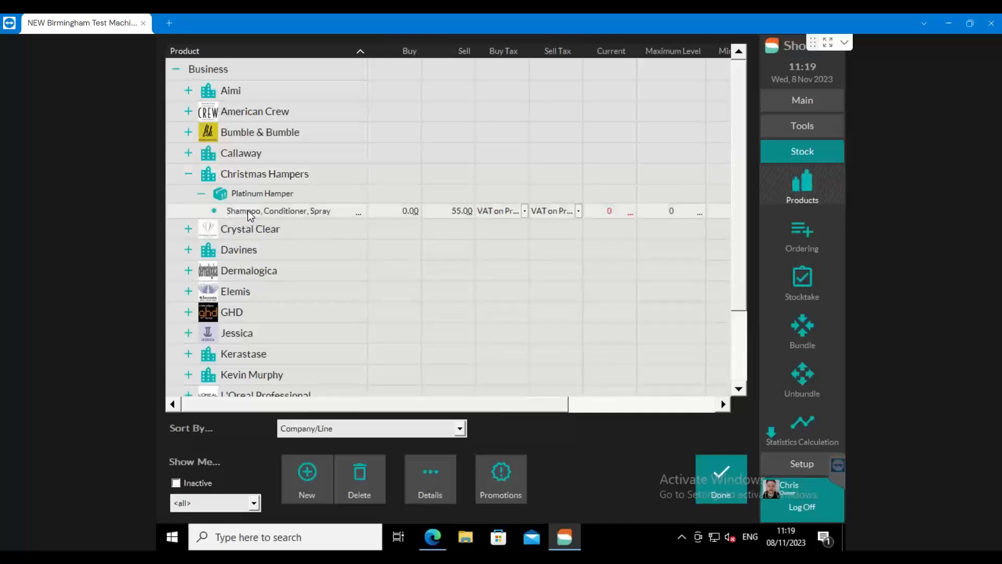
{"action": "left_click", "coordinate": [243, 212]}
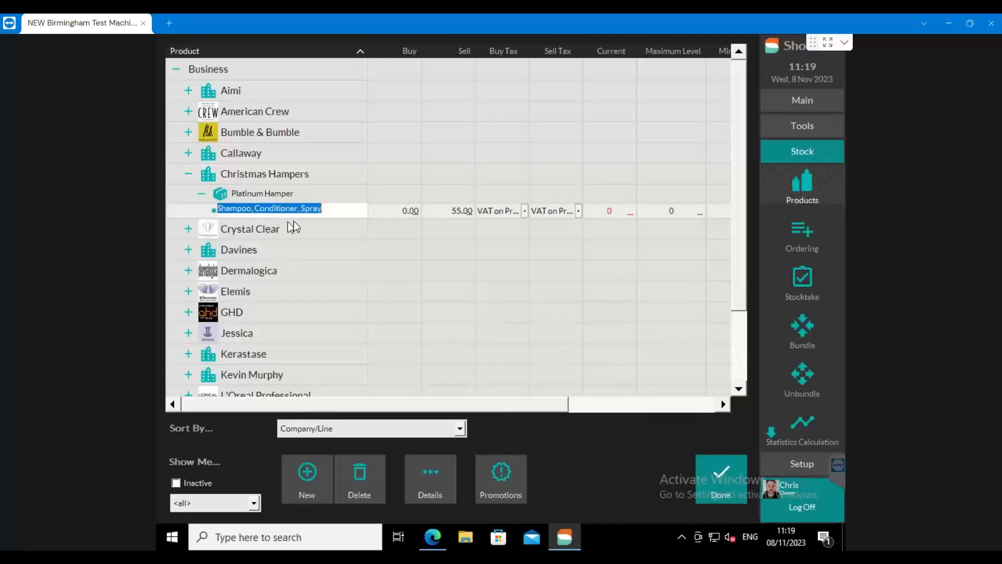
{"action": "left_click", "coordinate": [287, 209]}
{"action": "left_click_drag", "start_coordinate": [321, 210], "coordinate": [213, 208]}
{"action": "left_click", "coordinate": [231, 209]}
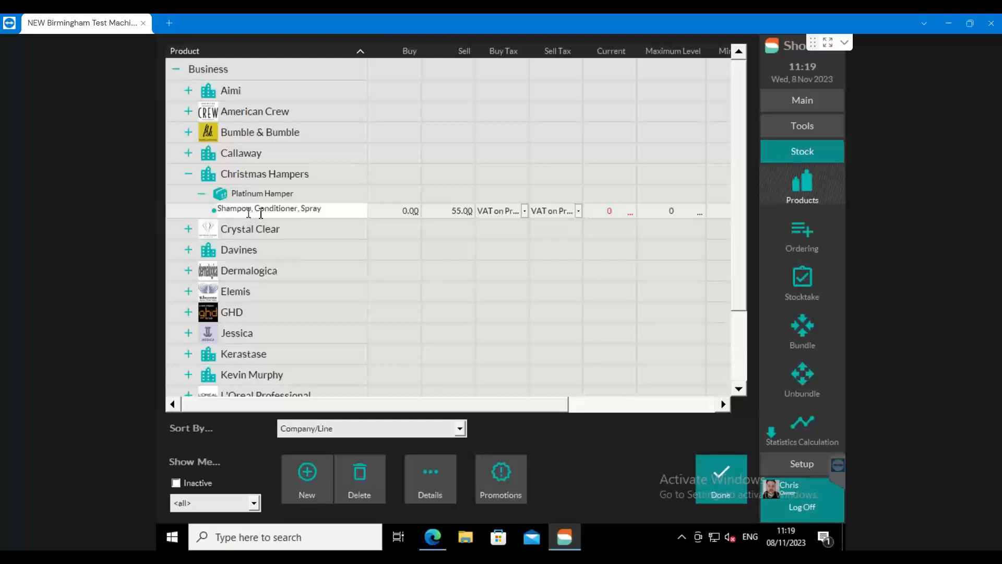
{"action": "left_click", "coordinate": [296, 210]}
{"action": "left_click", "coordinate": [462, 211]}
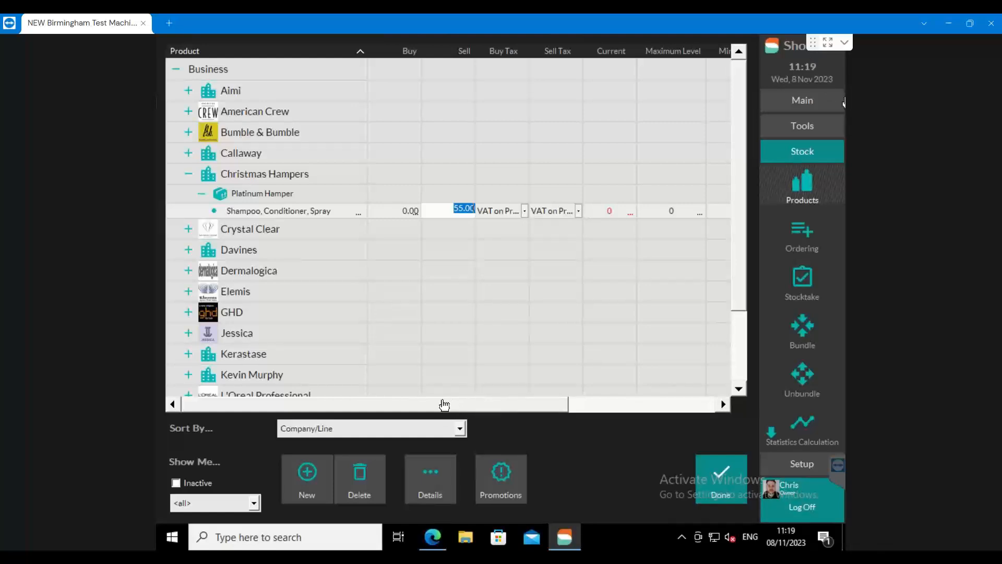
{"action": "left_click_drag", "start_coordinate": [443, 407], "coordinate": [577, 403]}
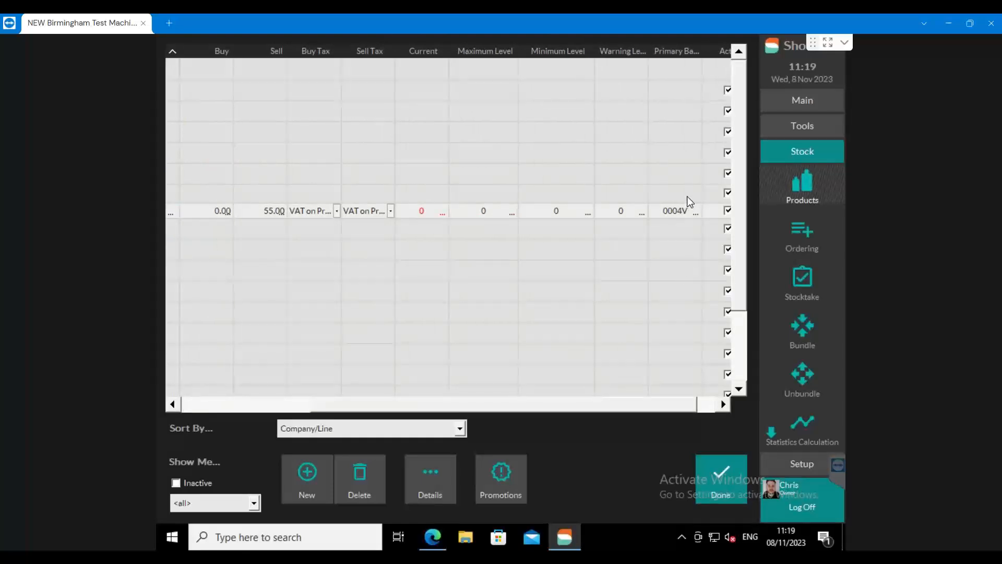
{"action": "left_click", "coordinate": [686, 211]}
{"action": "left_click_drag", "start_coordinate": [680, 403], "coordinate": [510, 421]}
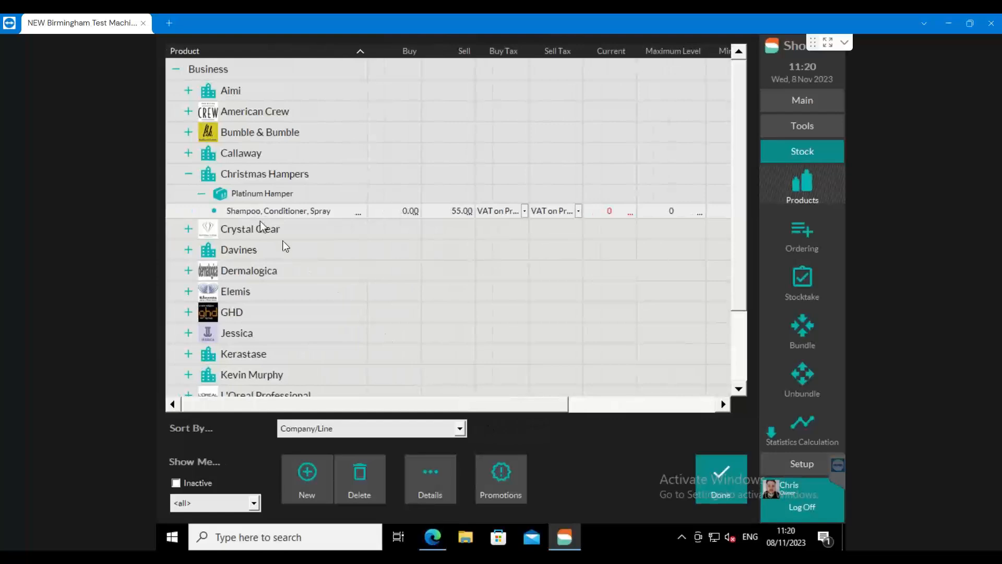
{"action": "left_click", "coordinate": [252, 212]}
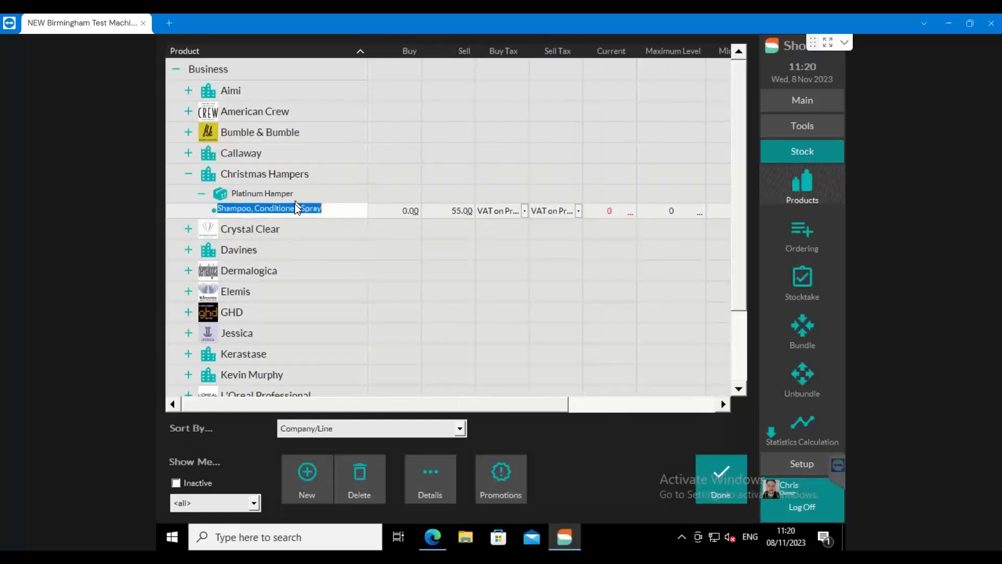
{"action": "left_click", "coordinate": [201, 193]}
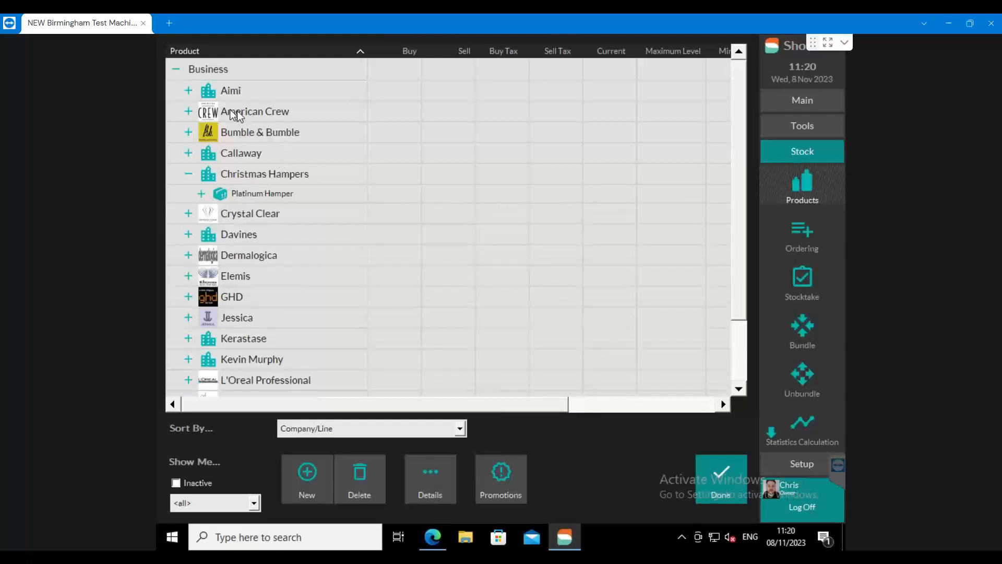
Step: Expand Aimi Styling and the Platinum Hamper to review the current stock of their products
{"action": "left_click", "coordinate": [190, 92]}
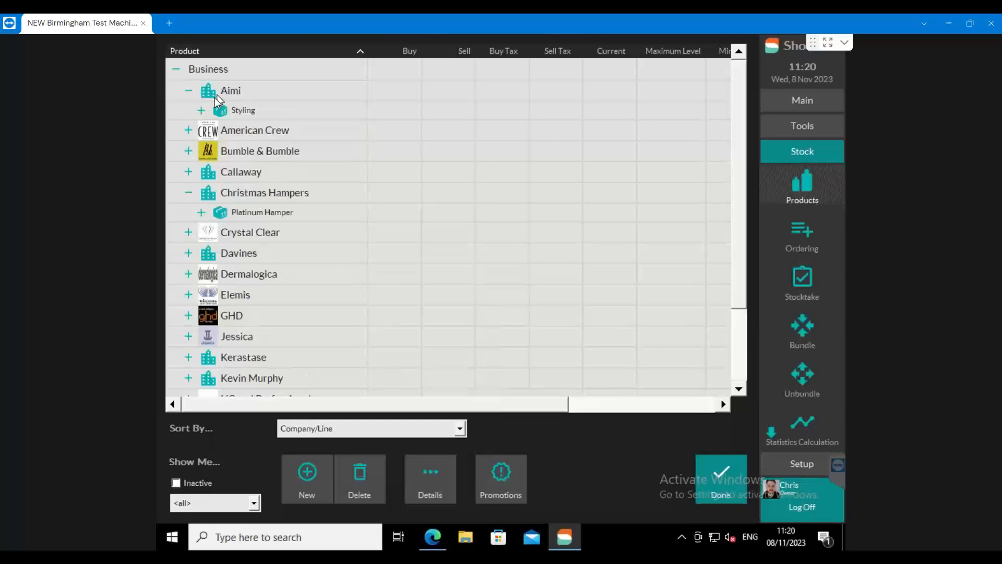
{"action": "left_click", "coordinate": [201, 110]}
{"action": "left_click", "coordinate": [291, 127]}
{"action": "left_click", "coordinate": [268, 142]}
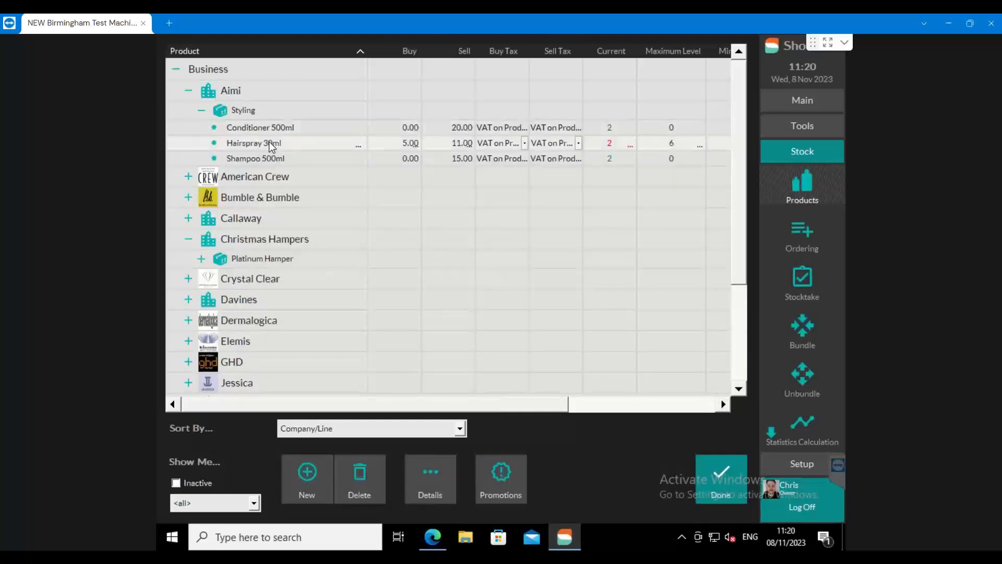
{"action": "left_click", "coordinate": [267, 160]}
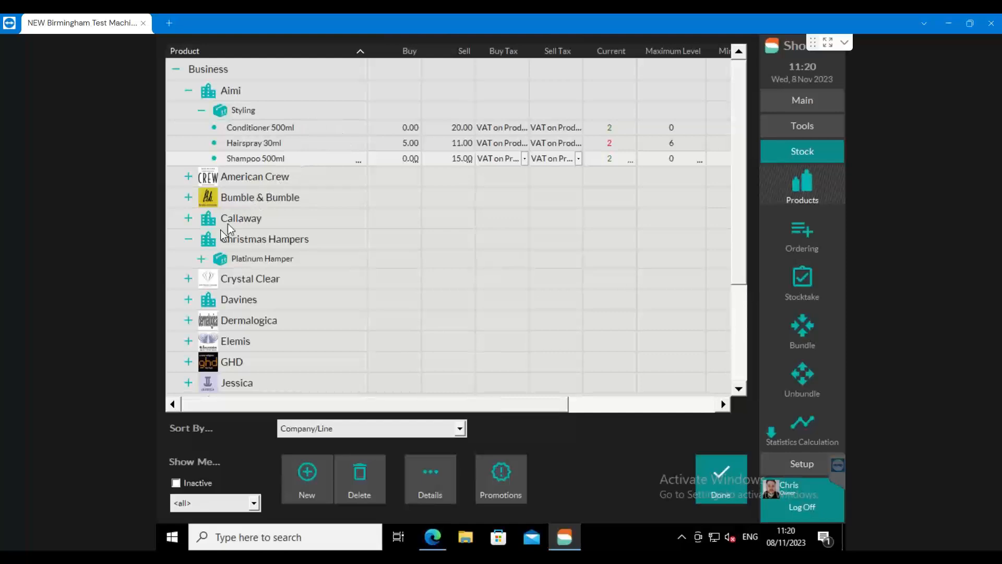
{"action": "left_click", "coordinate": [202, 254]}
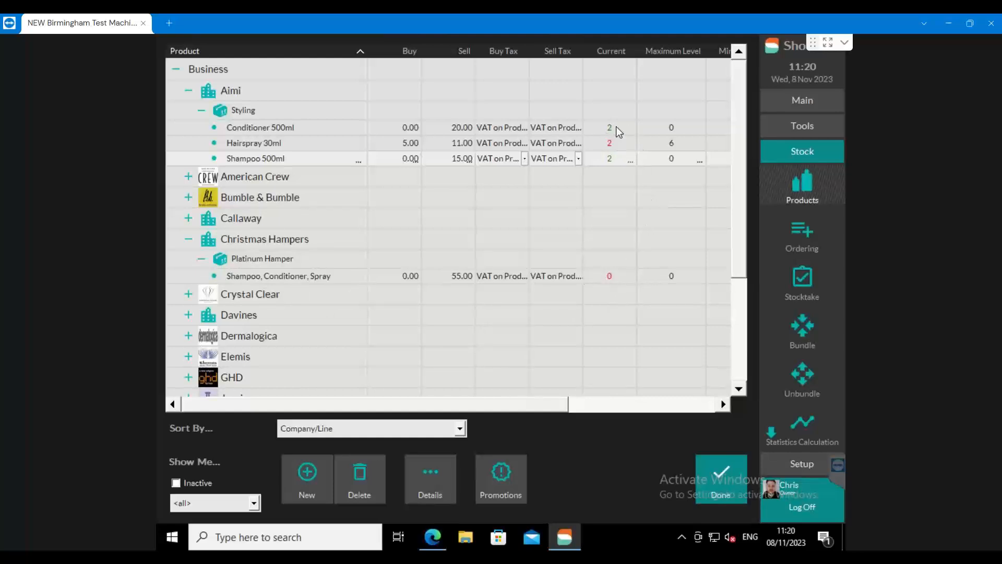
{"action": "left_click", "coordinate": [308, 130]}
{"action": "left_click", "coordinate": [284, 147]}
{"action": "left_click", "coordinate": [283, 161]}
Step: Open Bundle and add Aimi Conditioner 500ml, Hairspray 30ml and Shampoo 500ml as the products to be bundled
{"action": "left_click", "coordinate": [809, 321]}
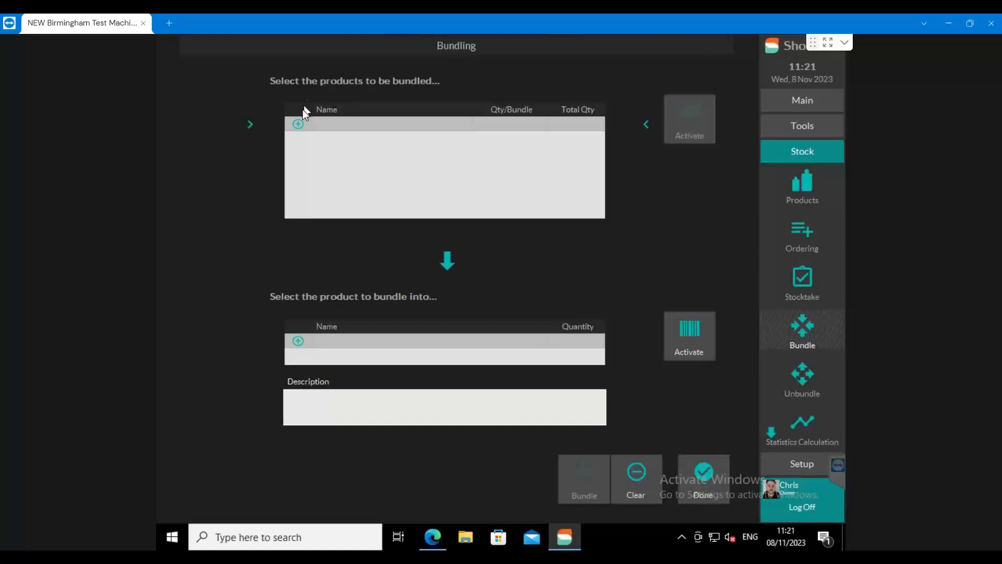
{"action": "left_click", "coordinate": [298, 124]}
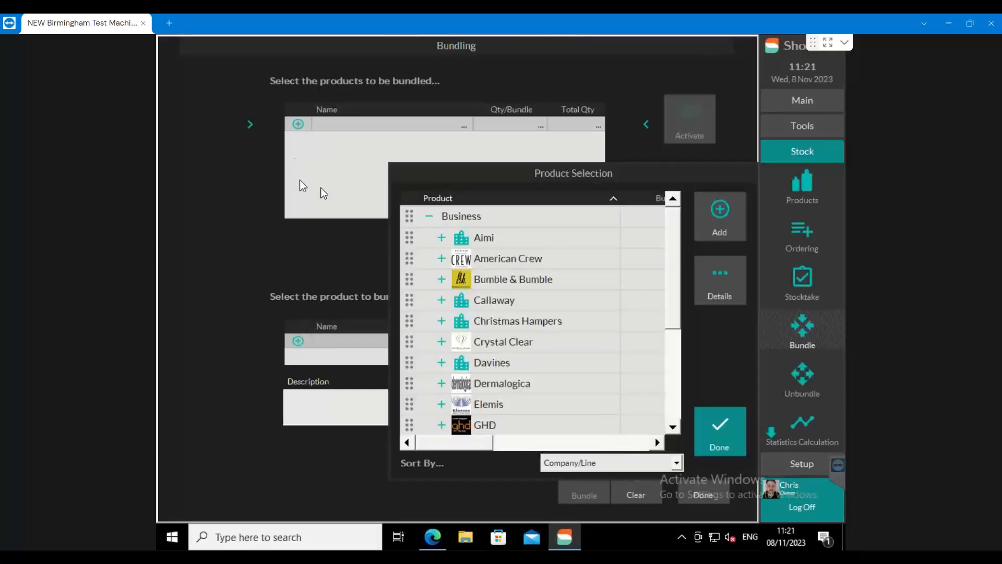
{"action": "left_click", "coordinate": [443, 239]}
{"action": "left_click", "coordinate": [455, 258]}
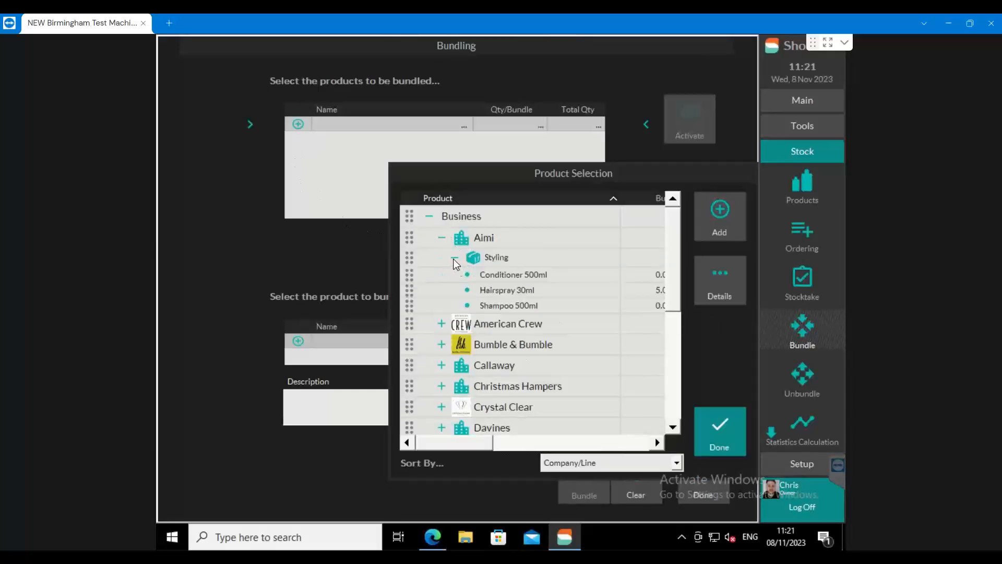
{"action": "left_click", "coordinate": [411, 277]}
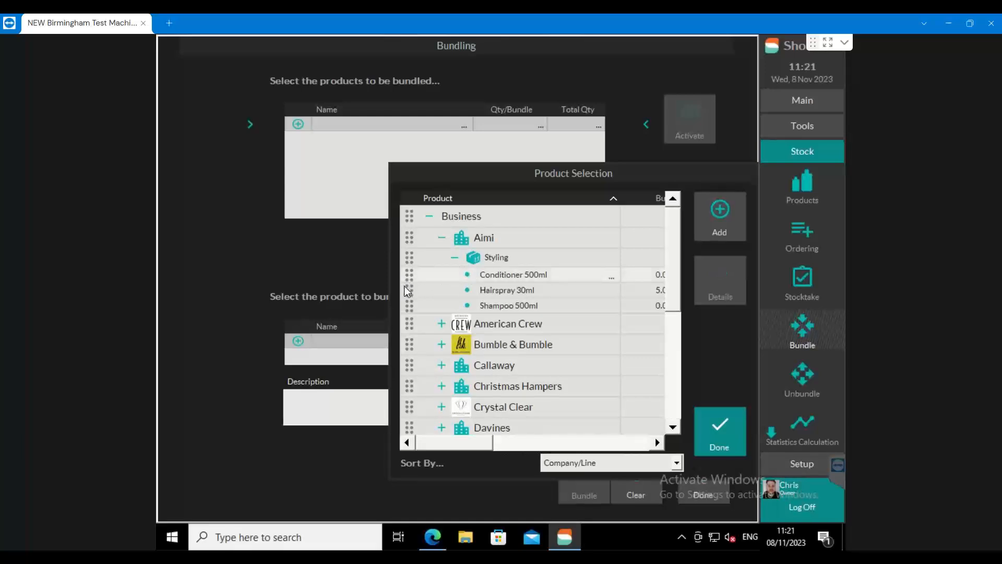
{"action": "left_click", "coordinate": [405, 289]}
{"action": "left_click", "coordinate": [409, 306]}
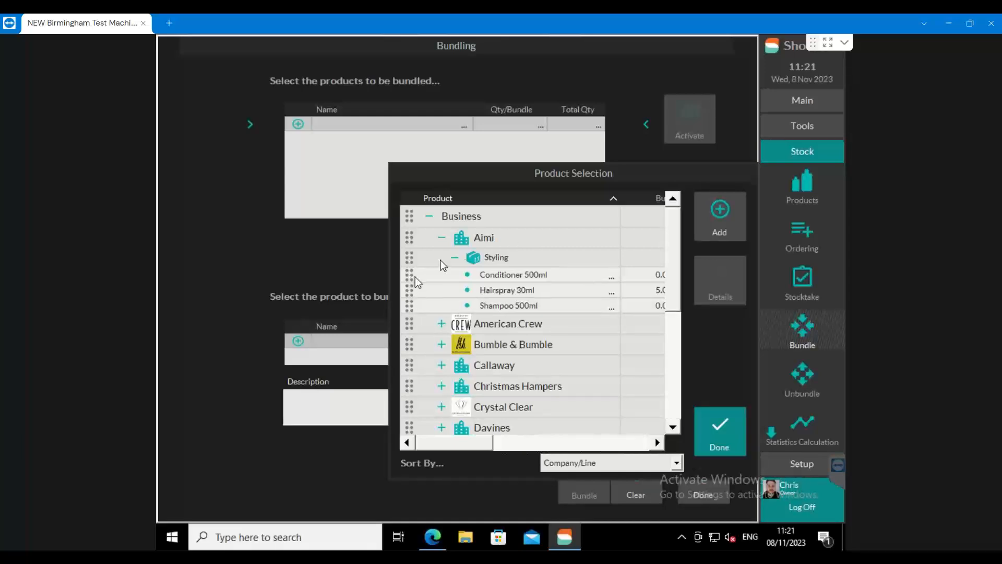
{"action": "left_click", "coordinate": [719, 211]}
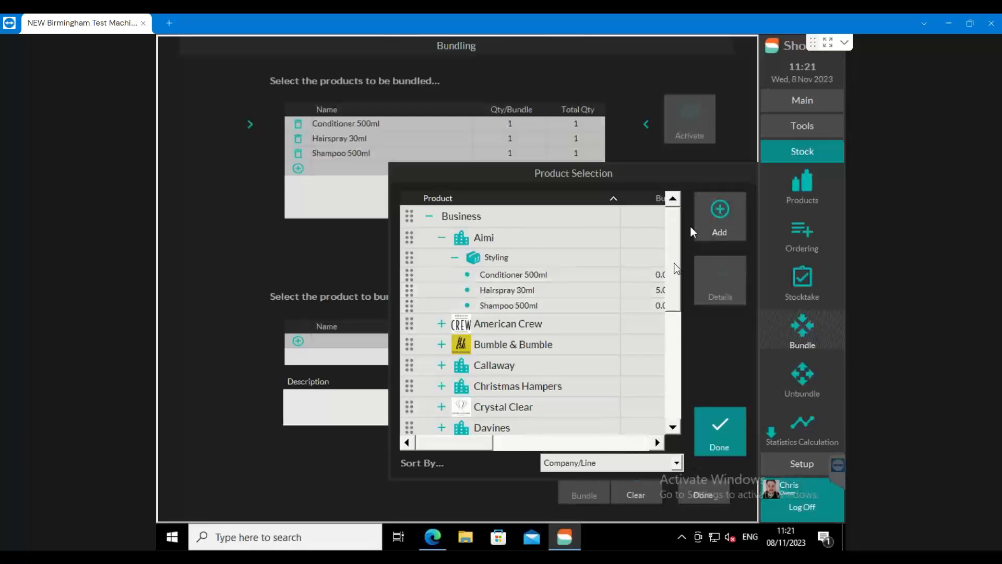
{"action": "left_click", "coordinate": [726, 428]}
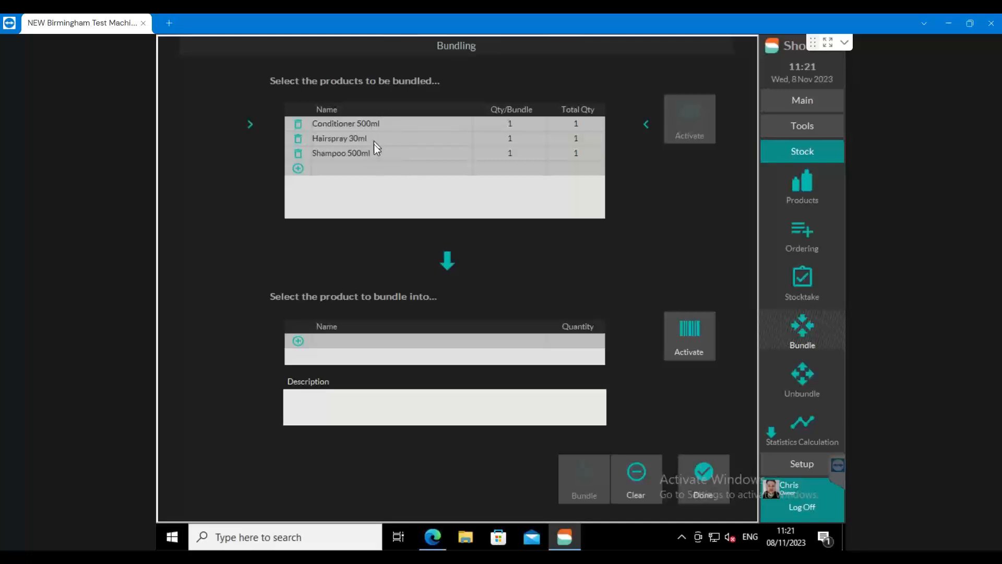
Step: Choose Shampoo, Conditioner, Spray from Platinum Hamper as the product to bundle into, run the bundle and close
{"action": "left_click", "coordinate": [298, 341]}
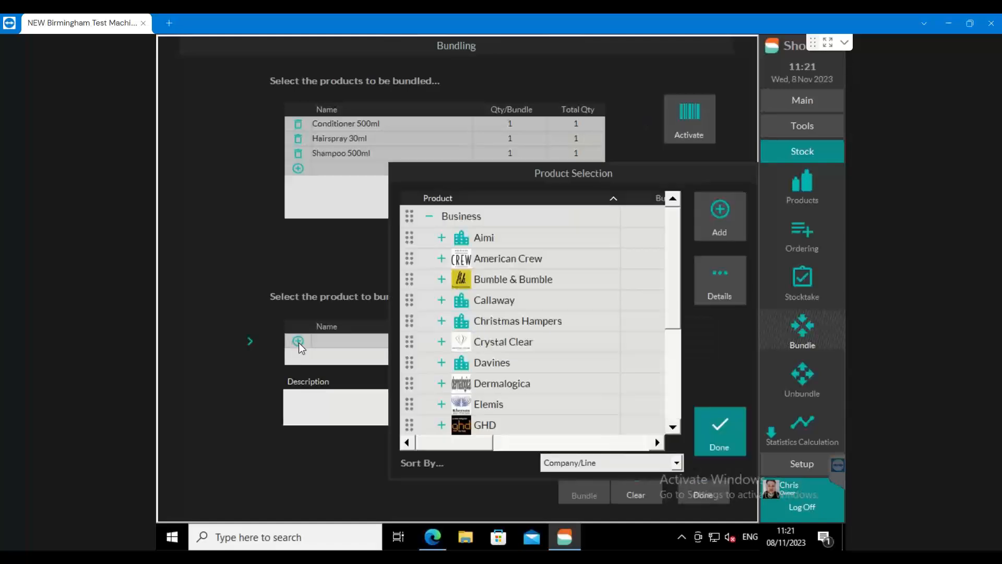
{"action": "left_click", "coordinate": [442, 321]}
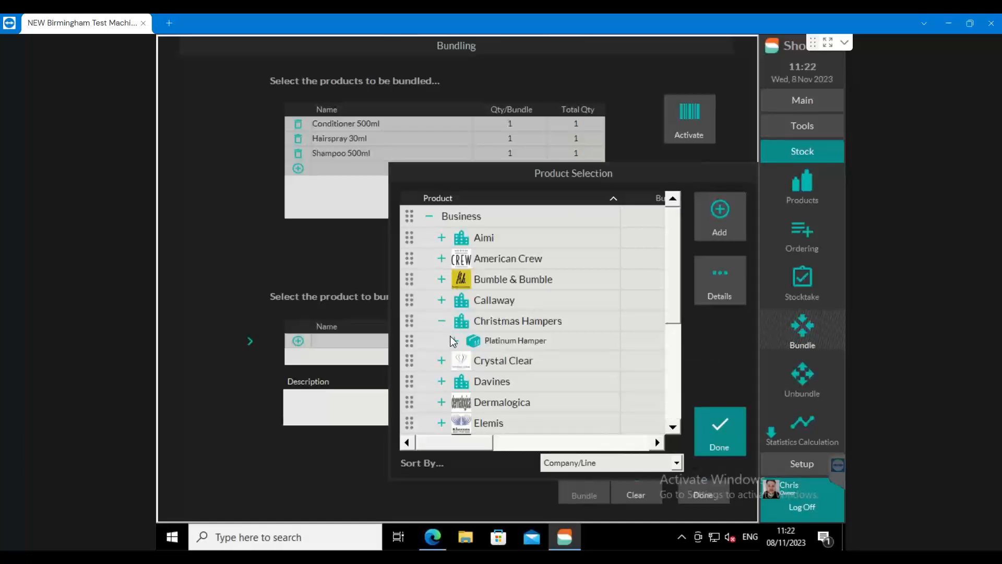
{"action": "left_click", "coordinate": [455, 342]}
{"action": "left_click", "coordinate": [541, 359]}
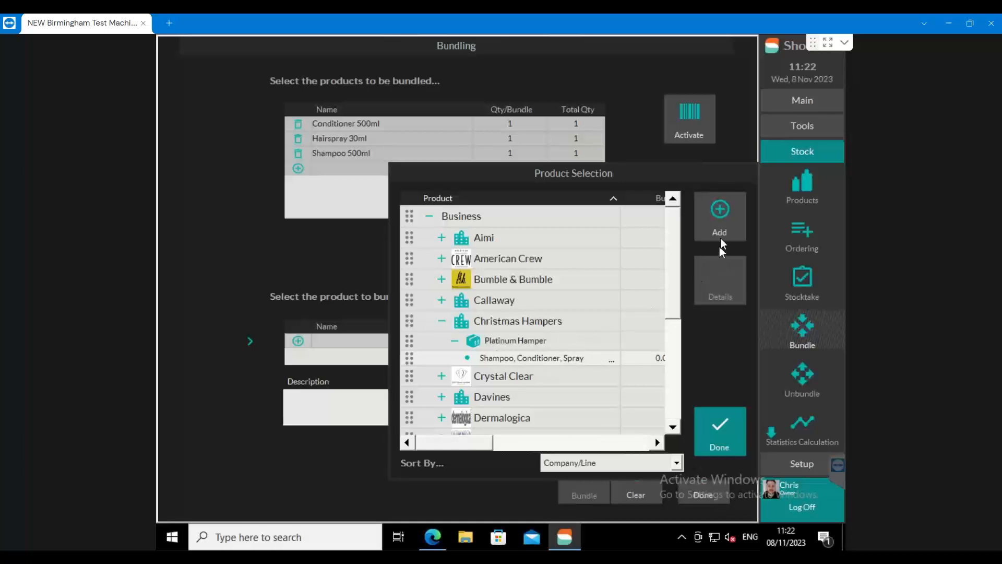
{"action": "left_click", "coordinate": [718, 215]}
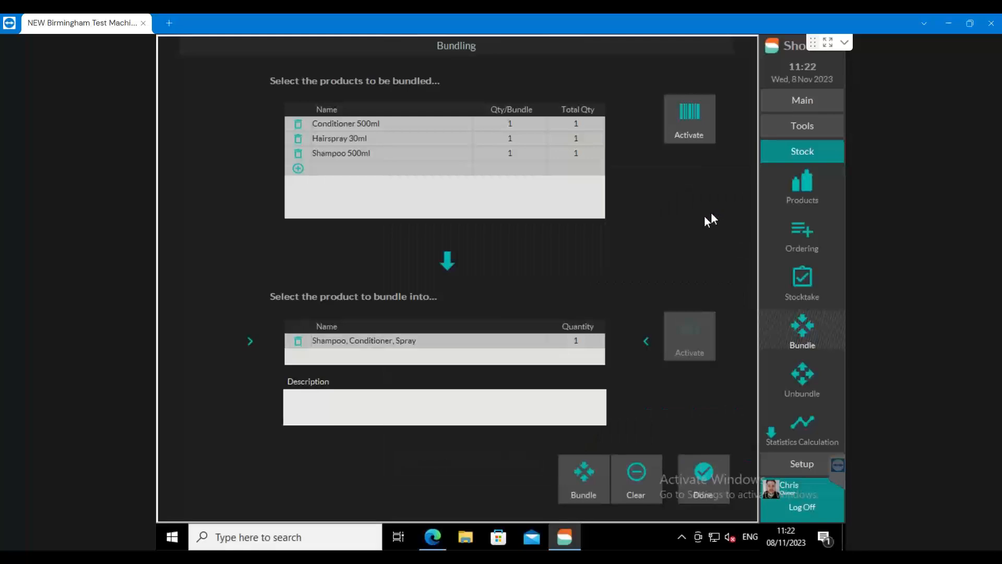
{"action": "left_click", "coordinate": [586, 477]}
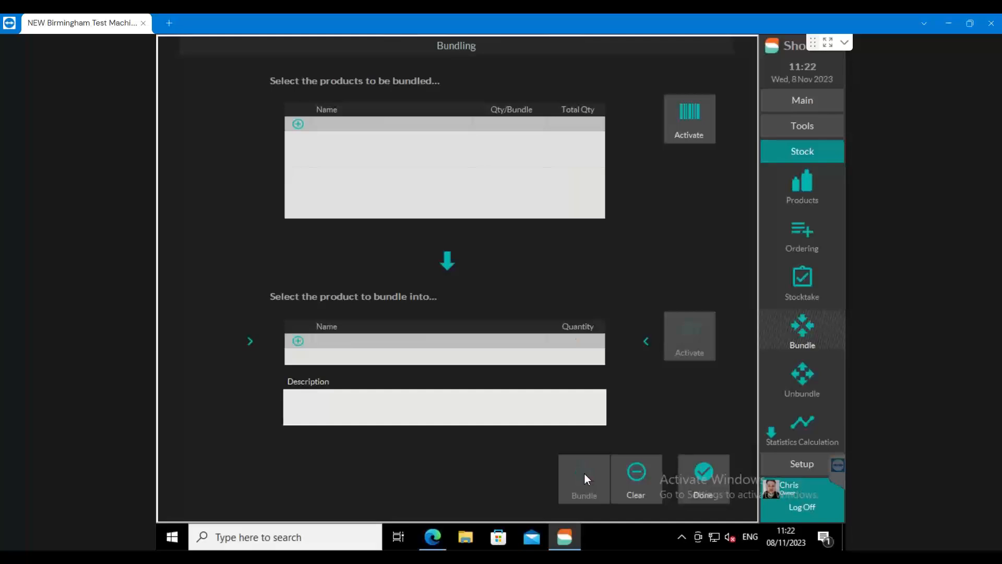
{"action": "left_click", "coordinate": [702, 458]}
{"action": "left_click", "coordinate": [706, 464]}
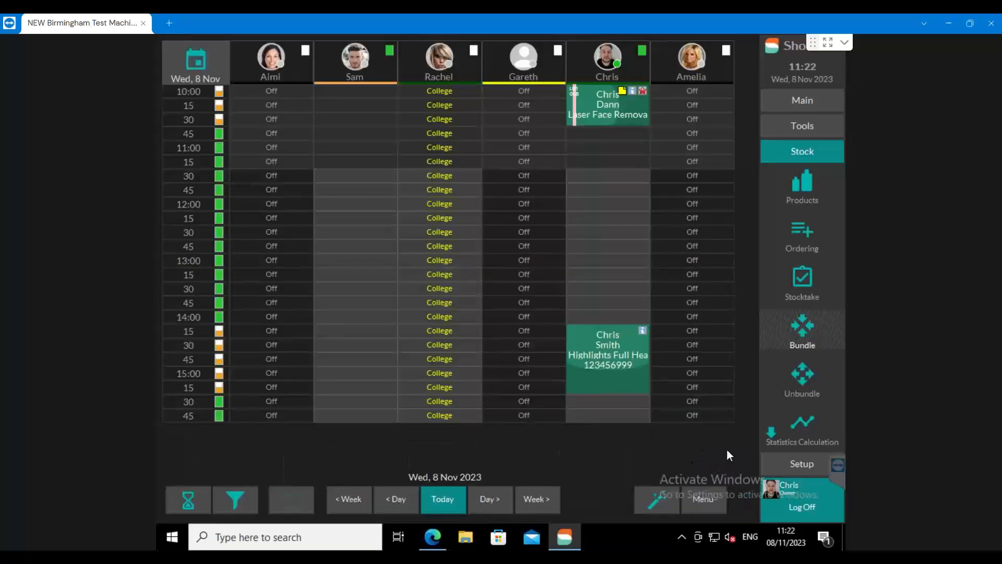
Step: Reopen the products list and expand the Platinum Hamper and Aimi Styling lines to check their stock
{"action": "left_click", "coordinate": [803, 188]}
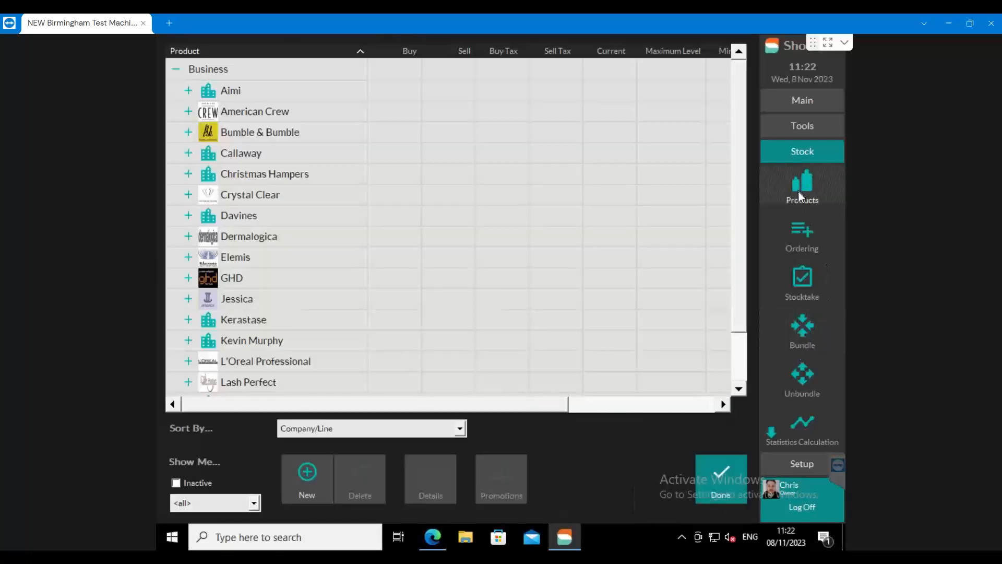
{"action": "left_click", "coordinate": [188, 174]}
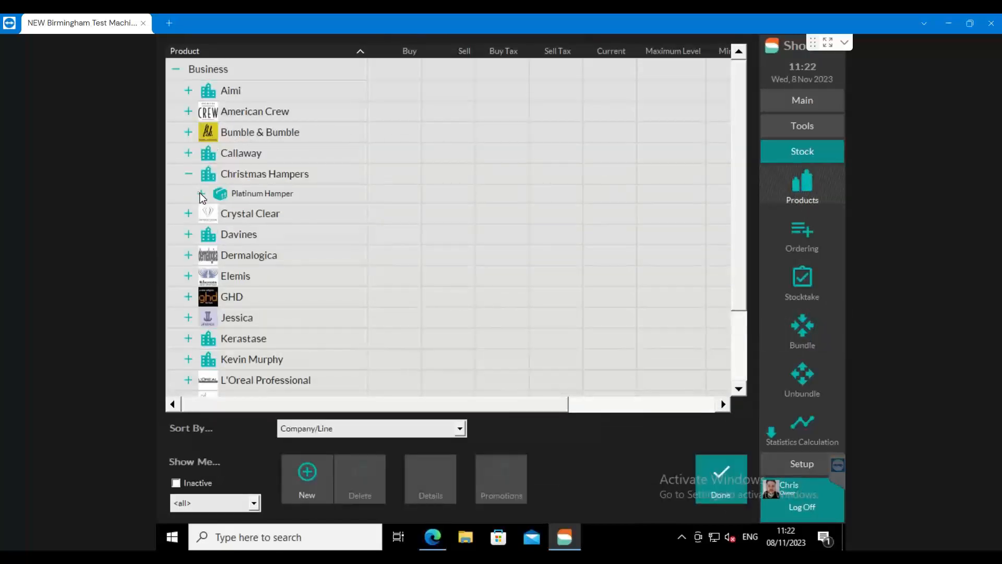
{"action": "left_click", "coordinate": [201, 193]}
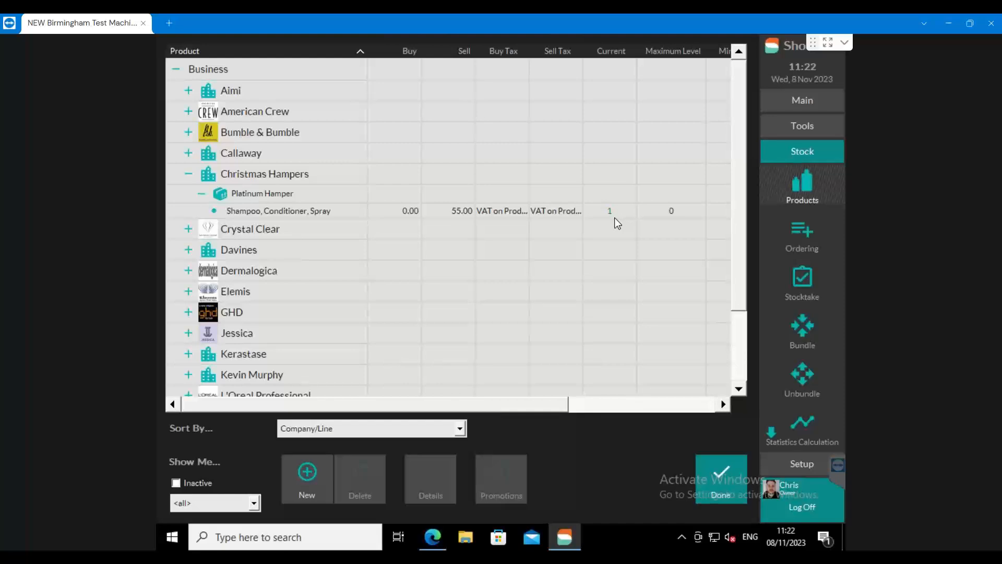
{"action": "left_click", "coordinate": [189, 90]}
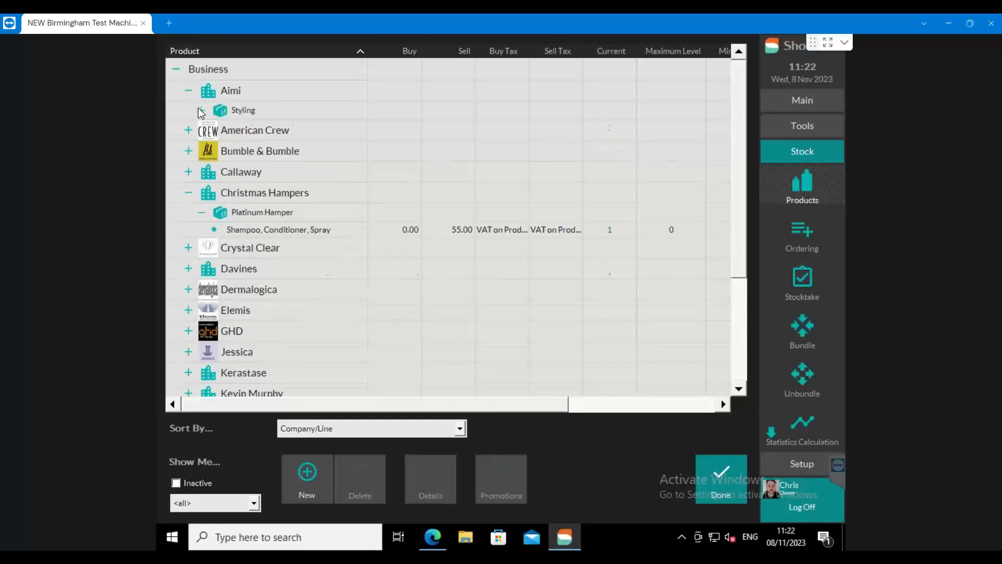
{"action": "left_click", "coordinate": [201, 110]}
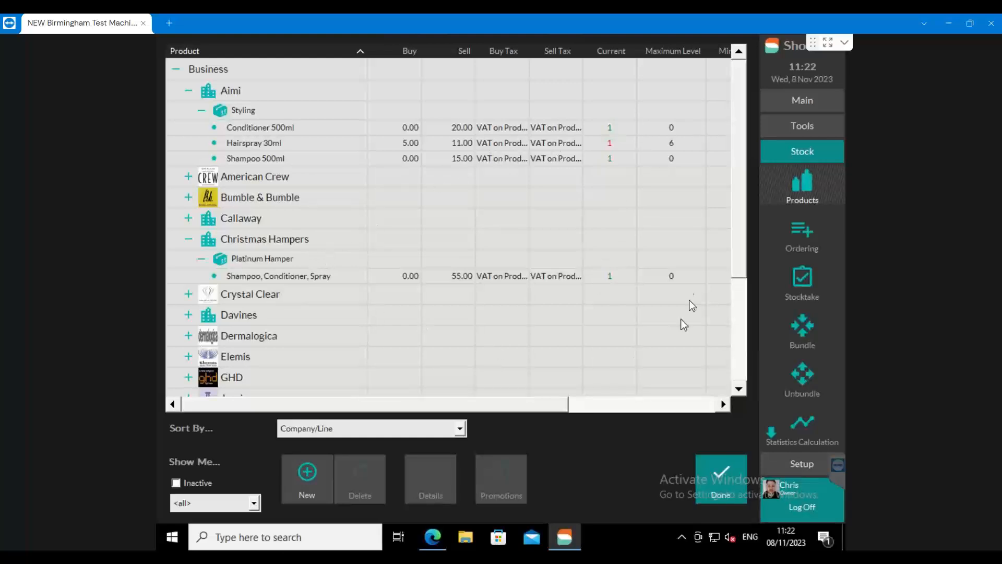
Step: Go to point of sale and add the Platinum Hamper product Shampoo, Conditioner, Spray from Christmas Hampers to the sale
{"action": "left_click", "coordinate": [612, 280]}
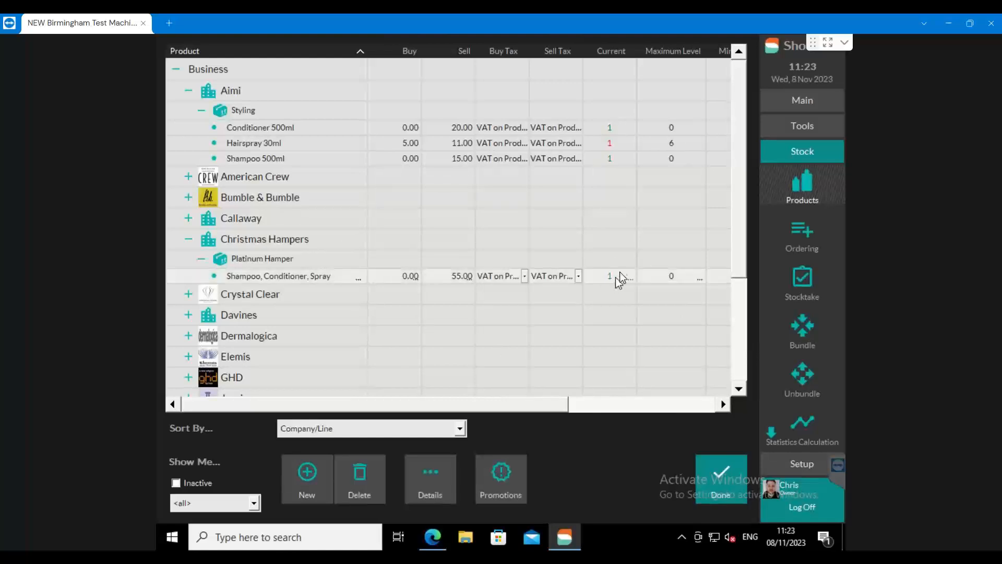
{"action": "left_click", "coordinate": [718, 465]}
{"action": "left_click", "coordinate": [812, 103]}
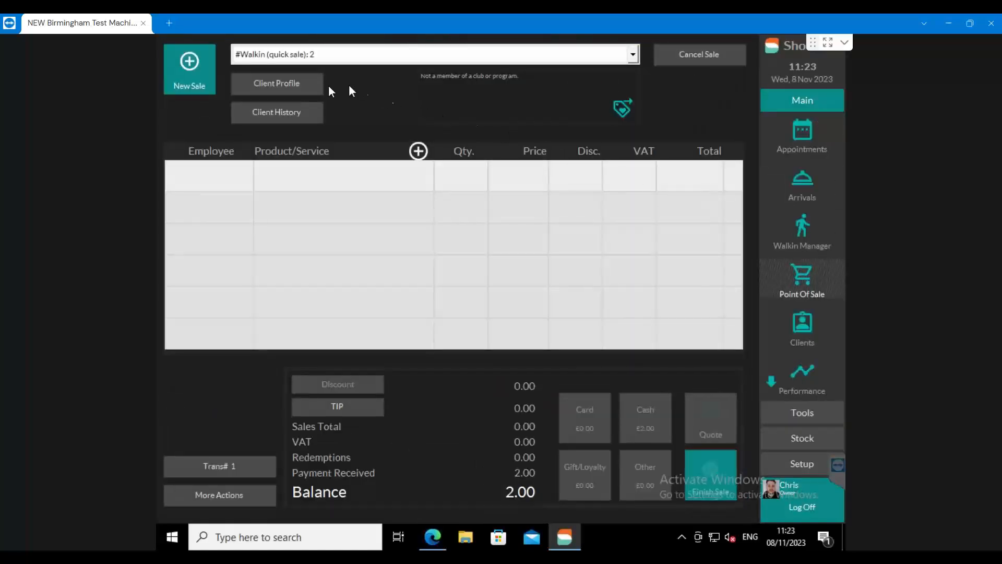
{"action": "left_click", "coordinate": [252, 187]}
{"action": "left_click", "coordinate": [256, 180]}
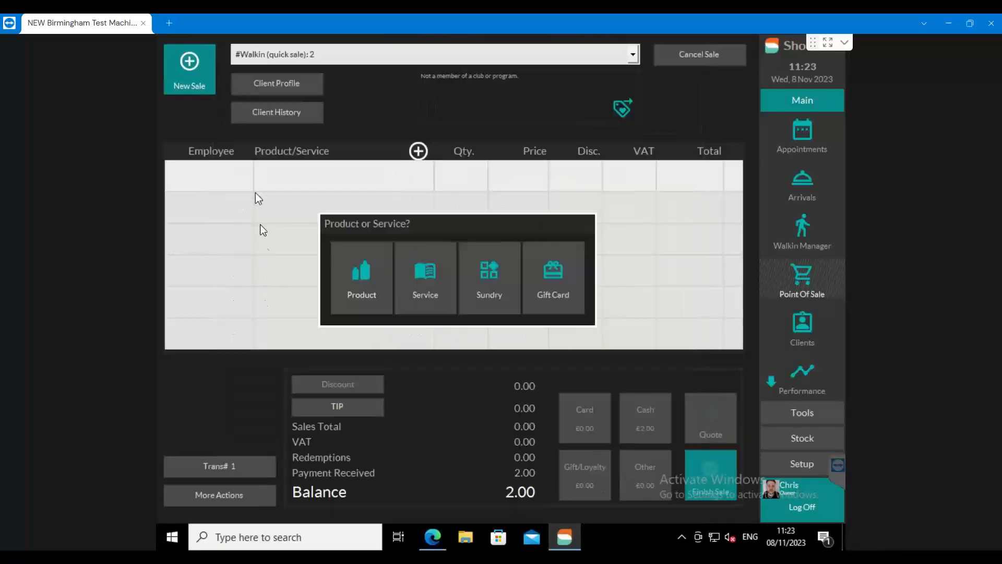
{"action": "left_click", "coordinate": [366, 282]}
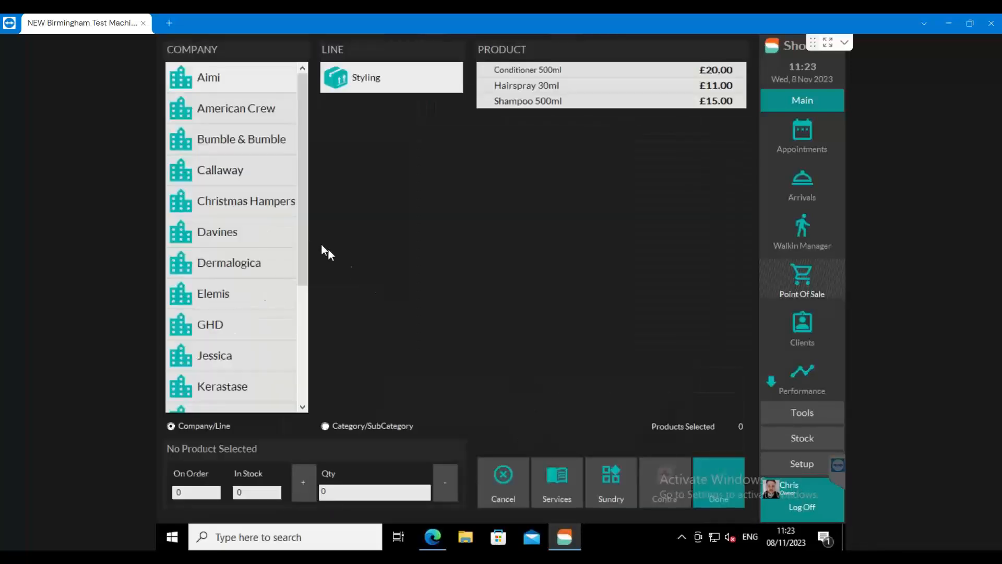
{"action": "left_click", "coordinate": [270, 208]}
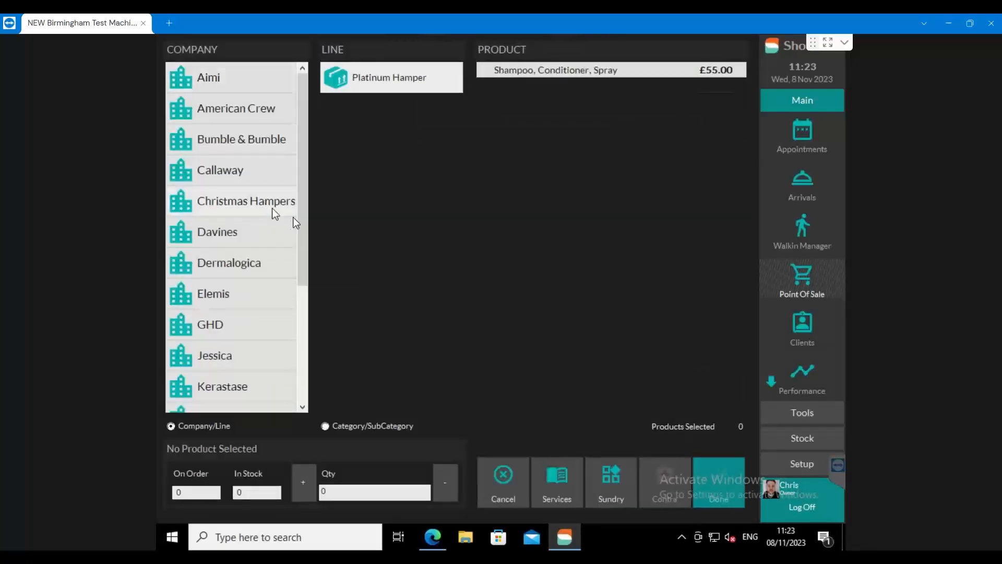
{"action": "left_click", "coordinate": [502, 76]}
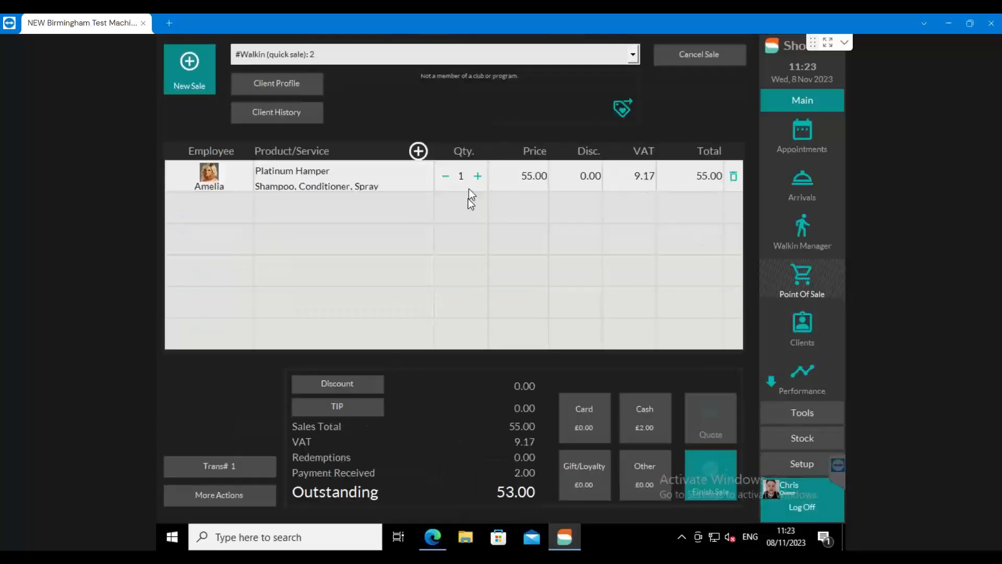
Step: Take the £55.00 payment in cash, finish the sale and close the stock level warning
{"action": "left_click", "coordinate": [644, 412]}
{"action": "left_click", "coordinate": [582, 366]}
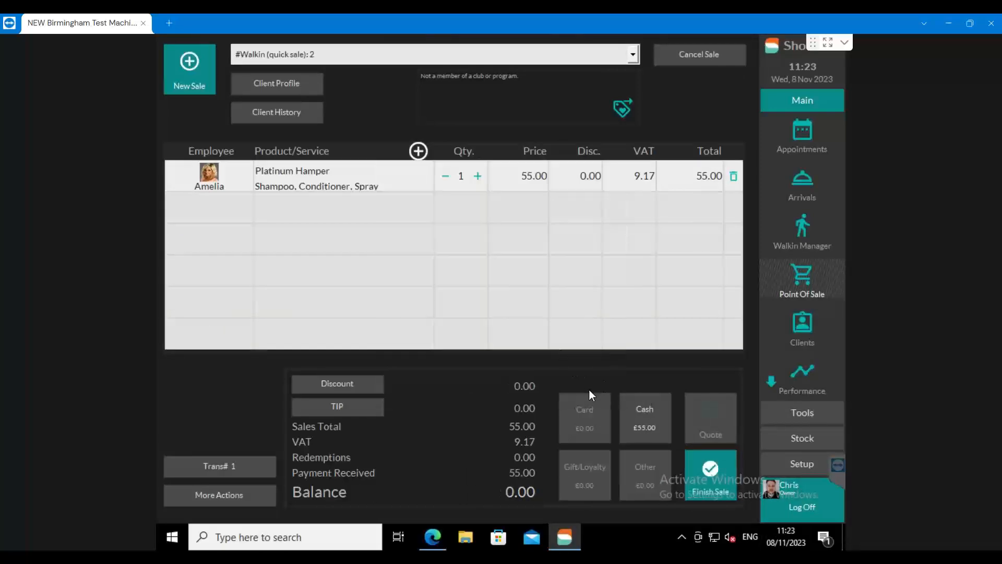
{"action": "left_click", "coordinate": [697, 472]}
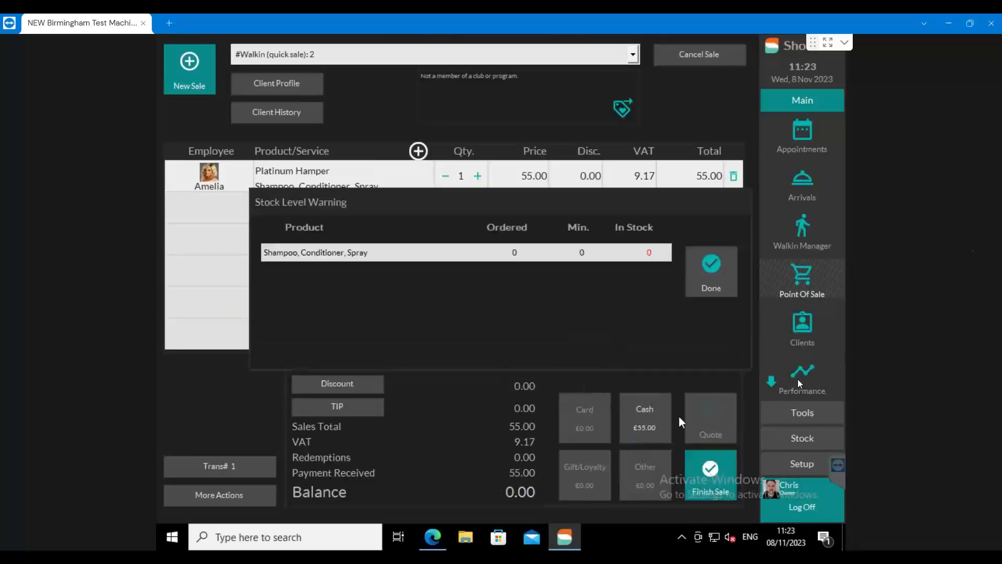
{"action": "left_click", "coordinate": [724, 274]}
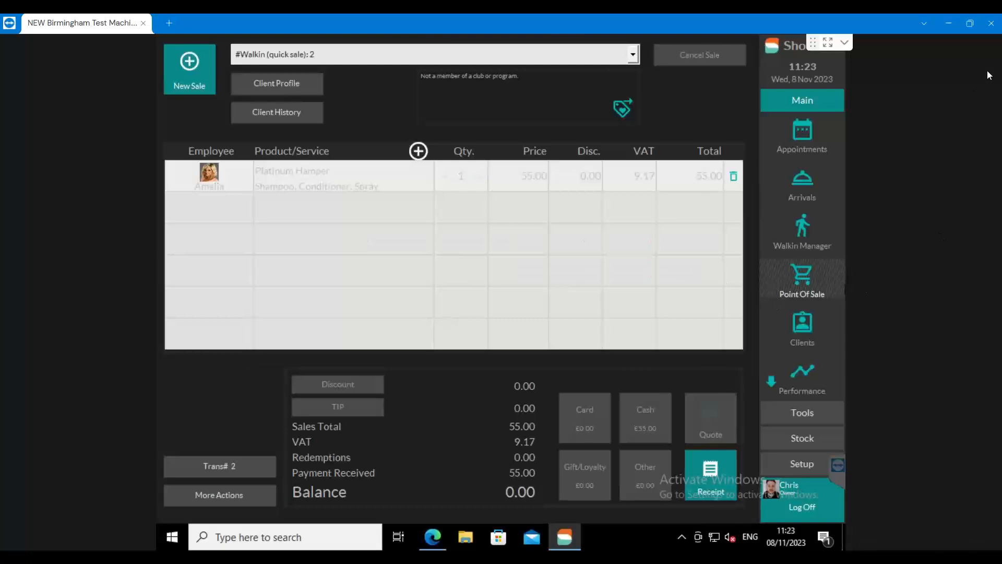
Step: Open the stock products list and expand Christmas Hampers, Platinum Hamper and Aimi to check their current stock
{"action": "left_click", "coordinate": [811, 433]}
{"action": "left_click", "coordinate": [802, 188]}
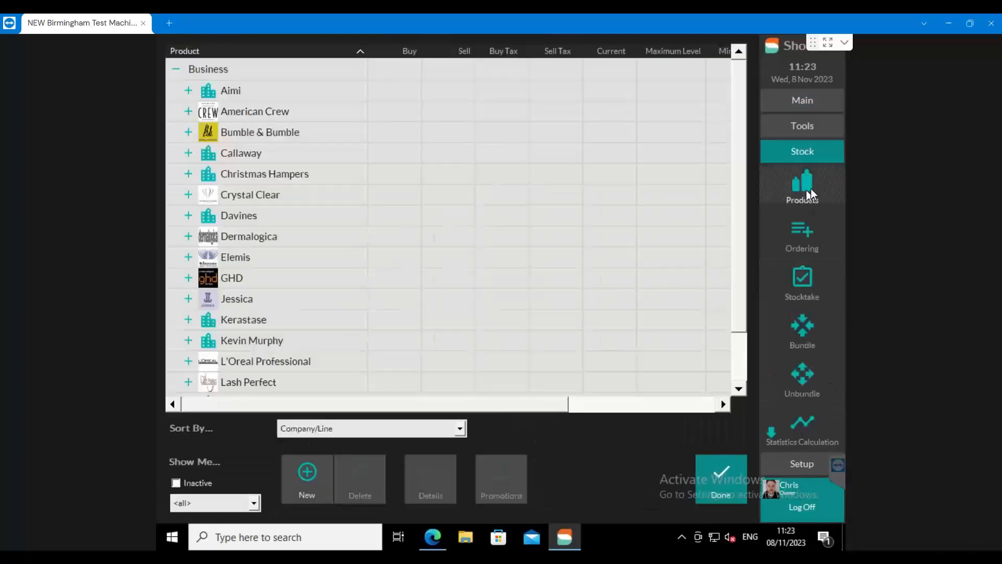
{"action": "left_click", "coordinate": [189, 174]}
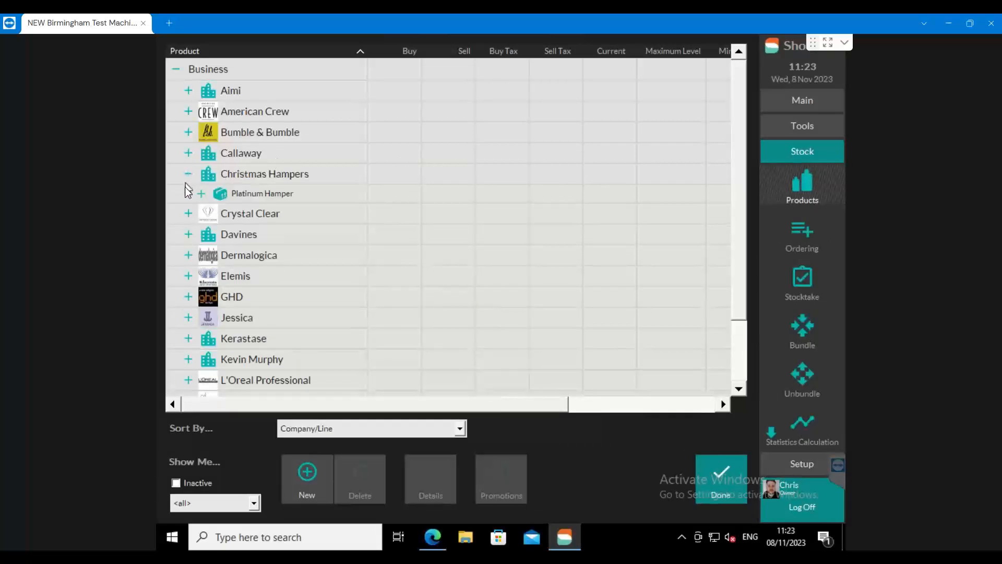
{"action": "left_click", "coordinate": [202, 194]}
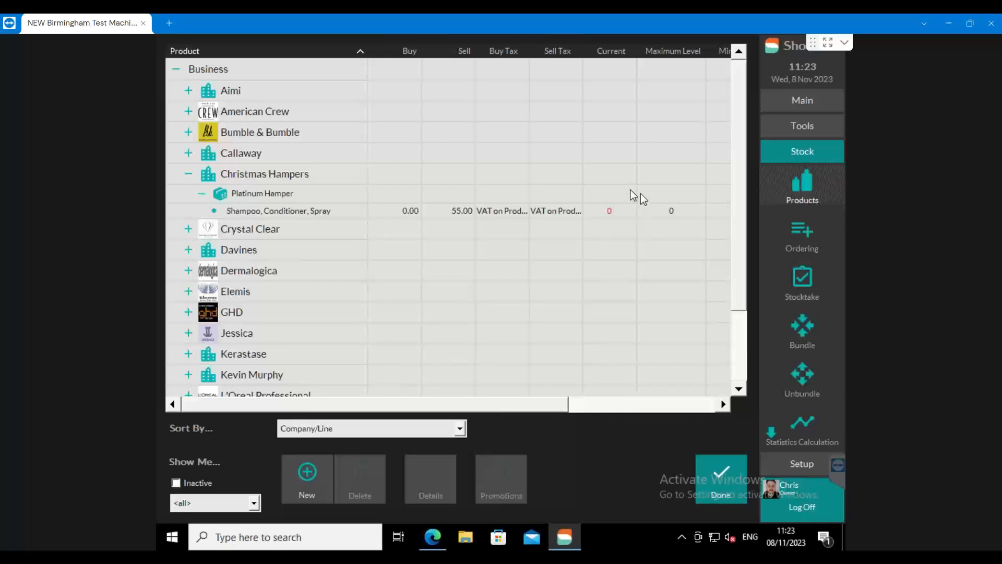
{"action": "left_click", "coordinate": [188, 111]}
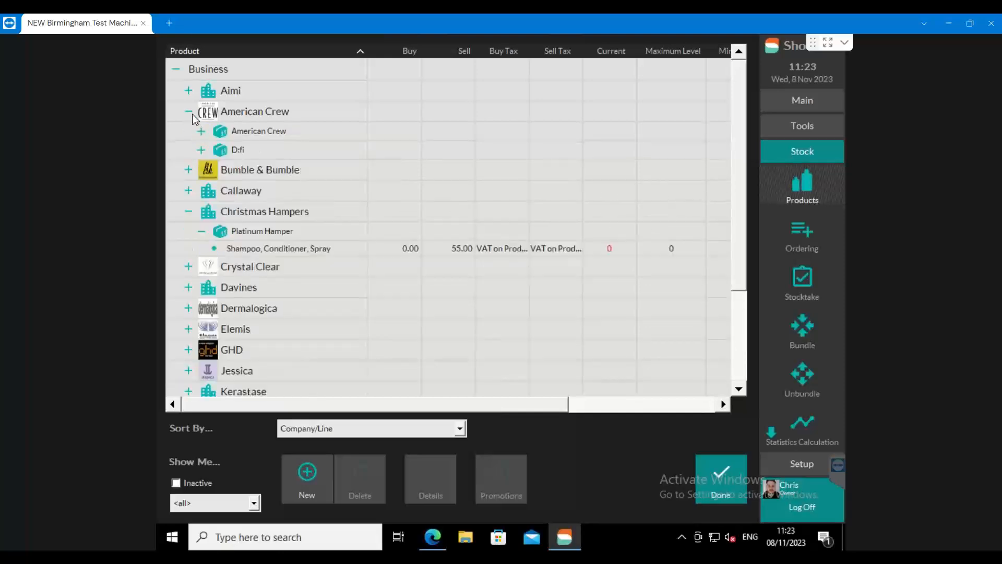
{"action": "left_click", "coordinate": [189, 90]}
{"action": "left_click", "coordinate": [201, 110]}
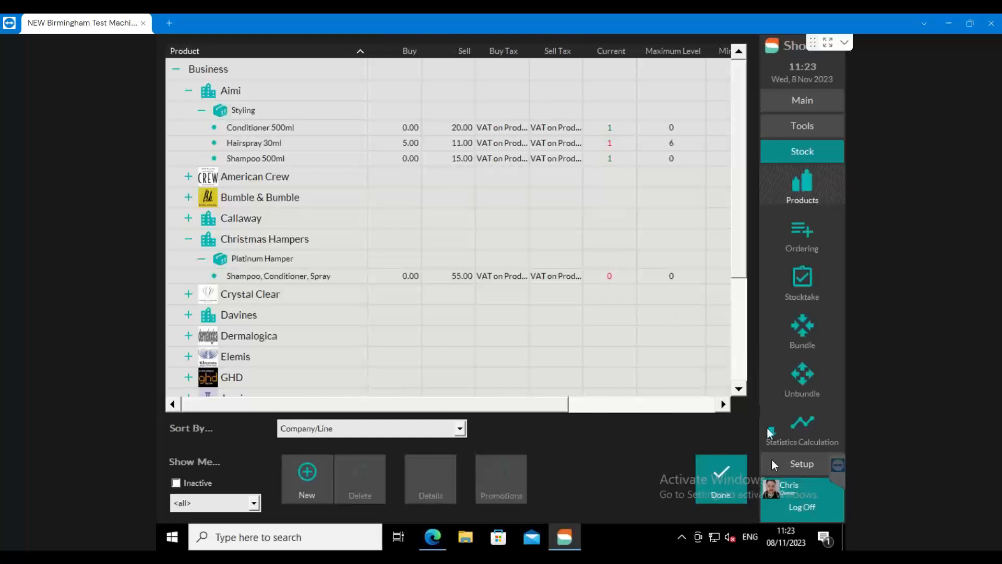
Step: Open the No Show Statistics report from the Appointments reports
{"action": "left_click", "coordinate": [727, 485]}
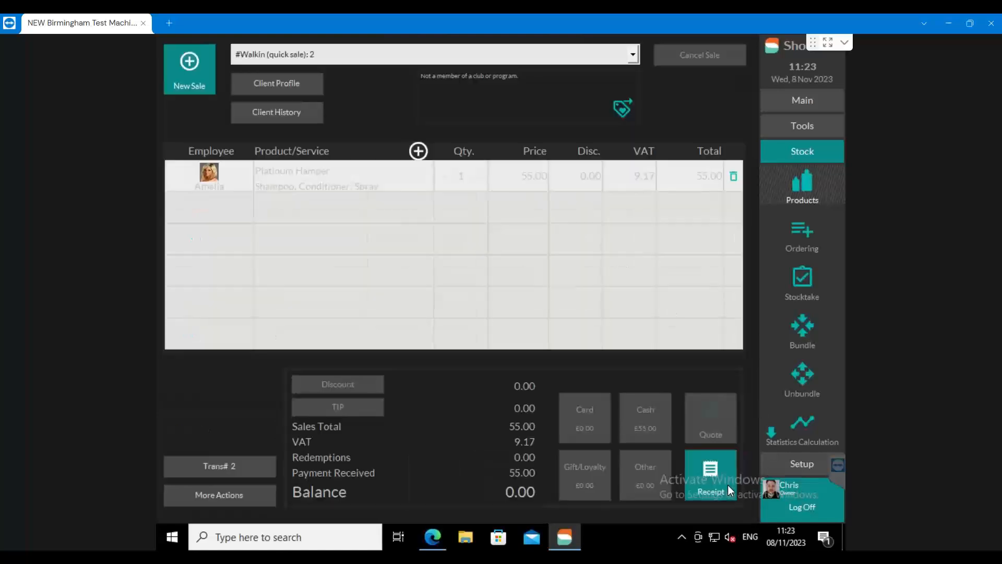
{"action": "left_click", "coordinate": [816, 108]}
{"action": "left_click", "coordinate": [807, 121]}
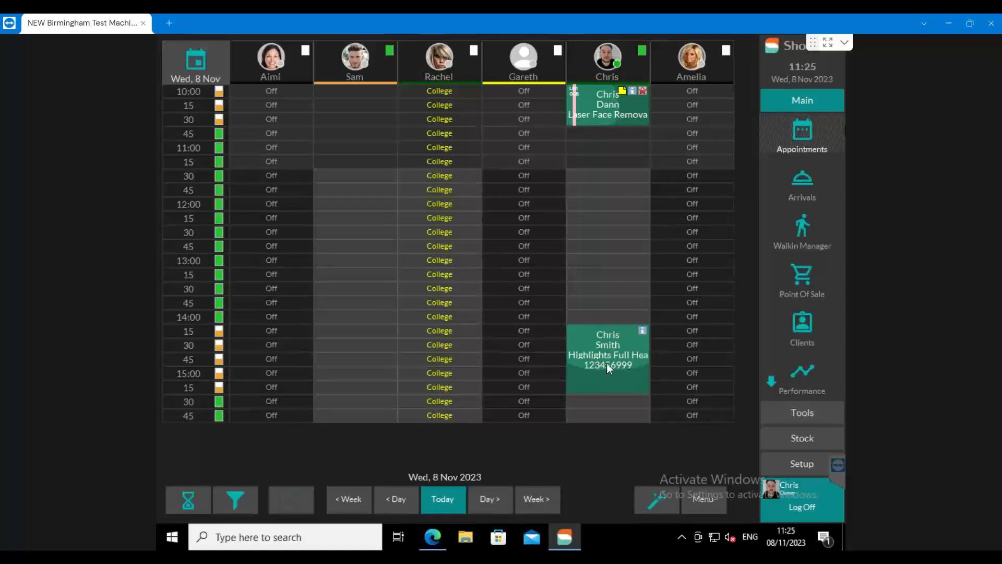
{"action": "left_click", "coordinate": [795, 414]}
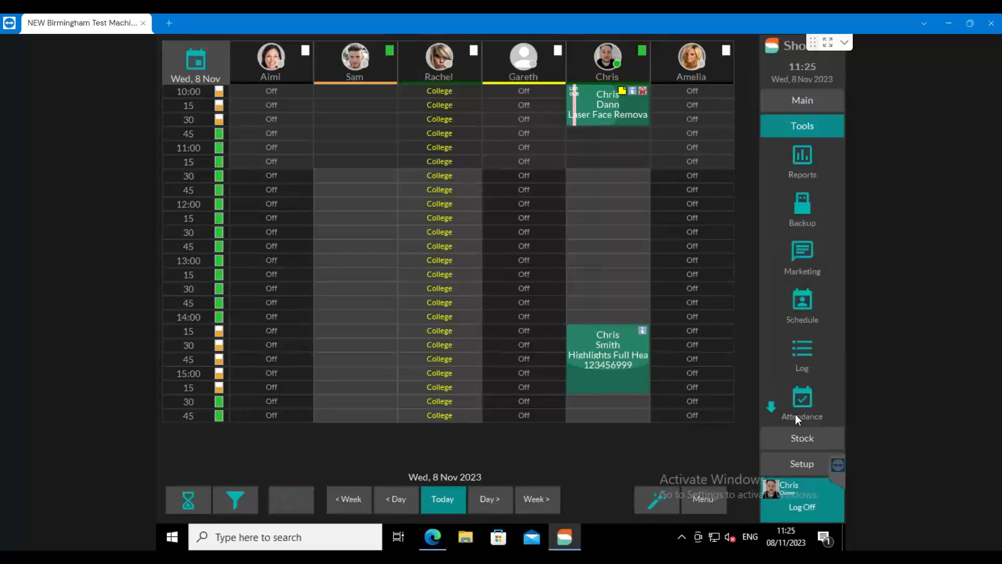
{"action": "left_click", "coordinate": [795, 157]}
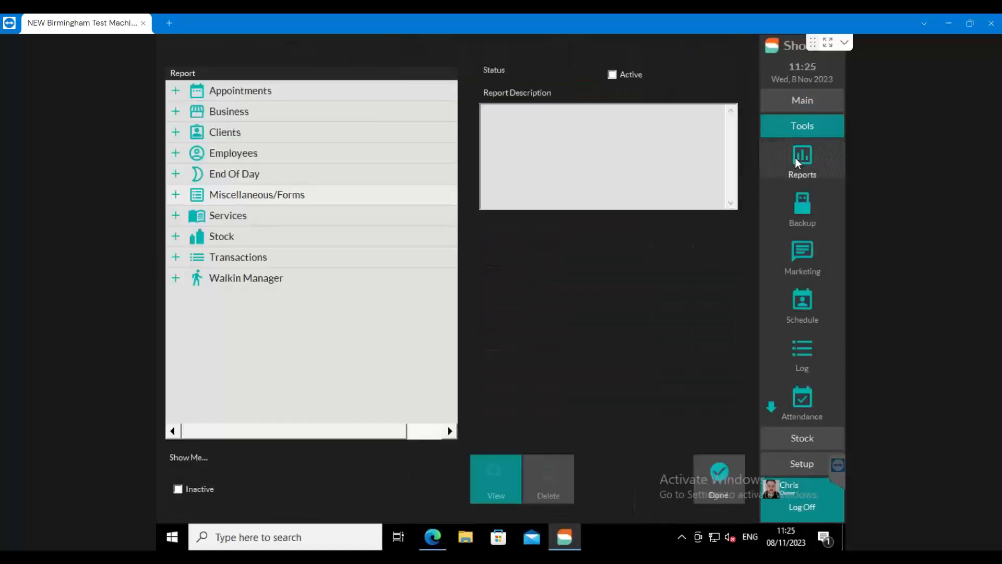
{"action": "left_click", "coordinate": [177, 96]}
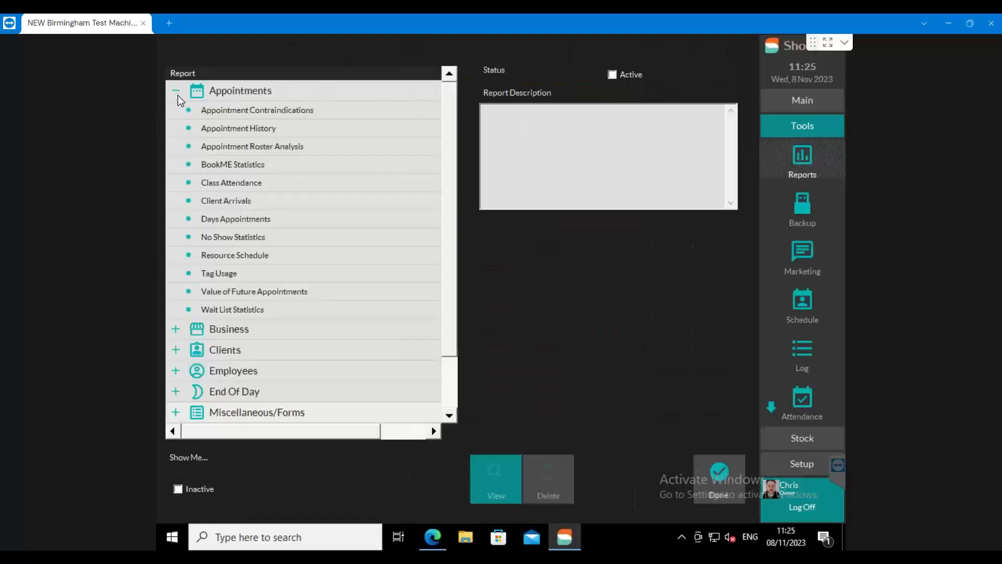
{"action": "left_click", "coordinate": [177, 96]}
{"action": "left_click", "coordinate": [177, 96]}
{"action": "left_click", "coordinate": [284, 240]}
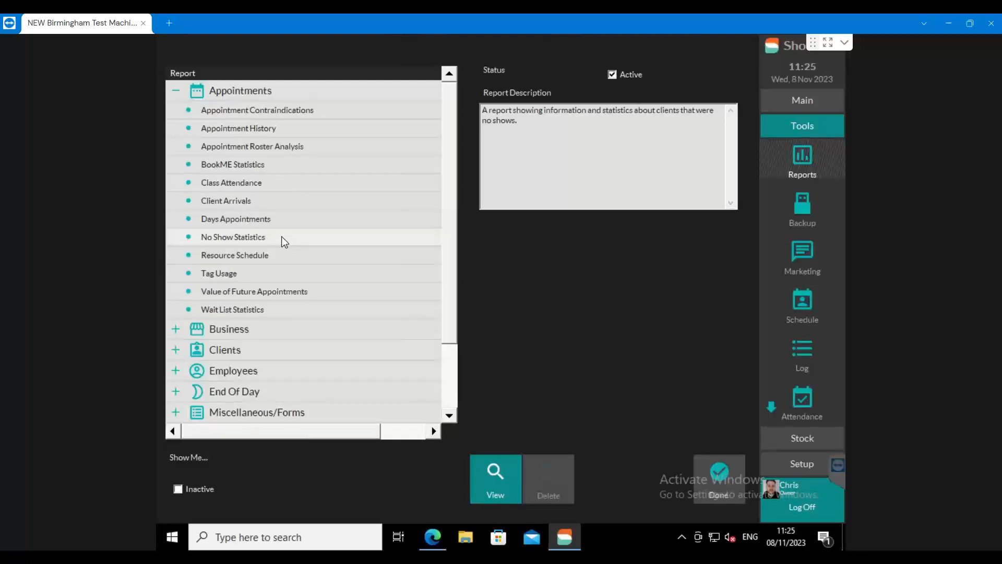
{"action": "left_click", "coordinate": [490, 474]}
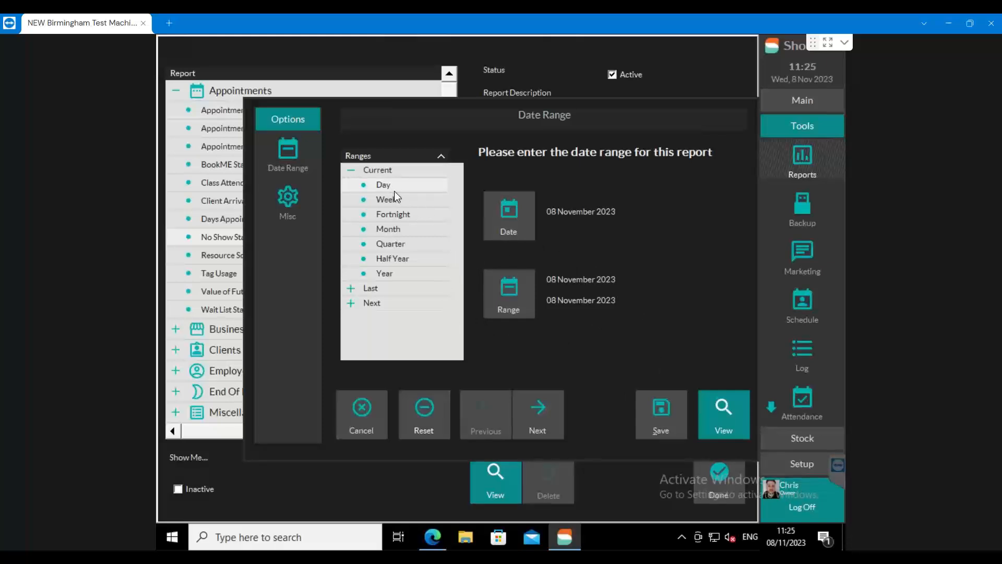
Step: Set the report's date range to the current month and view the No Show report
{"action": "left_click", "coordinate": [384, 217]}
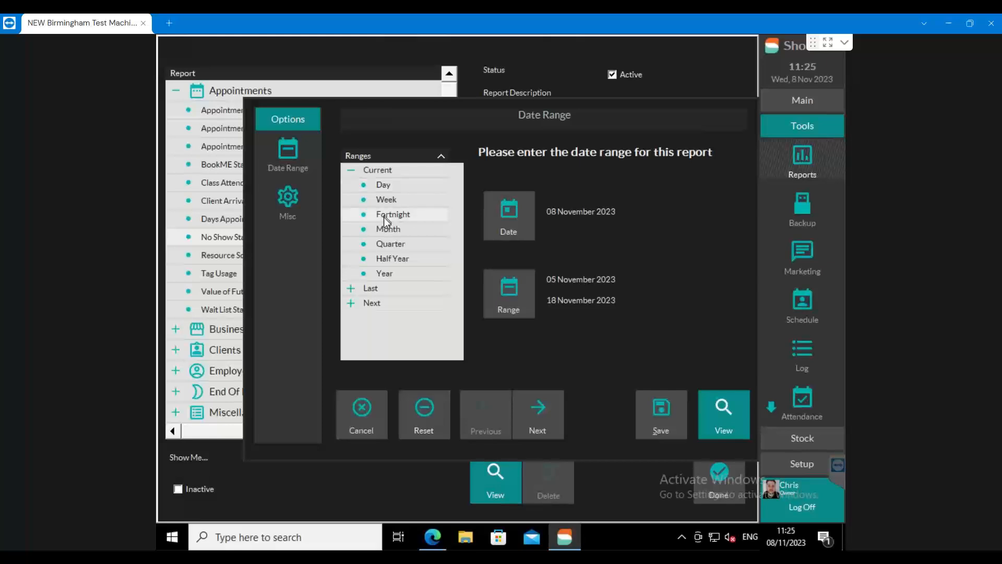
{"action": "left_click", "coordinate": [387, 229]}
{"action": "left_click", "coordinate": [389, 244]}
{"action": "left_click", "coordinate": [389, 259]}
{"action": "left_click", "coordinate": [386, 274]}
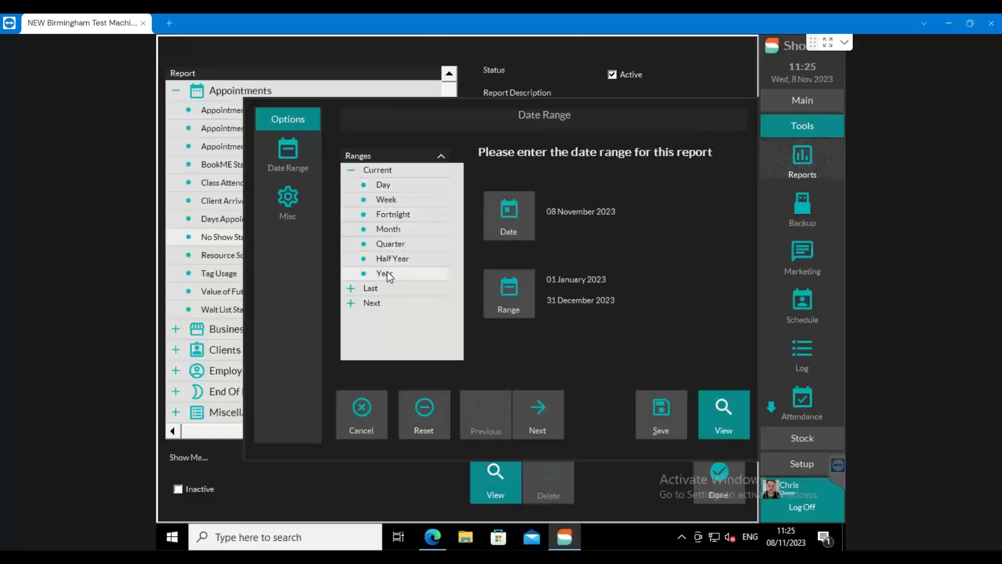
{"action": "left_click", "coordinate": [388, 231]}
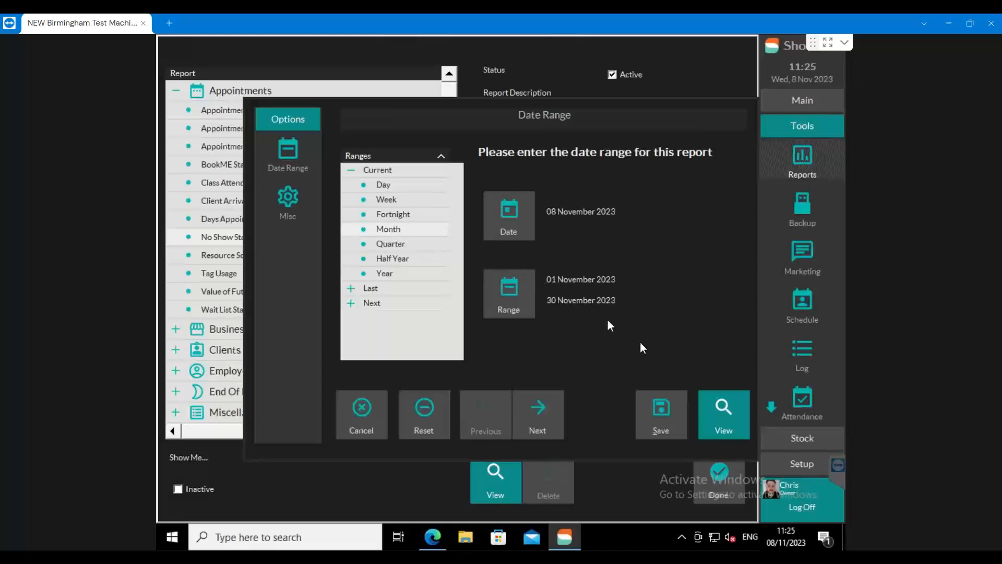
{"action": "left_click", "coordinate": [731, 415]}
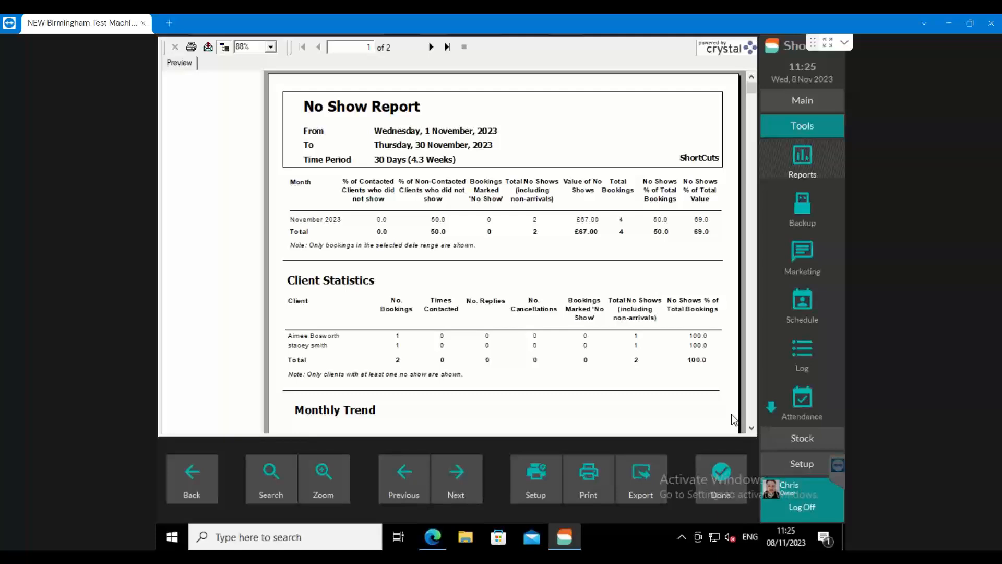
Step: Zoom the report preview to 100% and scroll across to read its columns
{"action": "left_click", "coordinate": [270, 47]}
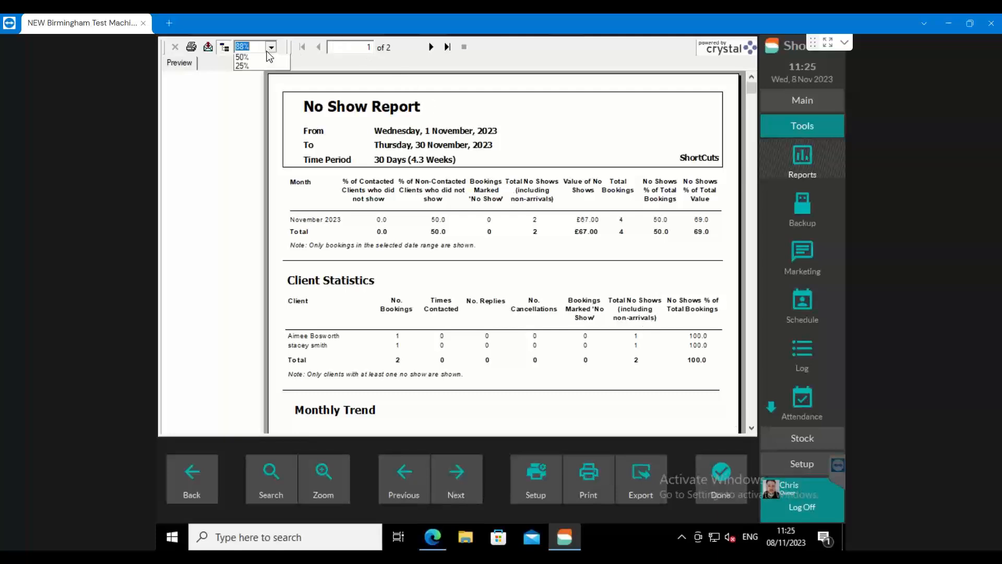
{"action": "left_click", "coordinate": [244, 111]}
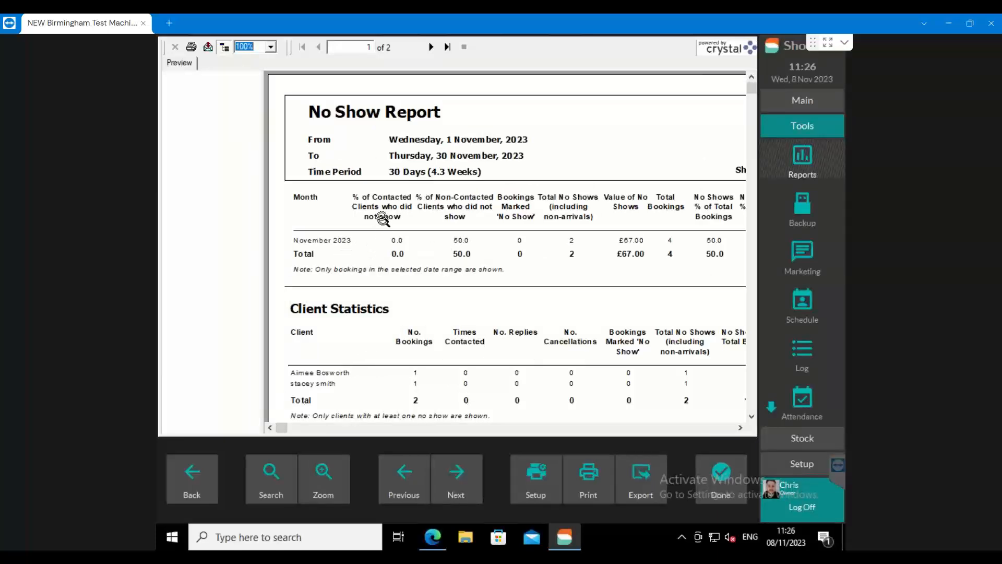
{"action": "left_click", "coordinate": [353, 201]}
{"action": "left_click", "coordinate": [741, 429]}
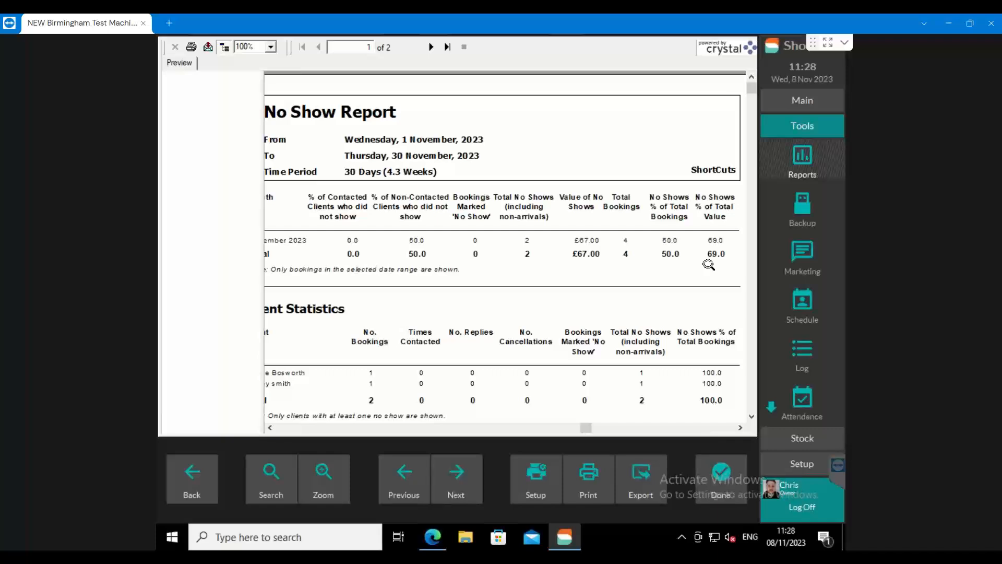
{"action": "left_click_drag", "start_coordinate": [589, 427], "coordinate": [258, 424]}
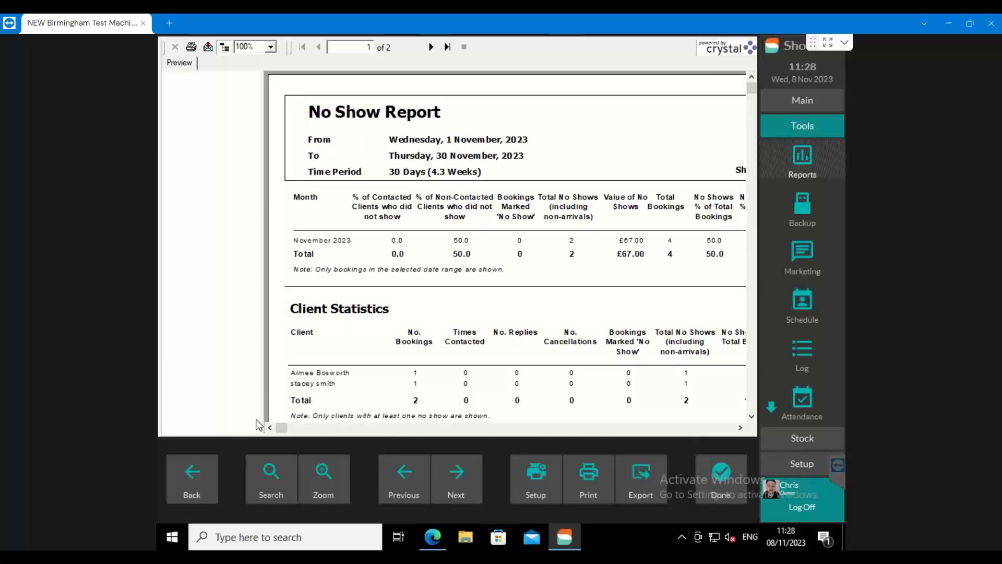
Step: Close the report, return to point of sale and start a new sale for a client chosen from the list
{"action": "left_click", "coordinate": [721, 462]}
{"action": "left_click", "coordinate": [723, 472]}
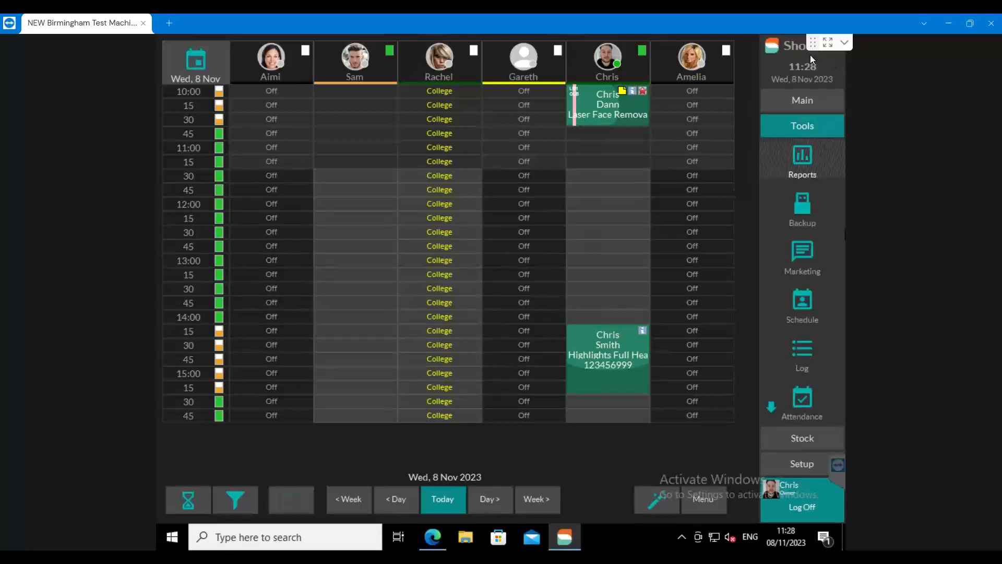
{"action": "left_click", "coordinate": [798, 97]}
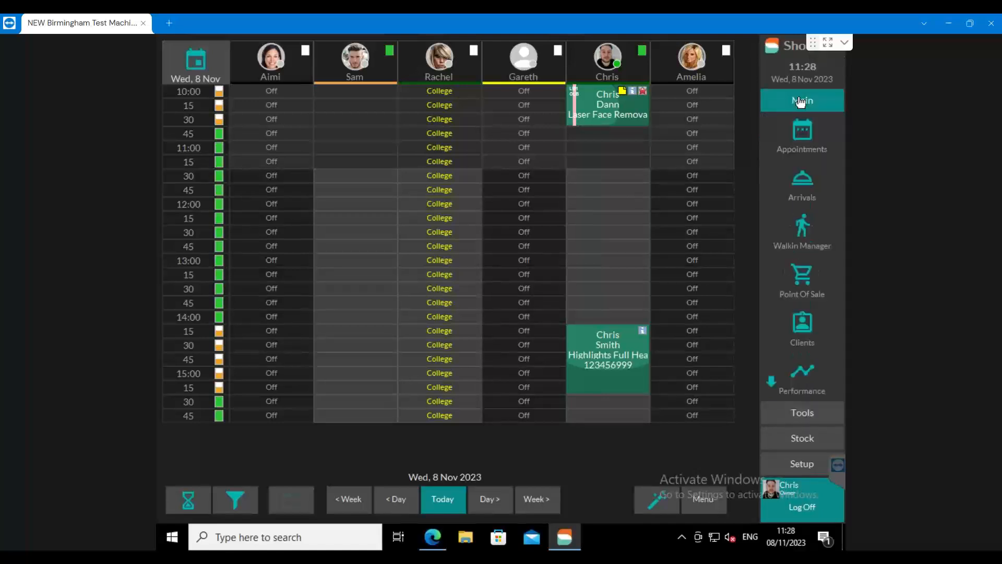
{"action": "left_click", "coordinate": [803, 273]}
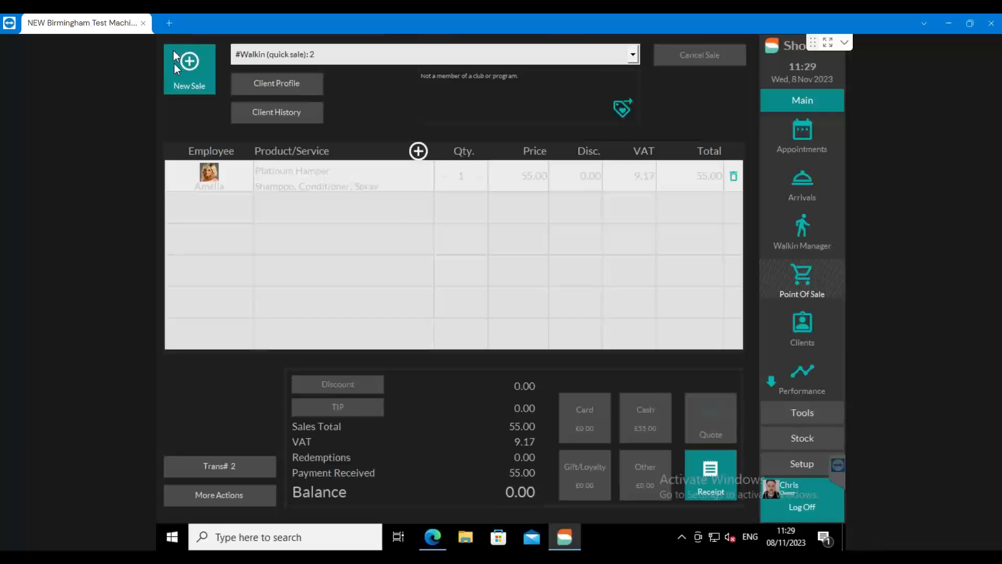
{"action": "left_click", "coordinate": [193, 77]}
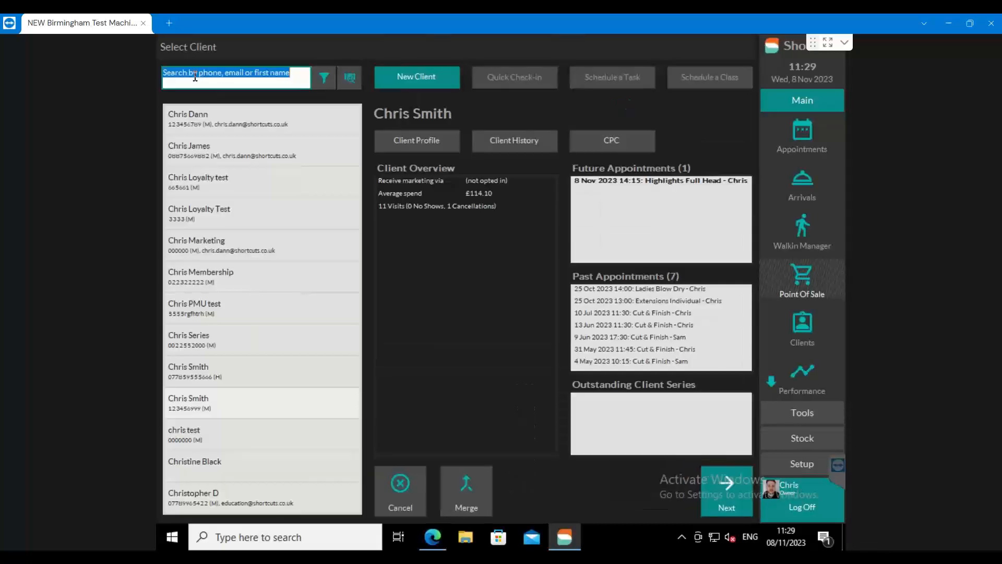
{"action": "left_click", "coordinate": [215, 460]}
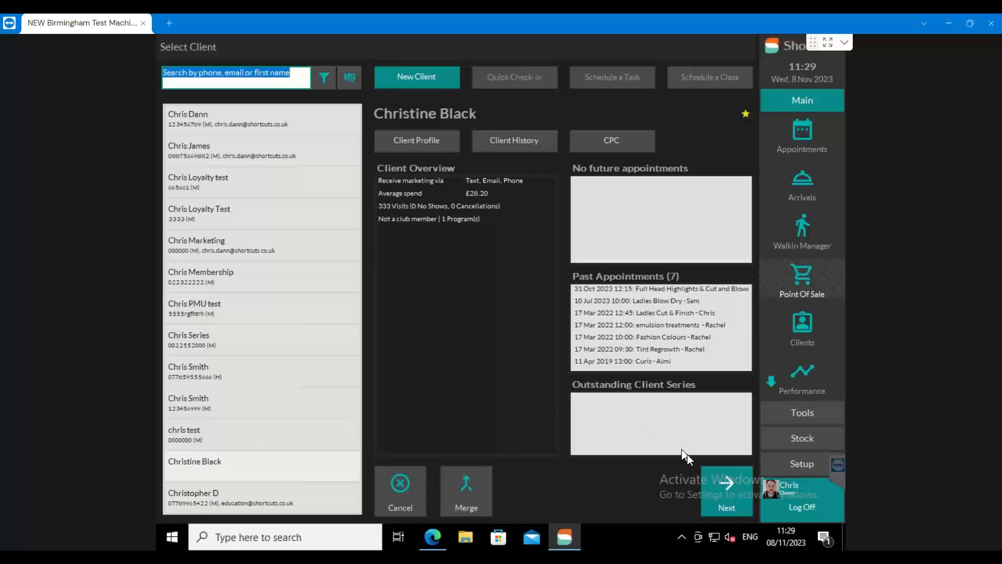
{"action": "left_click", "coordinate": [713, 478]}
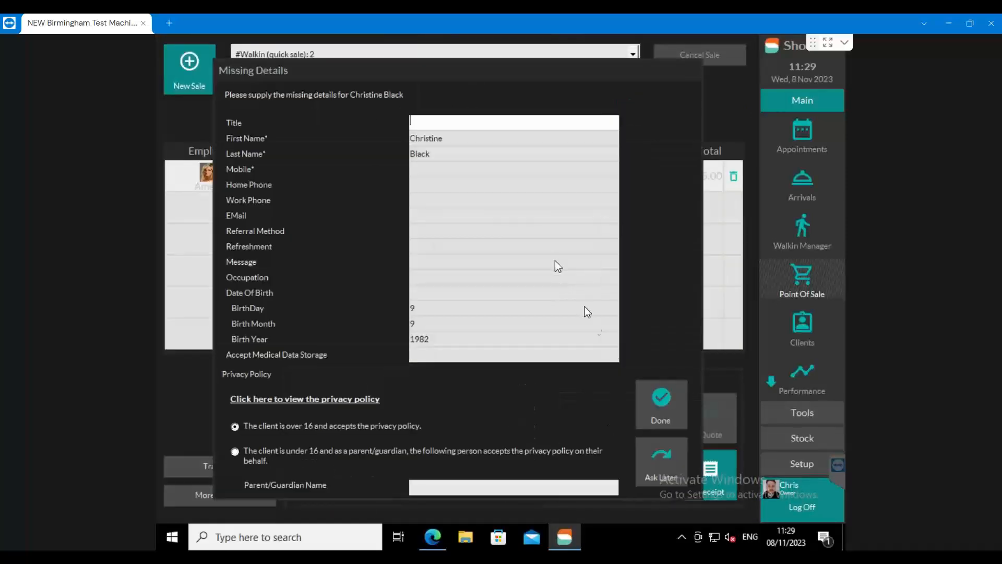
Step: Add a Pay To Account item under the Business employee to the client's sale and set its amount to 20.00
{"action": "left_click", "coordinate": [675, 456]}
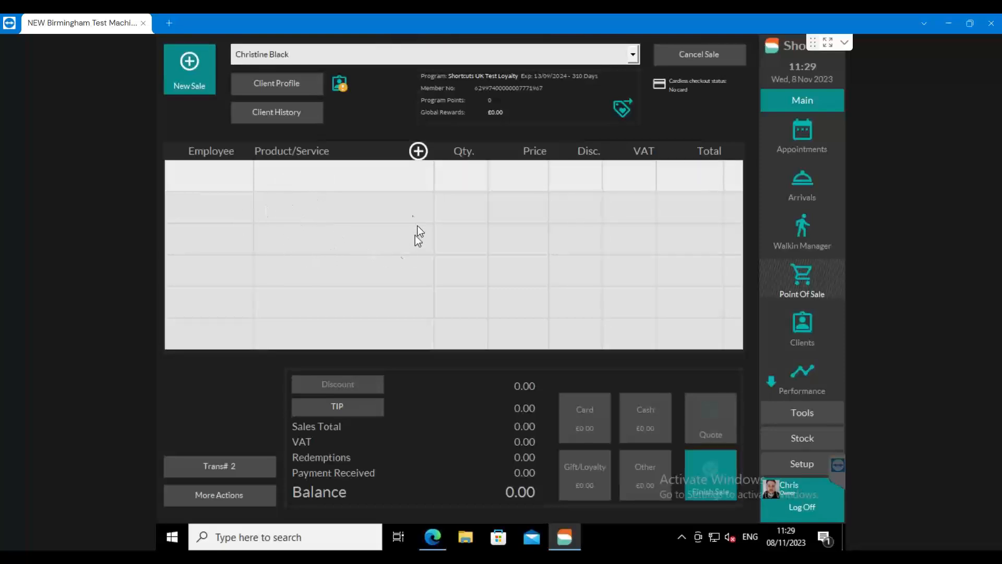
{"action": "left_click", "coordinate": [332, 218]}
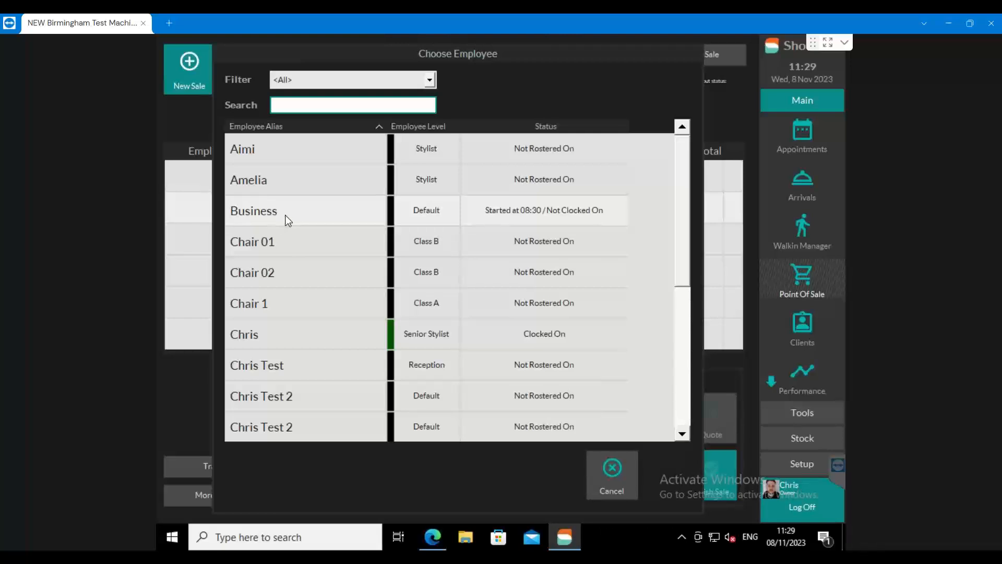
{"action": "left_click", "coordinate": [286, 216]}
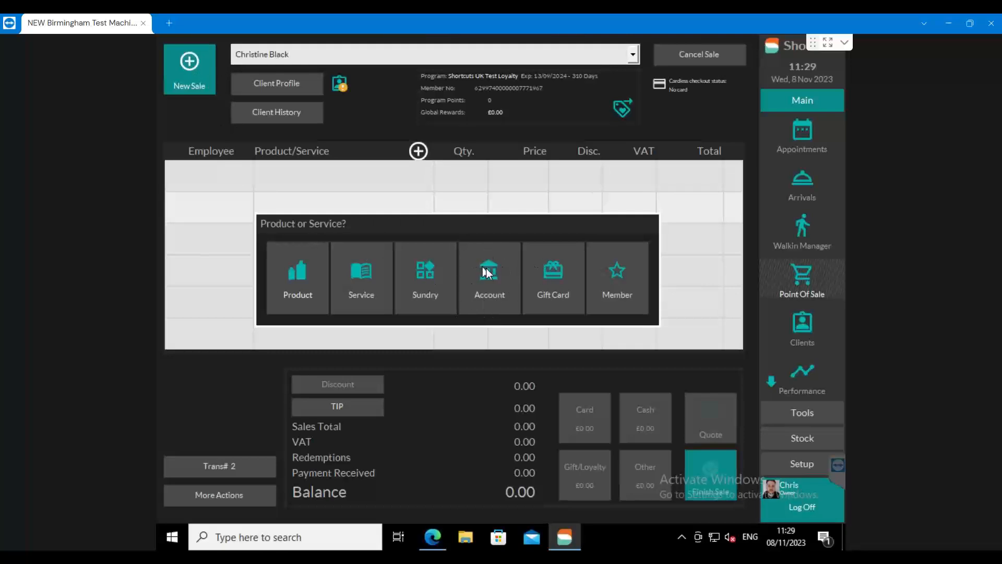
{"action": "left_click", "coordinate": [512, 274]}
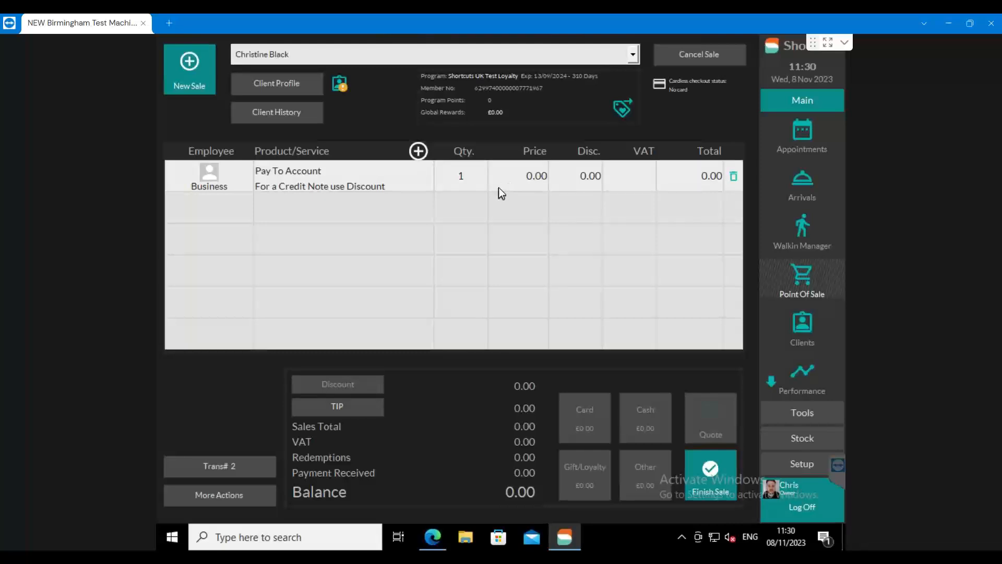
{"action": "left_click", "coordinate": [532, 183]}
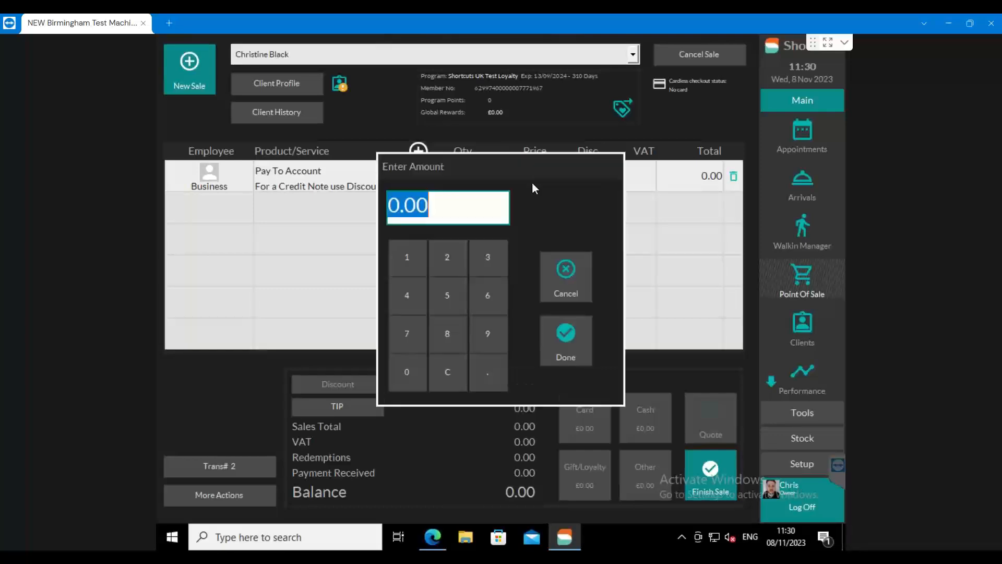
{"action": "left_click", "coordinate": [447, 260]}
{"action": "left_click", "coordinate": [410, 369]}
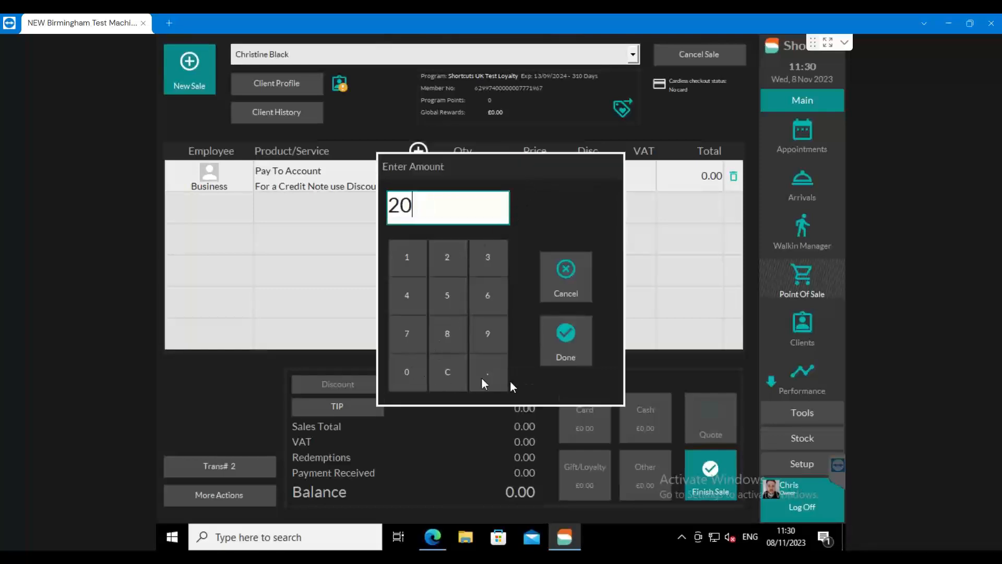
{"action": "left_click", "coordinate": [586, 339]}
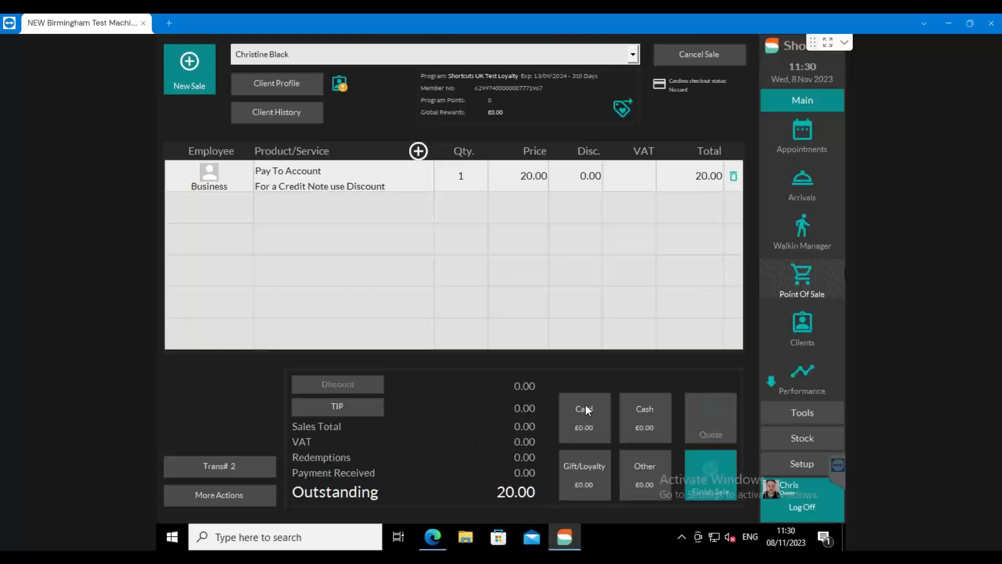
Step: Take the 20.00 payment in cash and finish the sale with no receipt
{"action": "left_click", "coordinate": [655, 423]}
{"action": "left_click", "coordinate": [566, 329]}
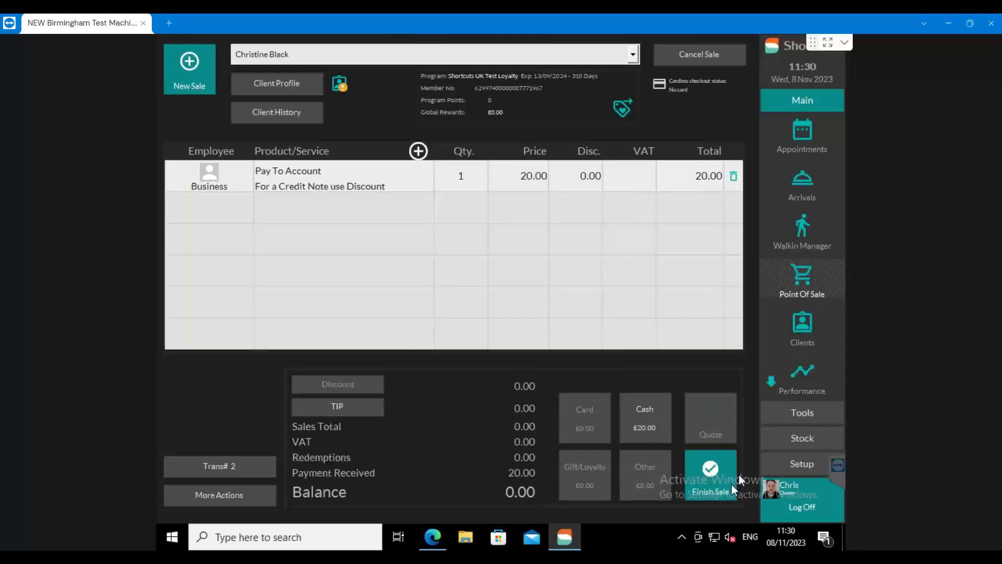
{"action": "left_click", "coordinate": [709, 478]}
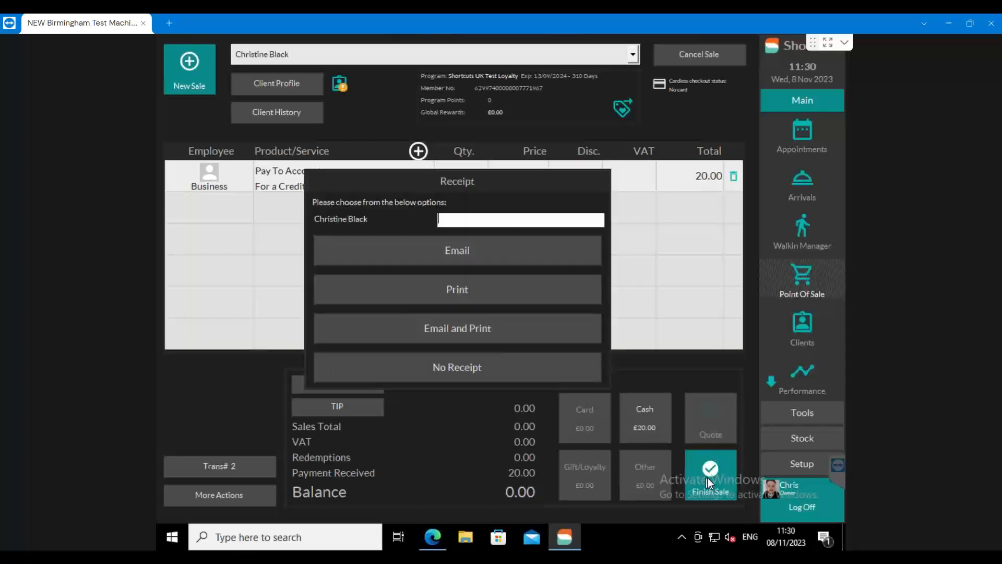
{"action": "left_click", "coordinate": [538, 378]}
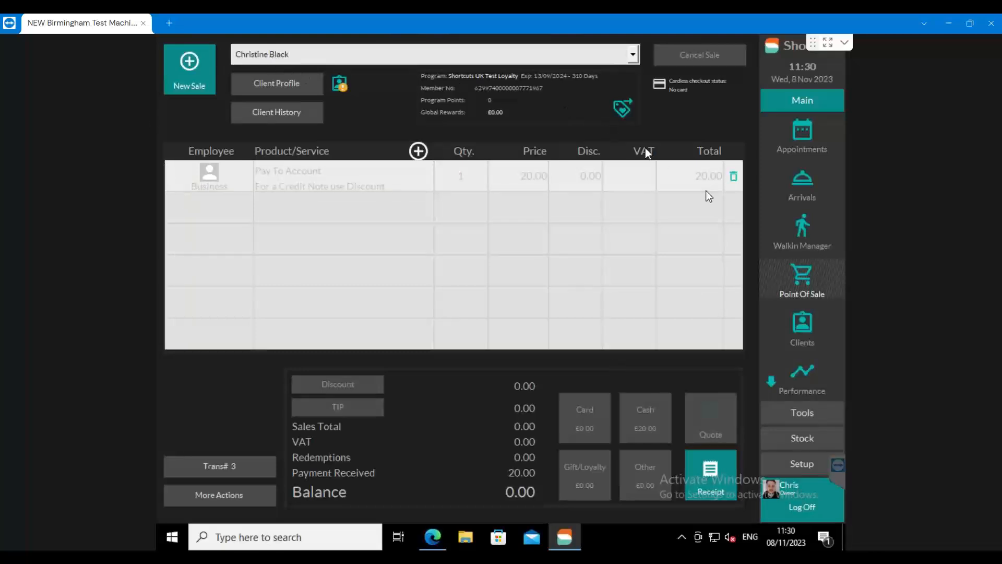
Step: Search the client list for the client and review her account balance
{"action": "left_click", "coordinate": [803, 323]}
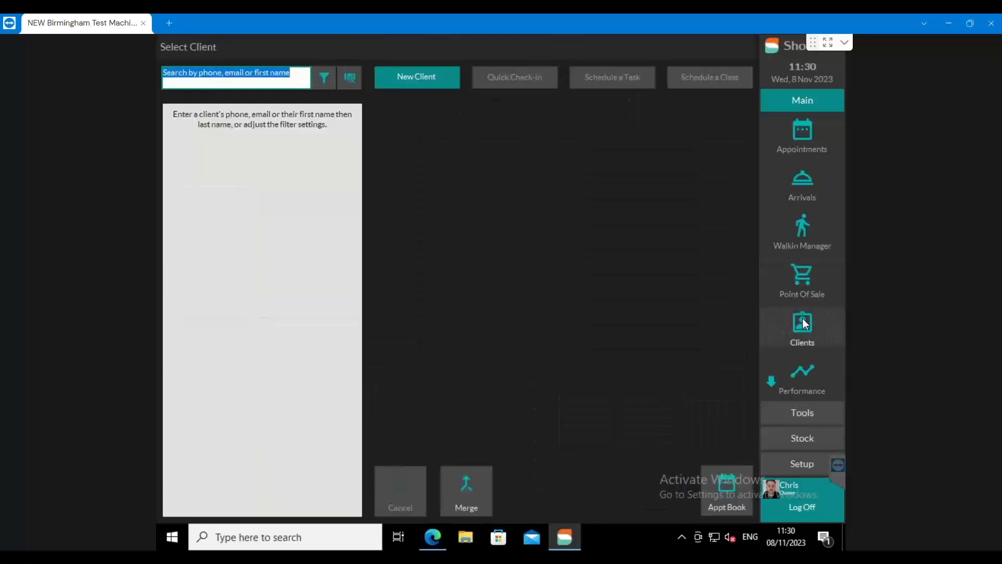
{"action": "type", "text": "christine"}
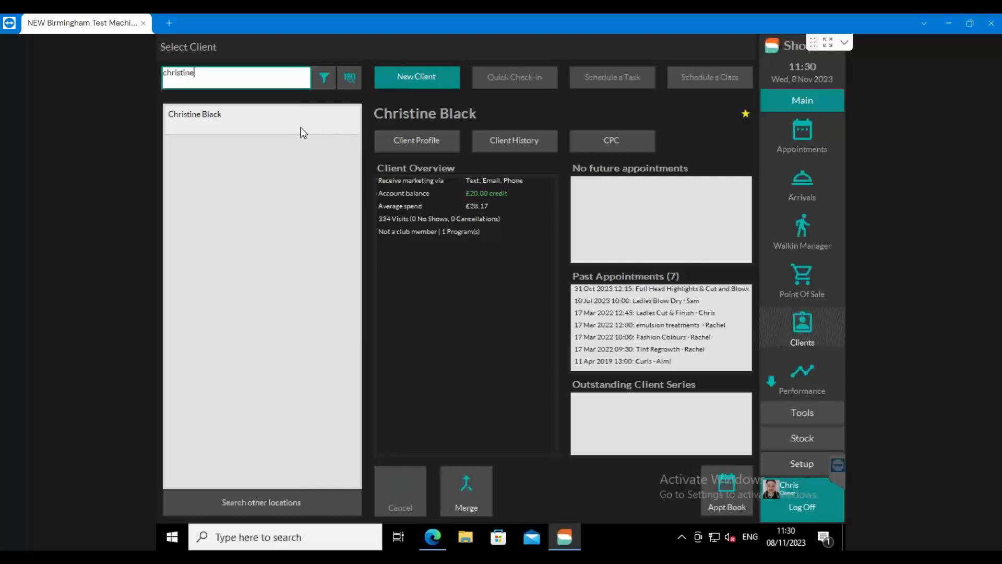
{"action": "left_click", "coordinate": [808, 134]}
{"action": "left_click", "coordinate": [391, 180]}
{"action": "left_click", "coordinate": [714, 491]}
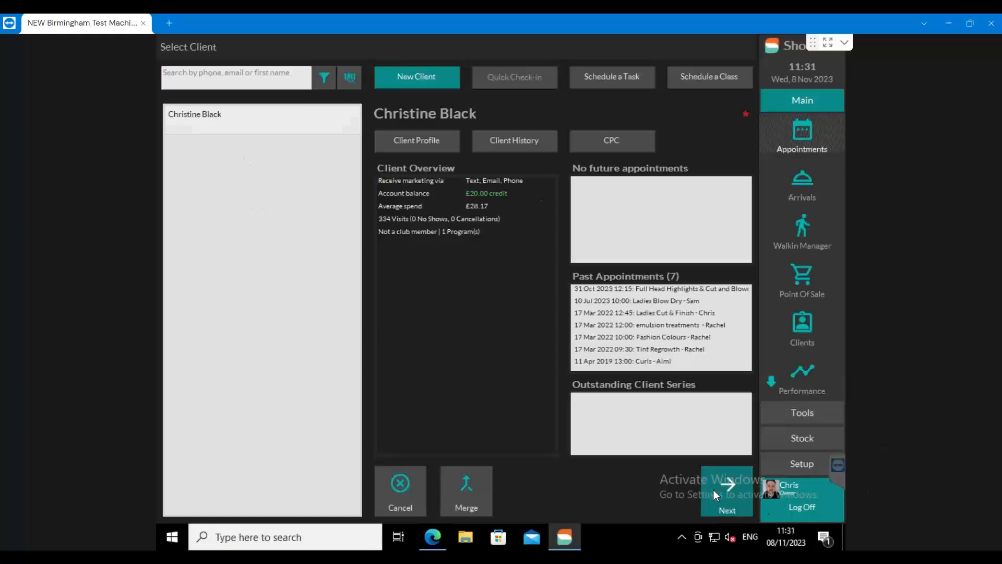
Step: Book the client a Ladies Cut & Finish at 11:45 with a stylist and check it out at point of sale
{"action": "left_click", "coordinate": [654, 460]}
{"action": "left_click", "coordinate": [446, 247]}
{"action": "left_click", "coordinate": [627, 471]}
{"action": "left_click", "coordinate": [725, 465]}
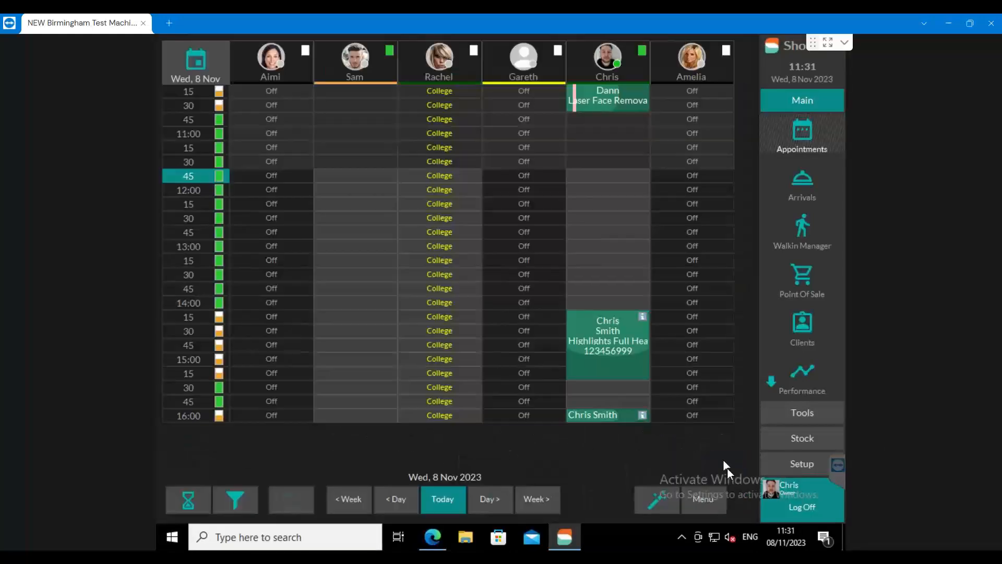
{"action": "left_click", "coordinate": [710, 211]}
{"action": "right_click", "coordinate": [368, 187]}
{"action": "left_click", "coordinate": [372, 190]}
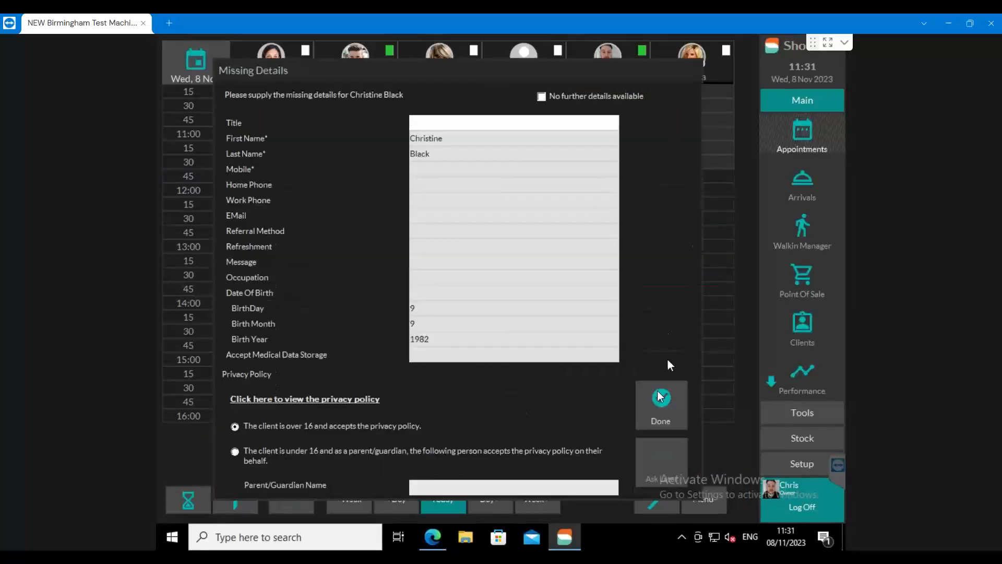
{"action": "left_click", "coordinate": [605, 100]}
{"action": "left_click", "coordinate": [678, 458]}
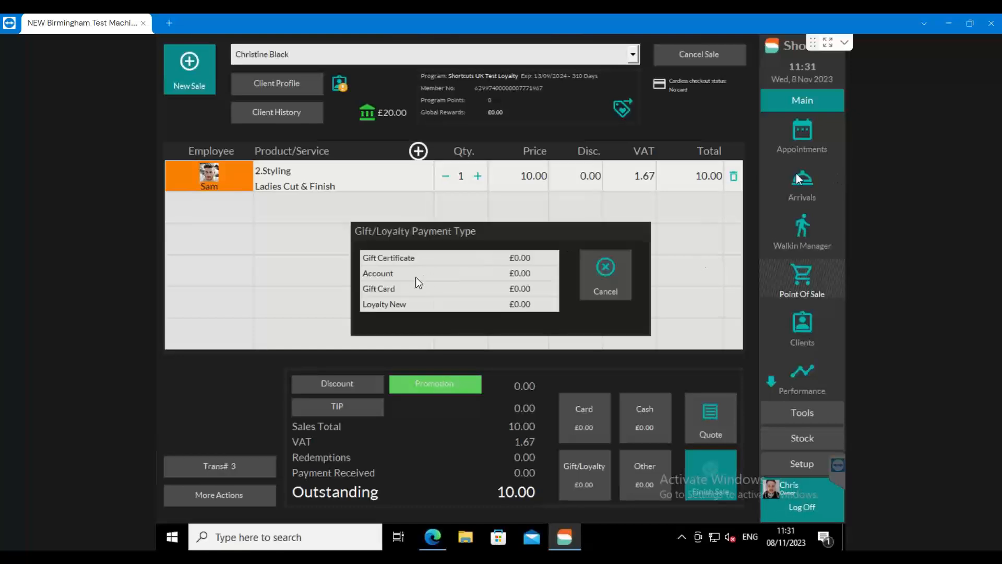
Step: Pay the 10.00 Ladies Cut & Finish from the client's account credit and finish the sale with no receipt
{"action": "left_click", "coordinate": [377, 274]}
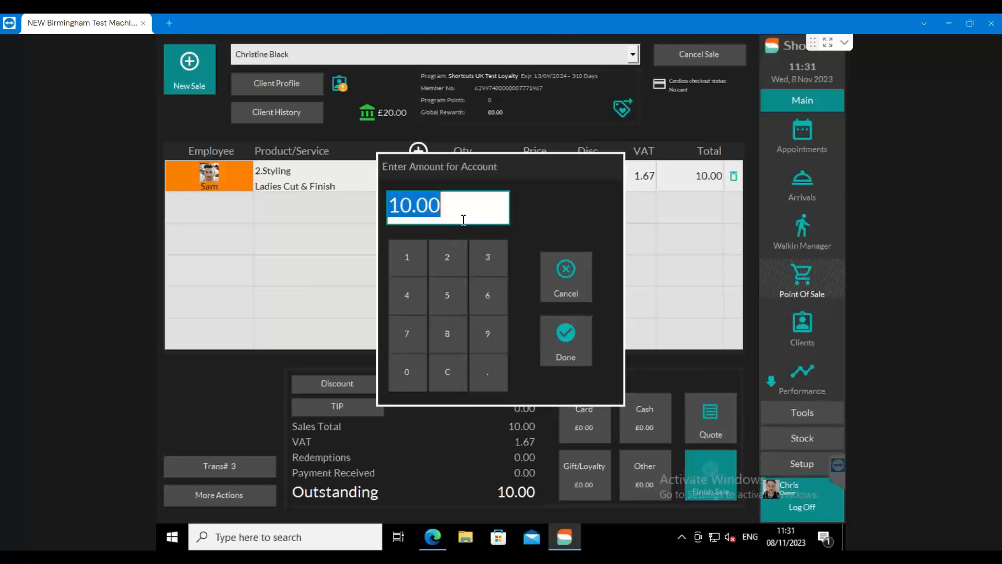
{"action": "left_click", "coordinate": [559, 334]}
{"action": "left_click", "coordinate": [656, 361]}
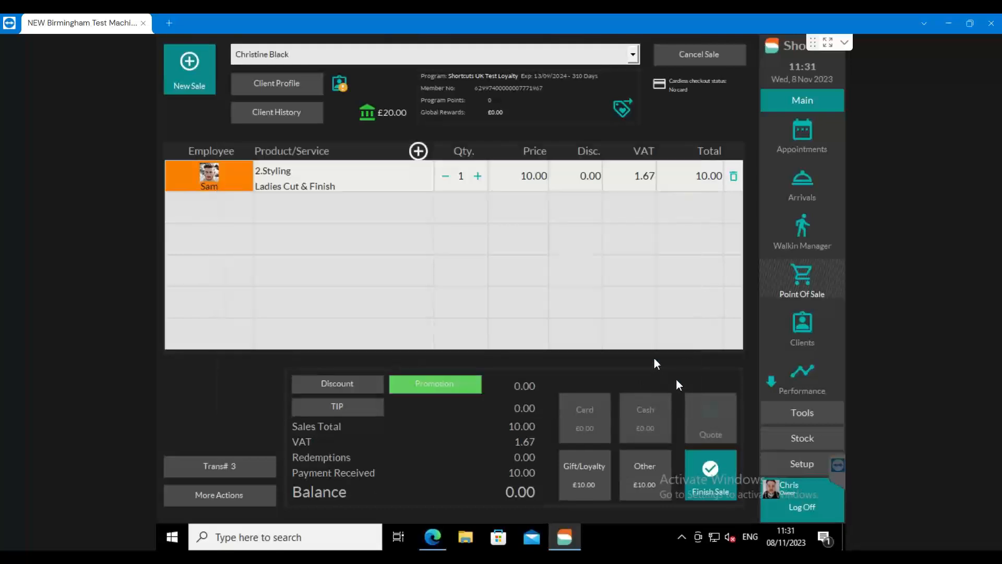
{"action": "left_click", "coordinate": [711, 462]}
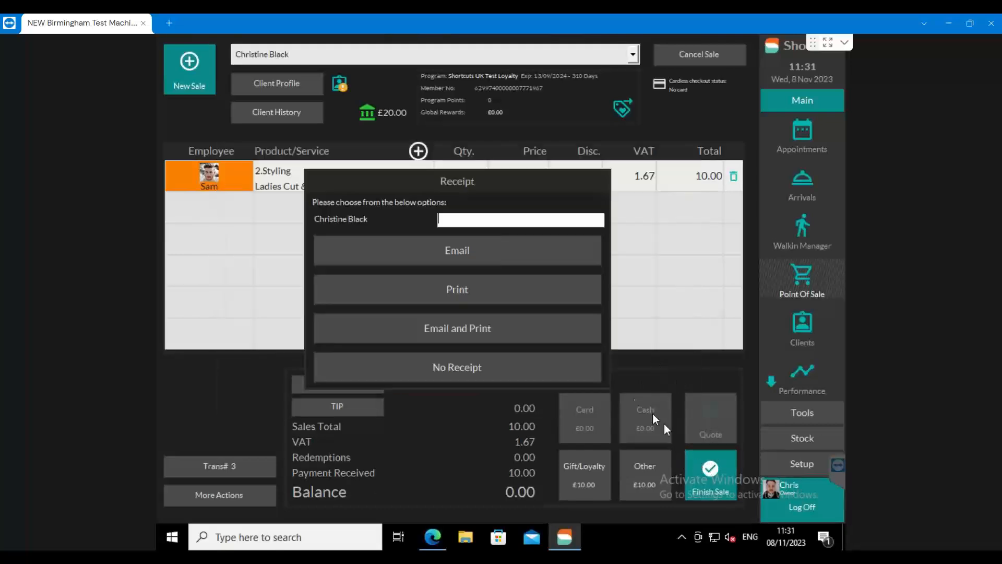
{"action": "left_click", "coordinate": [467, 372]}
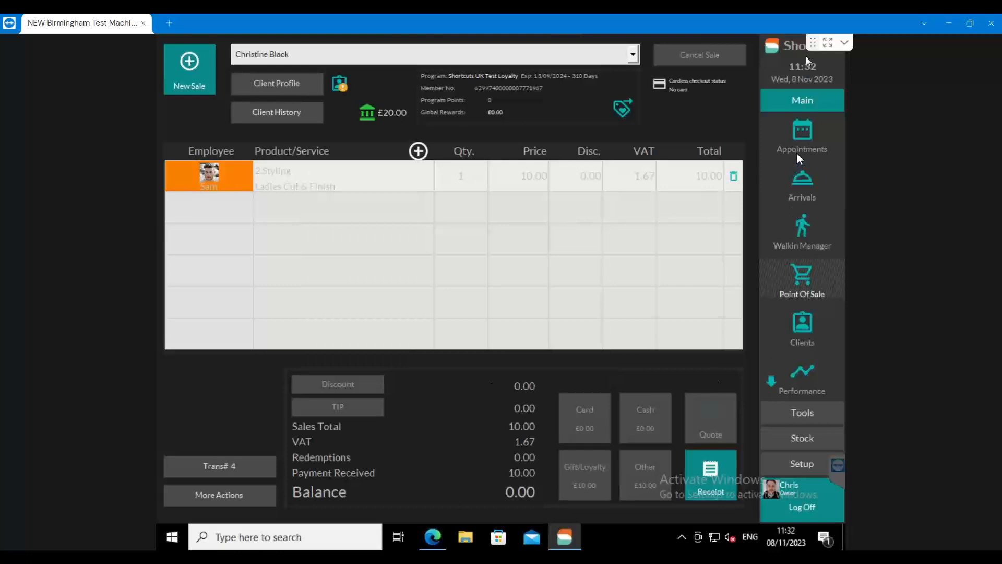
Step: Check the client's remaining credit, then open the Client Account Statements report from the Business reports
{"action": "left_click", "coordinate": [803, 329]}
{"action": "left_click", "coordinate": [272, 123]}
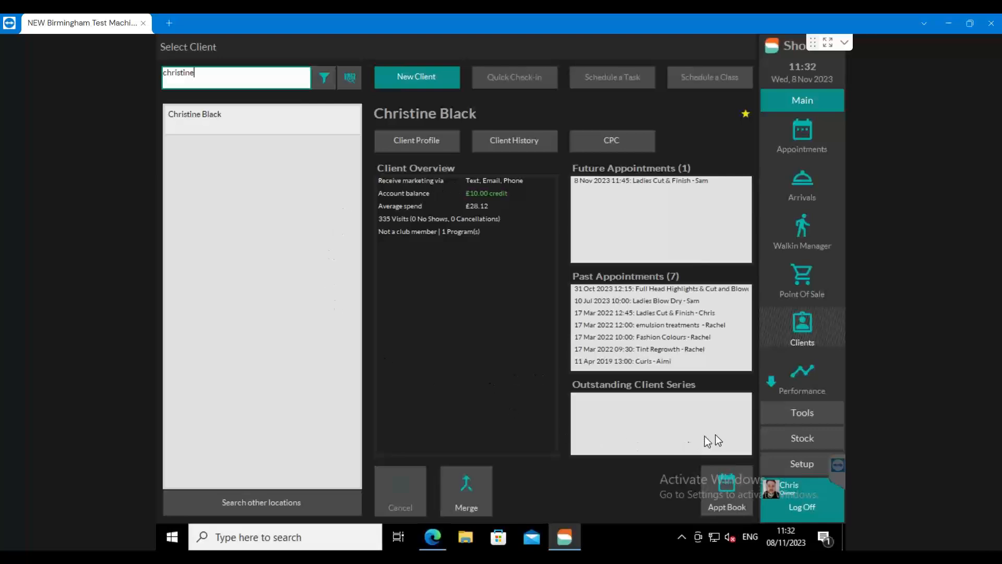
{"action": "left_click", "coordinate": [775, 416]}
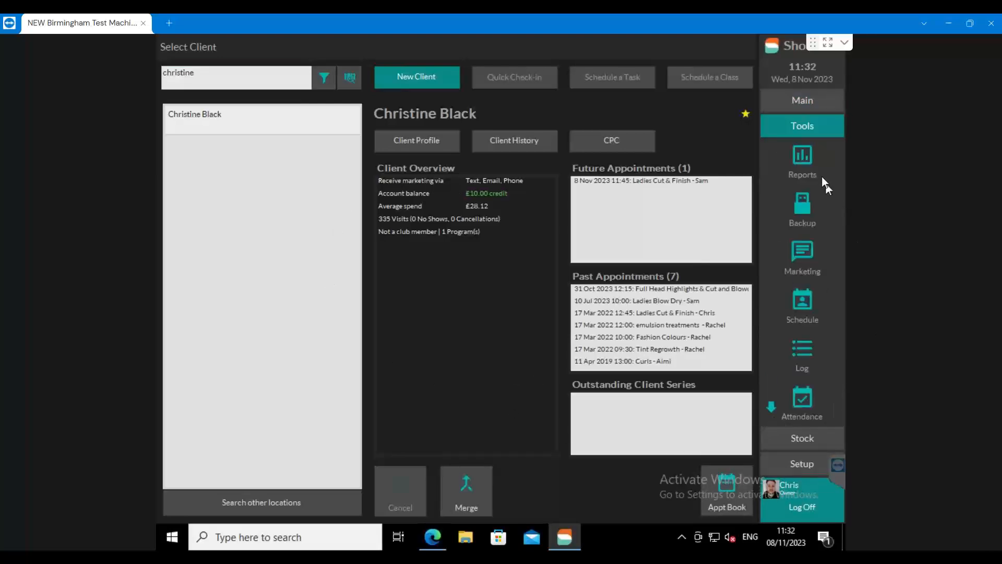
{"action": "left_click", "coordinate": [807, 157]}
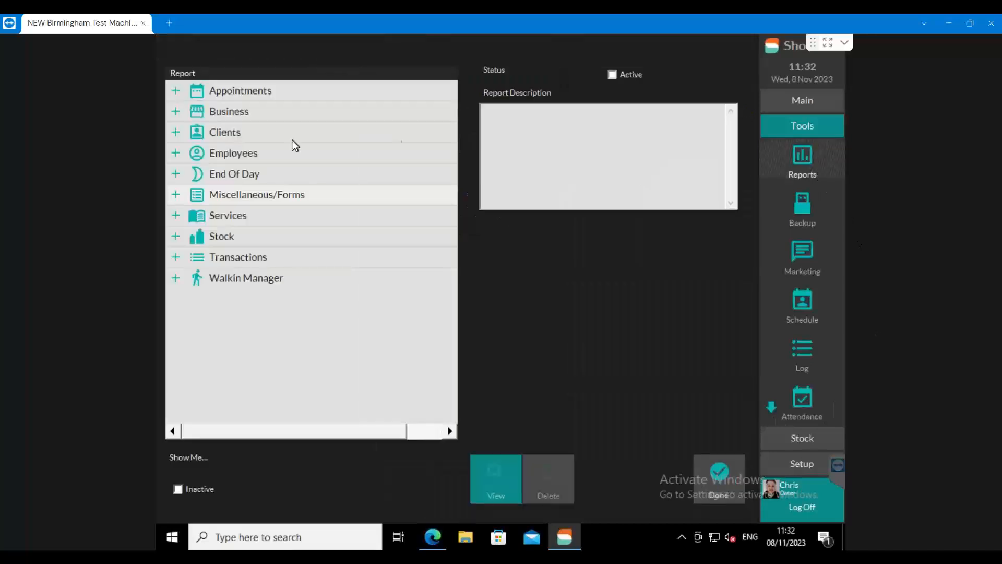
{"action": "left_click", "coordinate": [177, 110]}
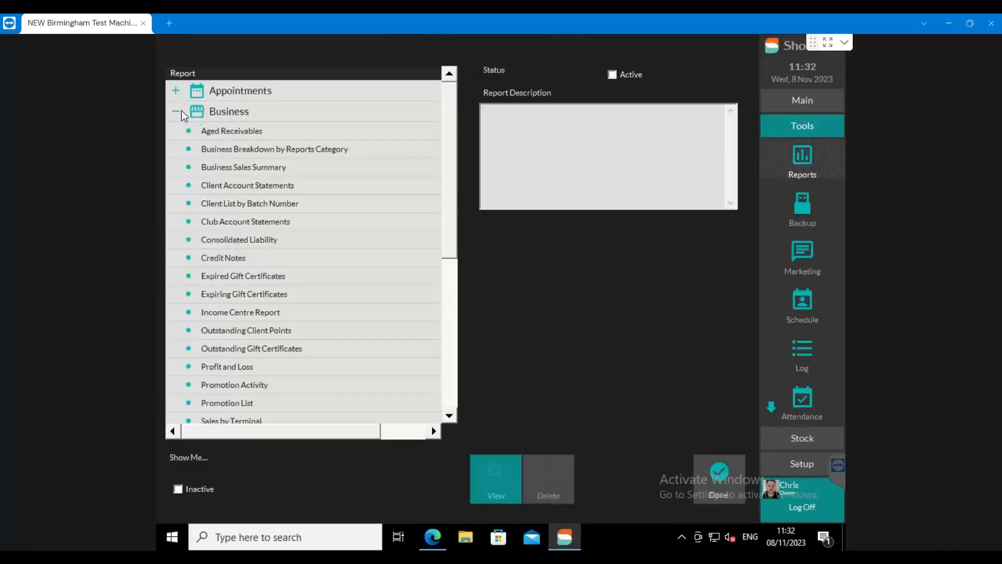
{"action": "left_click", "coordinate": [243, 188]}
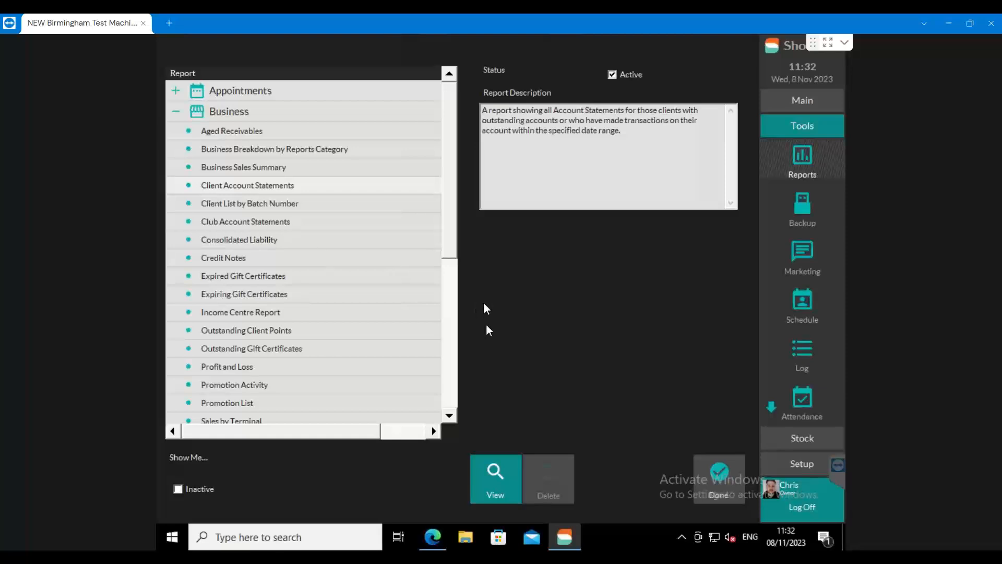
Step: View the Client Account Statements report for the current day and open the client's statement
{"action": "left_click", "coordinate": [483, 472]}
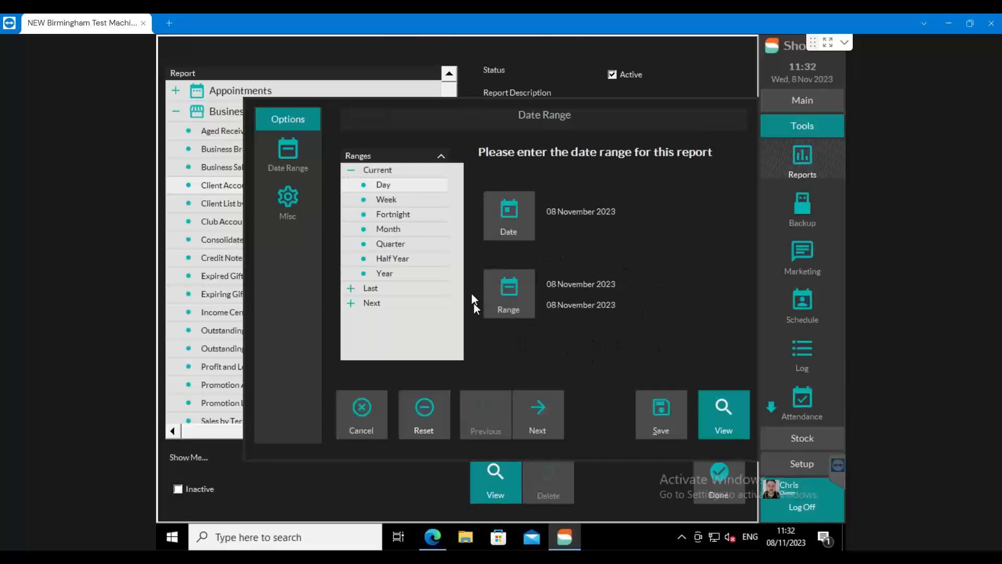
{"action": "left_click", "coordinate": [747, 414]}
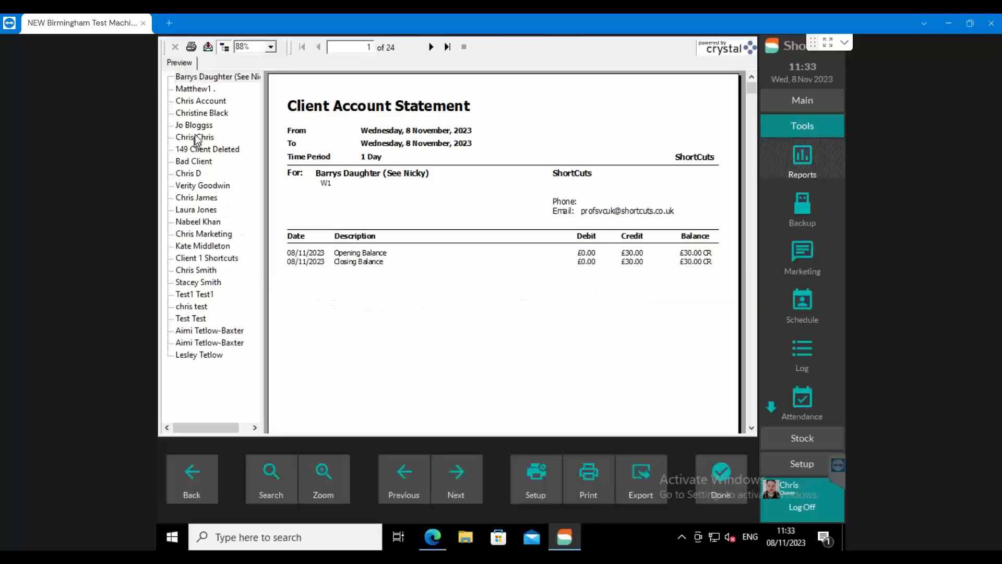
{"action": "left_click", "coordinate": [193, 115]}
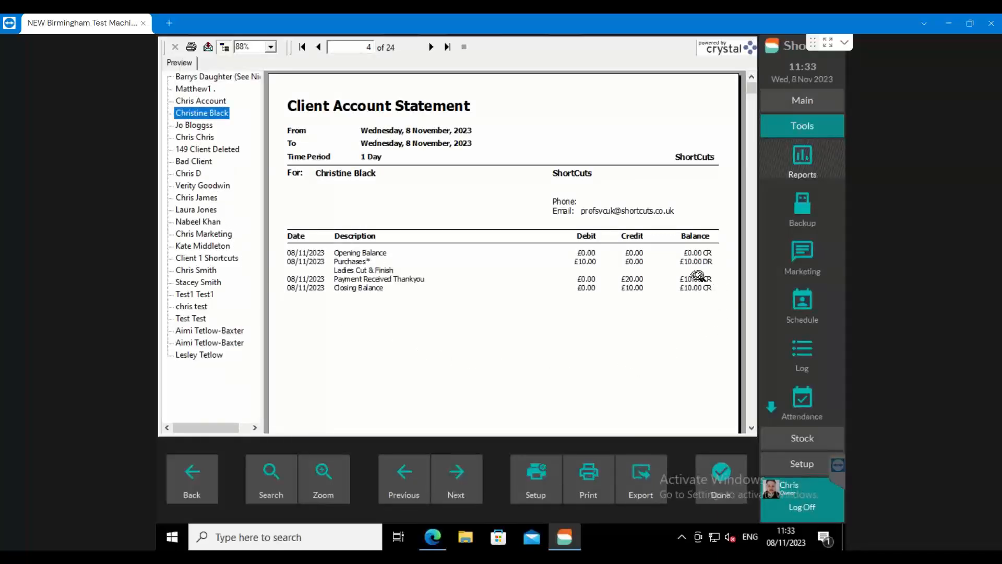
{"action": "left_click", "coordinate": [359, 288]}
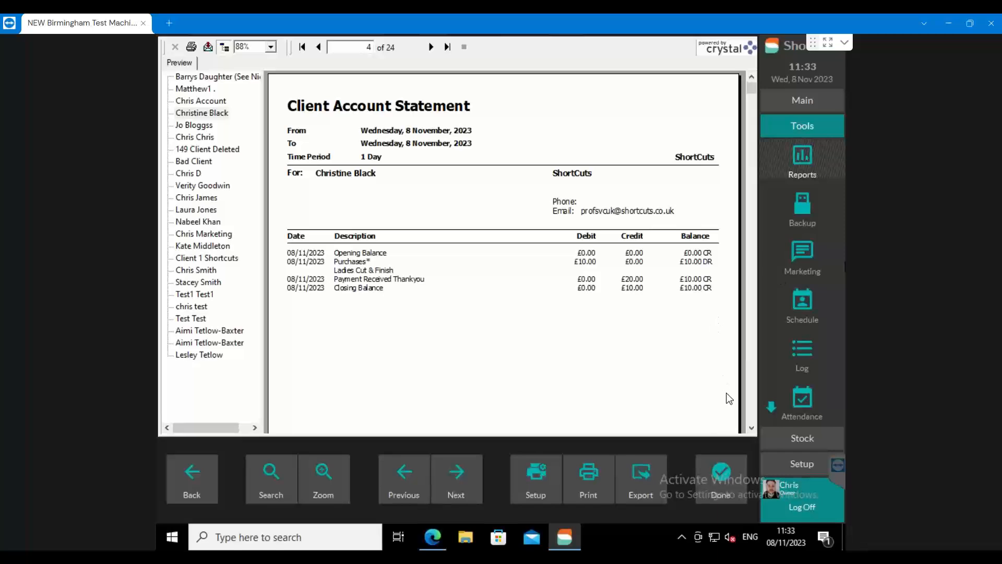
Step: Close the report and the reports list and return to the appointment book
{"action": "left_click", "coordinate": [725, 476]}
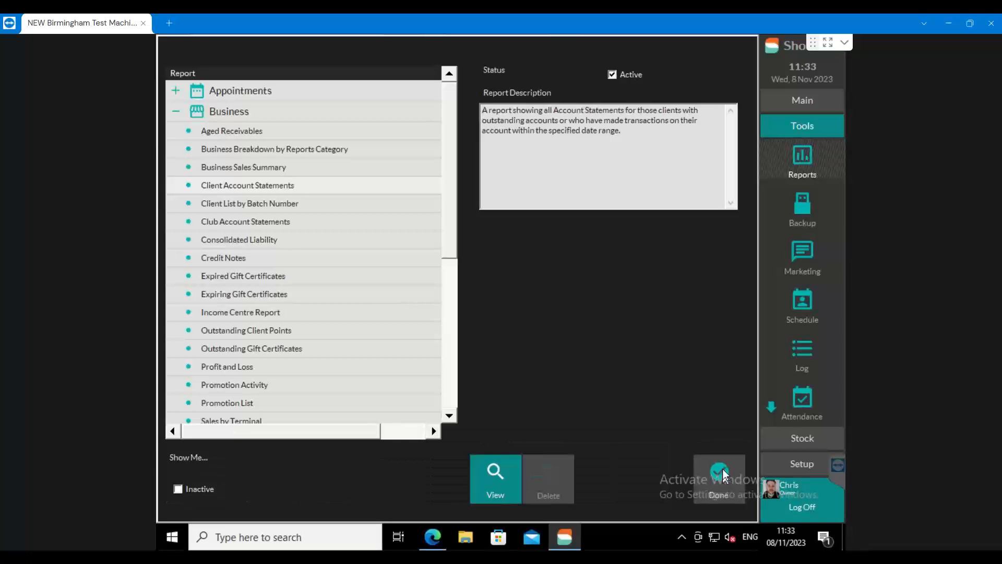
{"action": "left_click", "coordinate": [720, 472]}
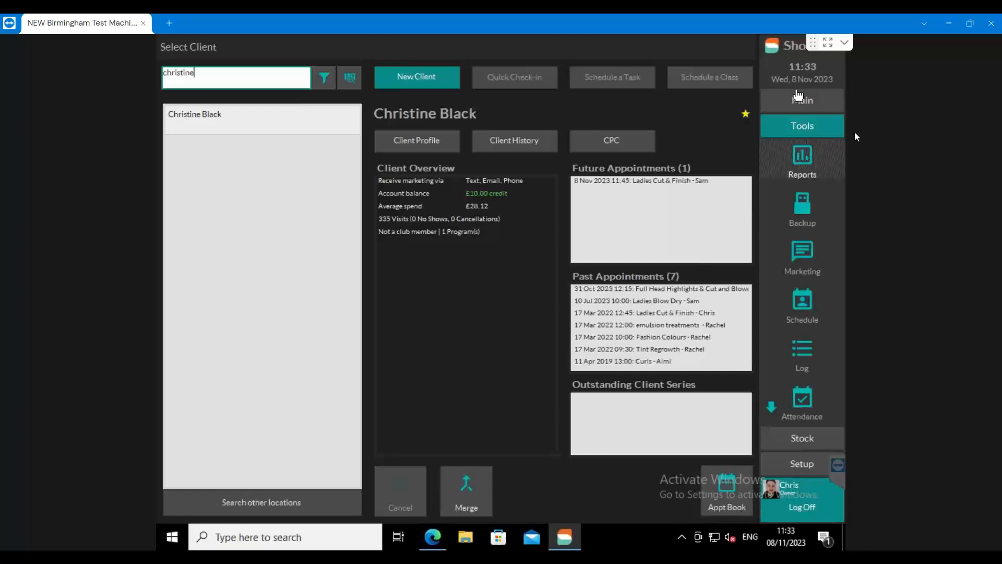
{"action": "left_click", "coordinate": [804, 103]}
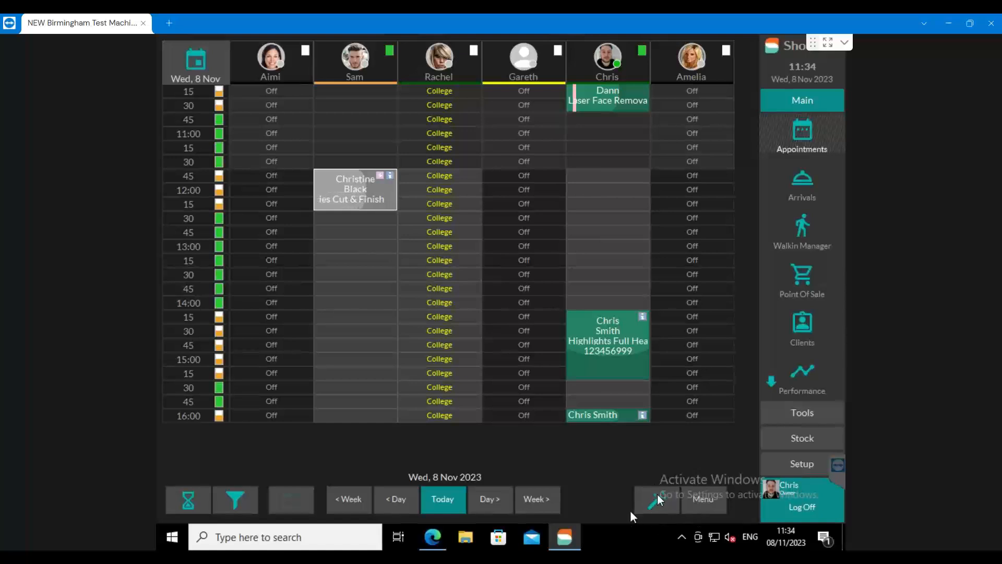
Step: Start a new appointment search, select the client, and skip the missing client details for later
{"action": "left_click", "coordinate": [657, 497]}
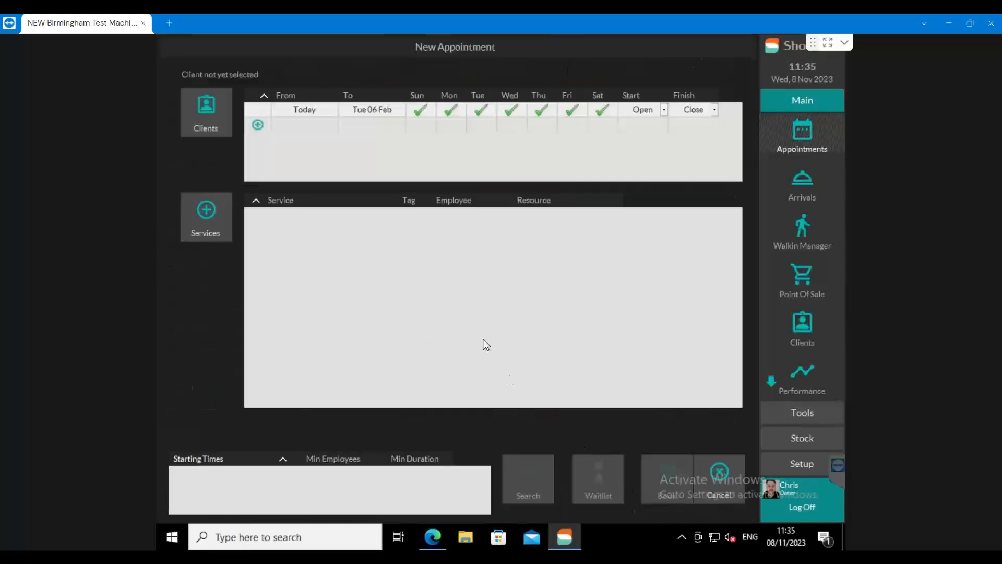
{"action": "left_click", "coordinate": [208, 107]}
{"action": "left_click", "coordinate": [187, 115]}
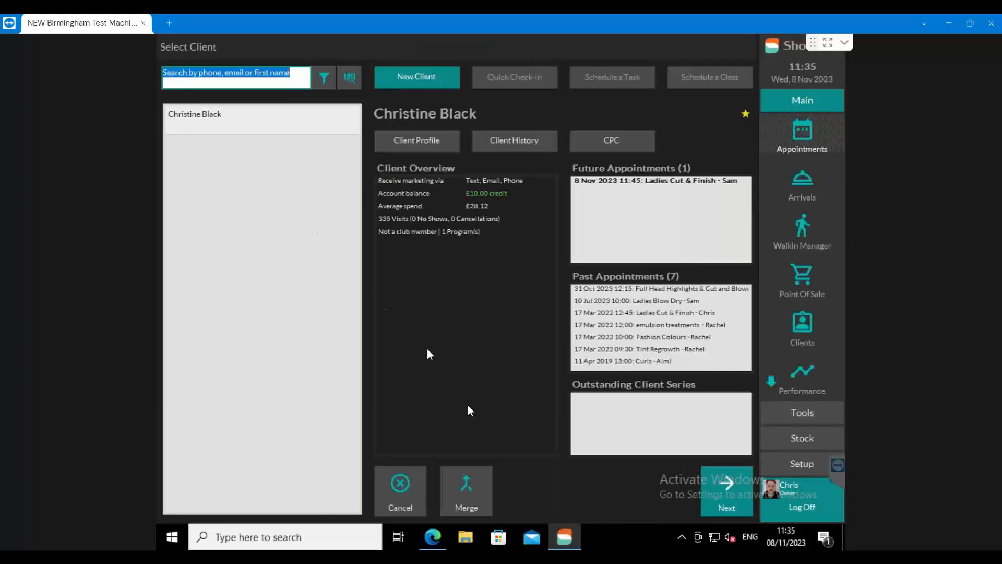
{"action": "left_click", "coordinate": [725, 496]}
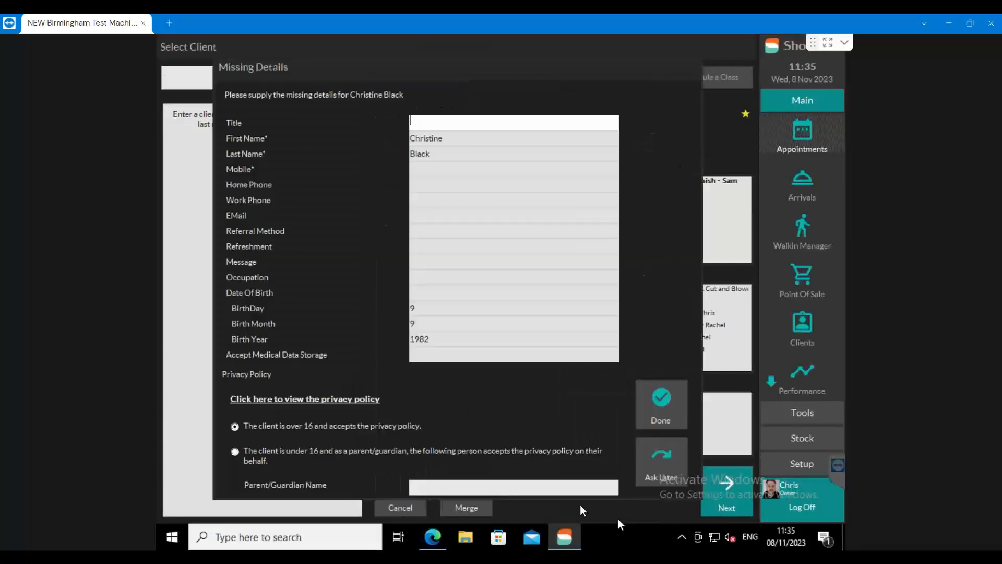
{"action": "left_click", "coordinate": [680, 462]}
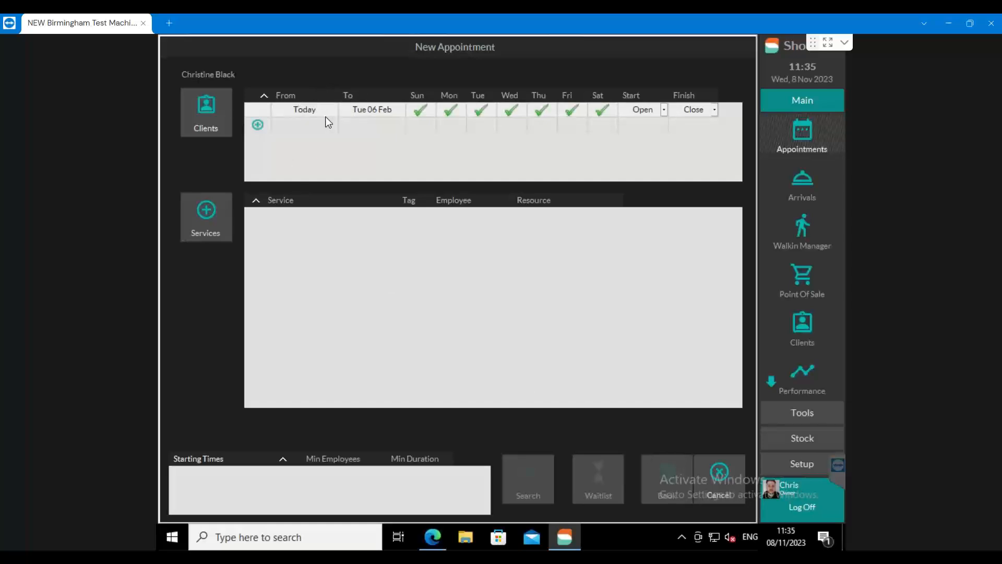
Step: Set the search date range to end Fri 10 Nov, with start time 09:00 and finish time 15:00
{"action": "left_click", "coordinate": [360, 110]}
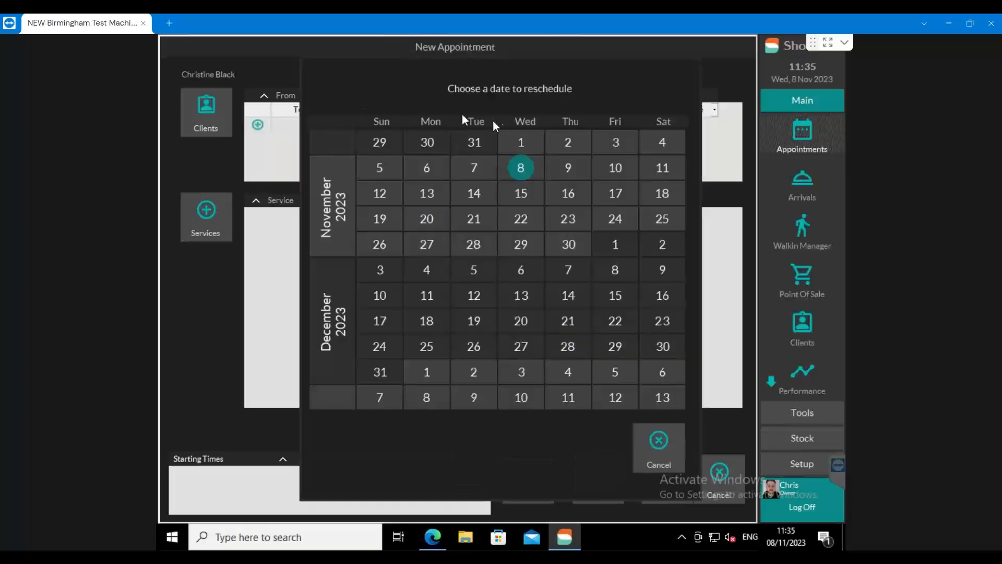
{"action": "left_click", "coordinate": [610, 167]}
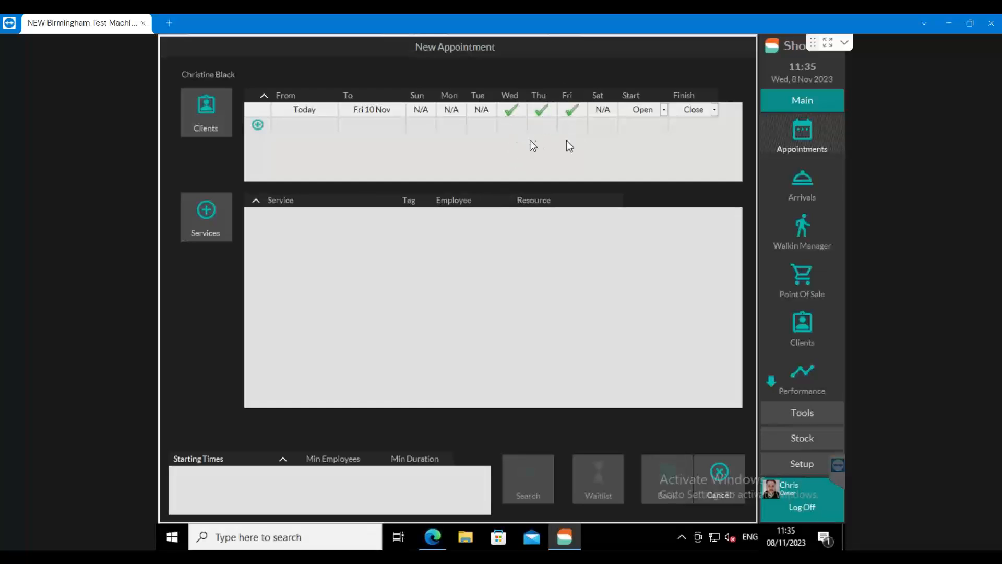
{"action": "left_click", "coordinate": [664, 110]}
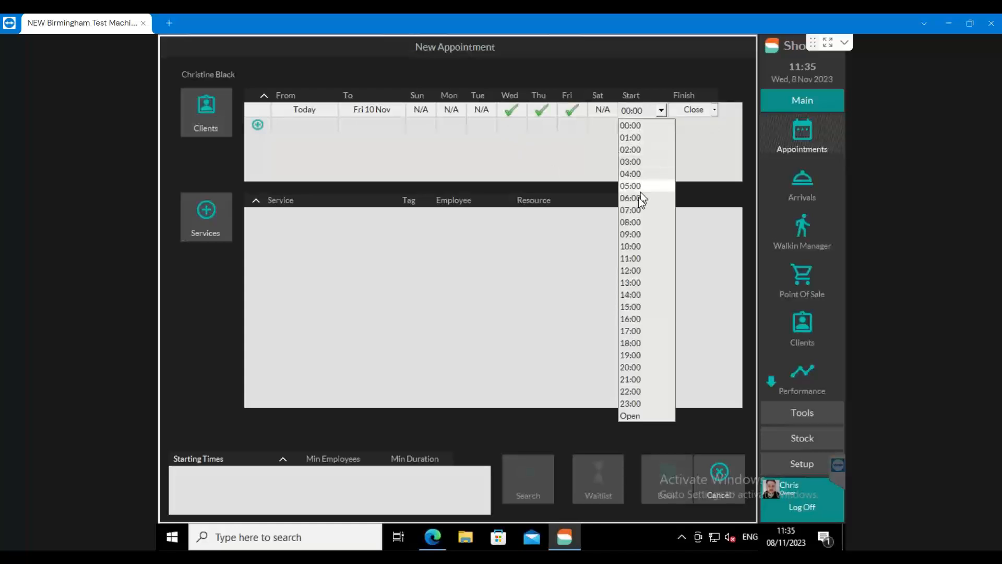
{"action": "left_click", "coordinate": [635, 234]}
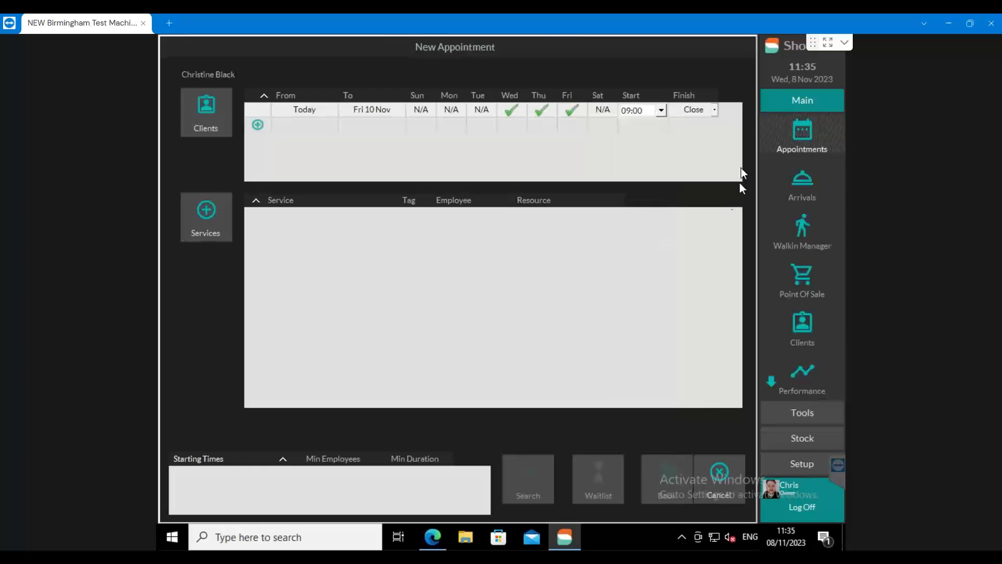
{"action": "left_click", "coordinate": [712, 110]}
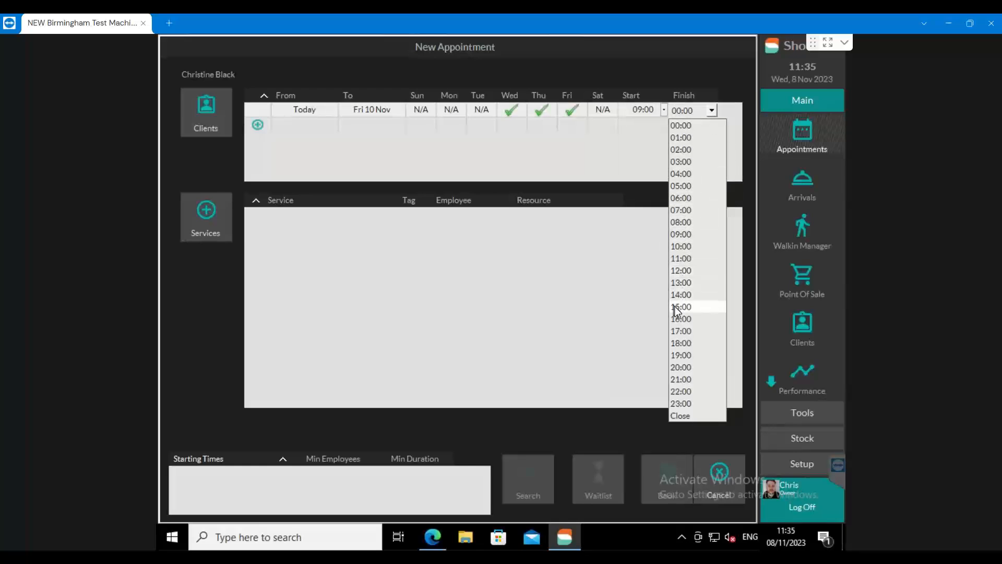
{"action": "left_click", "coordinate": [671, 306]}
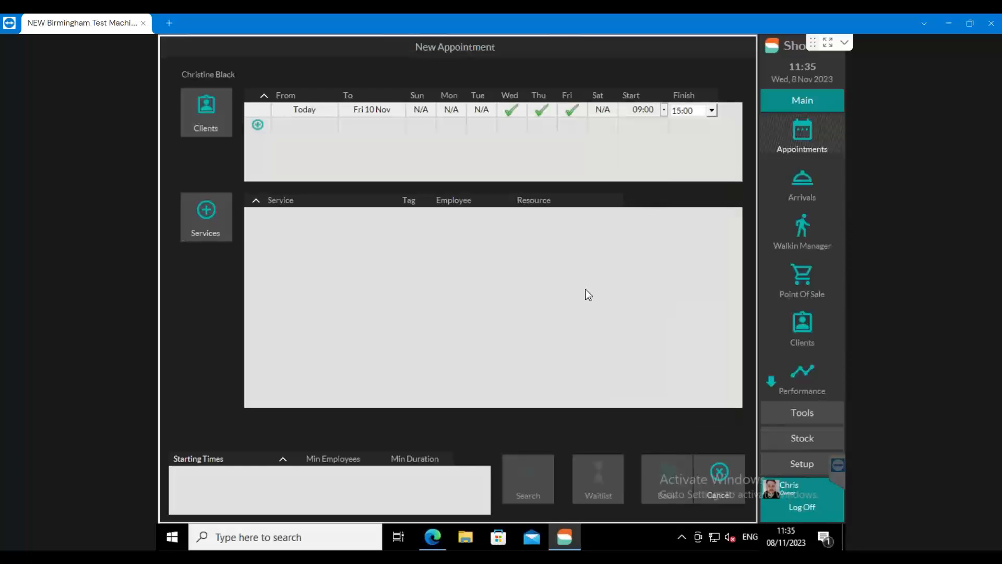
Step: Add the Ladies Cut & Finish service from the 2.Styling category to the appointment
{"action": "left_click", "coordinate": [199, 211]}
{"action": "left_click", "coordinate": [218, 157]}
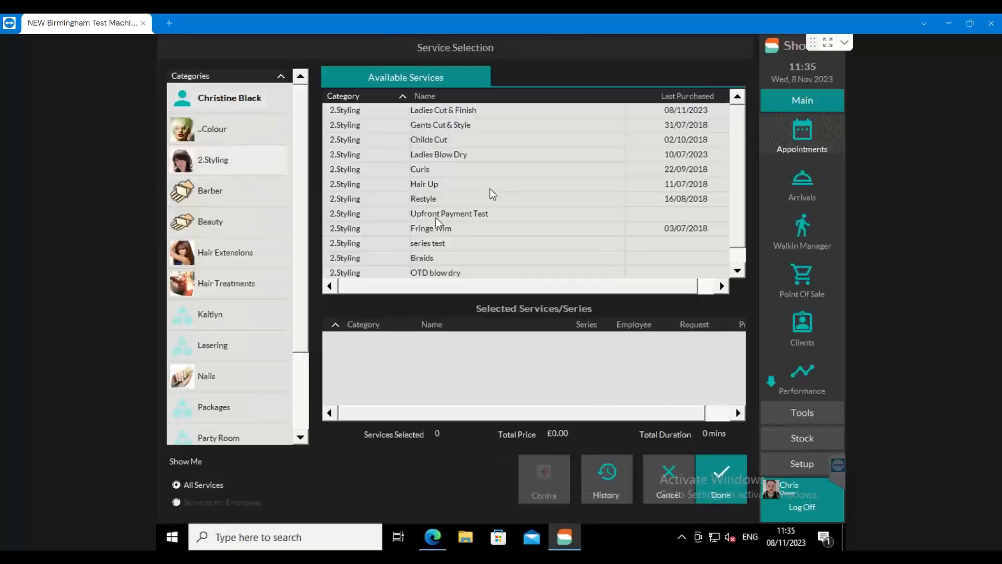
{"action": "double_click", "coordinate": [458, 113]}
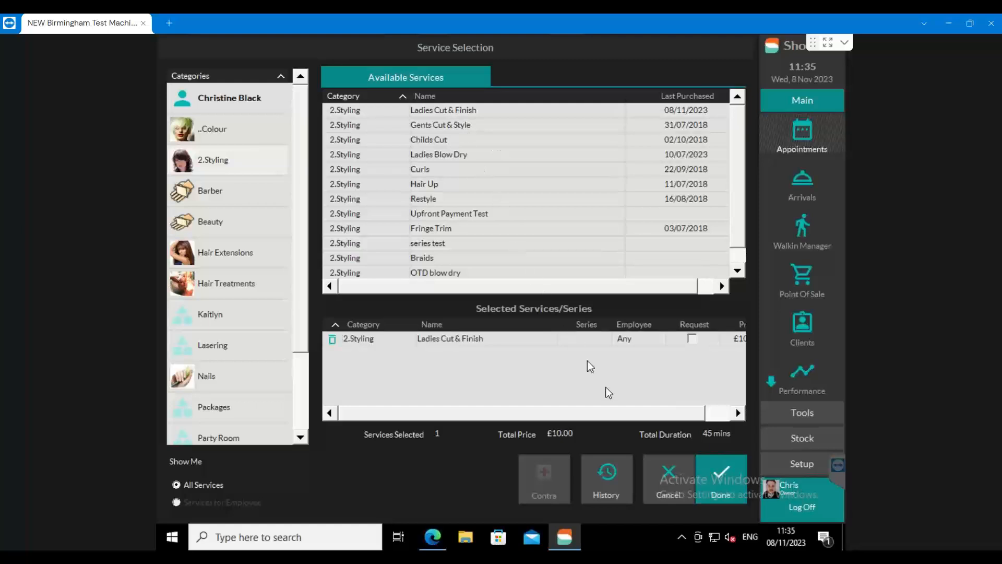
{"action": "left_click", "coordinate": [720, 477]}
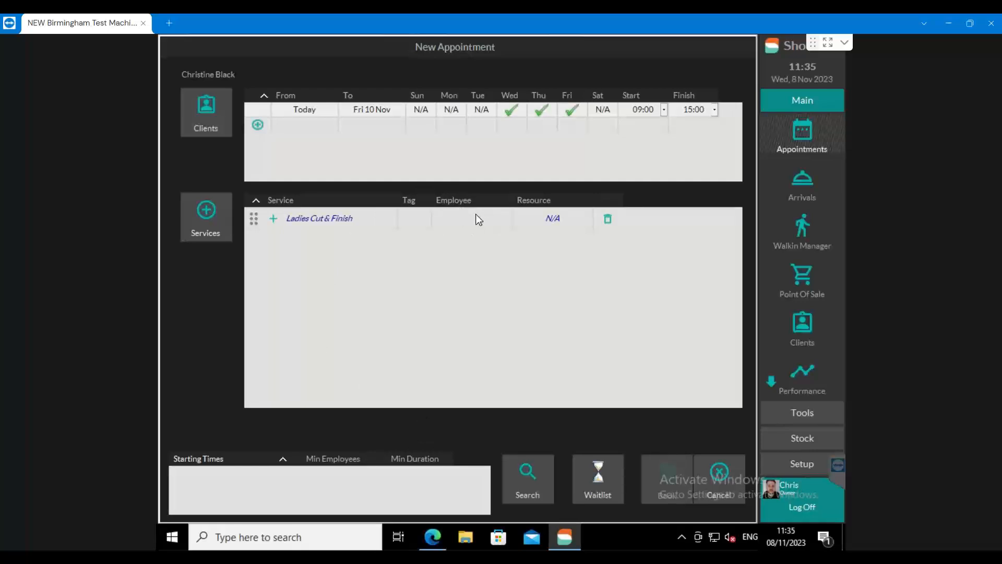
Step: Search for available starting times, browse today's time slots, and book the appointment at 11:30 today
{"action": "left_click", "coordinate": [529, 470]}
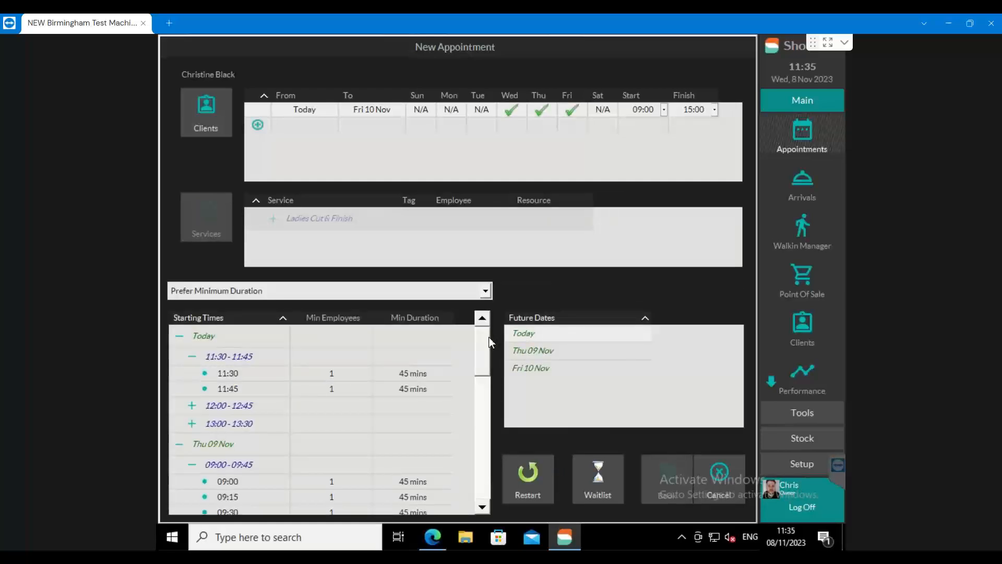
{"action": "scroll", "coordinate": [490, 342], "scroll_direction": "down", "scroll_amount": 2}
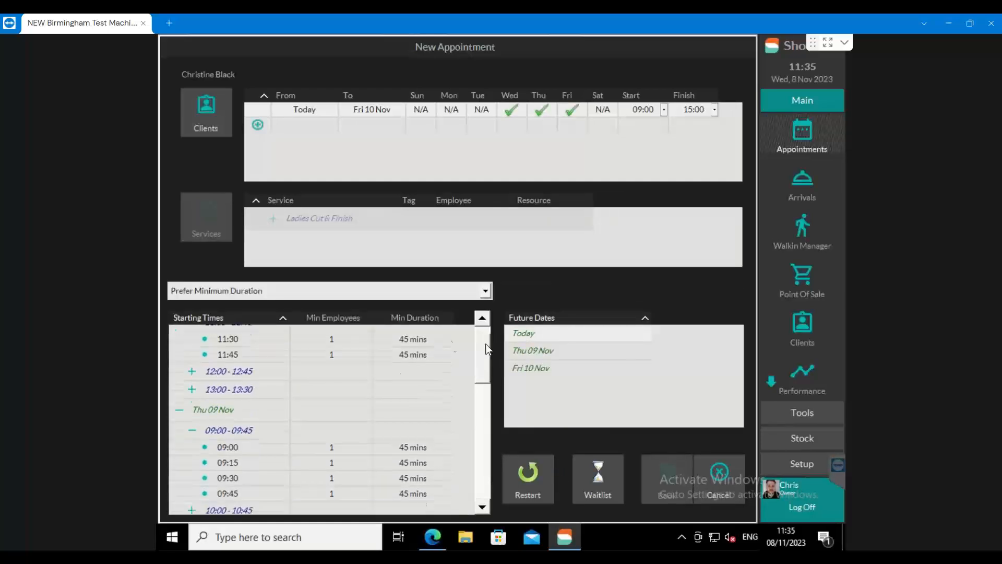
{"action": "left_click", "coordinate": [198, 376]}
{"action": "scroll", "coordinate": [483, 380], "scroll_direction": "down", "scroll_amount": 6}
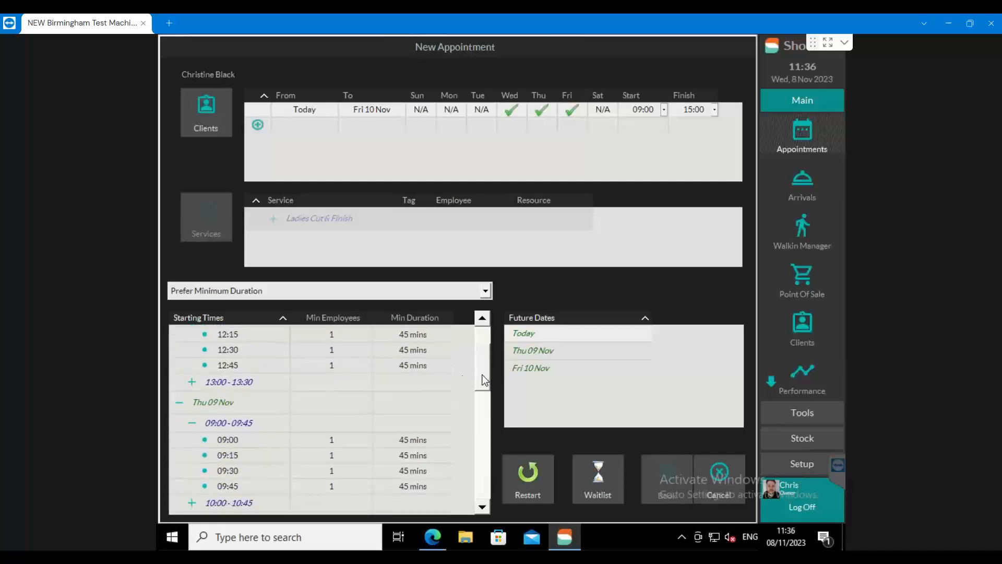
{"action": "left_click", "coordinate": [191, 383]}
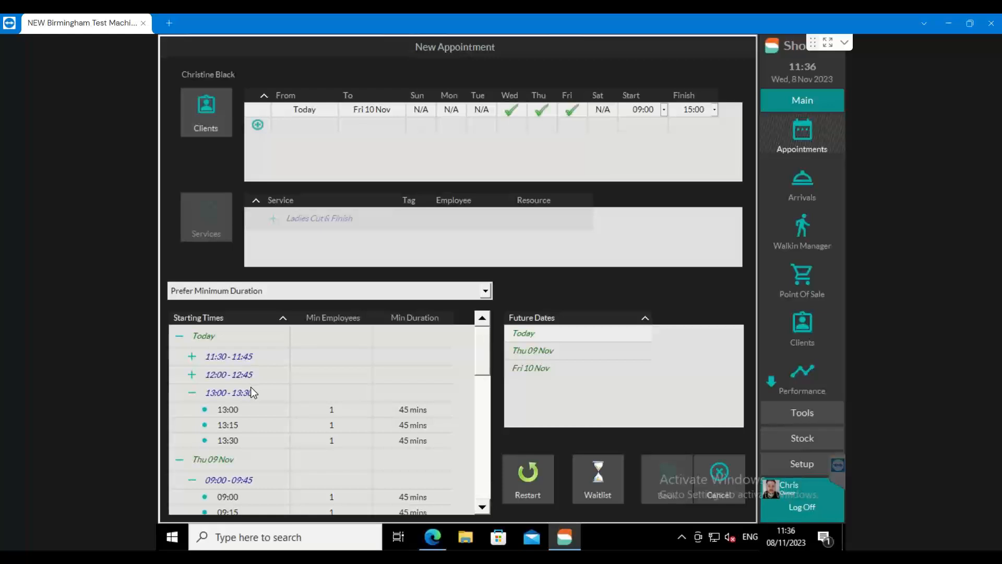
{"action": "left_click", "coordinate": [227, 357]}
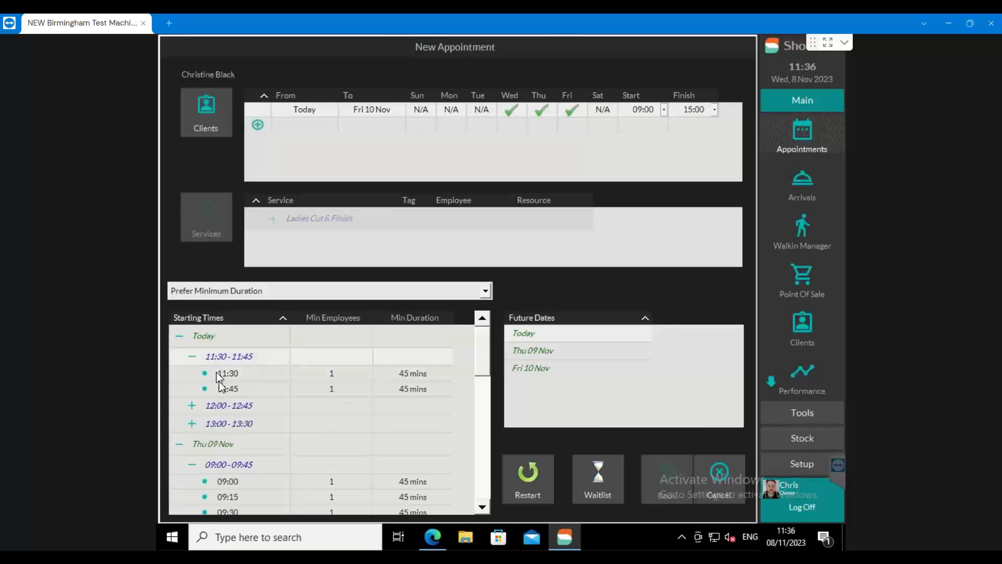
{"action": "left_click", "coordinate": [218, 374]}
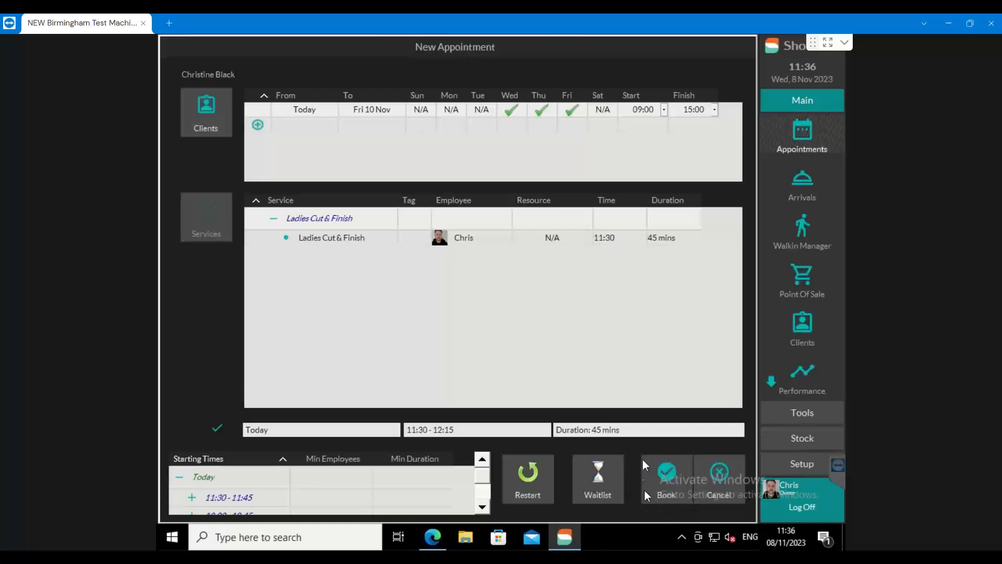
{"action": "left_click", "coordinate": [667, 473]}
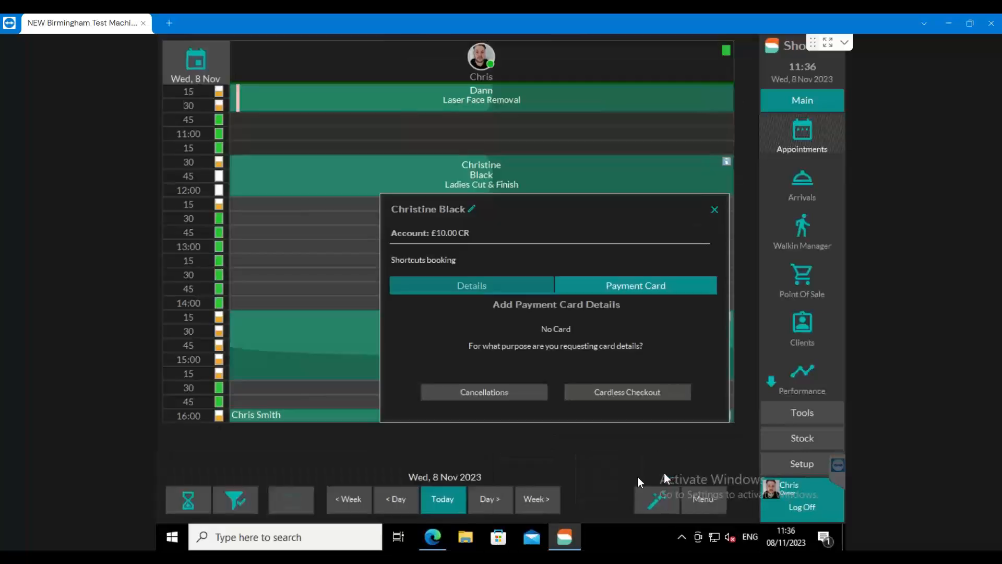
Step: Close the client's booking popup and switch the appointment book back to showing all employees
{"action": "left_click", "coordinate": [714, 210]}
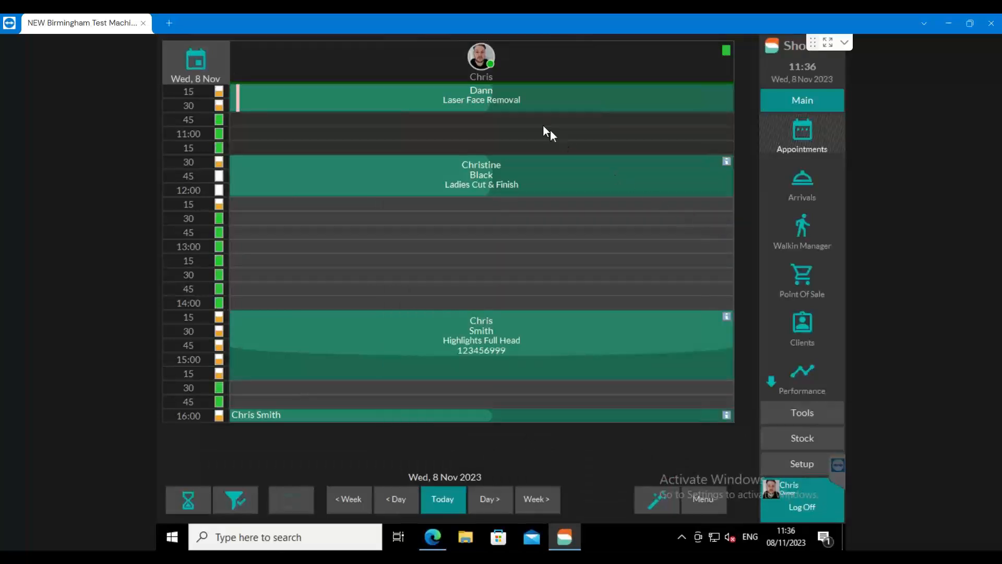
{"action": "left_click", "coordinate": [228, 503]}
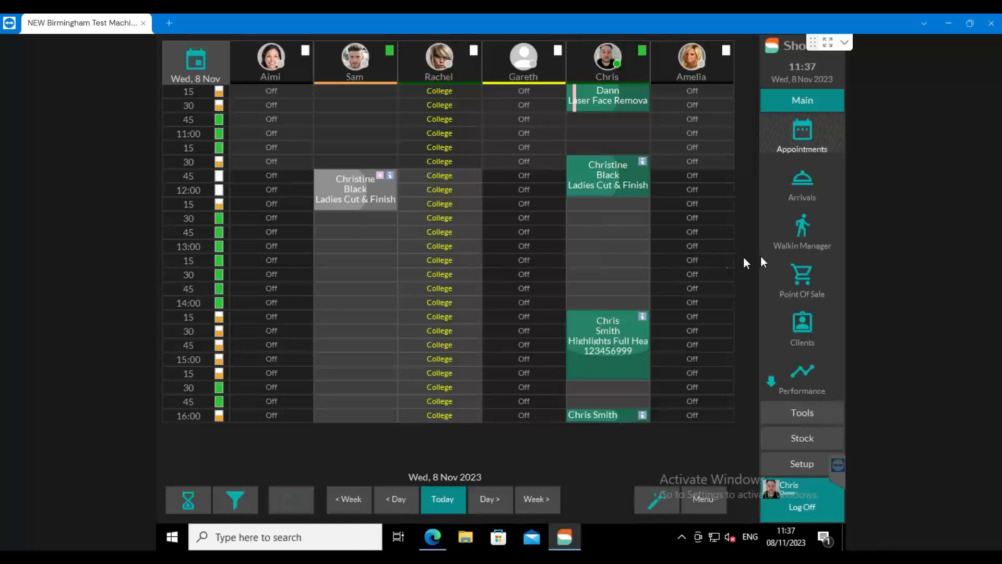
Step: Start a walk-in quick sale at the point of sale and add a Gift Certificate sundry item sold by the Business employee
{"action": "left_click", "coordinate": [807, 272]}
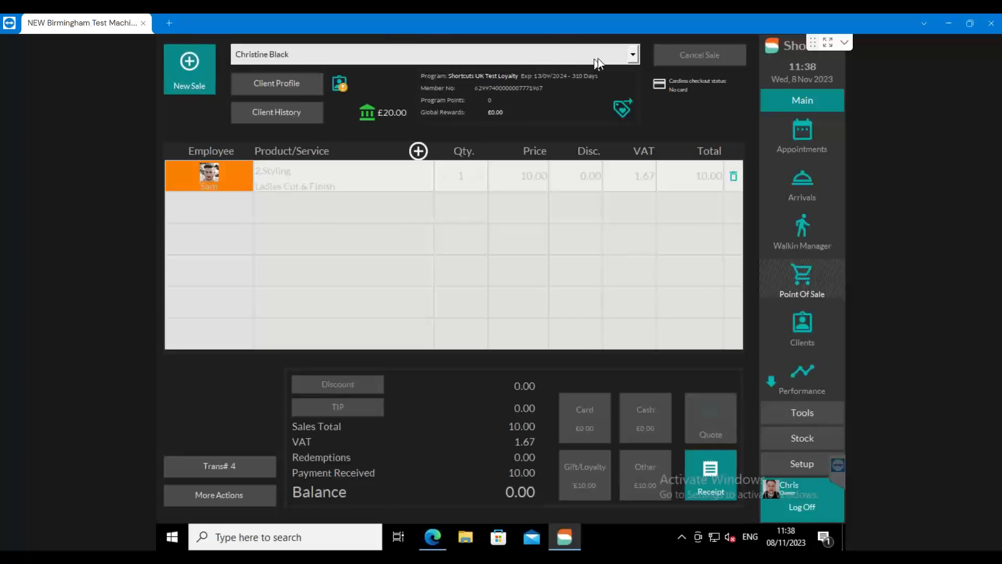
{"action": "left_click", "coordinate": [633, 55]}
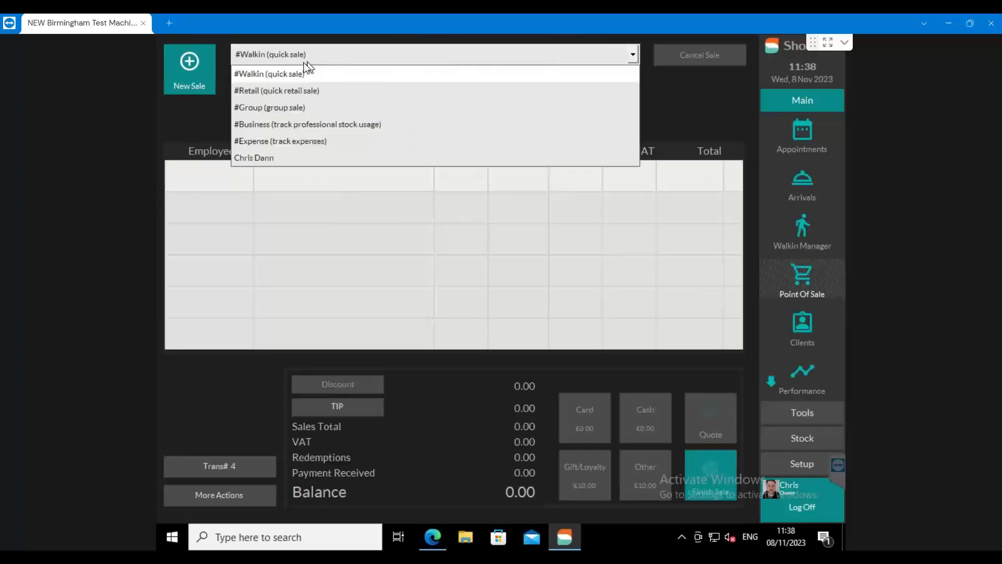
{"action": "left_click", "coordinate": [282, 75]}
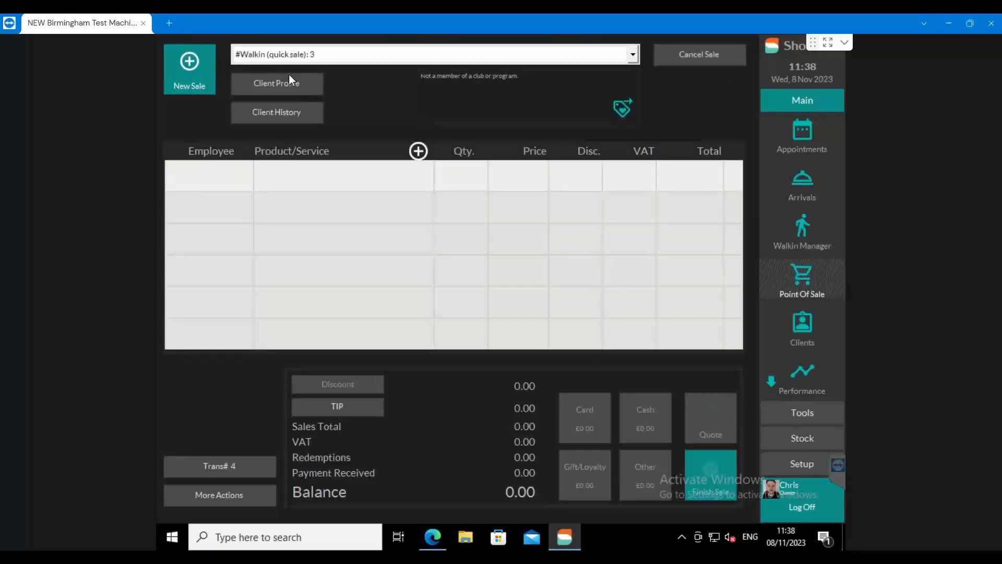
{"action": "left_click", "coordinate": [312, 214]}
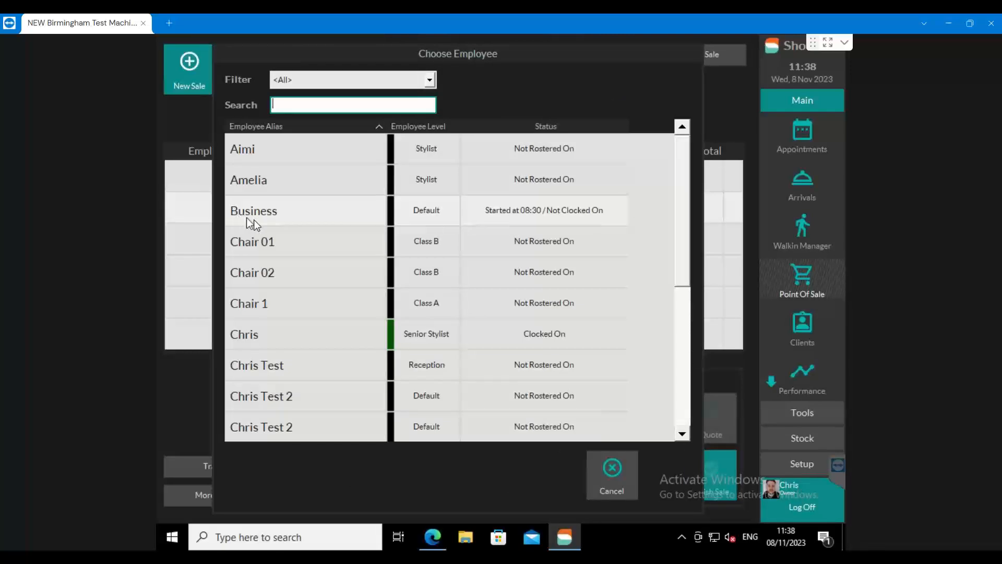
{"action": "left_click", "coordinate": [278, 214]}
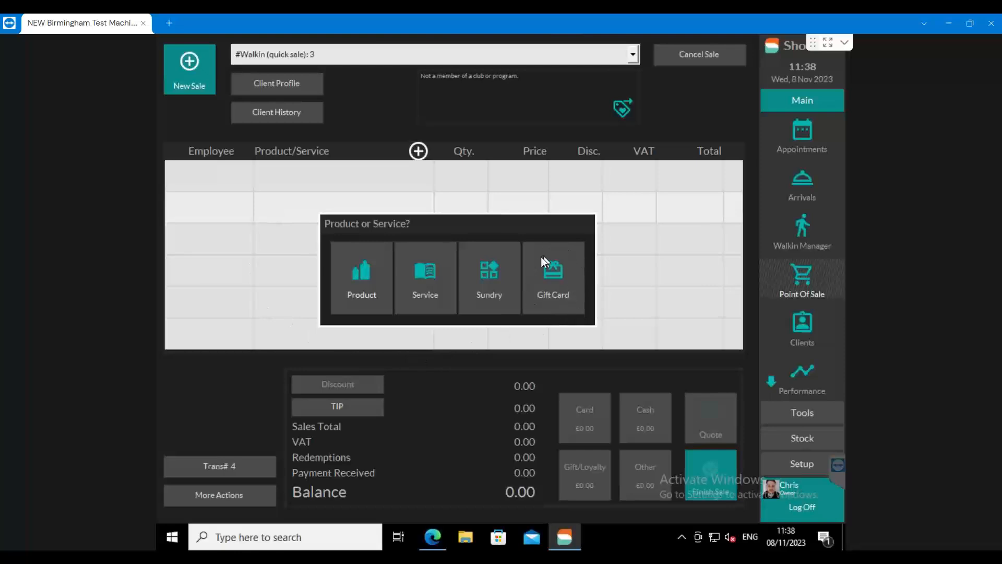
{"action": "left_click", "coordinate": [493, 280]}
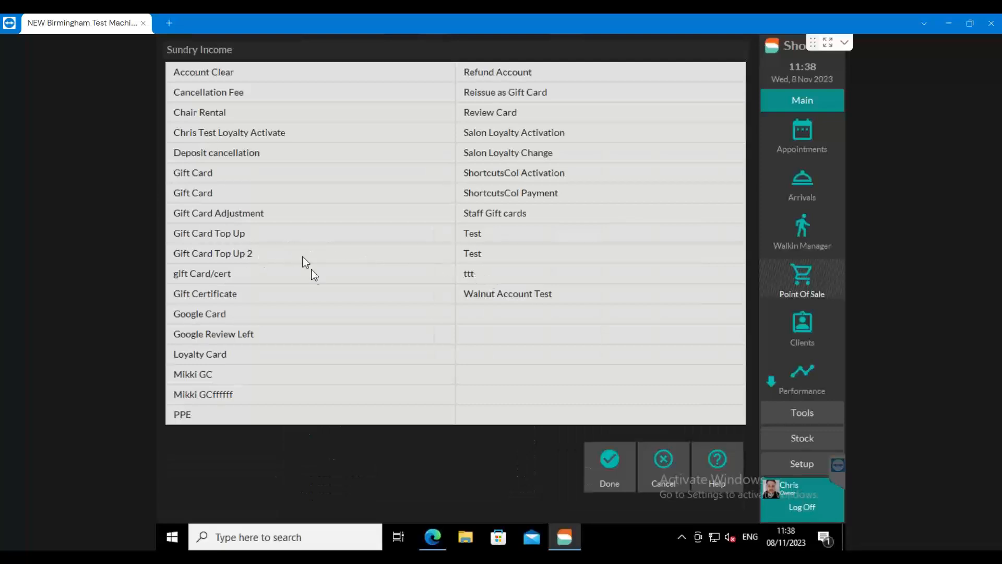
{"action": "left_click", "coordinate": [194, 298]}
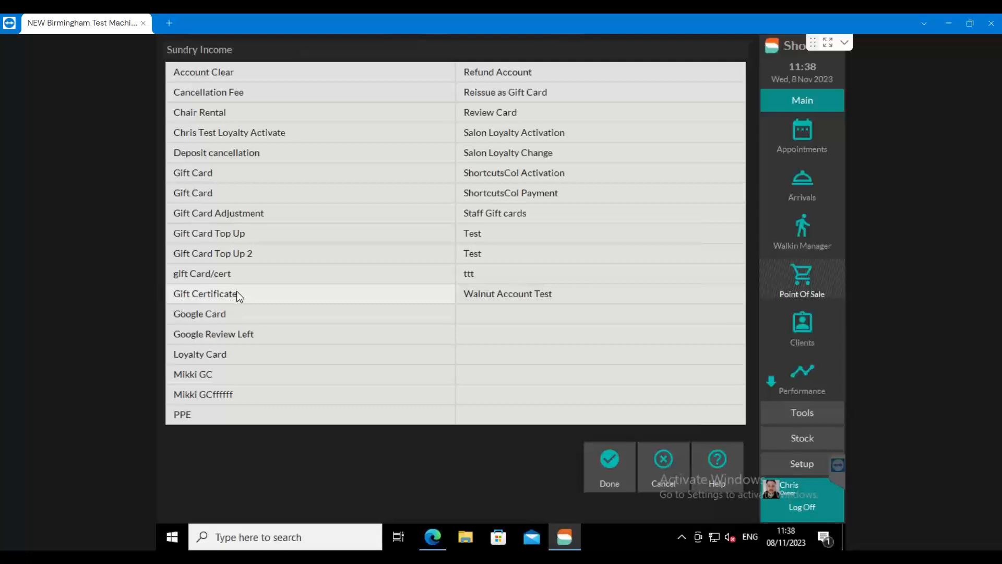
{"action": "left_click", "coordinate": [610, 462]}
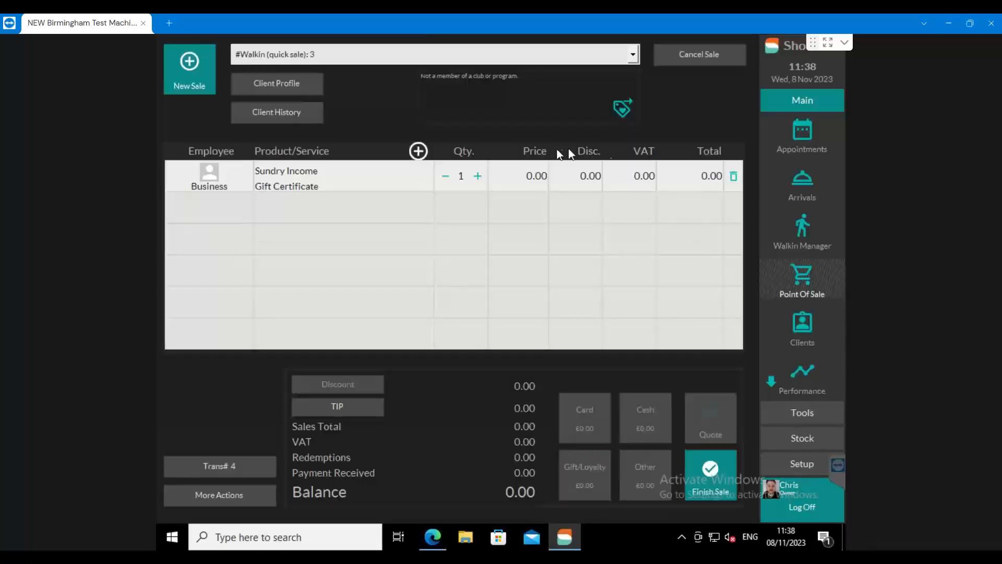
Step: Set the gift certificate's price to 25.00
{"action": "left_click", "coordinate": [516, 176]}
{"action": "left_click", "coordinate": [458, 254]}
{"action": "left_click", "coordinate": [450, 287]}
{"action": "left_click", "coordinate": [568, 346]}
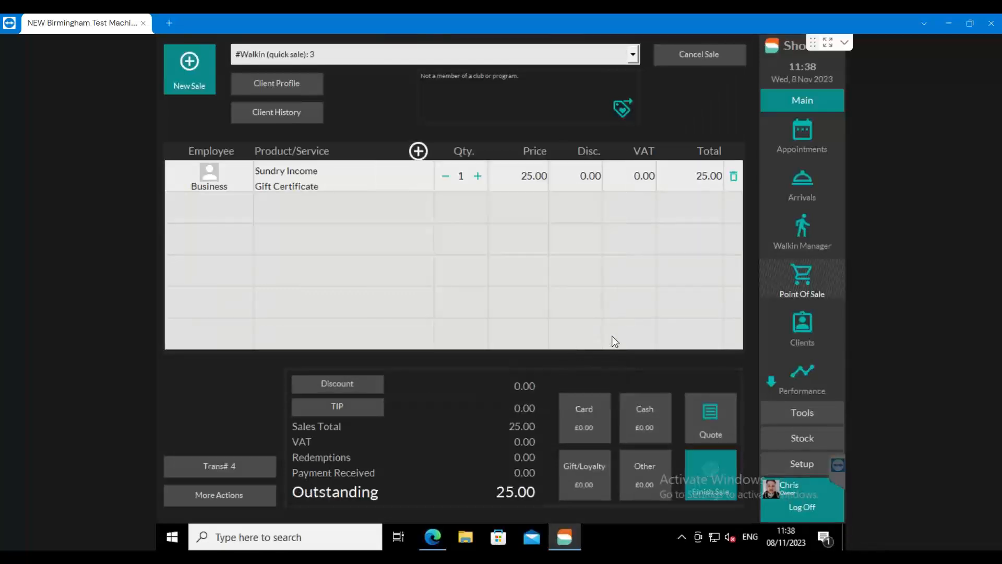
Step: Take the 25.00 in cash and finish the sale, allocating gift certificate number 32
{"action": "left_click", "coordinate": [650, 407]}
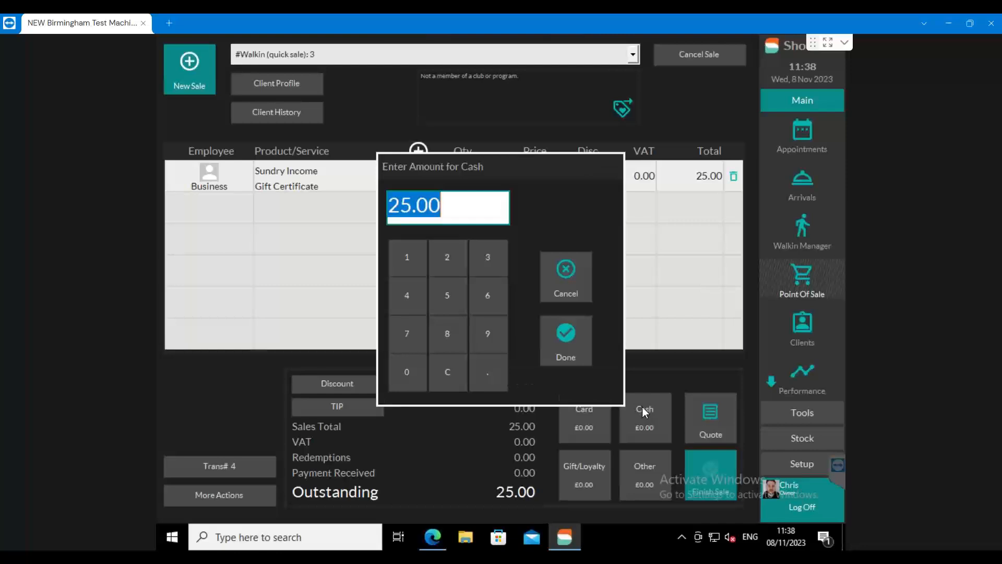
{"action": "left_click", "coordinate": [563, 339]}
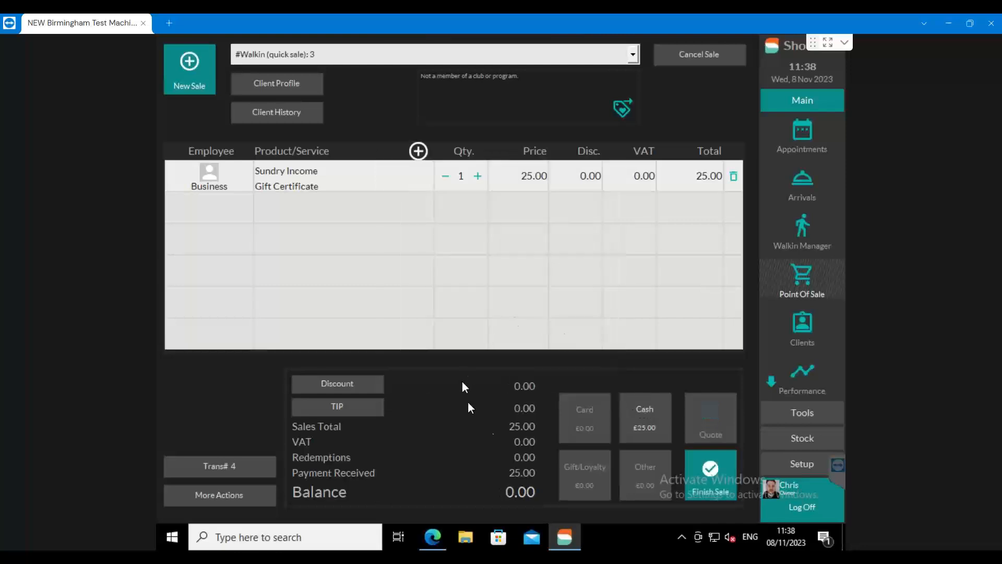
{"action": "left_click", "coordinate": [705, 495]}
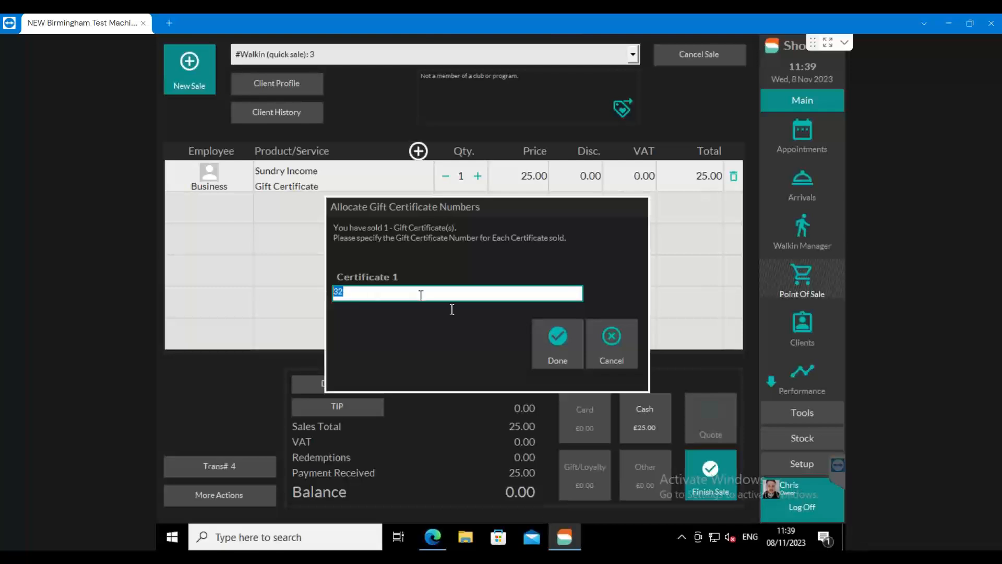
{"action": "left_click", "coordinate": [582, 346]}
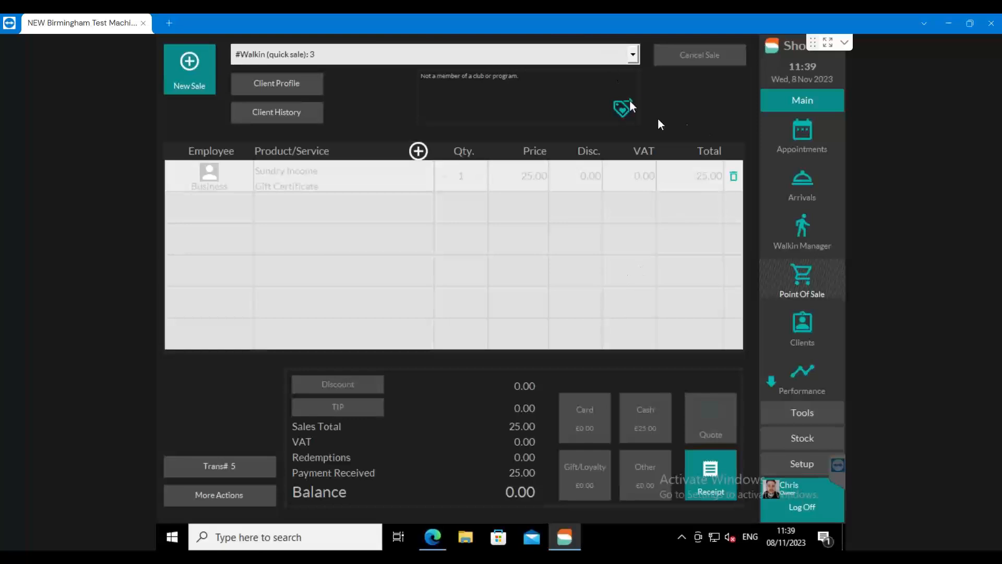
Step: Open the Laser Face Removal appointment in Chris's column for checkout, accepting the client's missing details
{"action": "left_click", "coordinate": [800, 136]}
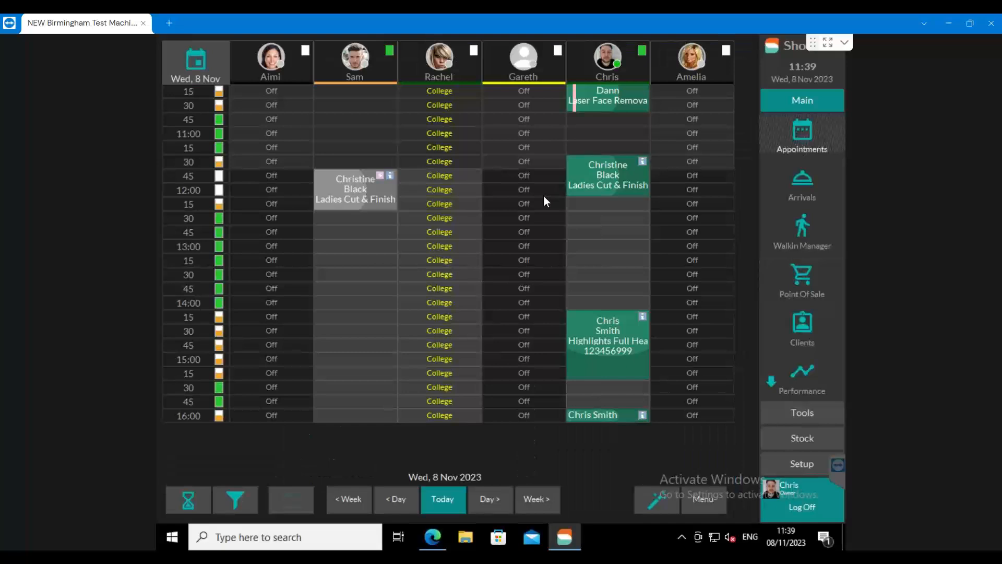
{"action": "right_click", "coordinate": [601, 98]}
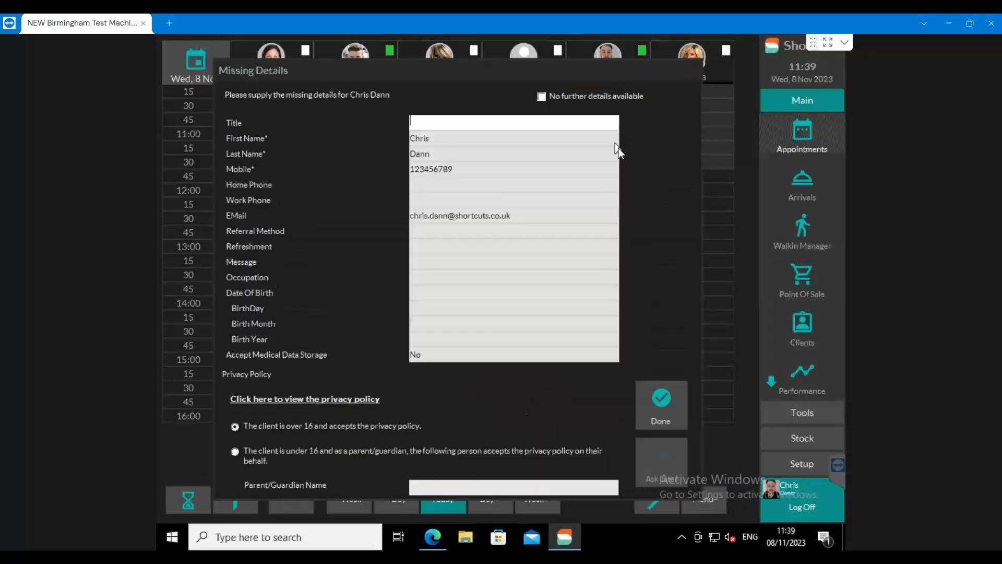
{"action": "left_click", "coordinate": [644, 396]}
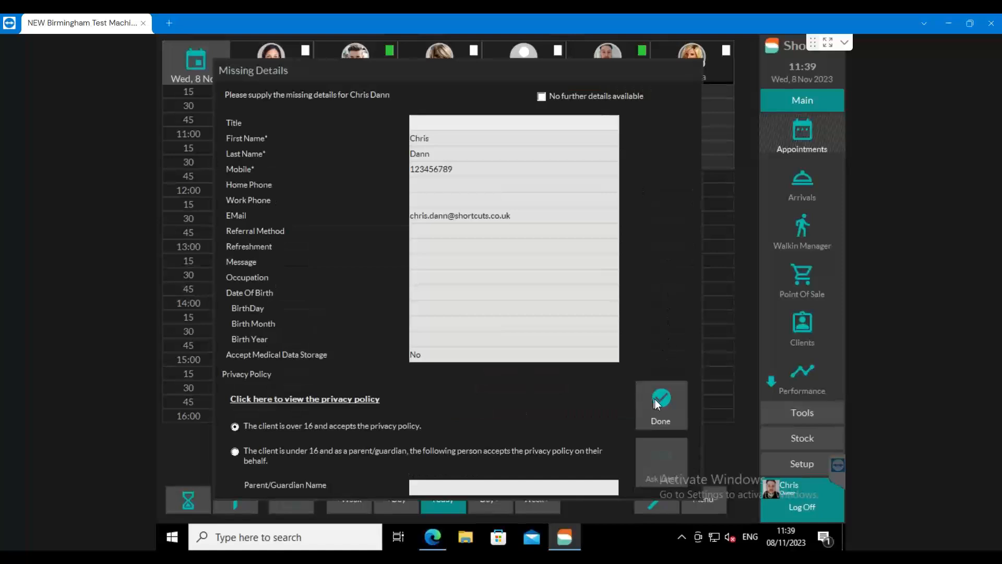
{"action": "left_click", "coordinate": [655, 400]}
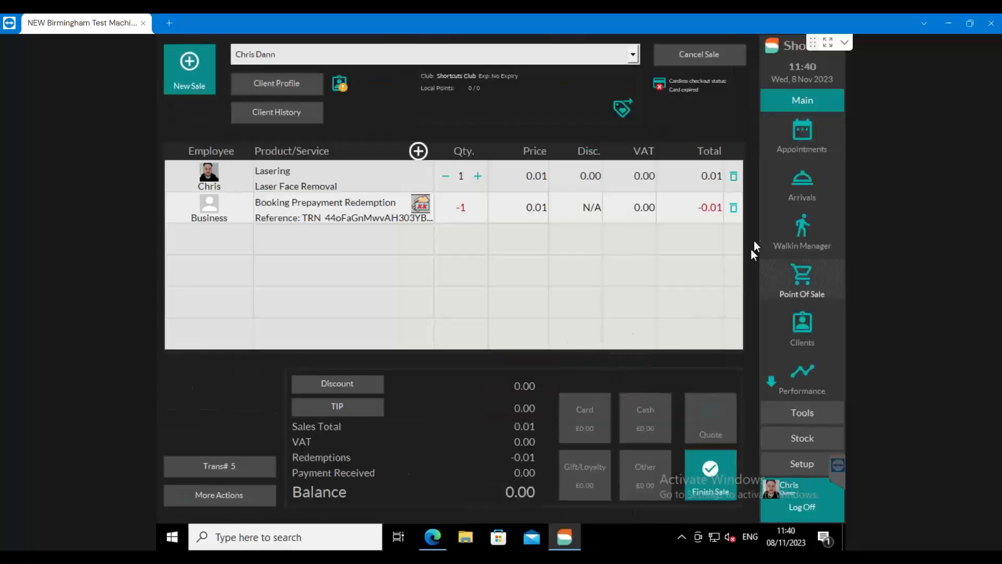
Step: Check out the Ladies Cut & Finish appointment in Chris's column, marking that no further client details are available
{"action": "left_click", "coordinate": [802, 137]}
{"action": "left_click", "coordinate": [613, 171]}
{"action": "left_click", "coordinate": [624, 170]}
{"action": "left_click", "coordinate": [541, 96]}
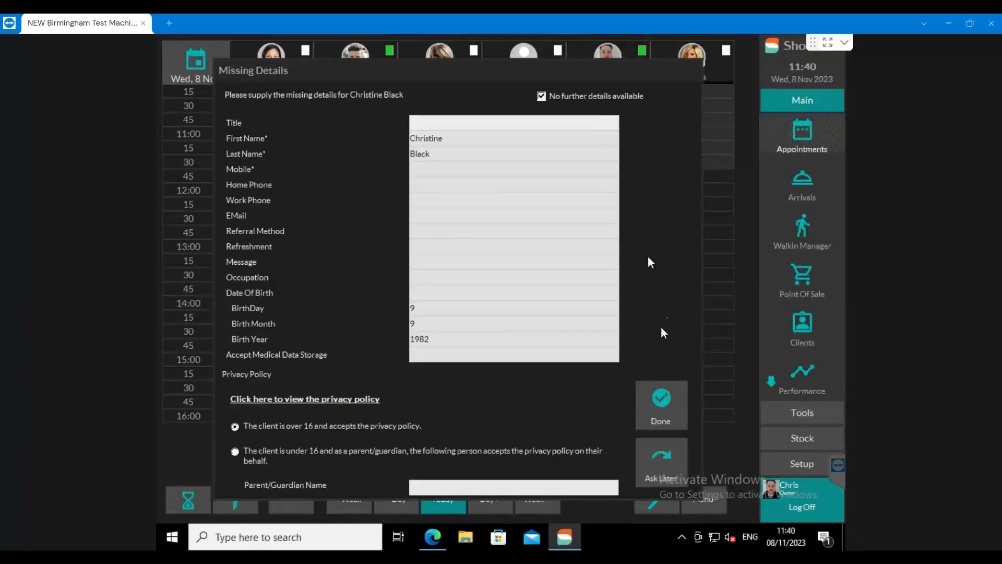
{"action": "left_click", "coordinate": [657, 402]}
{"action": "left_click", "coordinate": [639, 305]}
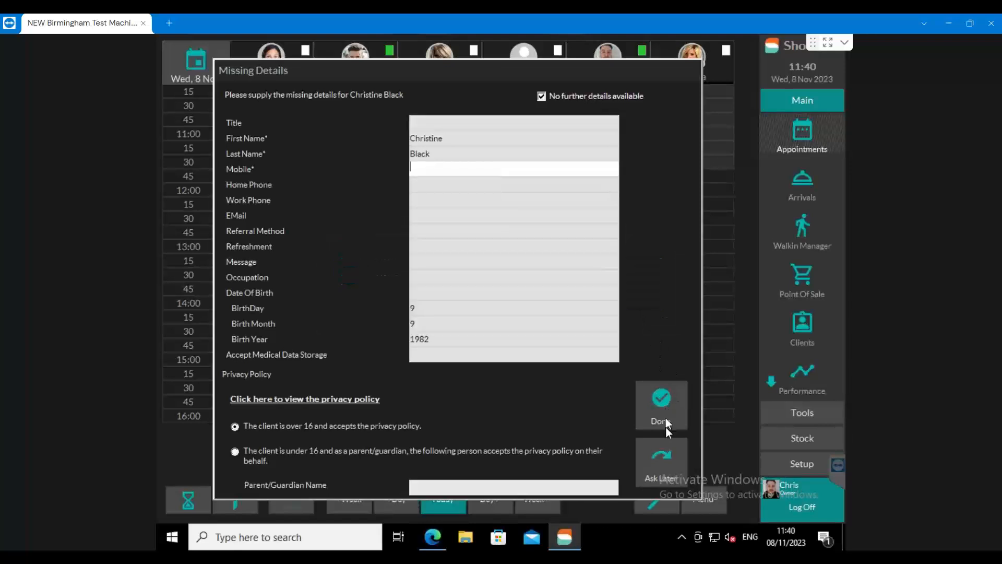
{"action": "left_click", "coordinate": [663, 413]}
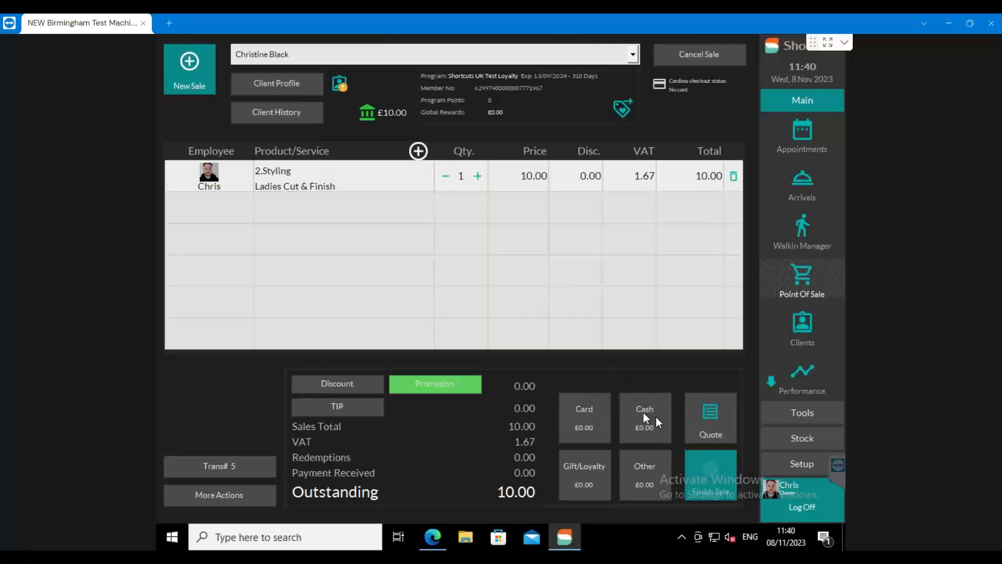
Step: Pay for the service by redeeming gift certificate 32 through the gift/loyalty payment
{"action": "left_click", "coordinate": [588, 472]}
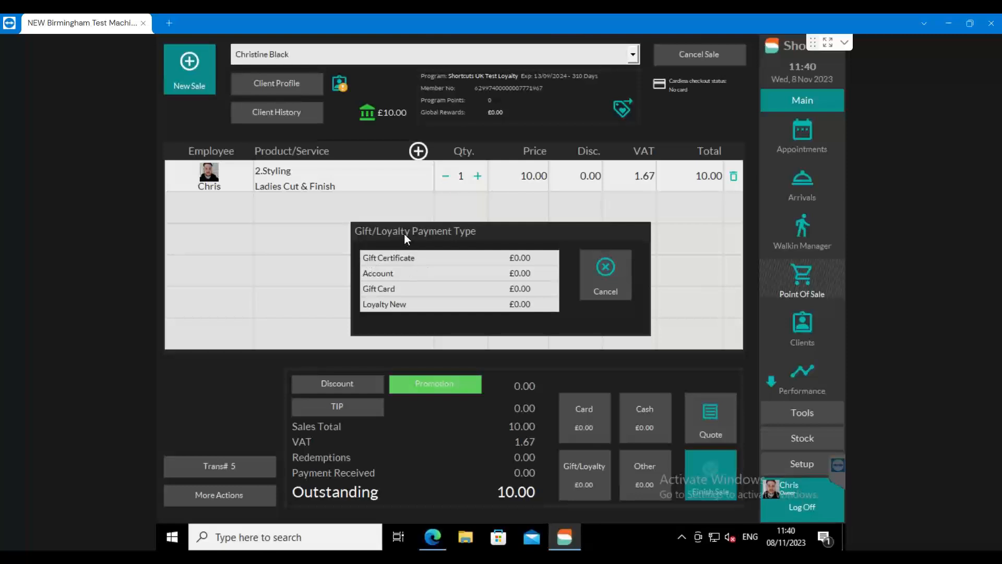
{"action": "left_click", "coordinate": [405, 264]}
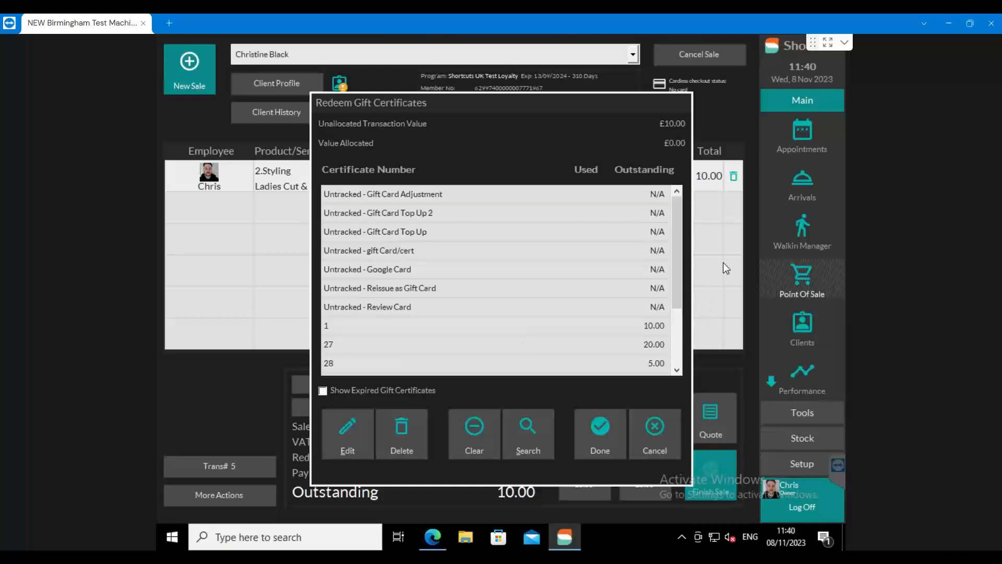
{"action": "left_click_drag", "start_coordinate": [681, 205], "coordinate": [678, 281]}
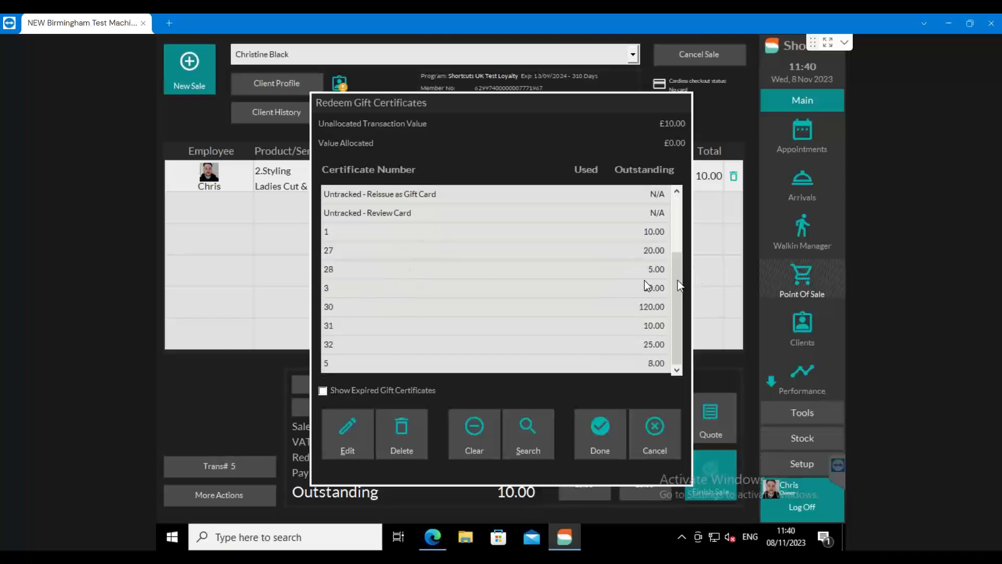
{"action": "left_click", "coordinate": [329, 346]}
{"action": "left_click", "coordinate": [592, 429]}
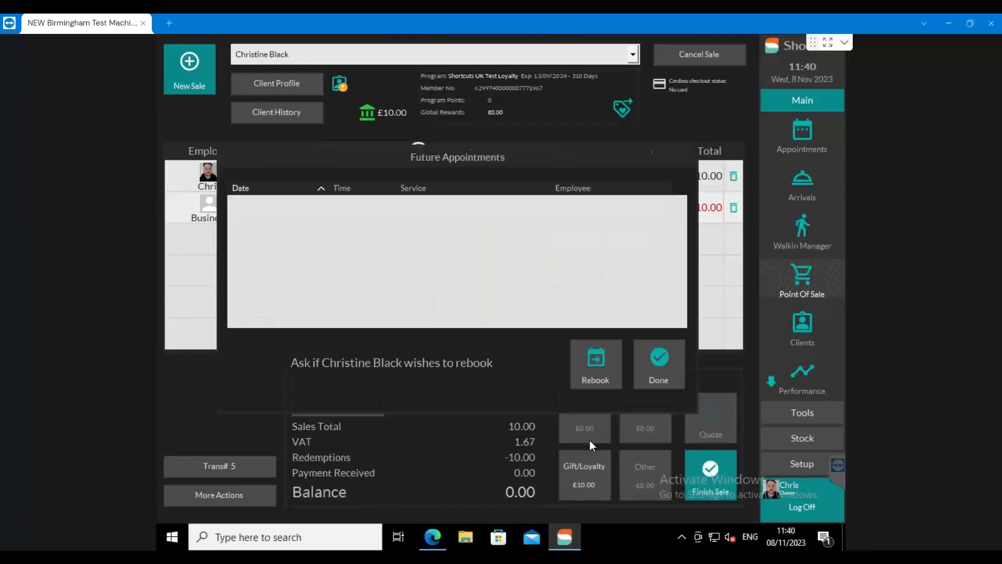
Step: Skip rebooking and finish the sale with no receipt
{"action": "left_click", "coordinate": [652, 366]}
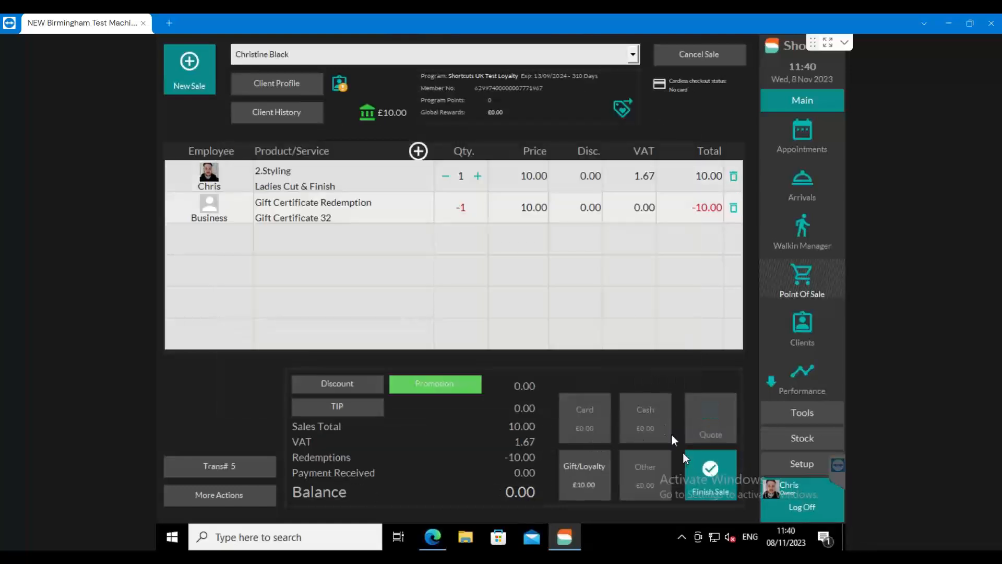
{"action": "left_click", "coordinate": [710, 475]}
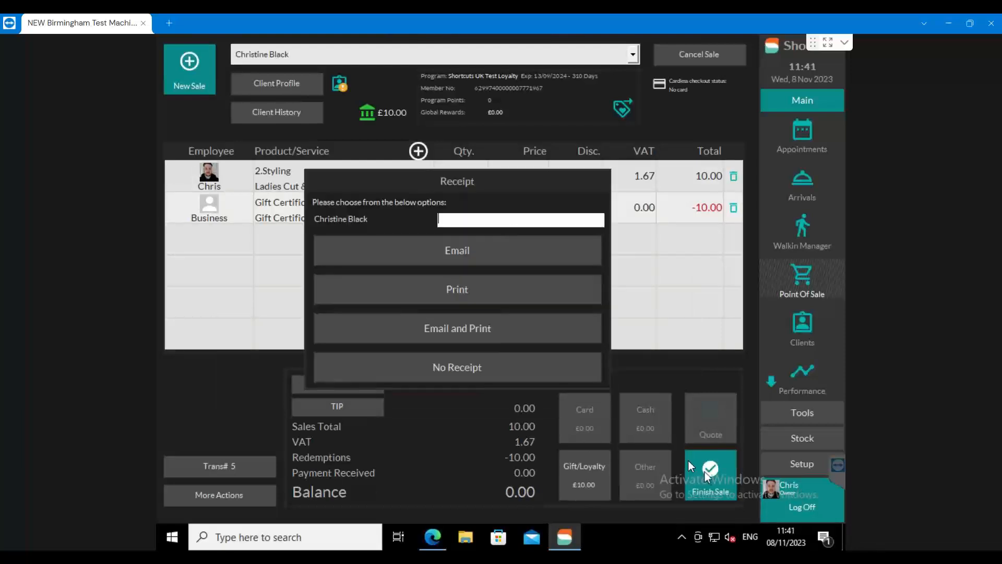
{"action": "left_click", "coordinate": [522, 372]}
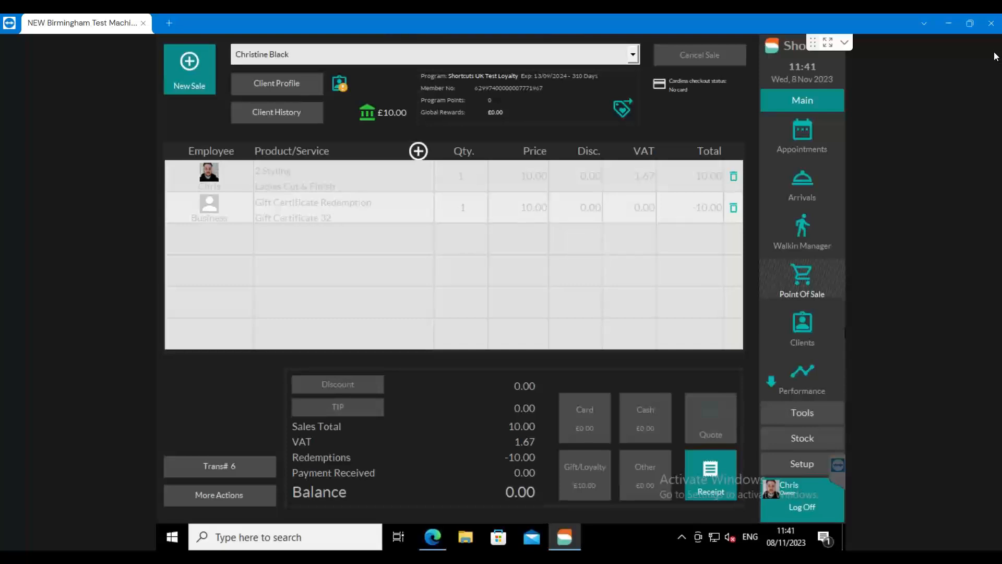
Step: Log off the till and open Online Booking Settings in the Shortcuts Customer Console in the browser
{"action": "left_click", "coordinate": [807, 494]}
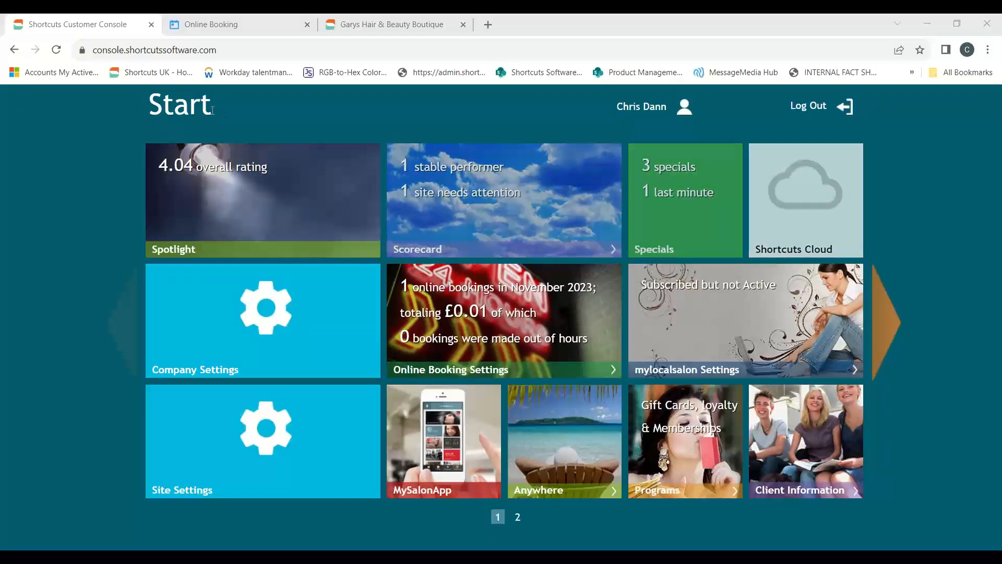
{"action": "left_click_drag", "start_coordinate": [219, 50], "coordinate": [99, 61]}
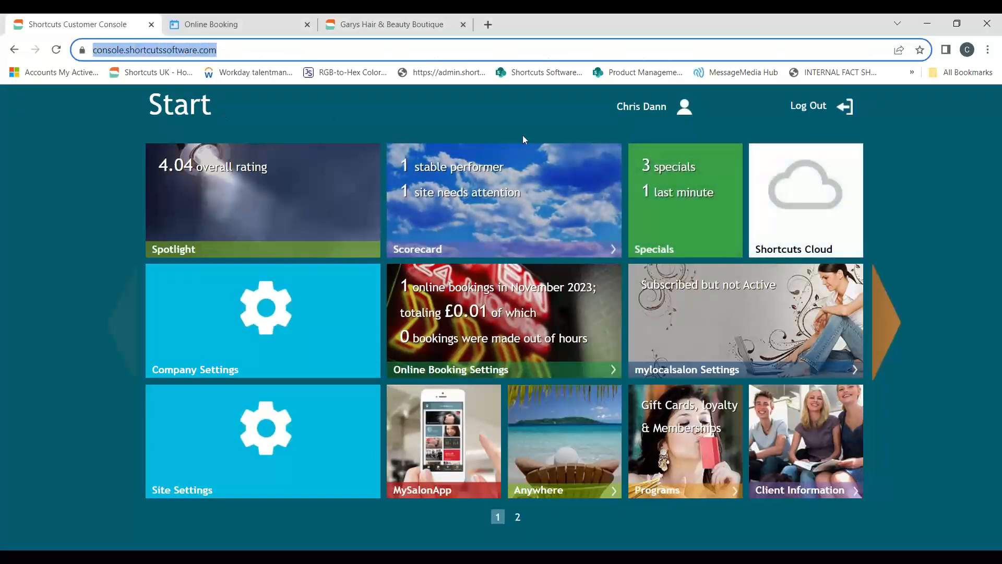
{"action": "left_click", "coordinate": [808, 63]}
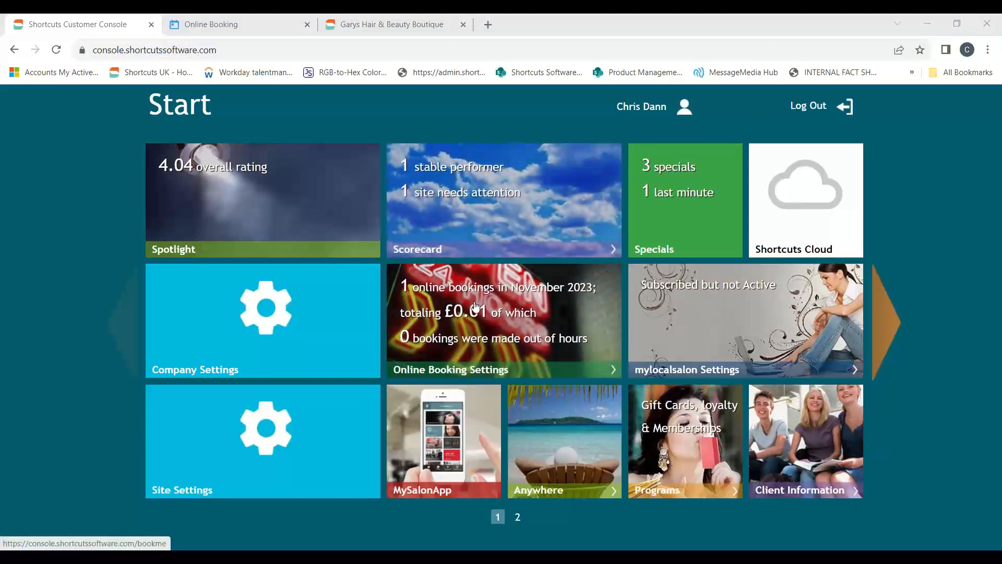
{"action": "left_click", "coordinate": [468, 359]}
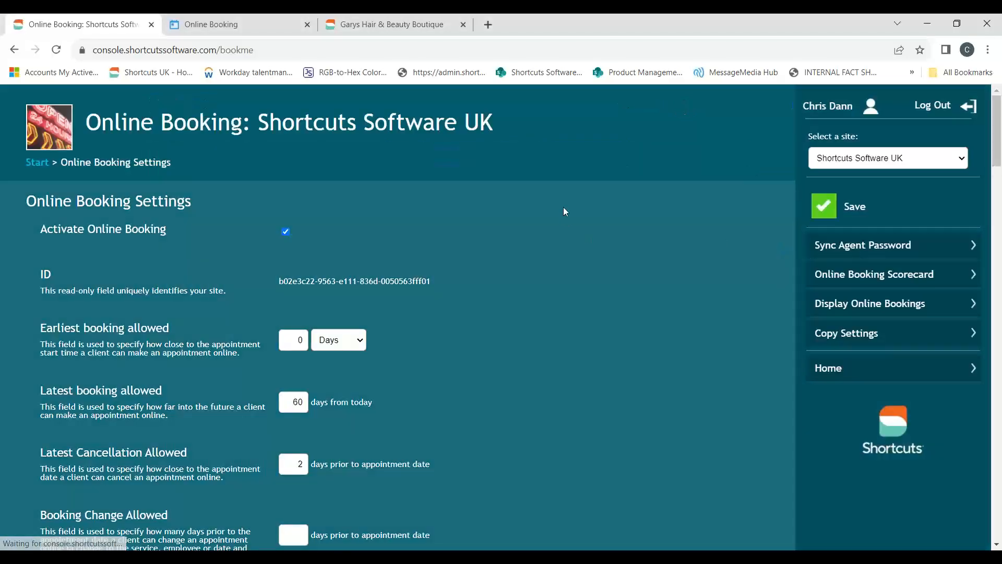
Step: Set the latest booking allowed to 90 days from today
{"action": "scroll", "coordinate": [563, 206], "scroll_direction": "down", "scroll_amount": 2}
{"action": "left_click_drag", "start_coordinate": [38, 264], "coordinate": [168, 267]}
{"action": "left_click", "coordinate": [390, 271]}
{"action": "left_click_drag", "start_coordinate": [391, 271], "coordinate": [309, 278]}
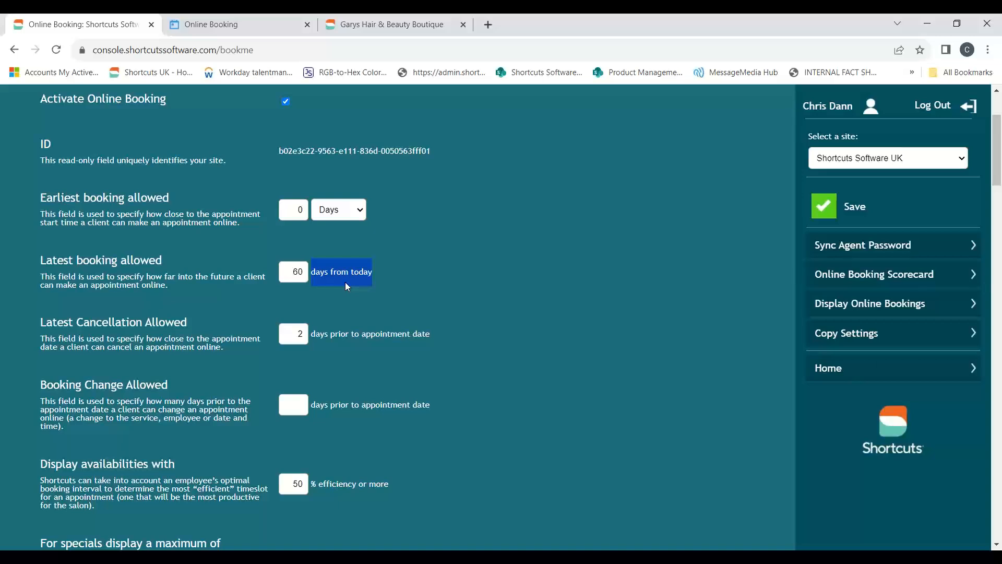
{"action": "double_click", "coordinate": [310, 273]}
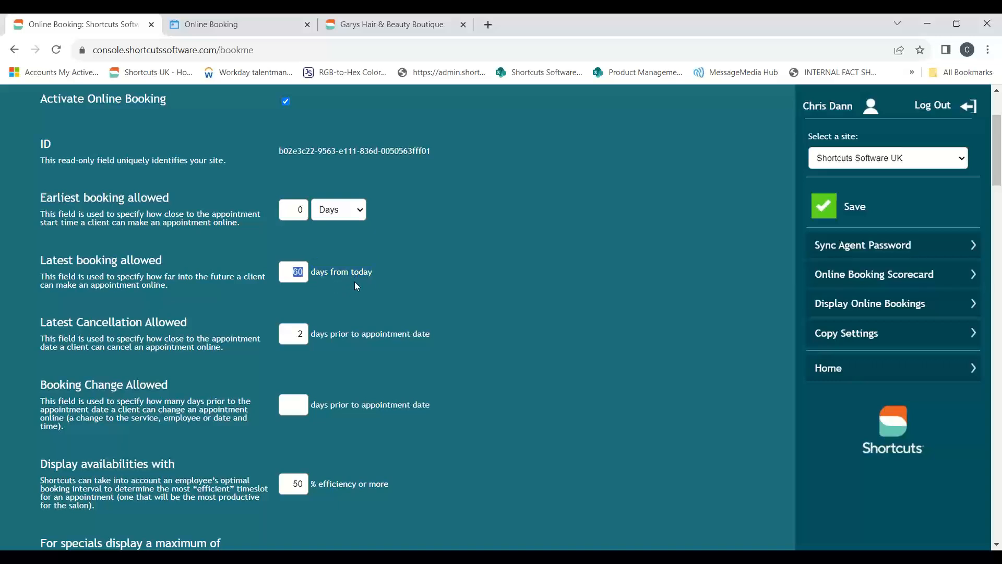
{"action": "type", "text": "90"}
Step: Change the earliest booking allowed unit from days to Minutes
{"action": "left_click_drag", "start_coordinate": [44, 198], "coordinate": [350, 217]}
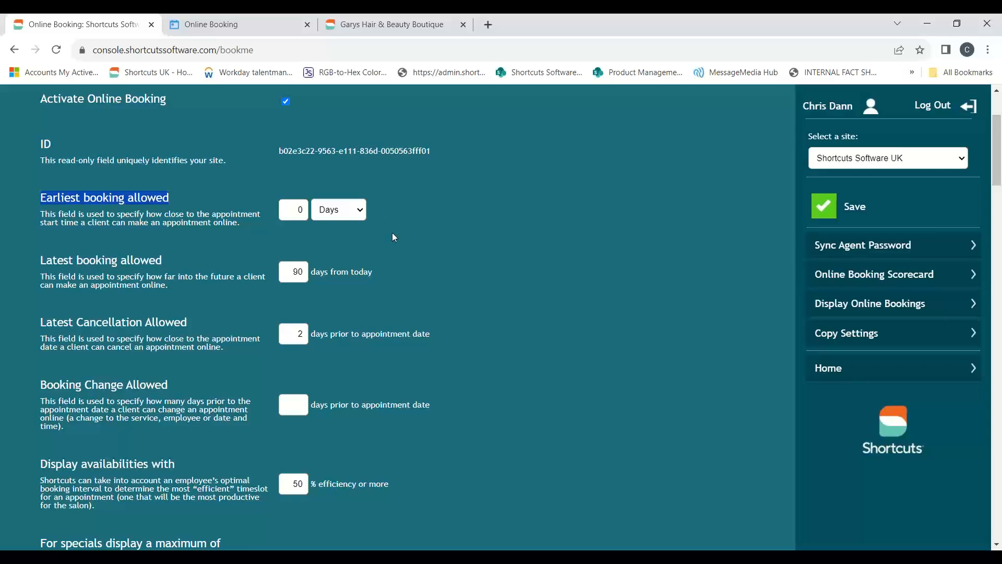
{"action": "left_click", "coordinate": [344, 218]}
{"action": "left_click", "coordinate": [346, 237]}
{"action": "left_click", "coordinate": [349, 216]}
{"action": "left_click", "coordinate": [337, 246]}
{"action": "left_click", "coordinate": [452, 173]}
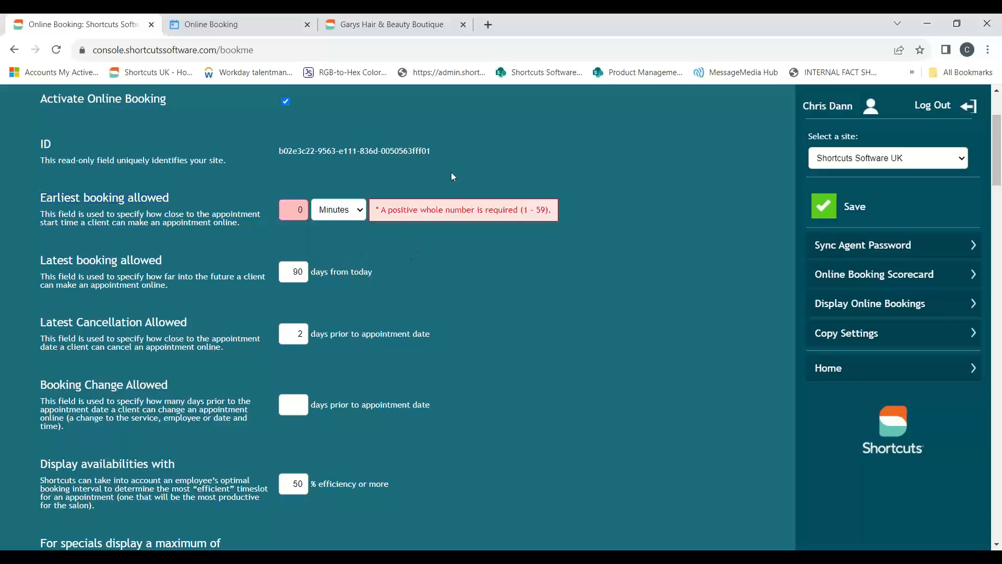
Step: Set the earliest booking allowed to 15 Minutes and save the online booking settings
{"action": "left_click", "coordinate": [361, 211]}
{"action": "left_click", "coordinate": [334, 236]}
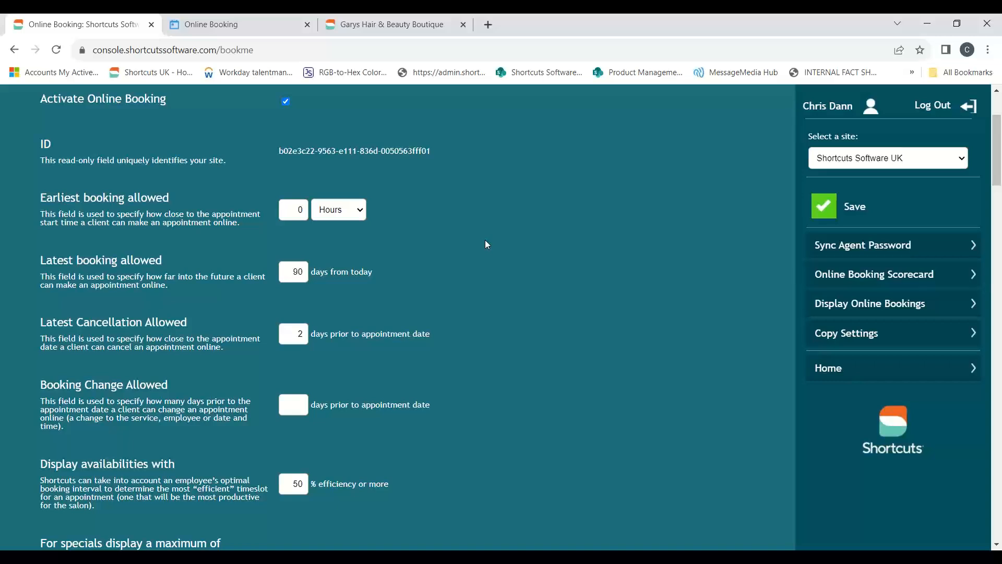
{"action": "left_click_drag", "start_coordinate": [39, 197], "coordinate": [195, 206]}
{"action": "left_click", "coordinate": [338, 209]}
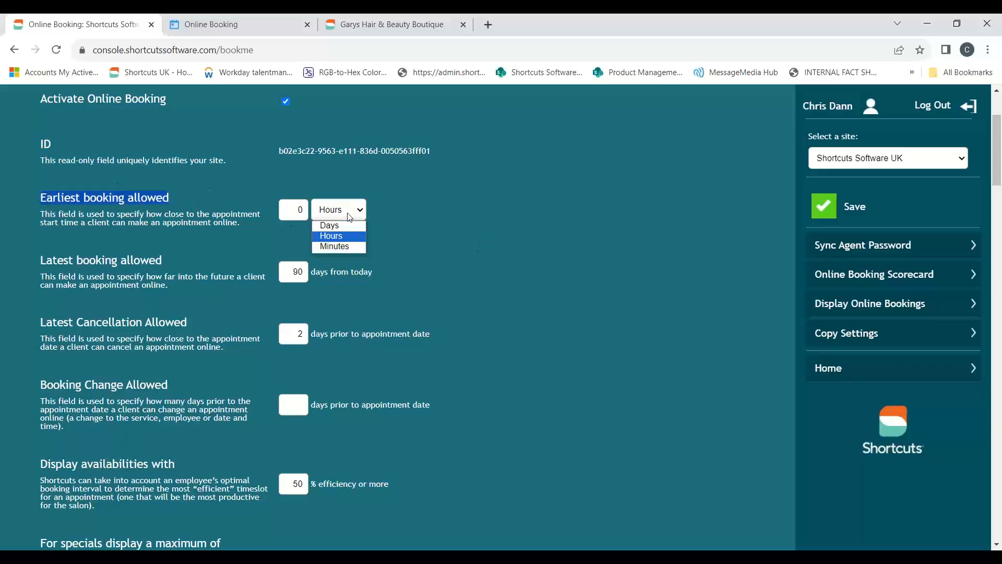
{"action": "left_click", "coordinate": [344, 247]}
{"action": "double_click", "coordinate": [295, 209]}
{"action": "type", "text": "15"}
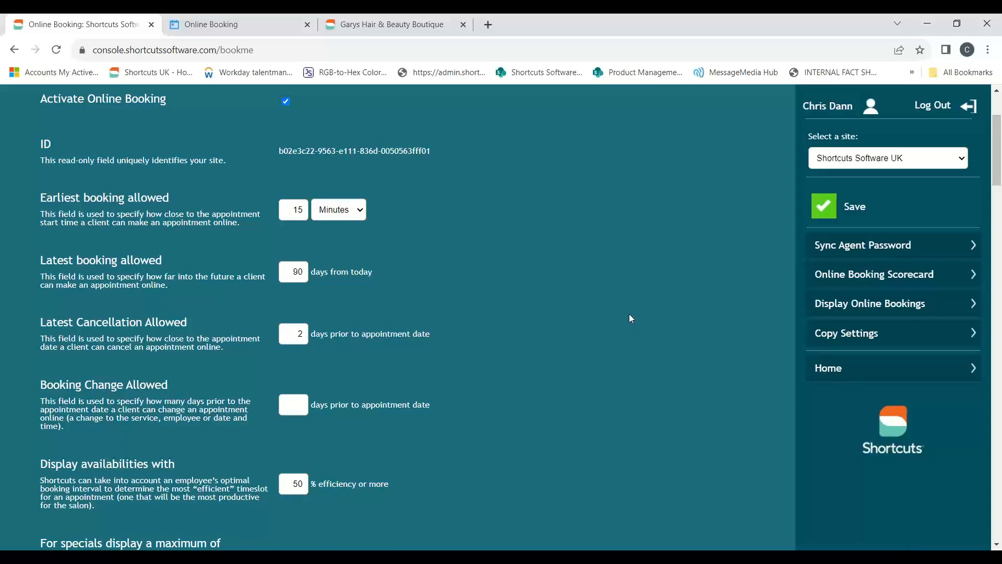
{"action": "left_click", "coordinate": [826, 208]}
Step: Switch the site to Shortcuts Retreat Birmingham and review its online booking settings
{"action": "scroll", "coordinate": [634, 219], "scroll_direction": "down", "scroll_amount": 9}
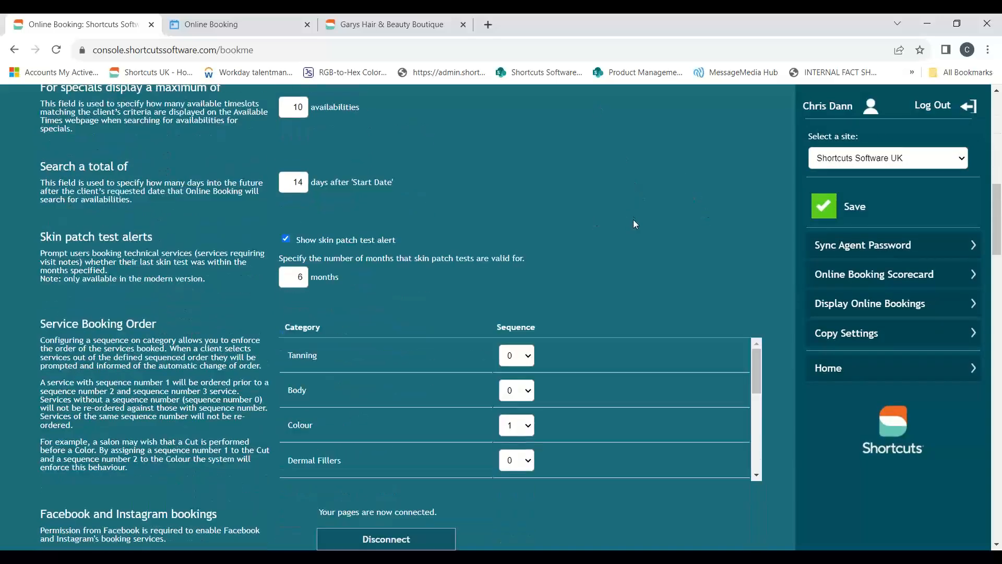
{"action": "scroll", "coordinate": [635, 223], "scroll_direction": "down", "scroll_amount": 4}
{"action": "scroll", "coordinate": [637, 225], "scroll_direction": "down", "scroll_amount": 7}
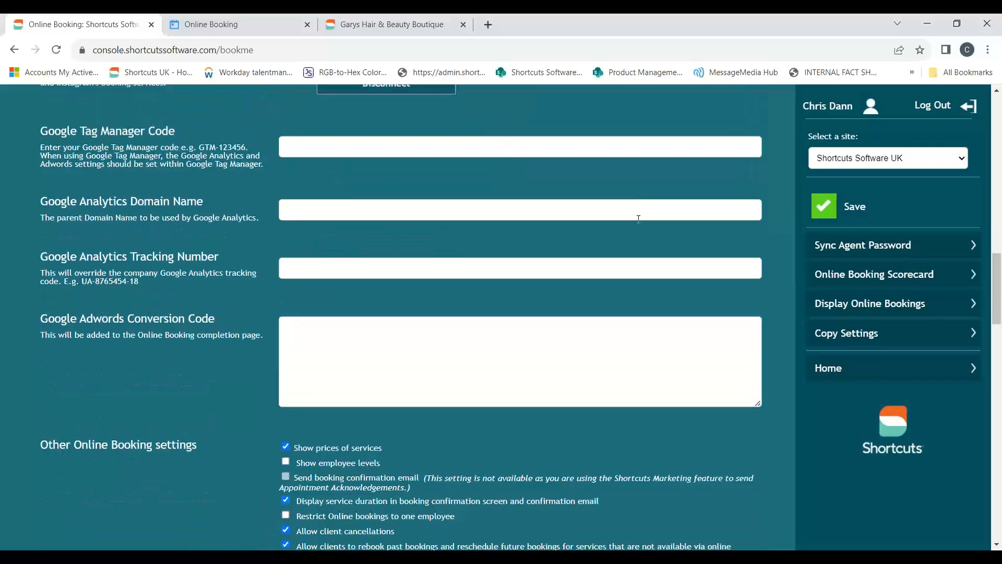
{"action": "scroll", "coordinate": [639, 225], "scroll_direction": "down", "scroll_amount": 1}
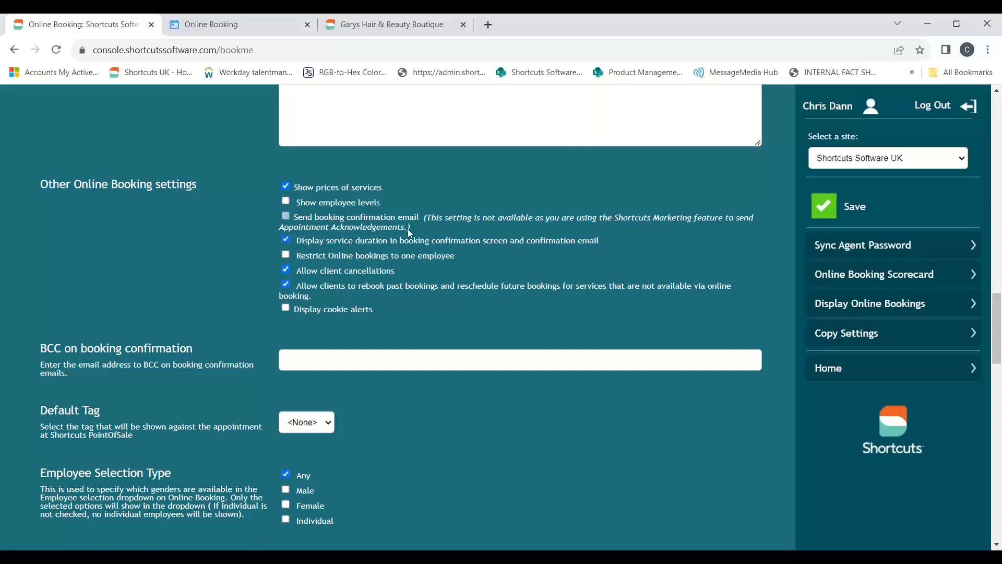
{"action": "left_click", "coordinate": [888, 157]}
{"action": "left_click", "coordinate": [877, 173]}
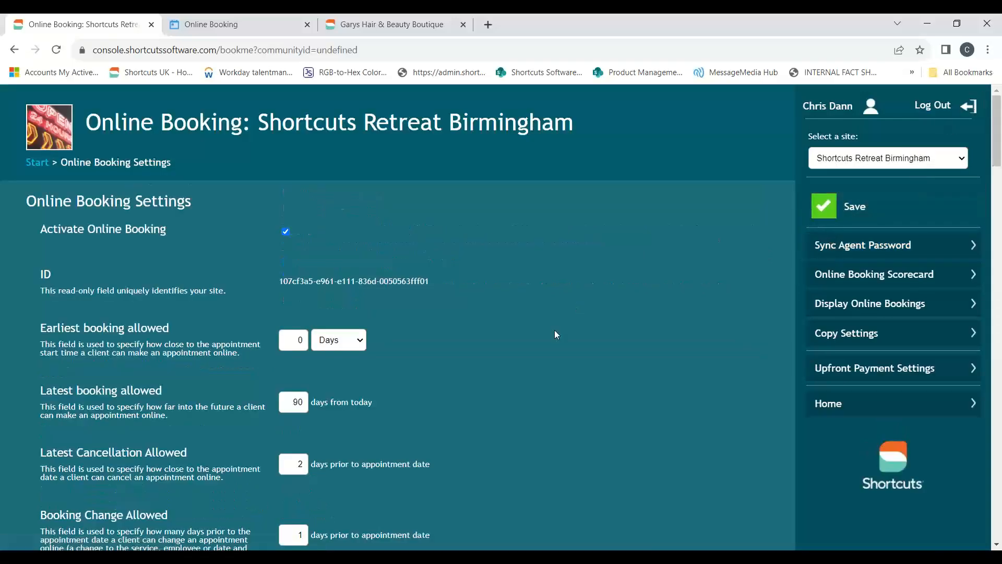
{"action": "scroll", "coordinate": [556, 330], "scroll_direction": "down", "scroll_amount": 10}
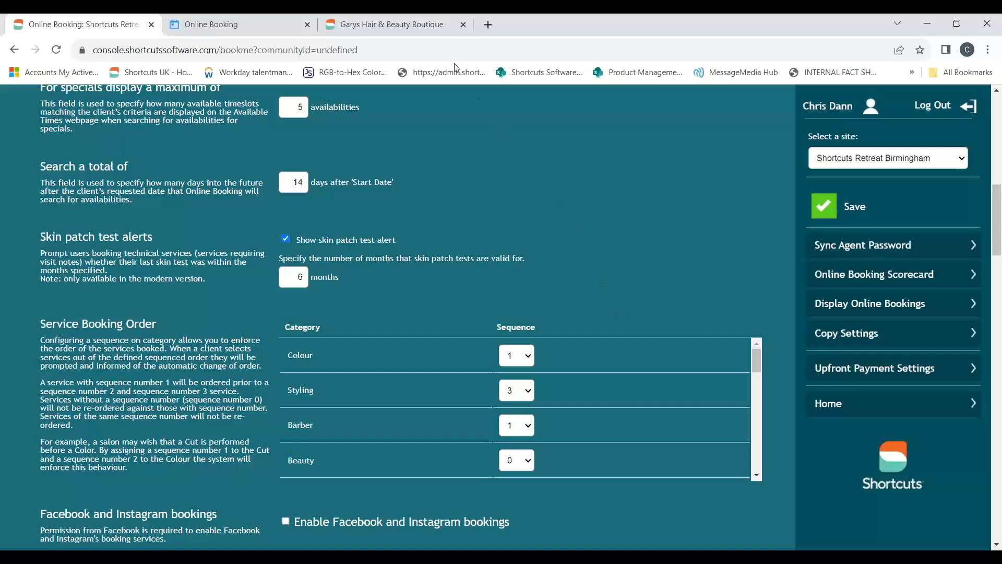
Step: Switch to the till on the remote machine and log in as Chris with the PIN
{"action": "left_click", "coordinate": [392, 24]}
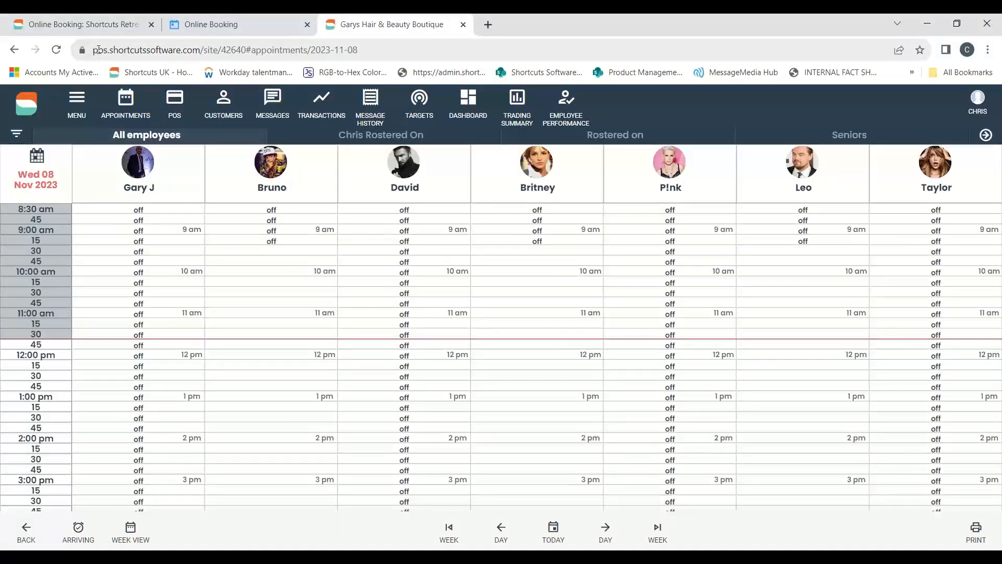
{"action": "left_click_drag", "start_coordinate": [95, 50], "coordinate": [233, 54]}
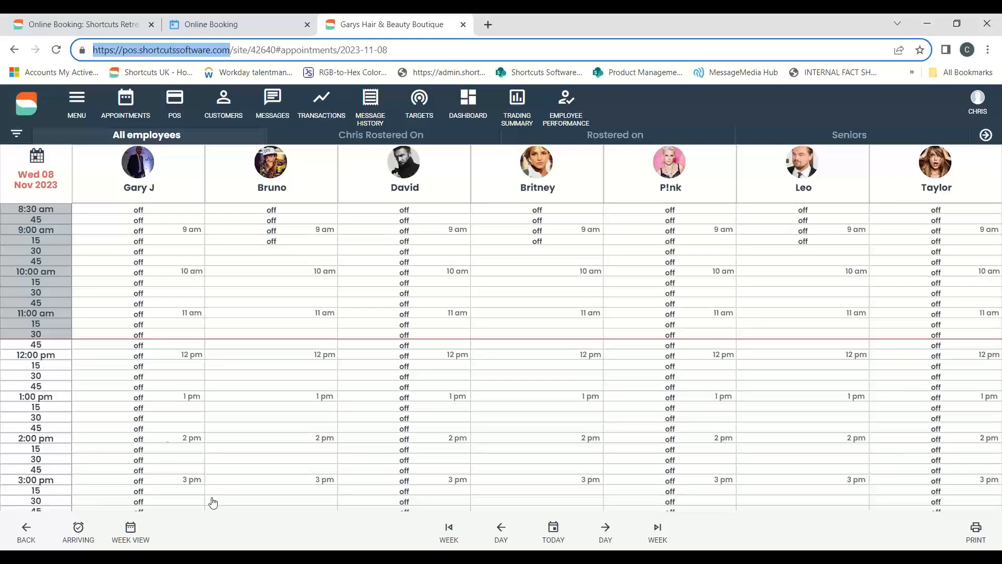
{"action": "left_click", "coordinate": [413, 517]}
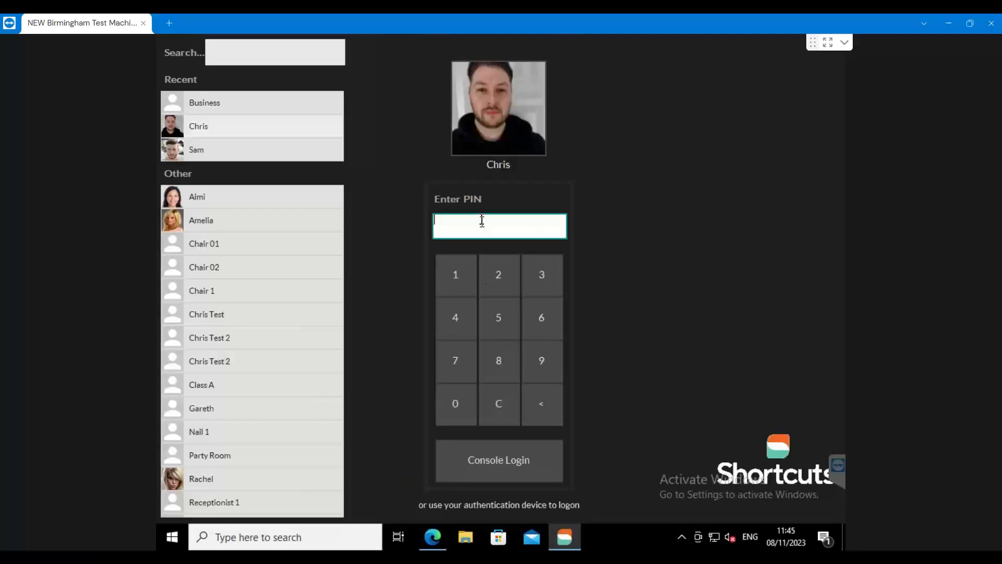
{"action": "type", "text": "****"}
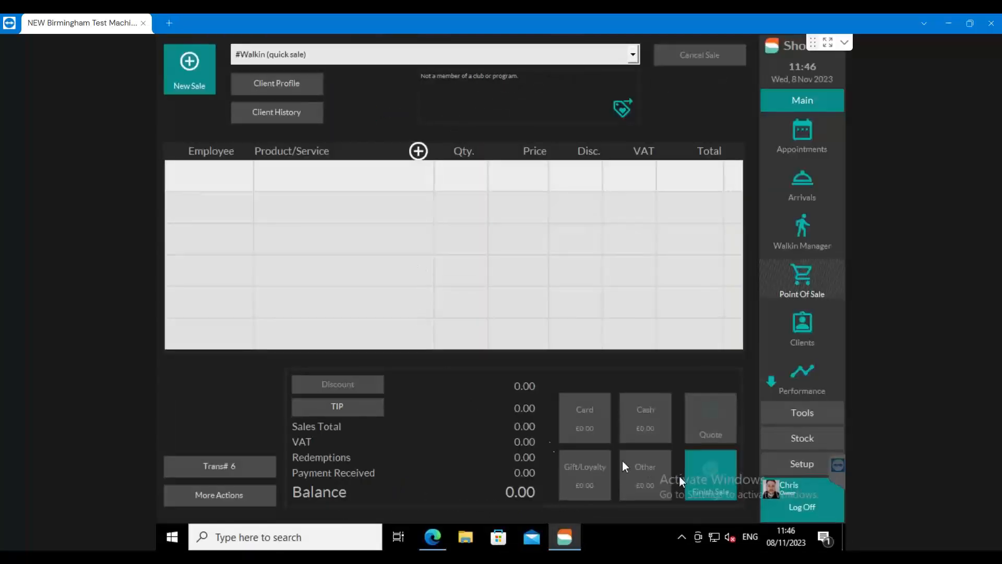
Step: Open the discount reasons setup and create a new discount reason named Christmas
{"action": "left_click", "coordinate": [802, 464]}
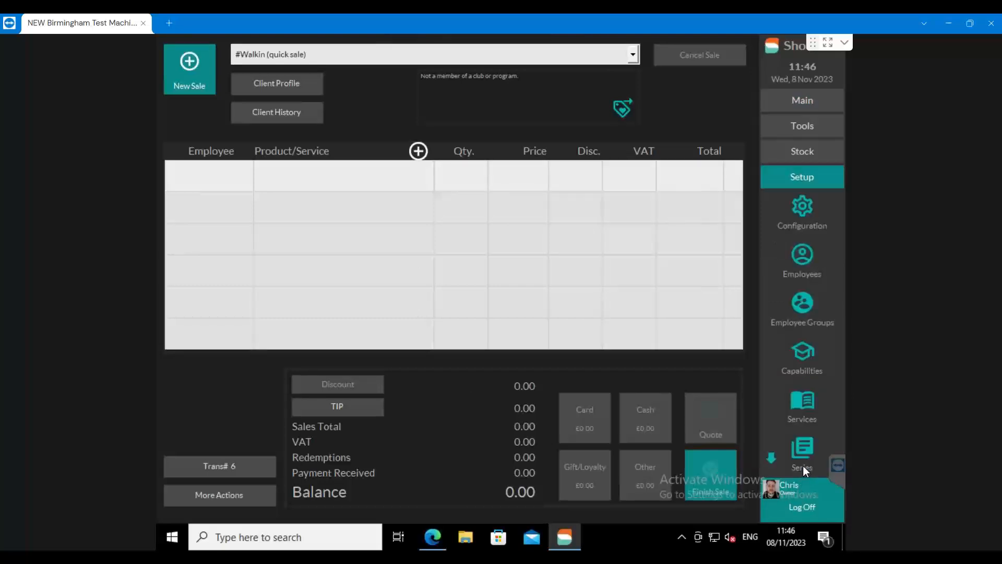
{"action": "left_click", "coordinate": [800, 215]}
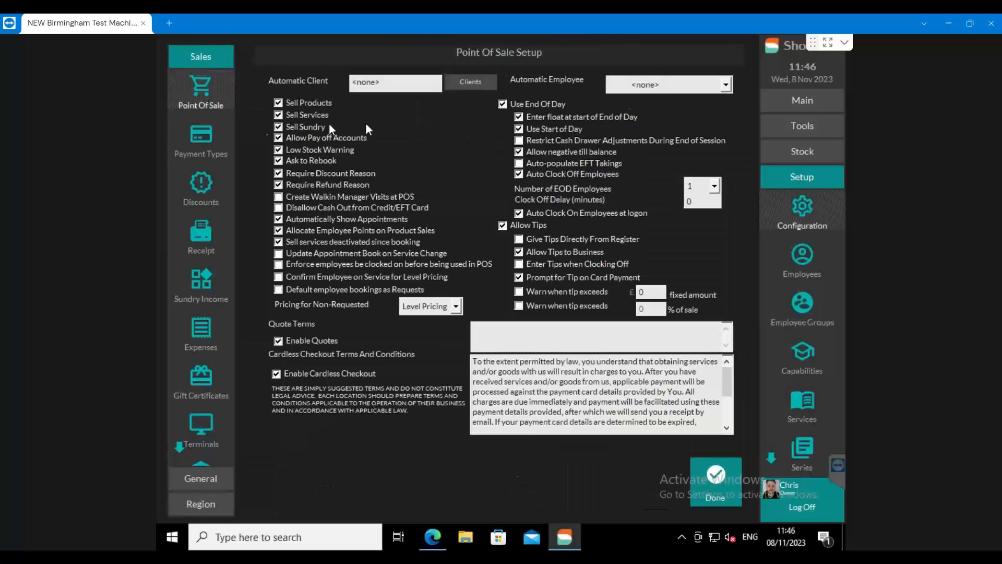
{"action": "left_click", "coordinate": [204, 187]}
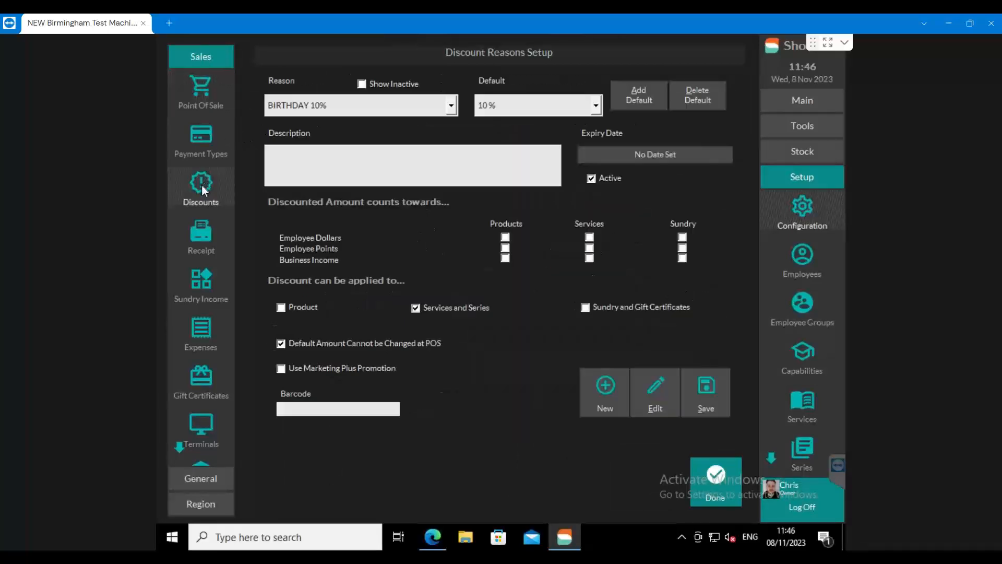
{"action": "left_click", "coordinate": [443, 108]}
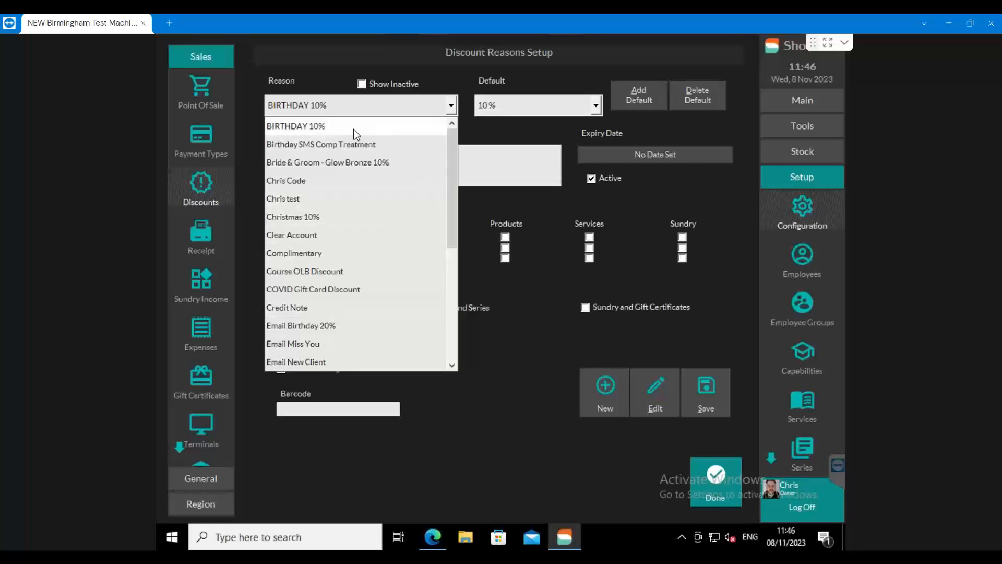
{"action": "left_click", "coordinate": [604, 388]}
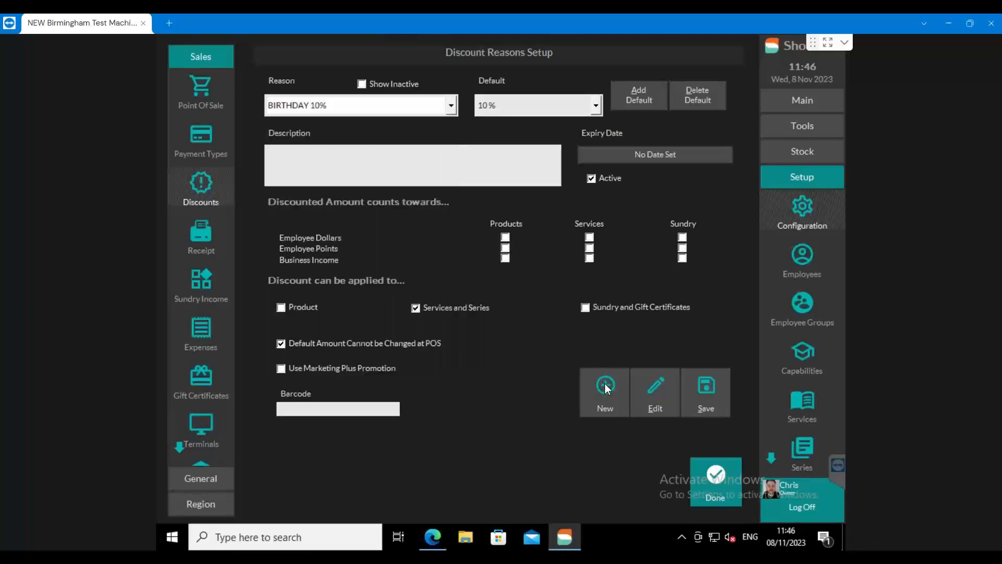
{"action": "left_click", "coordinate": [606, 388]}
{"action": "type", "text": "Birthday"}
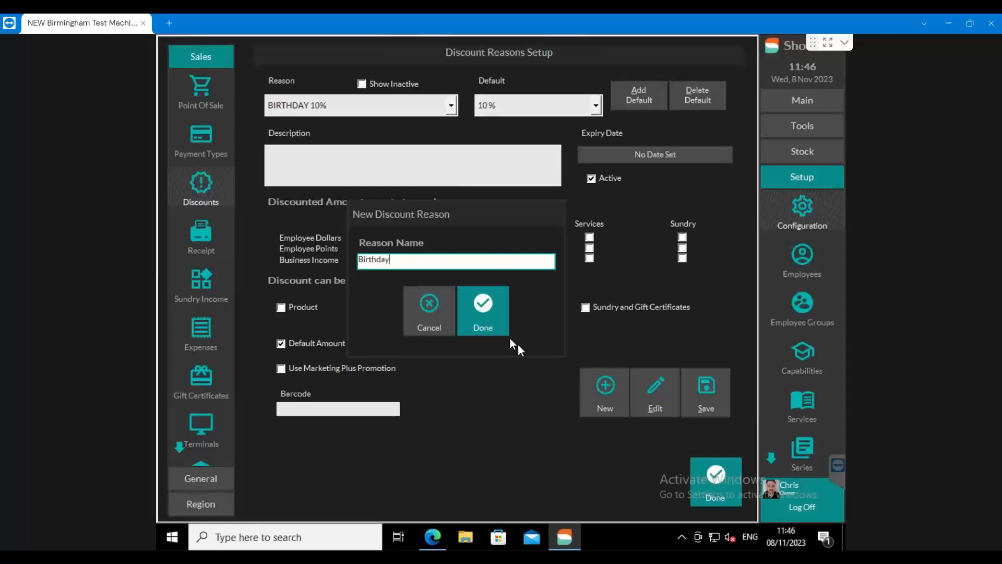
{"action": "key", "text": "BackSpace"}
{"action": "key", "text": "BackSpace"}
{"action": "key", "text": "BackSpace"}
{"action": "key", "text": "BackSpace"}
{"action": "key", "text": "BackSpace"}
{"action": "key", "text": "BackSpace"}
{"action": "key", "text": "BackSpace"}
{"action": "key", "text": "BackSpace"}
{"action": "type", "text": "Cjristmas"}
{"action": "key", "text": "BackSpace"}
{"action": "key", "text": "BackSpace"}
{"action": "key", "text": "BackSpace"}
{"action": "key", "text": "BackSpace"}
{"action": "key", "text": "BackSpace"}
{"action": "key", "text": "BackSpace"}
{"action": "key", "text": "BackSpace"}
{"action": "key", "text": "BackSpace"}
{"action": "key", "text": "BackSpace"}
{"action": "type", "text": "Christmas"}
{"action": "left_click", "coordinate": [478, 295]}
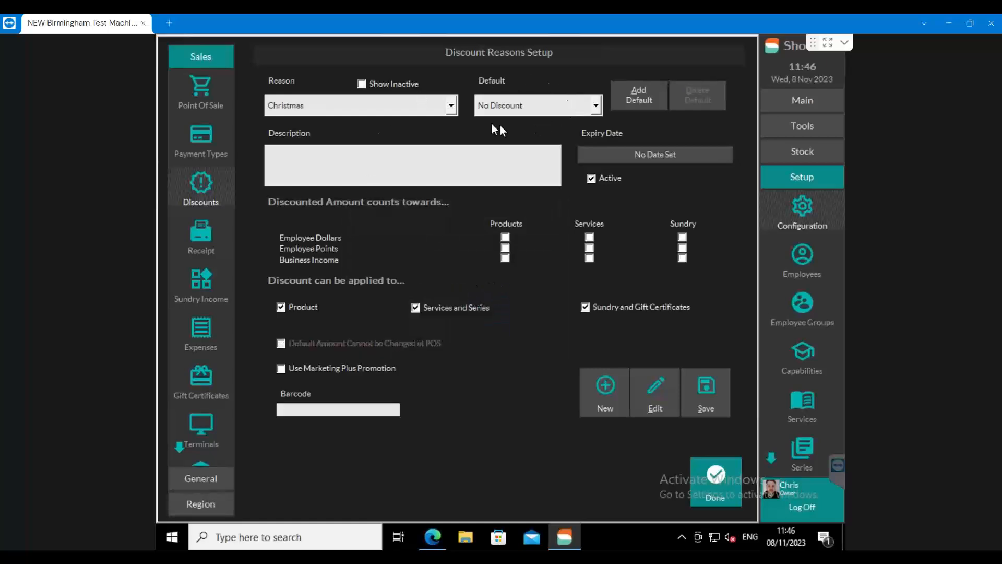
Step: Add a new 26 % default discount for the Christmas reason
{"action": "left_click", "coordinate": [592, 109]}
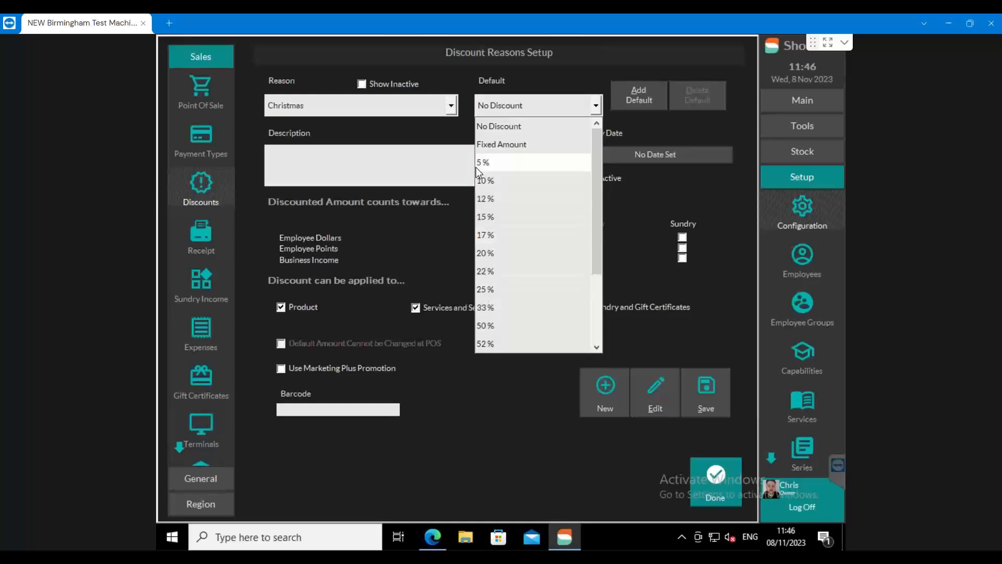
{"action": "left_click_drag", "start_coordinate": [598, 157], "coordinate": [598, 249]}
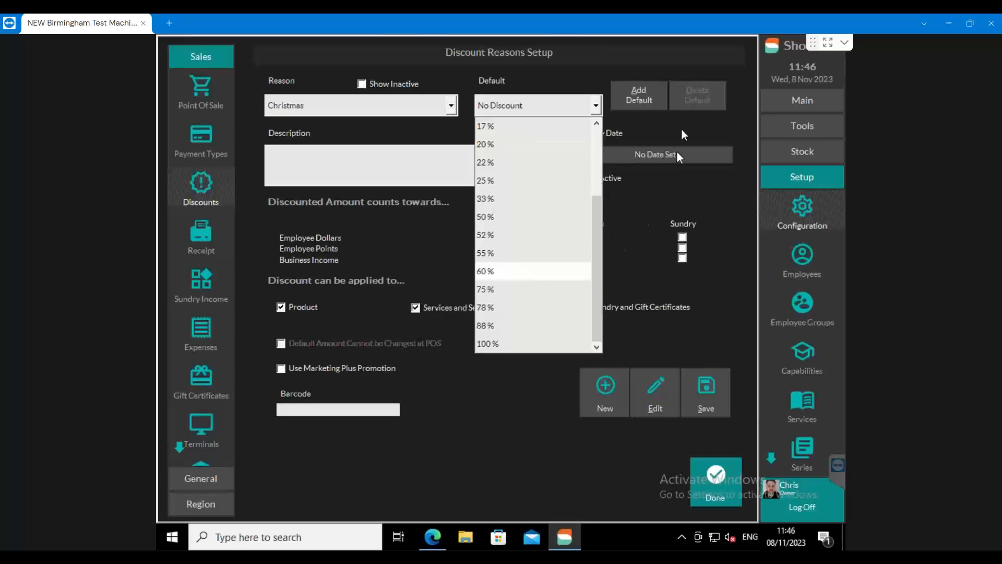
{"action": "left_click", "coordinate": [653, 84]}
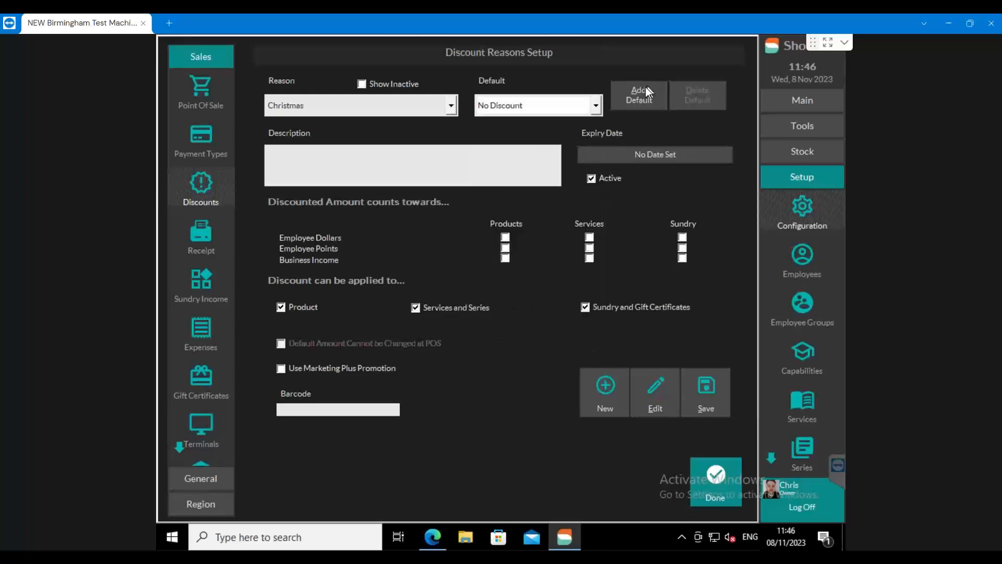
{"action": "left_click", "coordinate": [645, 87]}
{"action": "type", "text": "26"}
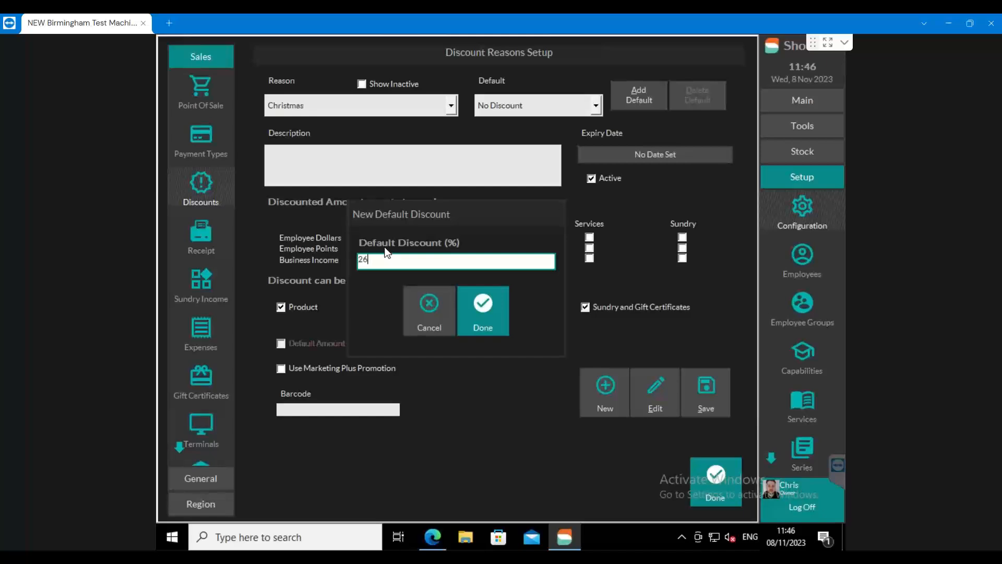
{"action": "left_click", "coordinate": [466, 296]}
Step: Restrict the Christmas discount so it applies only to services and series
{"action": "left_click", "coordinate": [595, 107]}
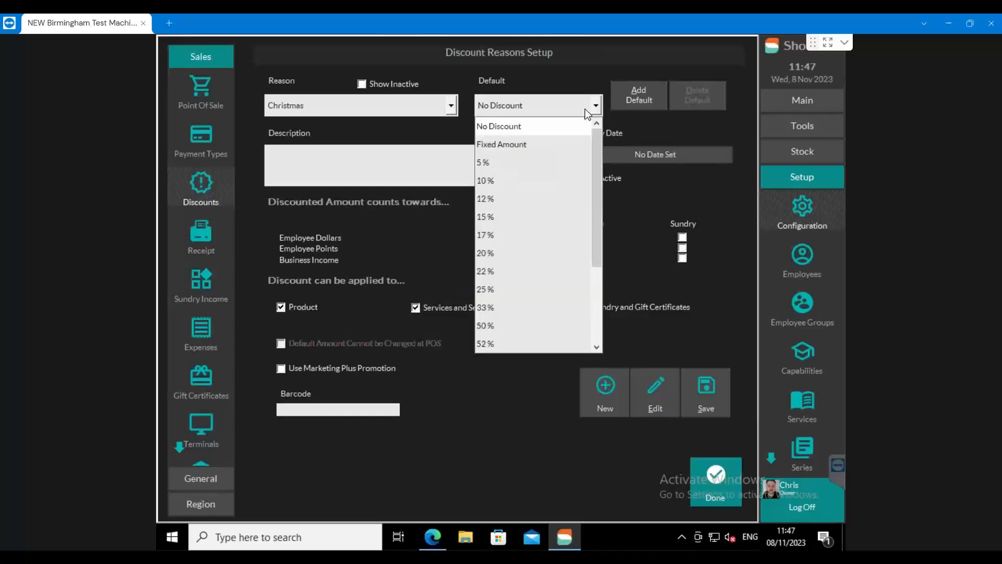
{"action": "left_click_drag", "start_coordinate": [596, 173], "coordinate": [587, 314]}
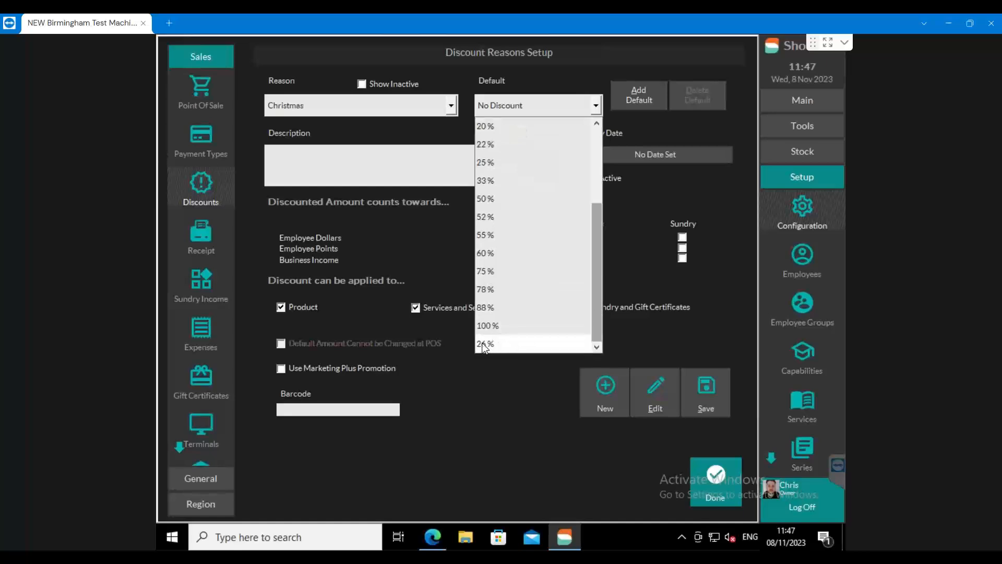
{"action": "left_click", "coordinate": [499, 370]}
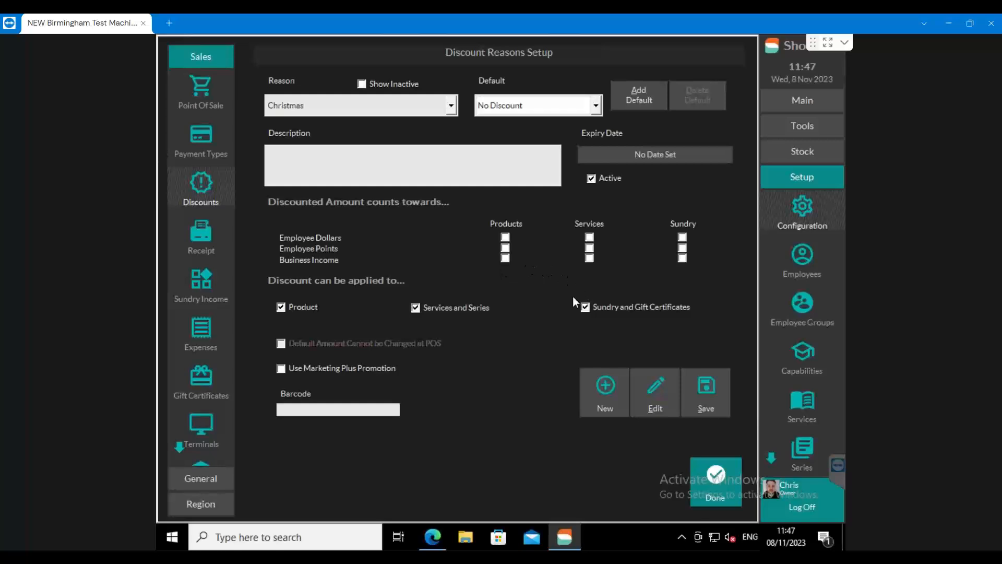
{"action": "left_click", "coordinate": [303, 302]}
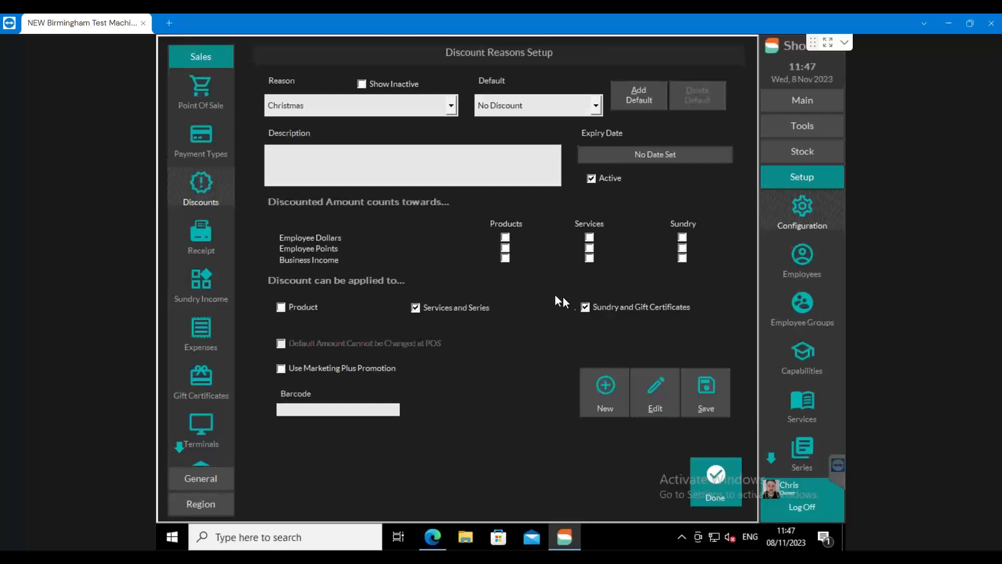
{"action": "left_click", "coordinate": [585, 308]}
Step: Select 26 % as the Christmas reason's default discount
{"action": "left_click", "coordinate": [596, 105]}
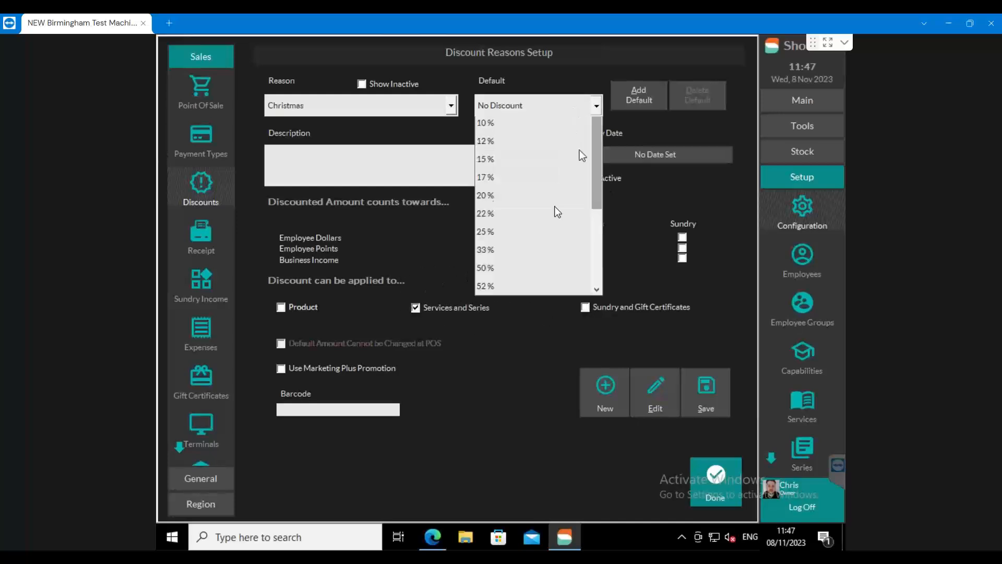
{"action": "scroll", "coordinate": [497, 325], "scroll_direction": "down", "scroll_amount": 3}
{"action": "left_click", "coordinate": [501, 344]}
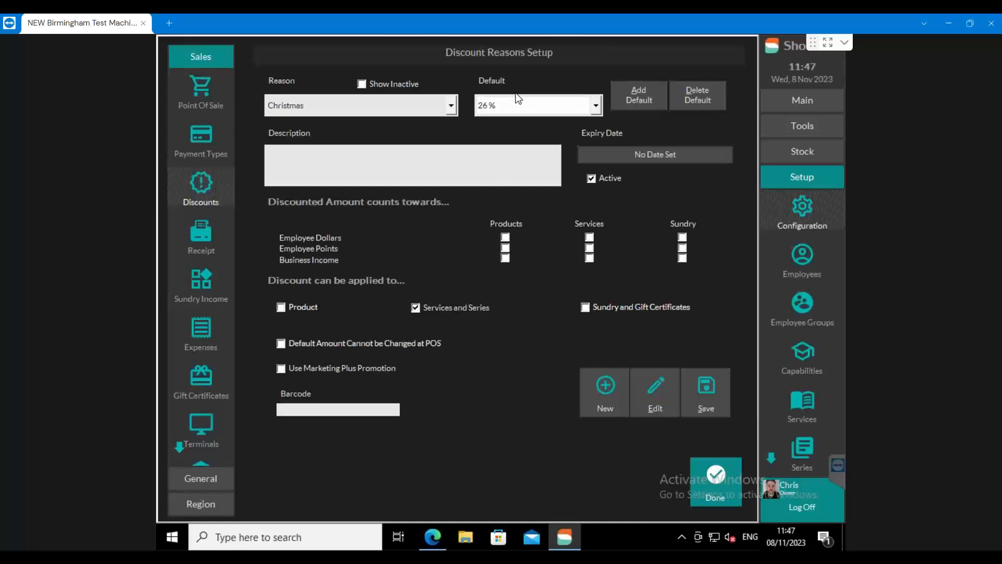
Step: Lock the default amount so it cannot be changed at POS and close the discount setup
{"action": "left_click", "coordinate": [286, 345]}
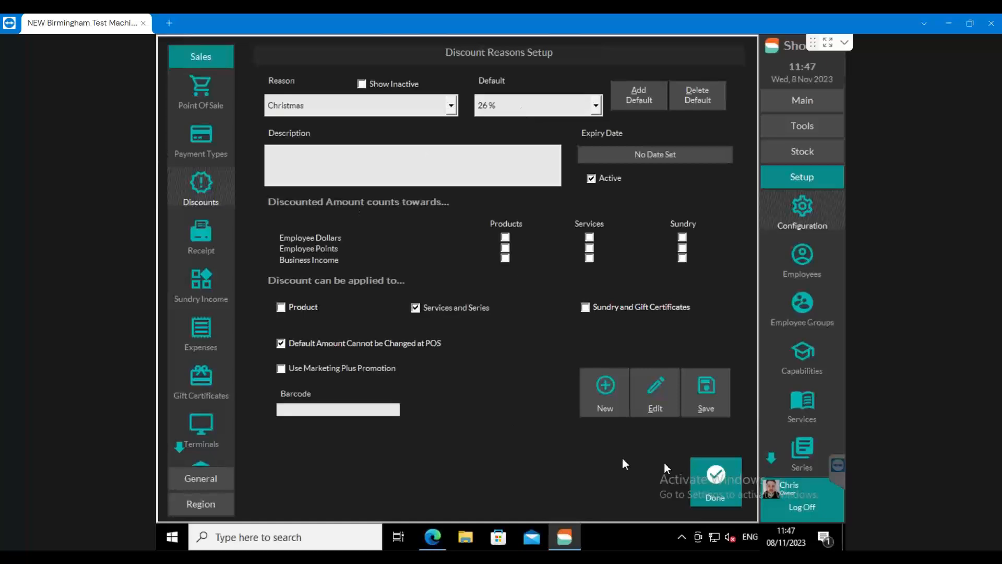
{"action": "left_click", "coordinate": [705, 478]}
{"action": "left_click", "coordinate": [637, 284]}
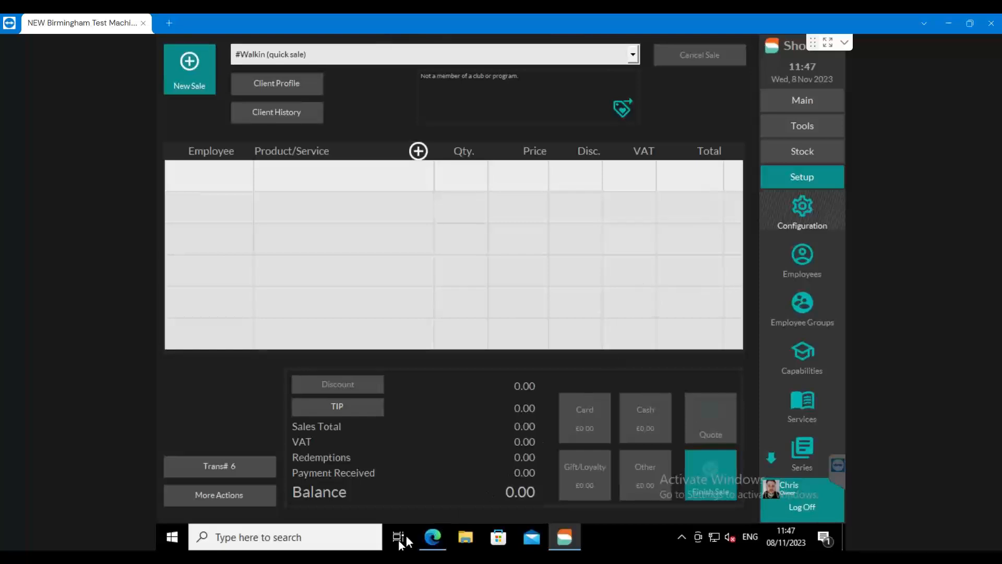
Step: Return to the browser and open the Messages section to view the message types
{"action": "left_click", "coordinate": [368, 558]}
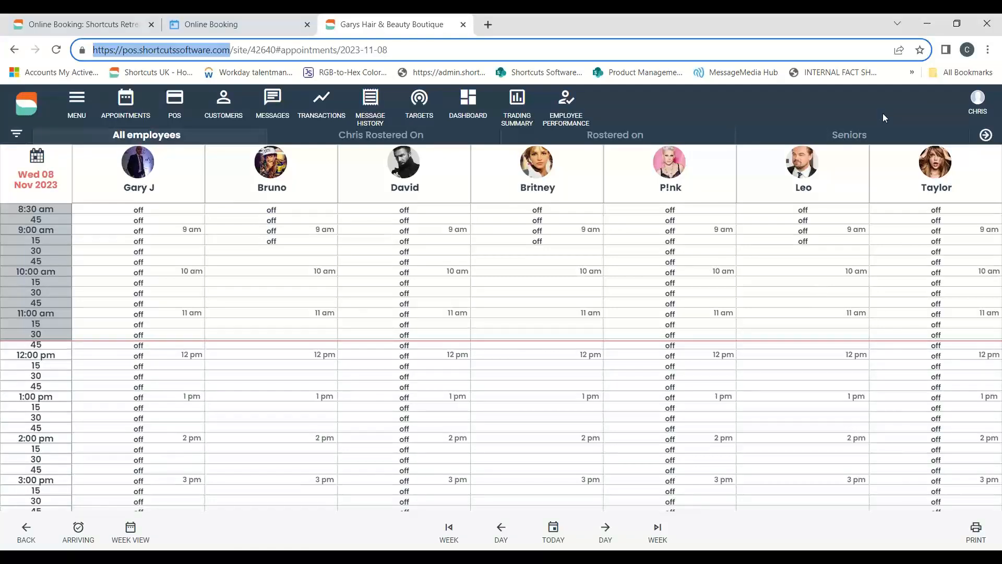
{"action": "left_click", "coordinate": [985, 57]}
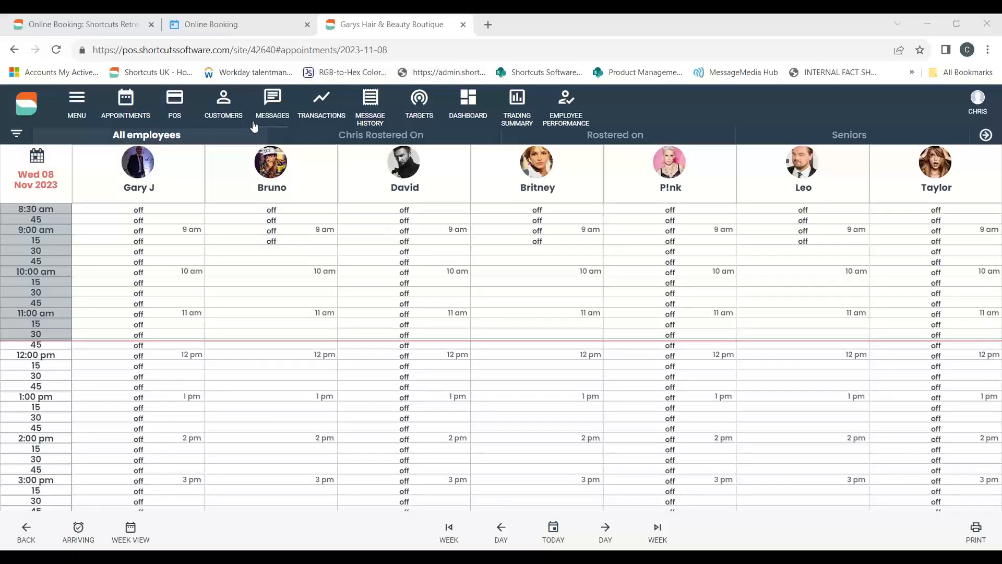
{"action": "left_click", "coordinate": [276, 96]}
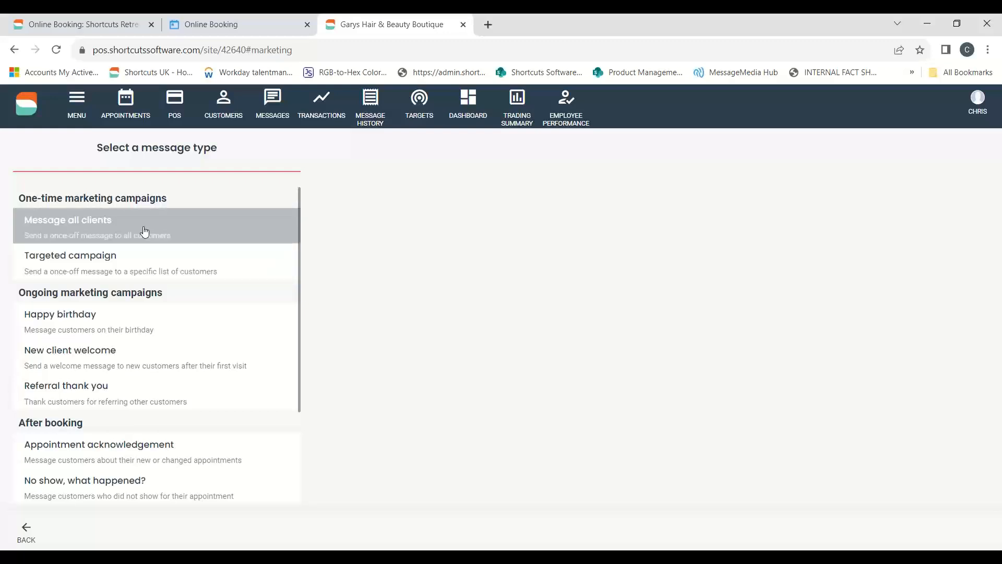
{"action": "left_click_drag", "start_coordinate": [20, 200], "coordinate": [168, 202]}
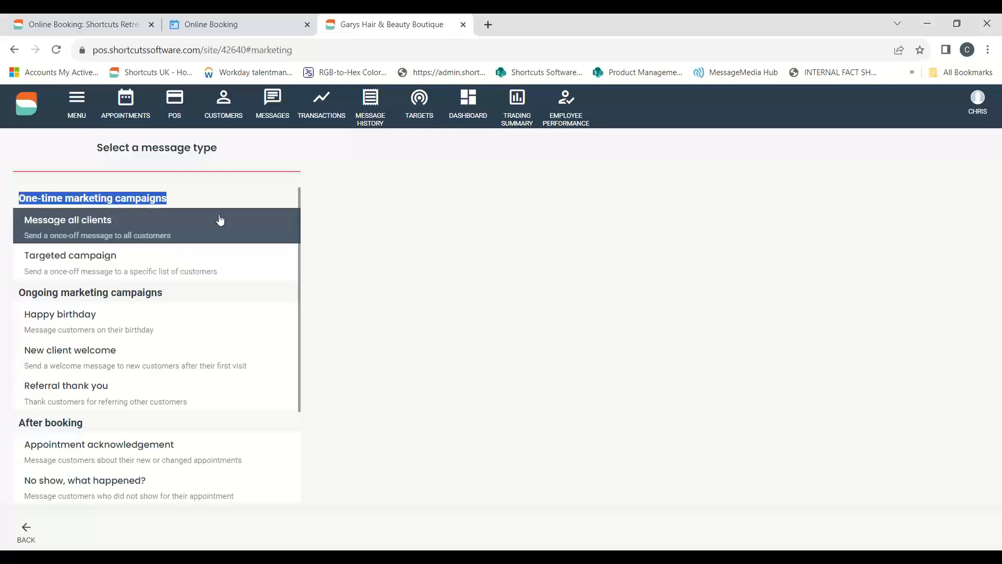
Step: Open the Merry Christmas message-all-clients campaign and set its send date to 30/11/2023
{"action": "left_click", "coordinate": [136, 221]}
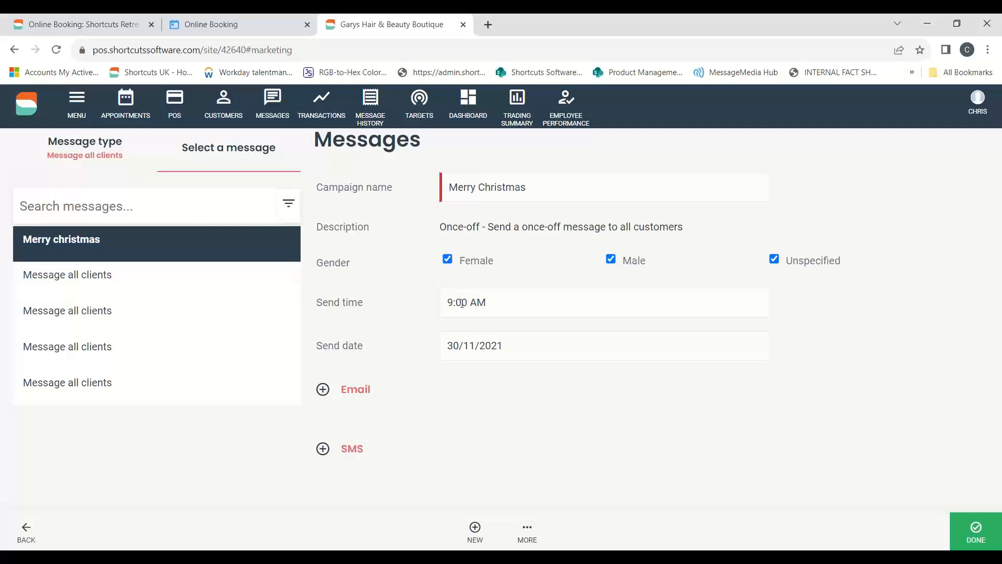
{"action": "left_click", "coordinate": [492, 304]}
{"action": "left_click", "coordinate": [455, 339]}
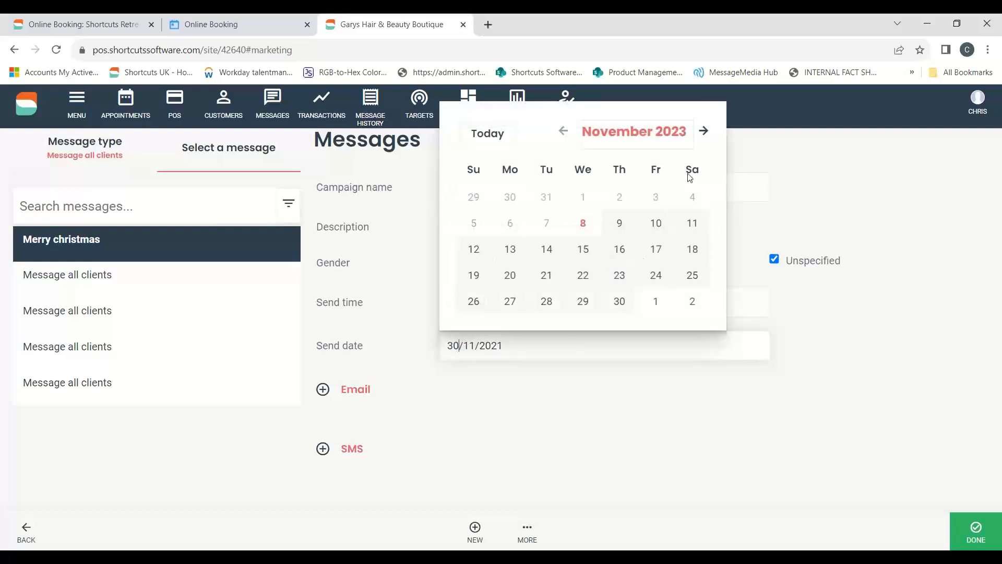
{"action": "left_click", "coordinate": [620, 301]}
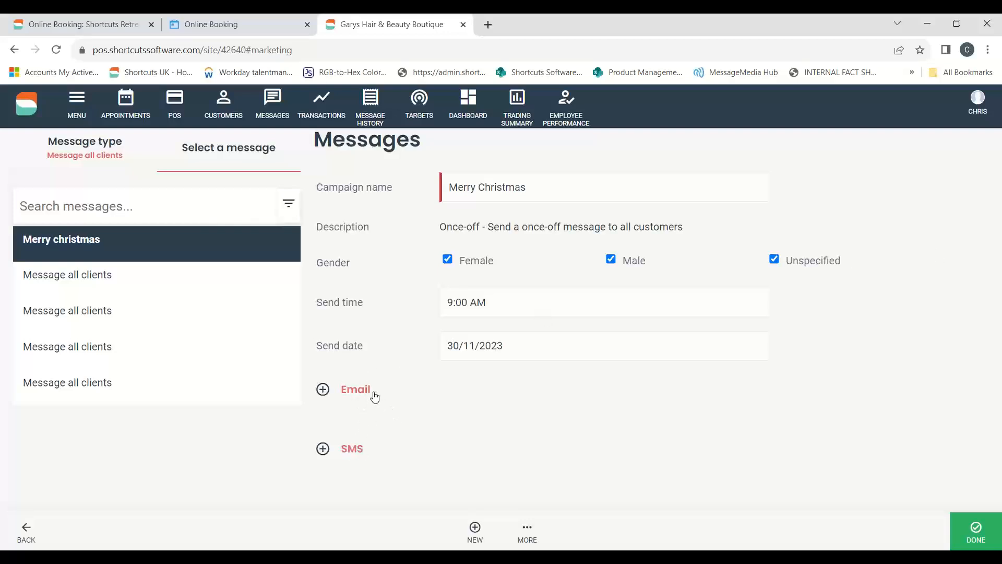
Step: Expand the Email section of the Merry Christmas campaign
{"action": "left_click", "coordinate": [352, 388]}
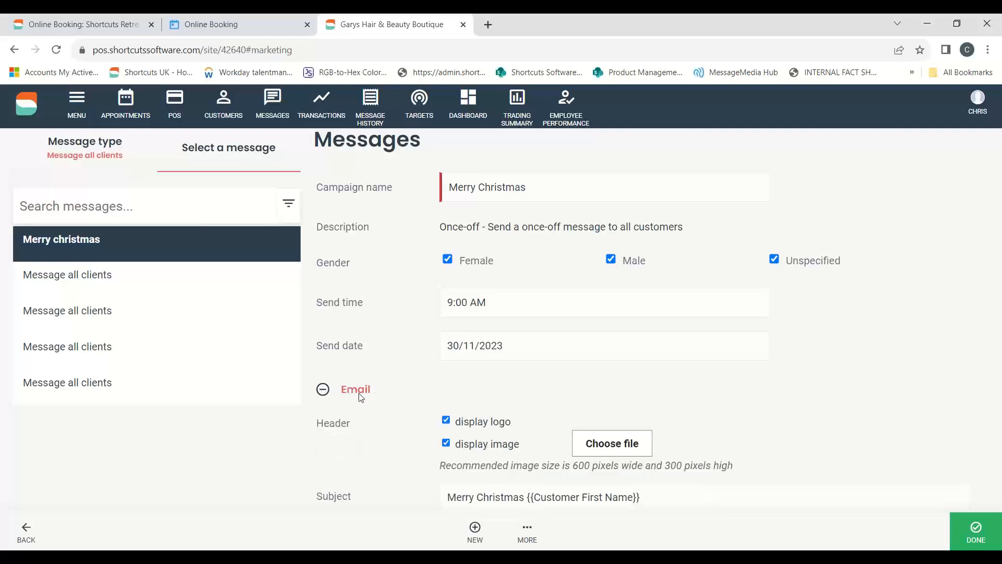
{"action": "scroll", "coordinate": [959, 313], "scroll_direction": "down", "scroll_amount": 1}
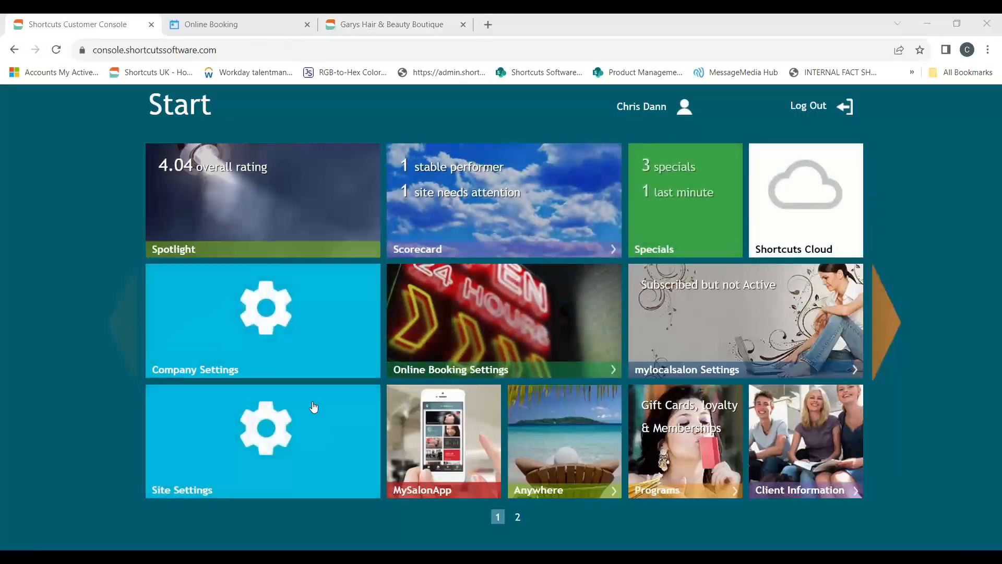
{"action": "left_click", "coordinate": [241, 448]}
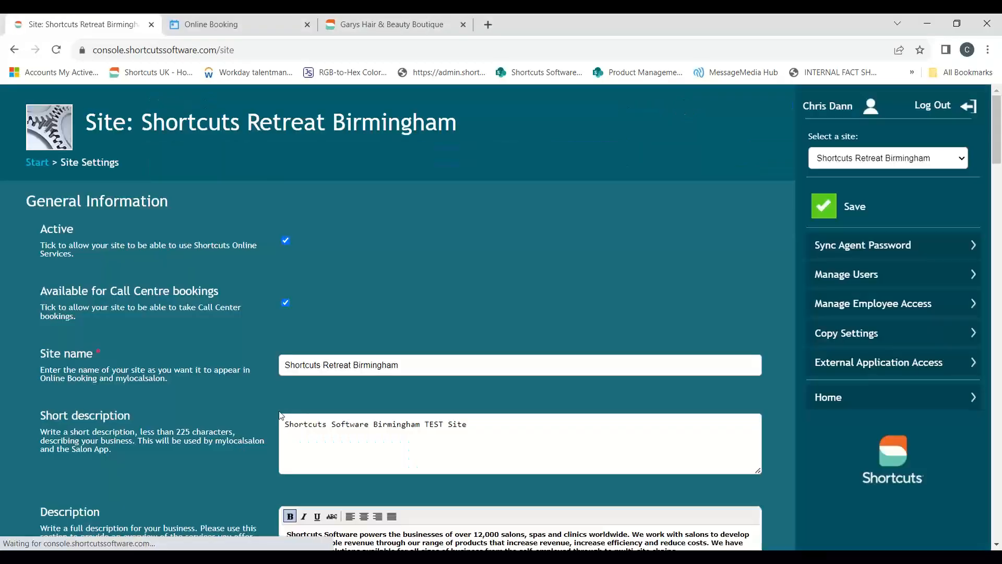
{"action": "scroll", "coordinate": [242, 440], "scroll_direction": "down", "scroll_amount": 13}
{"action": "scroll", "coordinate": [361, 361], "scroll_direction": "down", "scroll_amount": 15}
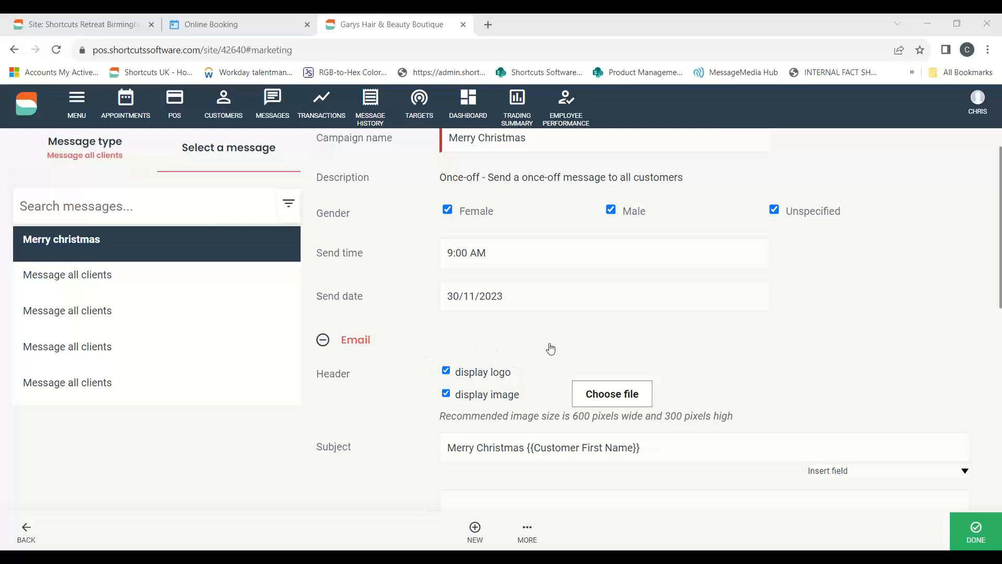
Step: Examine the email subject's Customer First Name merge field and the available insert-field options
{"action": "scroll", "coordinate": [548, 347], "scroll_direction": "down", "scroll_amount": 1}
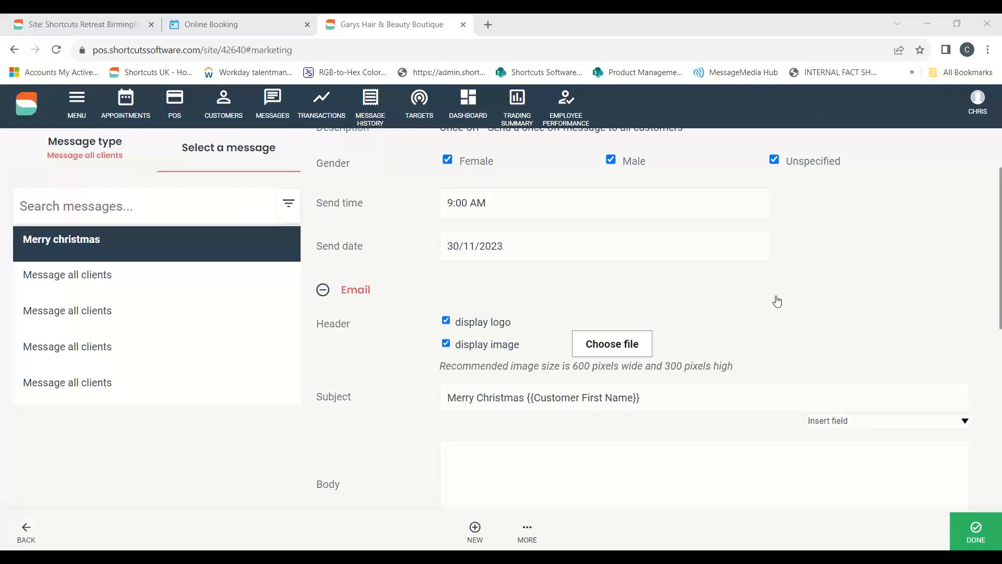
{"action": "scroll", "coordinate": [744, 324], "scroll_direction": "down", "scroll_amount": 1}
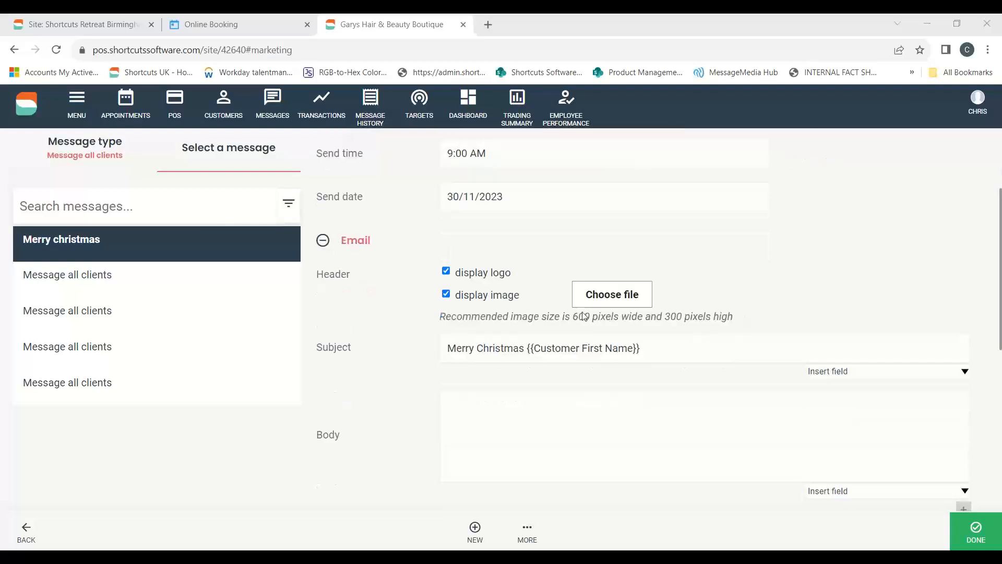
{"action": "left_click_drag", "start_coordinate": [655, 355], "coordinate": [524, 355]}
{"action": "left_click", "coordinate": [652, 344]}
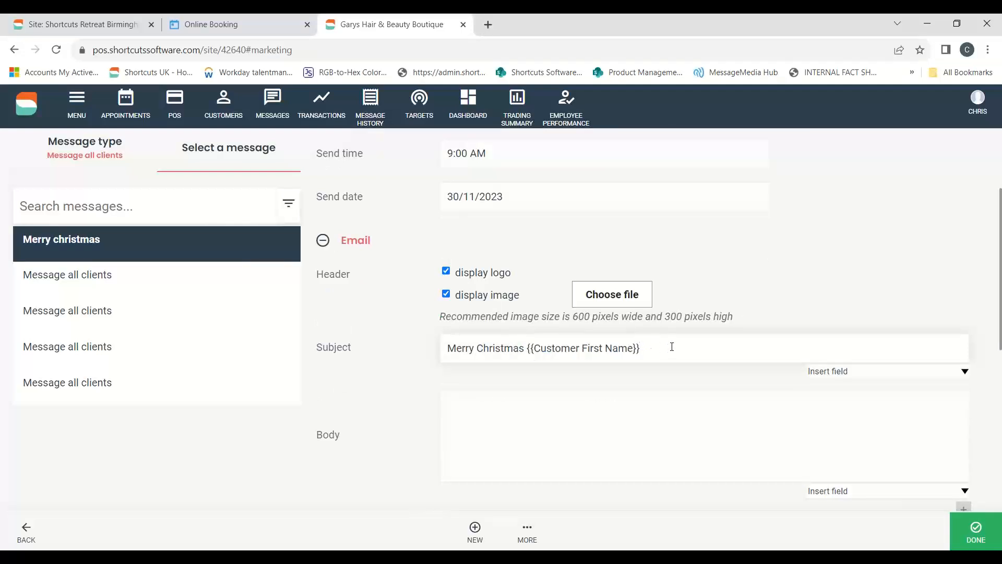
{"action": "scroll", "coordinate": [671, 344], "scroll_direction": "down", "scroll_amount": 1}
{"action": "left_click_drag", "start_coordinate": [641, 299], "coordinate": [526, 300]}
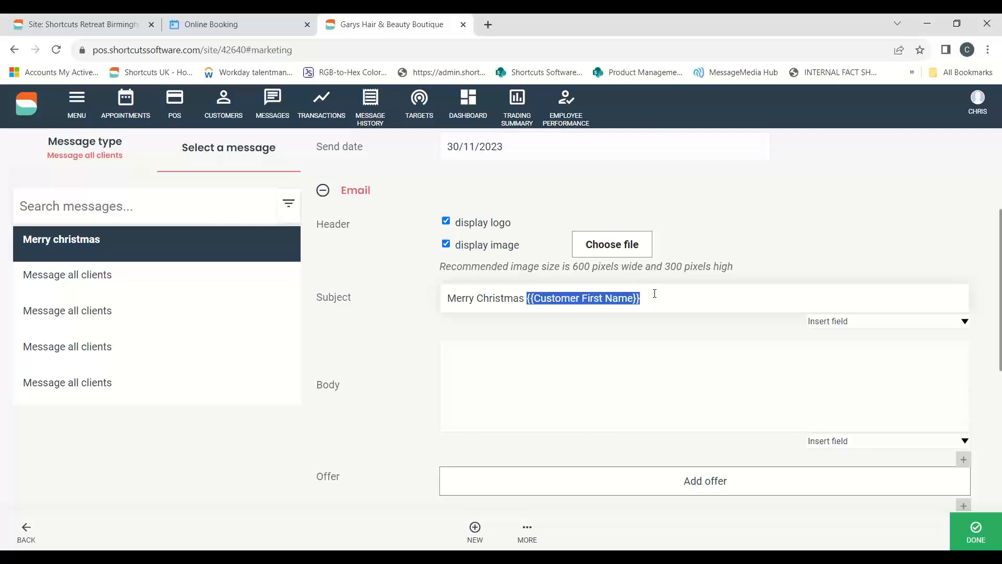
{"action": "left_click_drag", "start_coordinate": [642, 299], "coordinate": [537, 294]}
{"action": "left_click", "coordinate": [963, 323]}
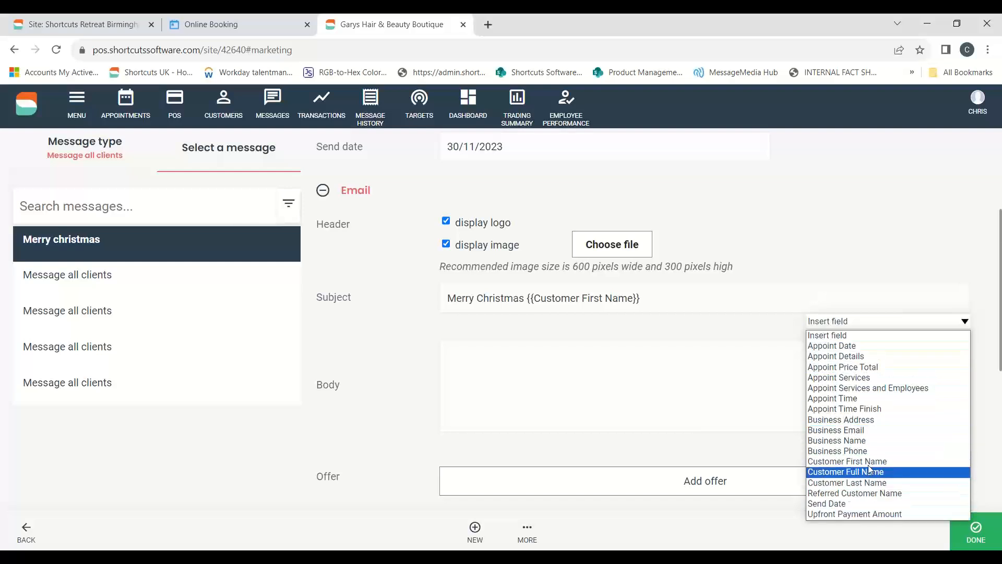
{"action": "left_click", "coordinate": [915, 252]}
{"action": "scroll", "coordinate": [913, 254], "scroll_direction": "down", "scroll_amount": 1}
Step: Write 'We wish you a Merry Christmas' as the email body
{"action": "left_click", "coordinate": [498, 301]}
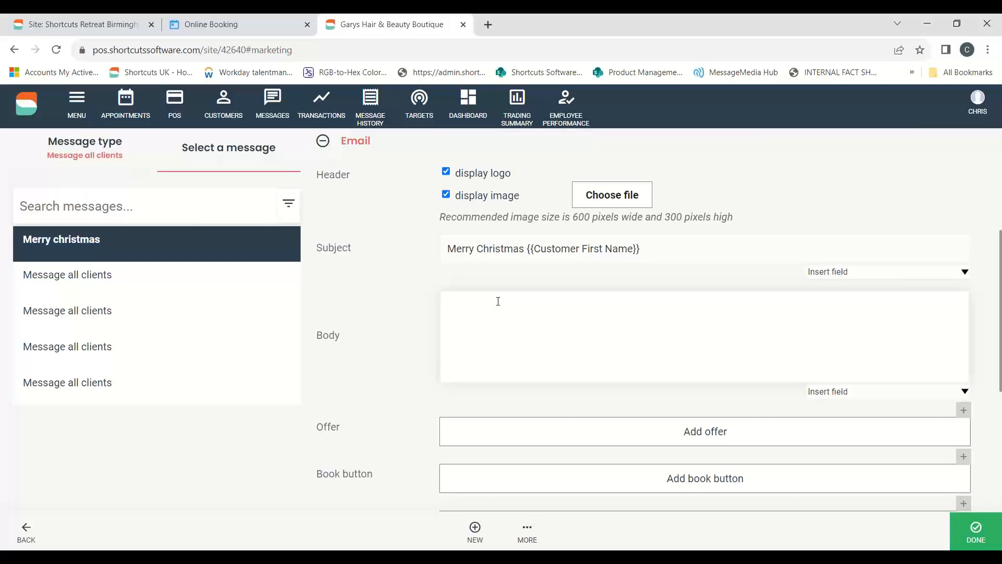
{"action": "type", "text": "We wish you a merry Christmas"}
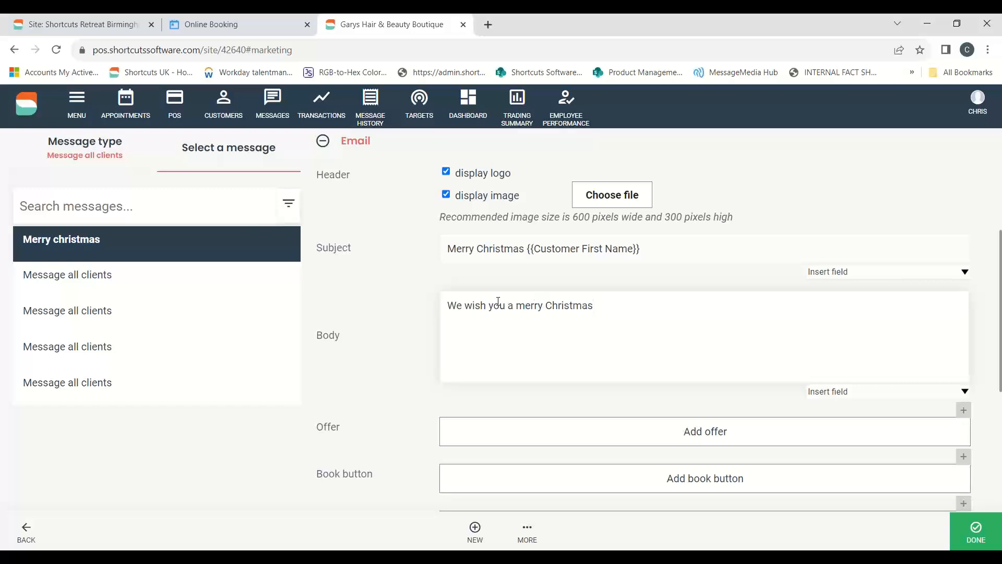
{"action": "left_click", "coordinate": [527, 309]}
{"action": "key", "text": "BackSpace"}
{"action": "type", "text": "M"}
Step: Add an offer block to the email and review its discount code and terms fields
{"action": "scroll", "coordinate": [897, 340], "scroll_direction": "down", "scroll_amount": 1}
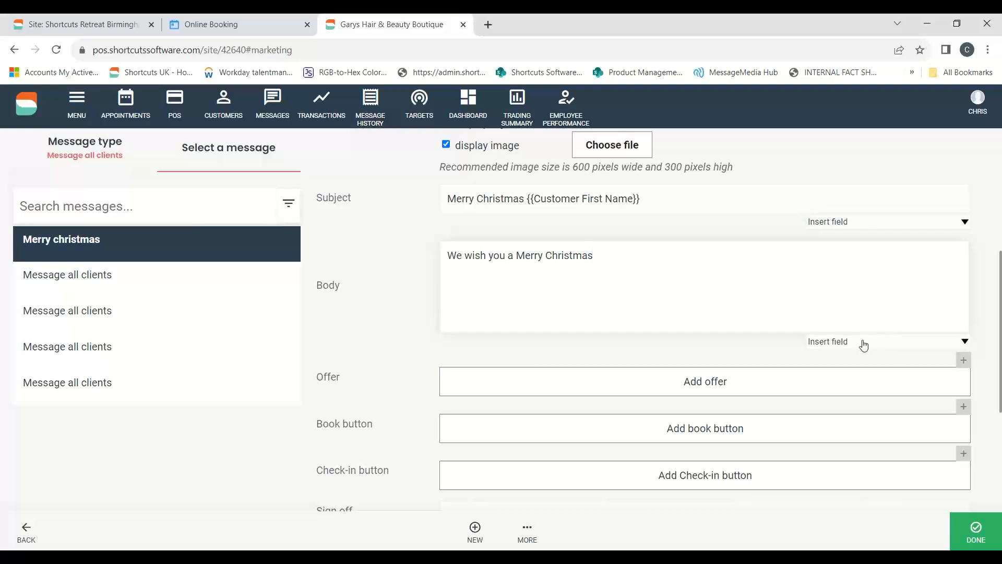
{"action": "left_click", "coordinate": [675, 383]}
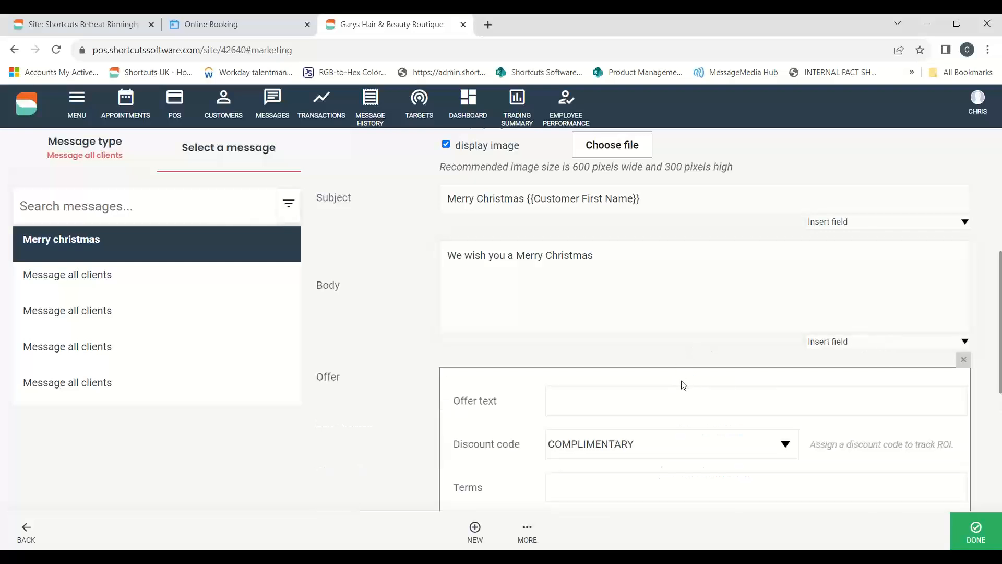
{"action": "scroll", "coordinate": [684, 385], "scroll_direction": "down", "scroll_amount": 2}
{"action": "left_click", "coordinate": [632, 364]}
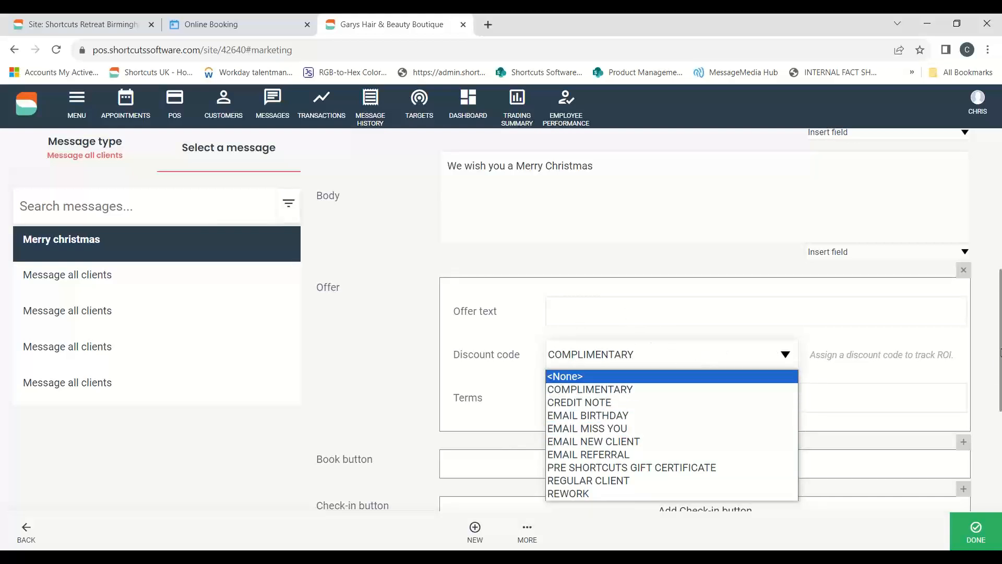
{"action": "left_click", "coordinate": [992, 318]}
{"action": "scroll", "coordinate": [982, 316], "scroll_direction": "down", "scroll_amount": 1}
{"action": "left_click", "coordinate": [563, 345]}
{"action": "scroll", "coordinate": [564, 347], "scroll_direction": "down", "scroll_amount": 1}
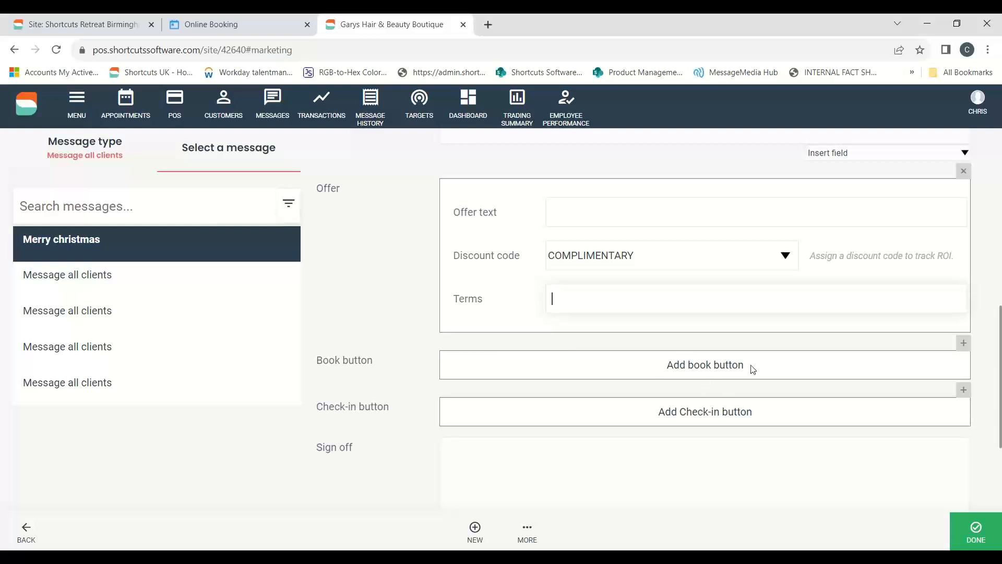
Step: Add a Book Now button to the Christmas email
{"action": "left_click", "coordinate": [687, 365]}
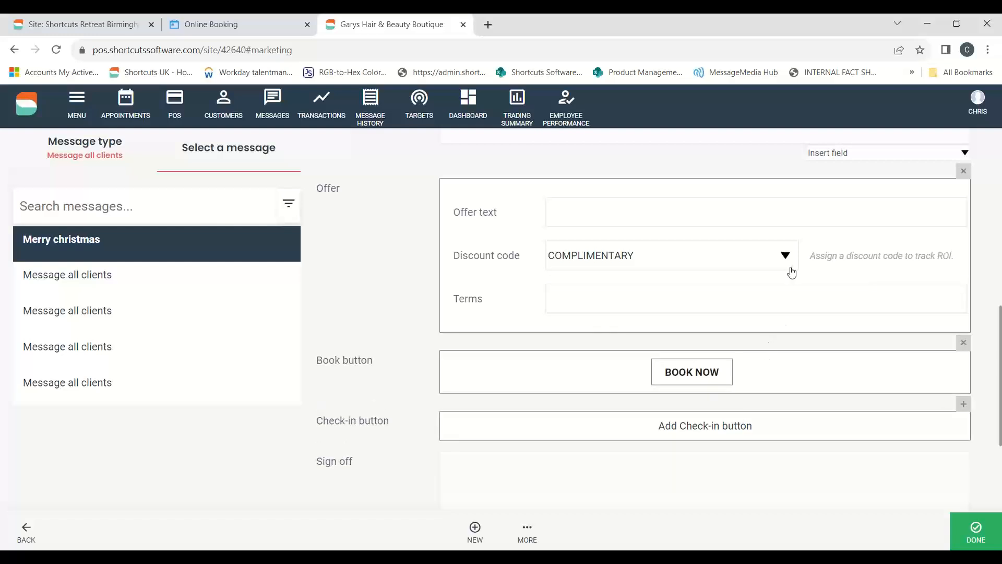
{"action": "scroll", "coordinate": [792, 260], "scroll_direction": "down", "scroll_amount": 3}
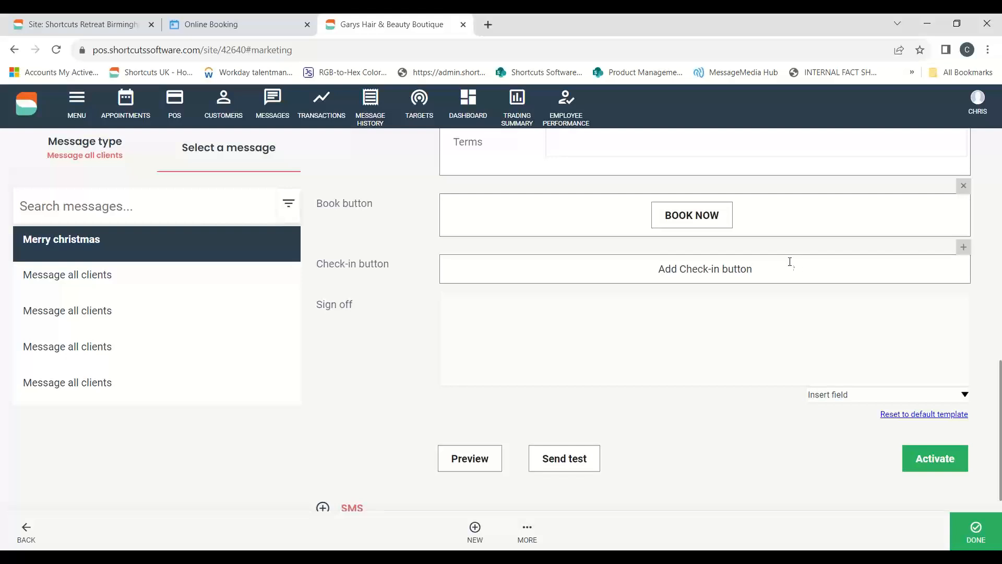
{"action": "left_click", "coordinate": [449, 312]}
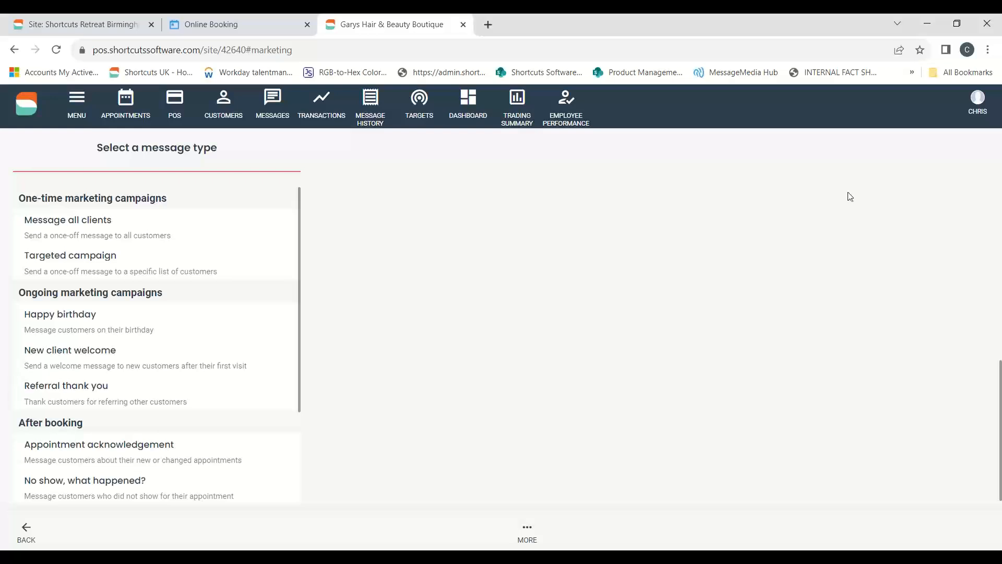
Step: Start a targeted campaign and set its recipients to use an imported customer list
{"action": "left_click", "coordinate": [52, 258]}
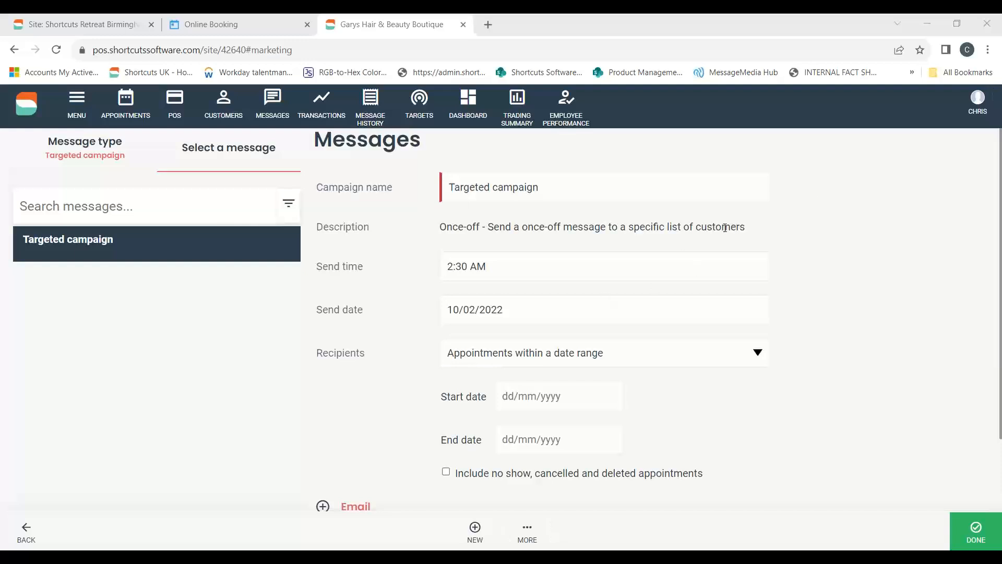
{"action": "scroll", "coordinate": [725, 228], "scroll_direction": "down", "scroll_amount": 1}
{"action": "left_click", "coordinate": [508, 214]}
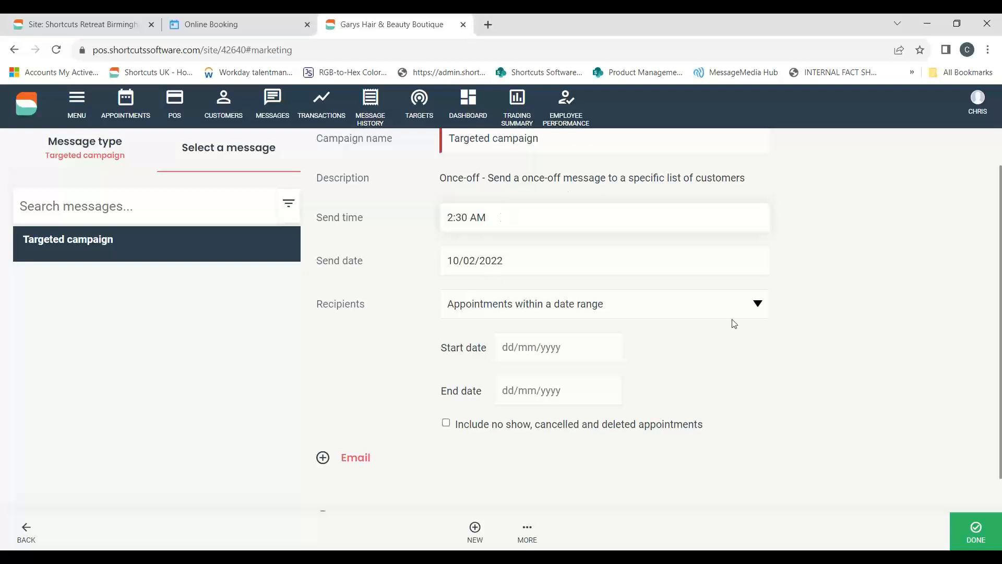
{"action": "scroll", "coordinate": [857, 244], "scroll_direction": "down", "scroll_amount": 1}
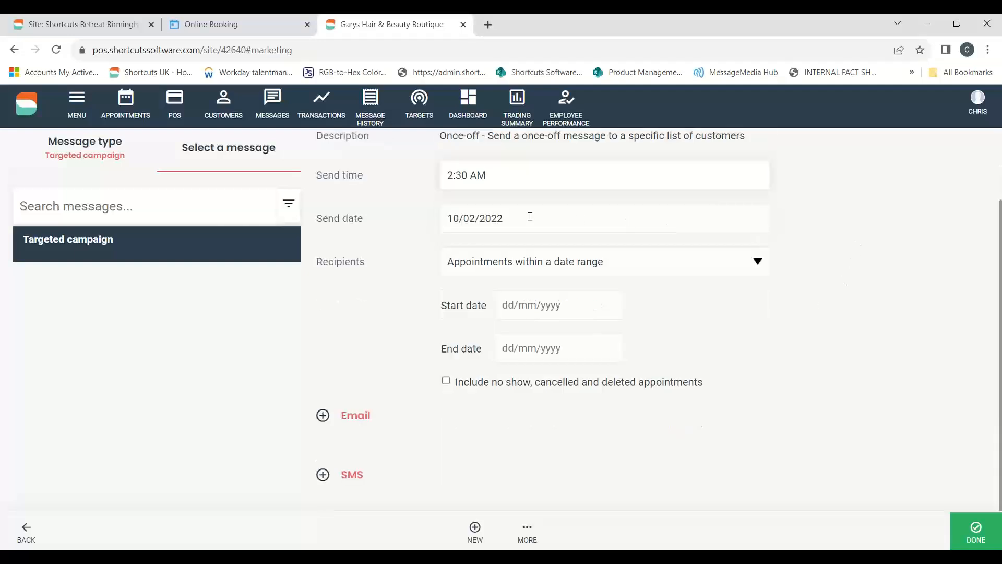
{"action": "left_click_drag", "start_coordinate": [316, 261], "coordinate": [368, 261]}
{"action": "left_click", "coordinate": [739, 256]}
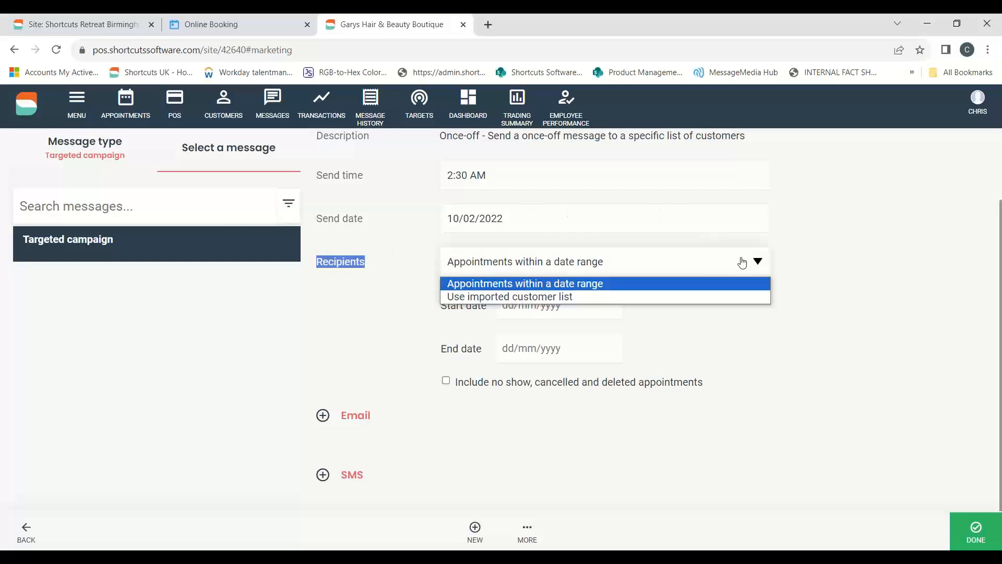
{"action": "left_click", "coordinate": [470, 297]}
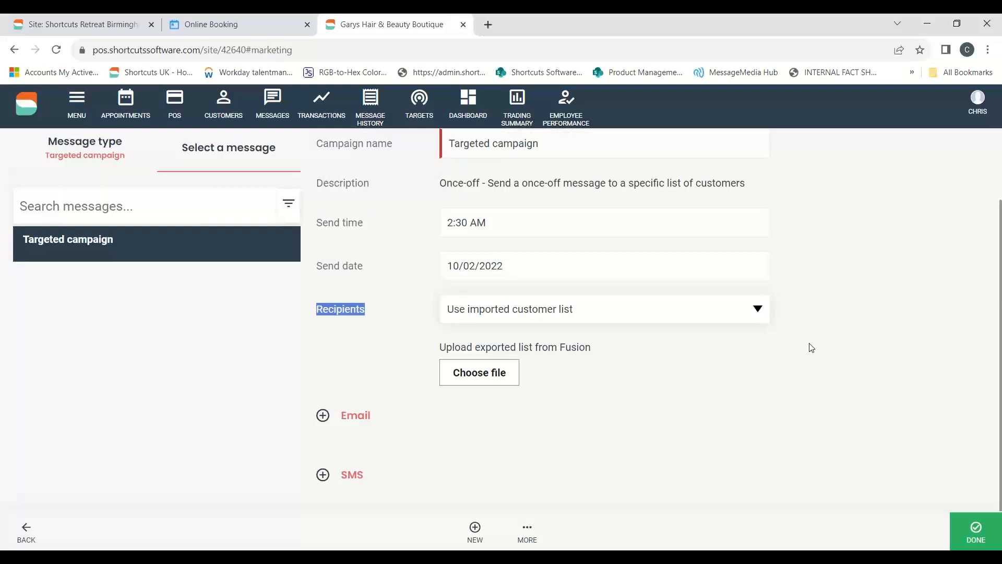
{"action": "left_click_drag", "start_coordinate": [562, 347], "coordinate": [600, 347]}
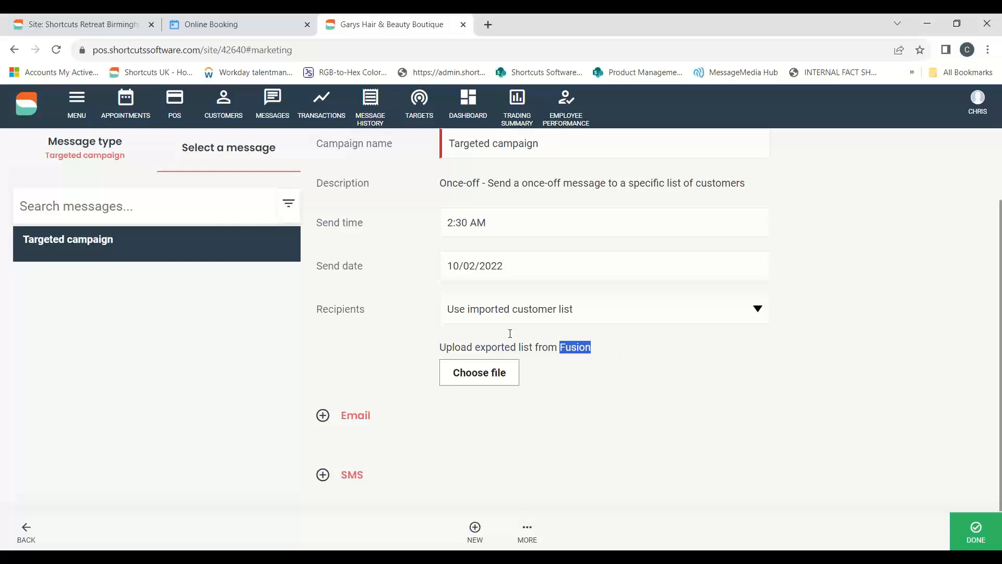
Step: Switch to the remote desktop till and open the Marketing tool
{"action": "left_click", "coordinate": [368, 557]}
{"action": "left_click", "coordinate": [426, 509]}
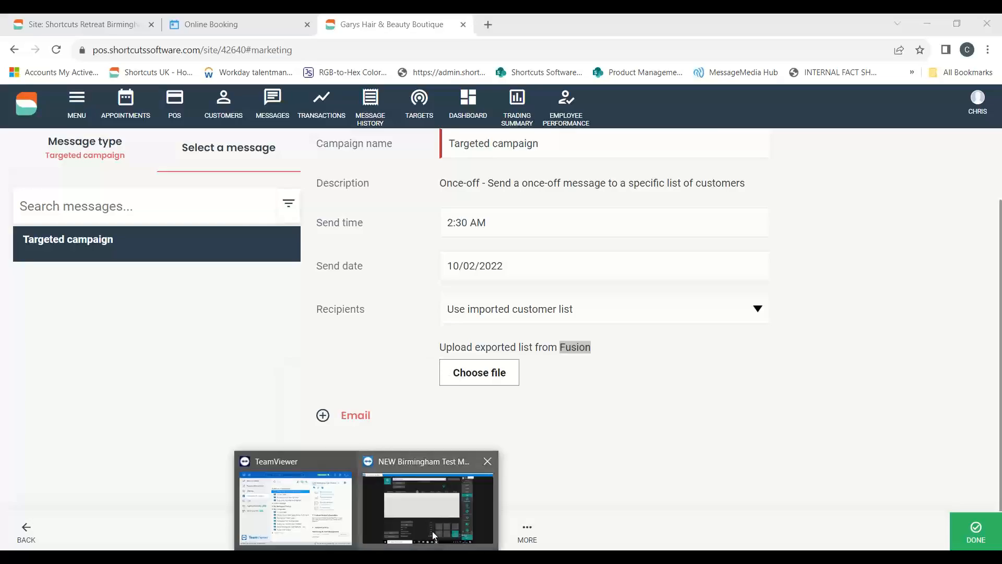
{"action": "left_click", "coordinate": [426, 522]}
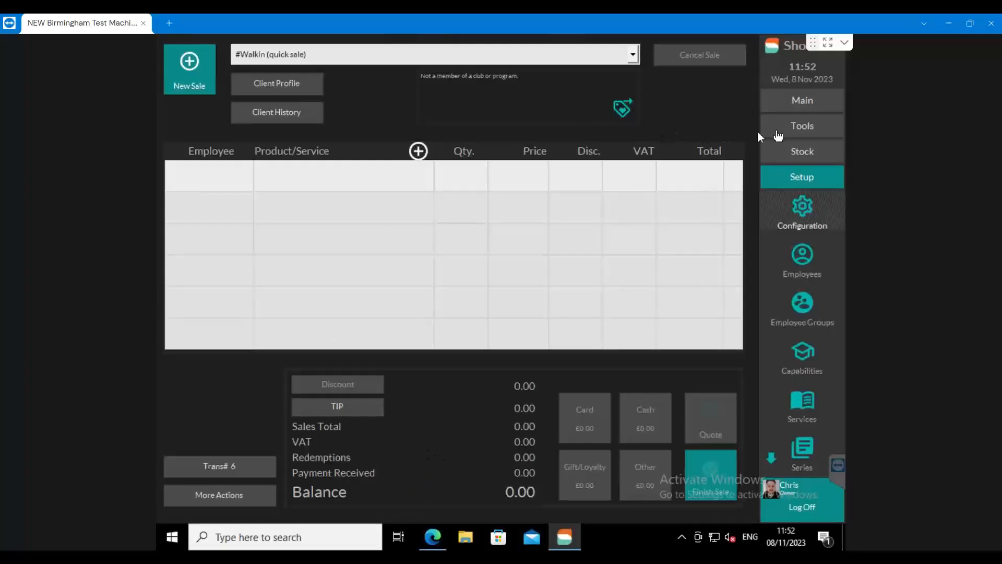
{"action": "left_click", "coordinate": [782, 131]}
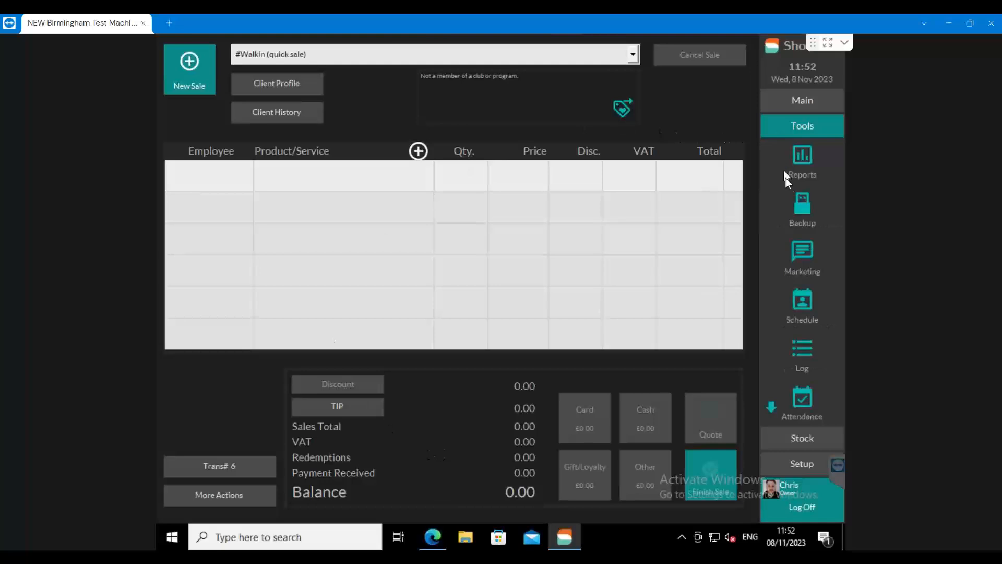
{"action": "left_click", "coordinate": [804, 249]}
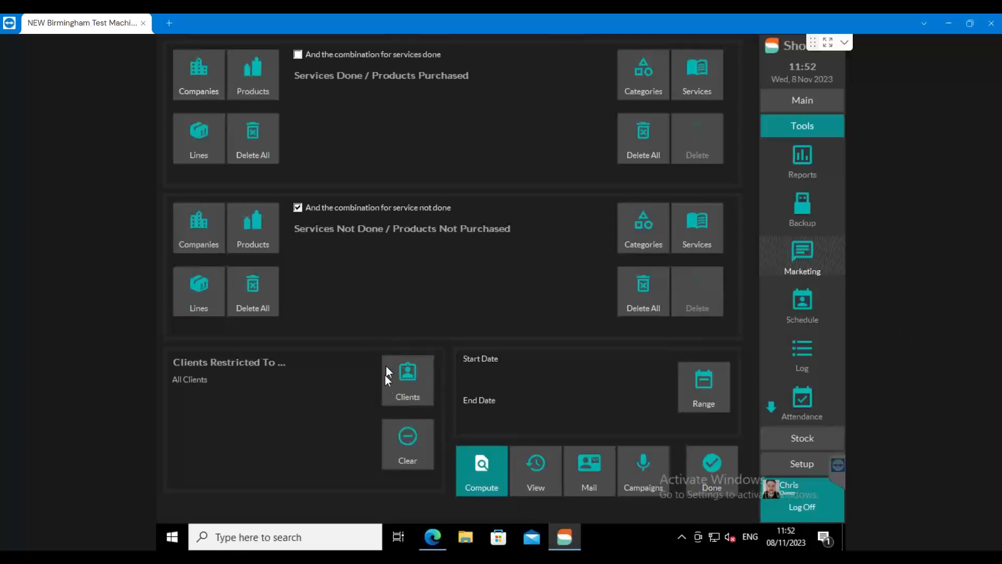
Step: Restrict the marketing list's clients to those whose preferred employee is Gareth, then clear the client restriction
{"action": "left_click", "coordinate": [408, 372]}
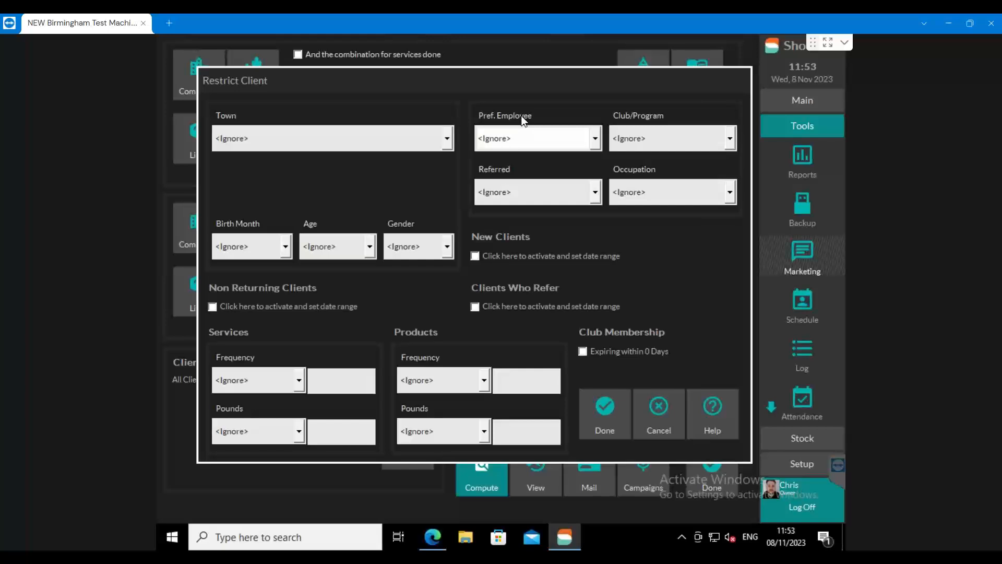
{"action": "left_click", "coordinate": [595, 139]}
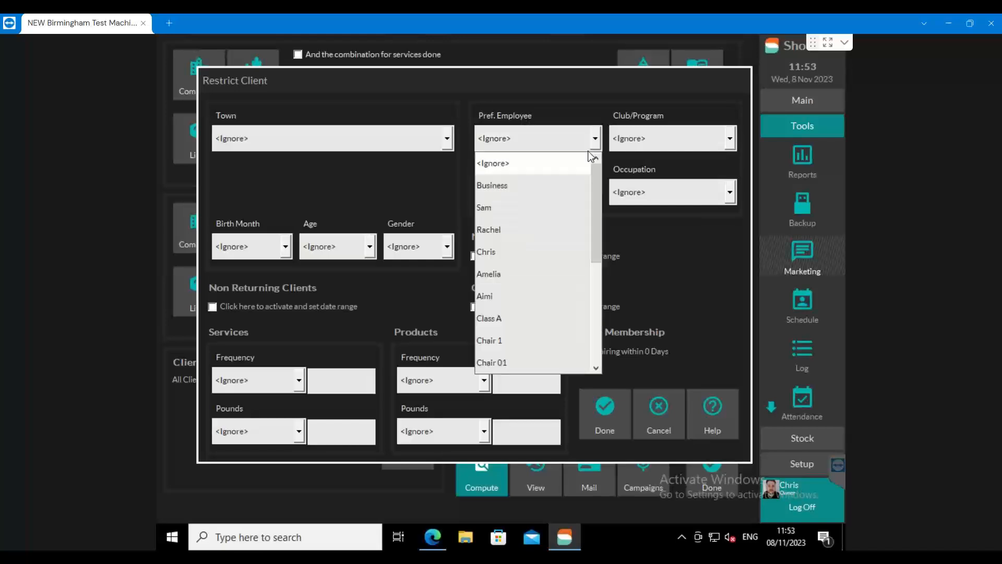
{"action": "scroll", "coordinate": [532, 261], "scroll_direction": "down", "scroll_amount": 3}
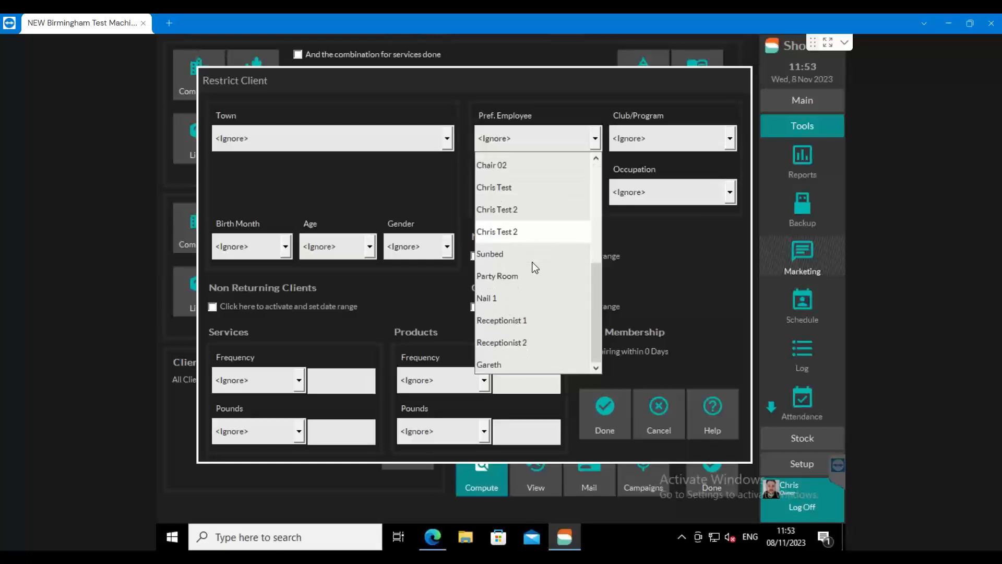
{"action": "left_click", "coordinate": [498, 365]}
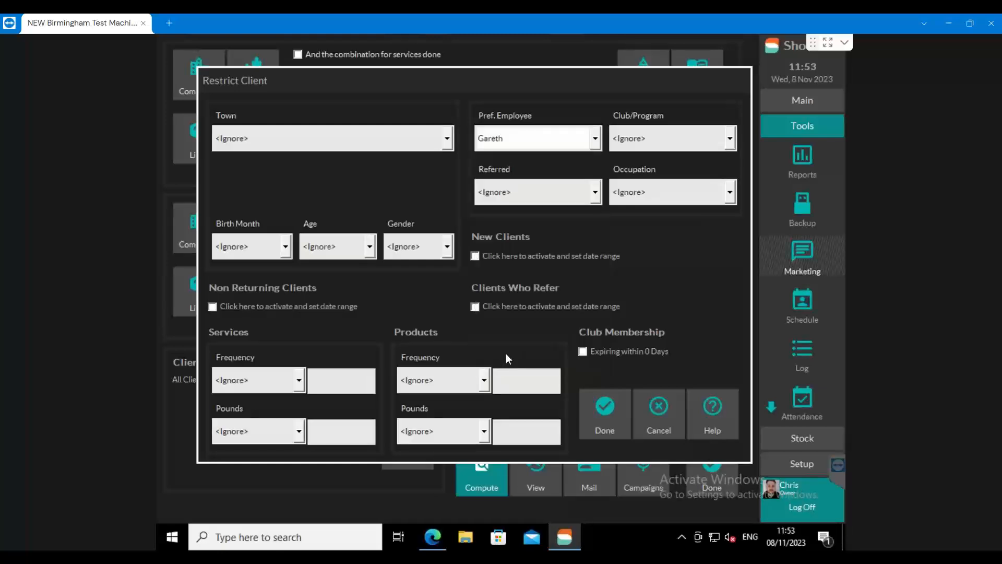
{"action": "left_click", "coordinate": [604, 407]}
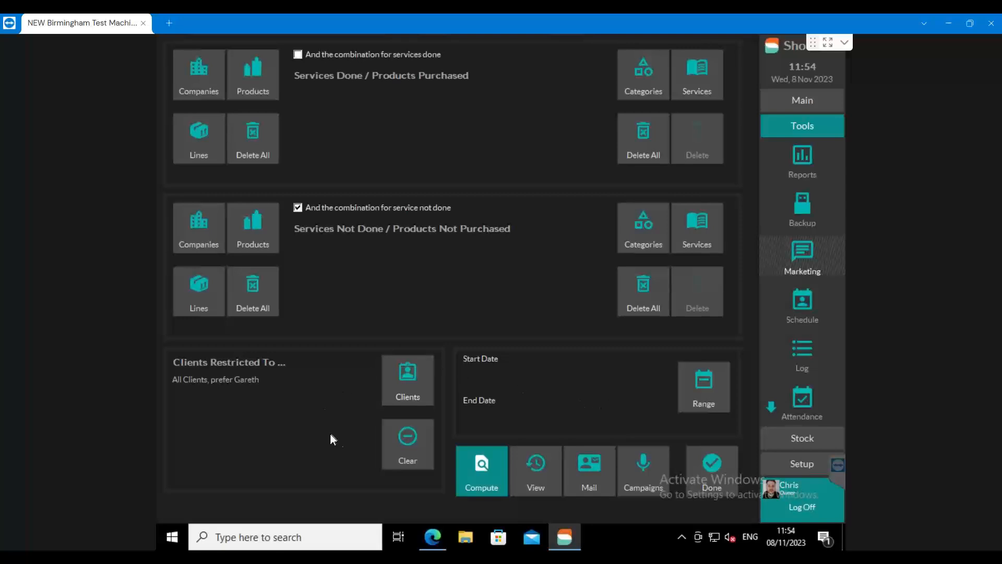
{"action": "left_click", "coordinate": [393, 443]}
Step: Add the American Crew company to the services done / products purchased list
{"action": "left_click", "coordinate": [203, 69]}
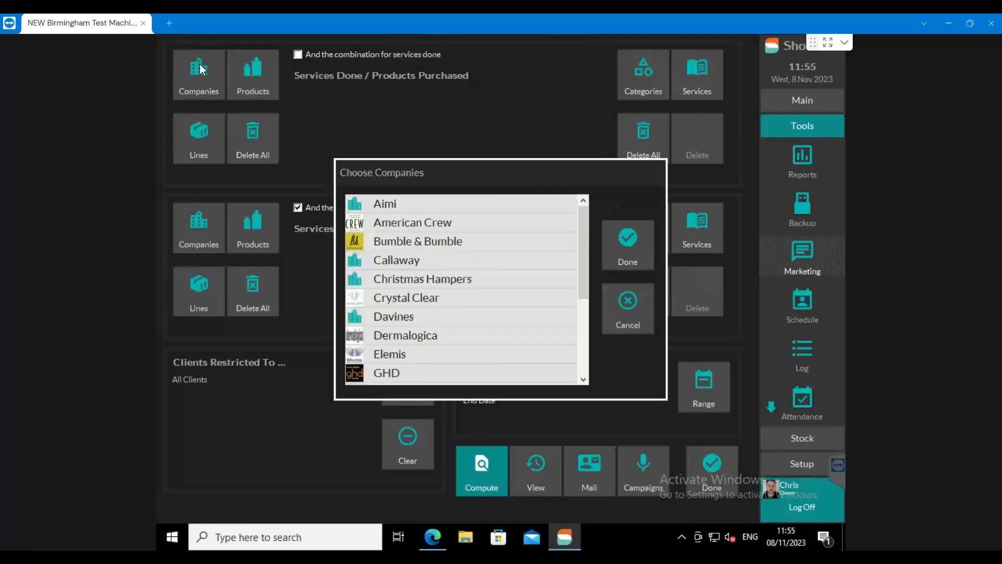
{"action": "left_click", "coordinate": [421, 224]}
{"action": "left_click", "coordinate": [622, 249]}
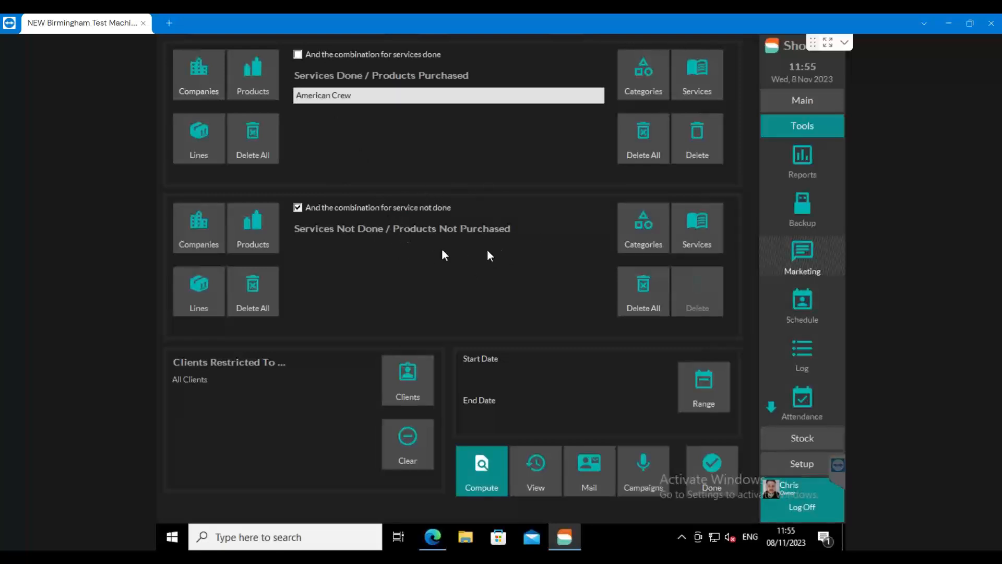
Step: Add the Crystal Clear company to the services not done / products not purchased list, then clear both lists
{"action": "left_click", "coordinate": [207, 232]}
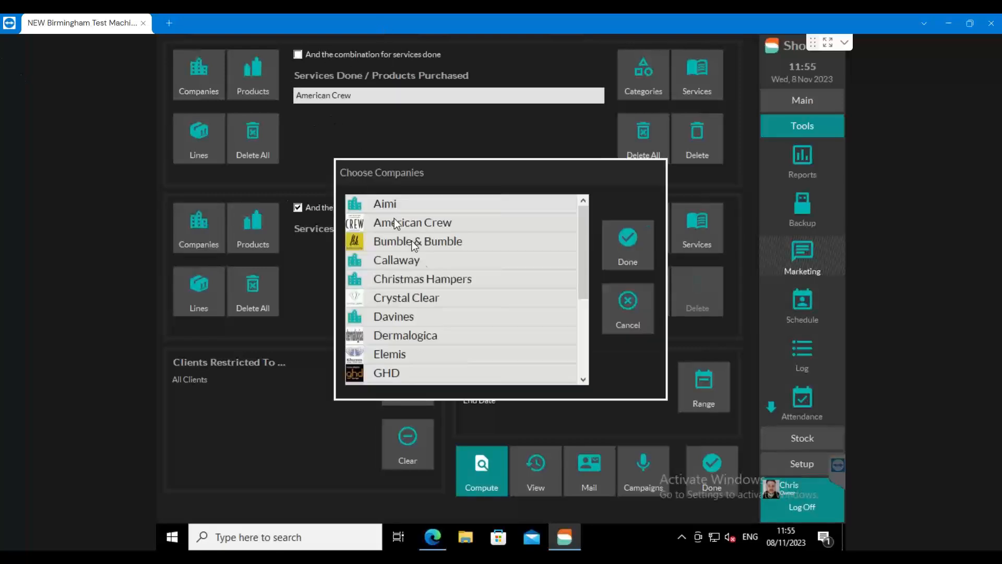
{"action": "left_click", "coordinate": [409, 295]}
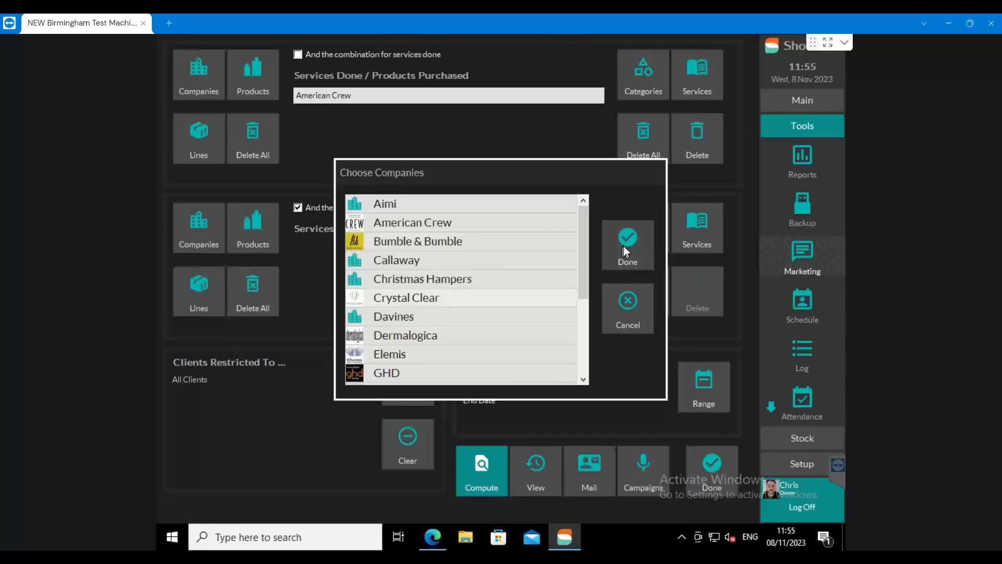
{"action": "left_click", "coordinate": [626, 246]}
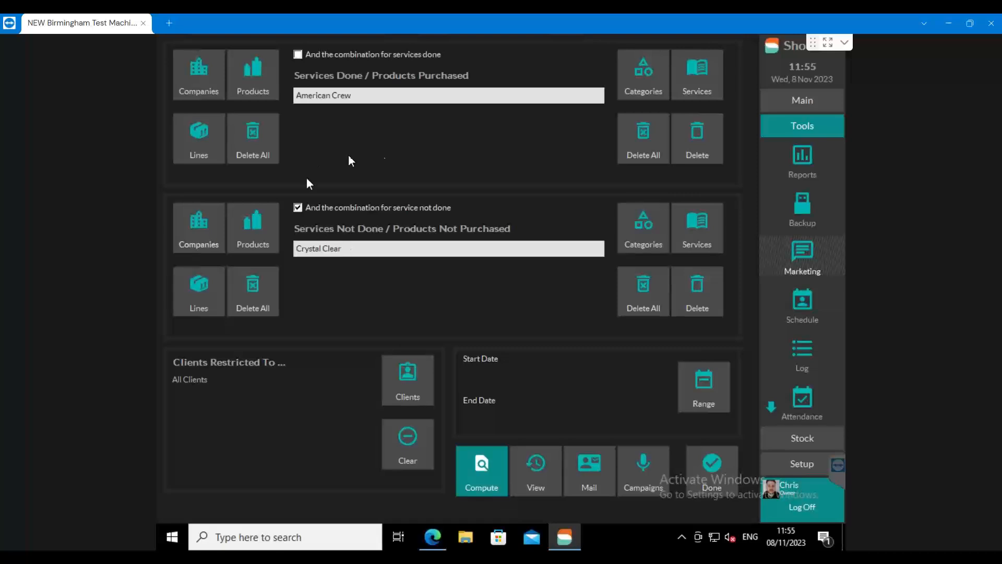
{"action": "left_click", "coordinate": [642, 149]}
{"action": "left_click", "coordinate": [642, 284]}
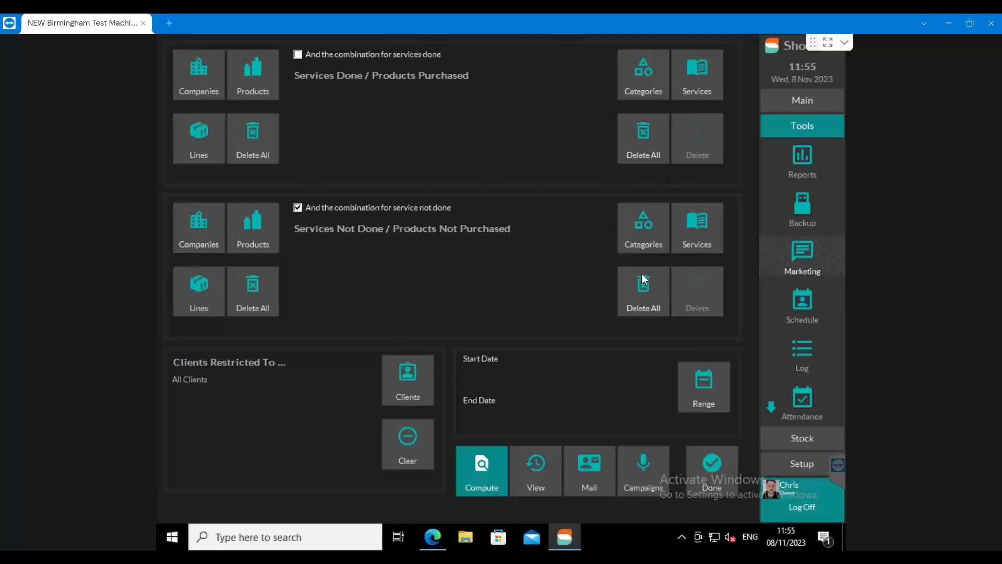
Step: Add the Wella Accessories line to the services done / products purchased list
{"action": "left_click", "coordinate": [196, 131]}
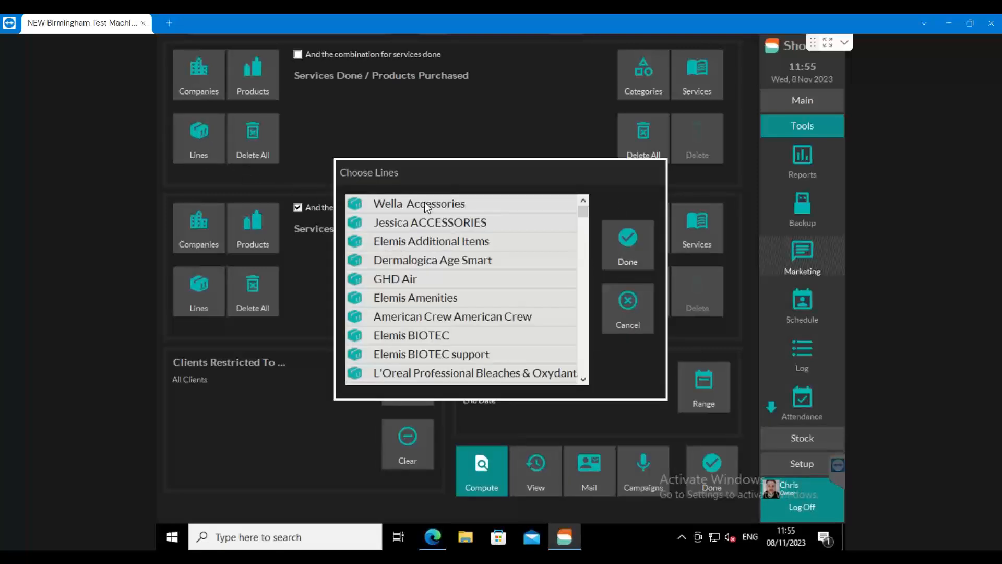
{"action": "left_click", "coordinate": [632, 241]}
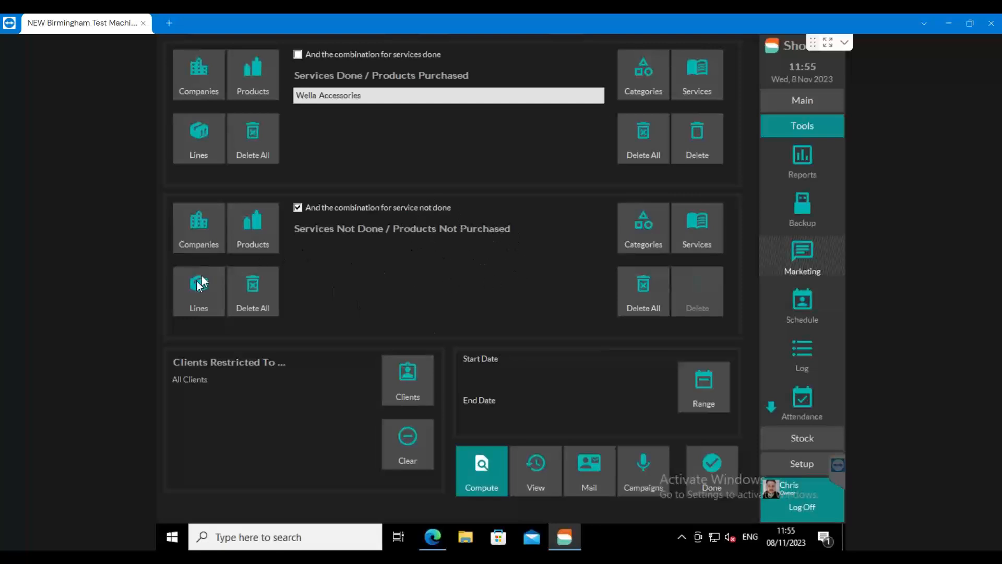
Step: Add the Jessica ACCESSORIES line to the products not purchased list, then clear both lists
{"action": "left_click", "coordinate": [209, 296]}
{"action": "left_click", "coordinate": [491, 224]}
{"action": "left_click", "coordinate": [628, 240]}
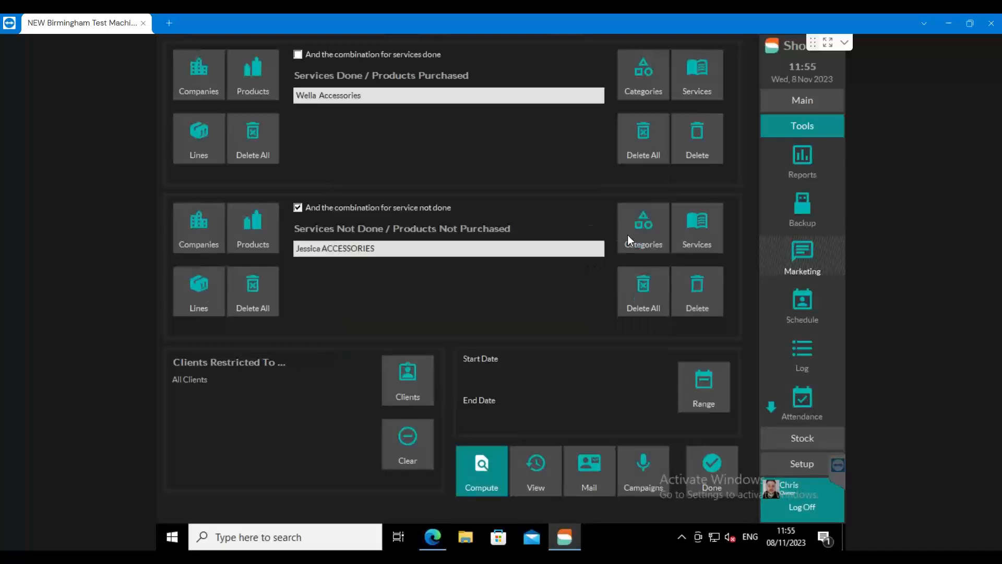
{"action": "left_click", "coordinate": [652, 297]}
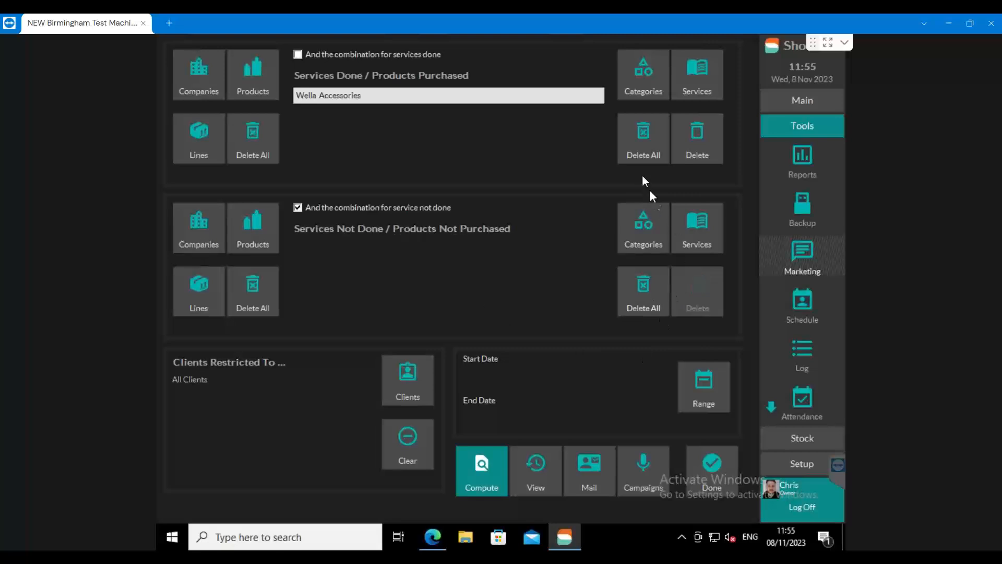
{"action": "left_click", "coordinate": [635, 160]}
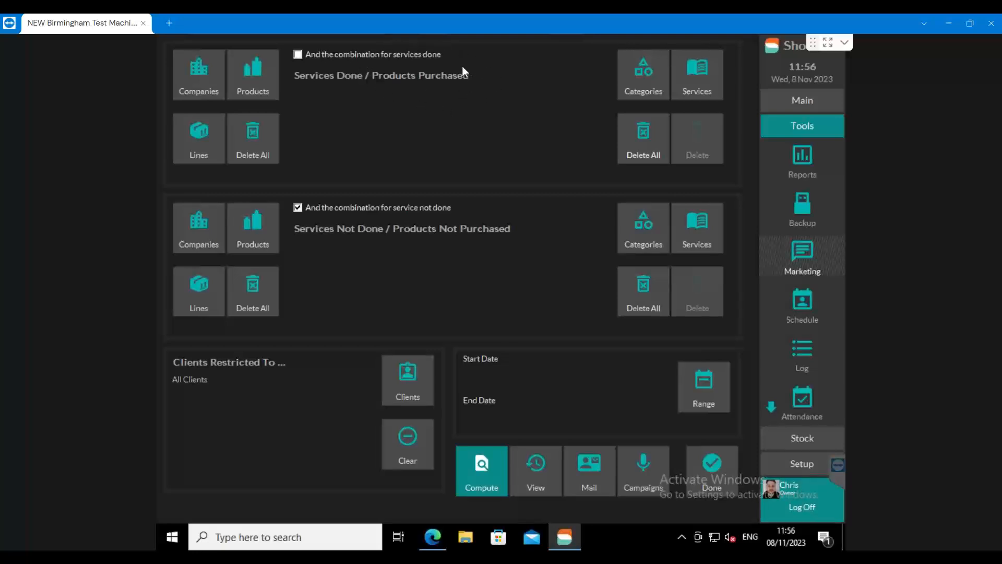
Step: Add the Aimi Styling Shampoo 500ml product to the services done / products purchased list
{"action": "left_click", "coordinate": [263, 61]}
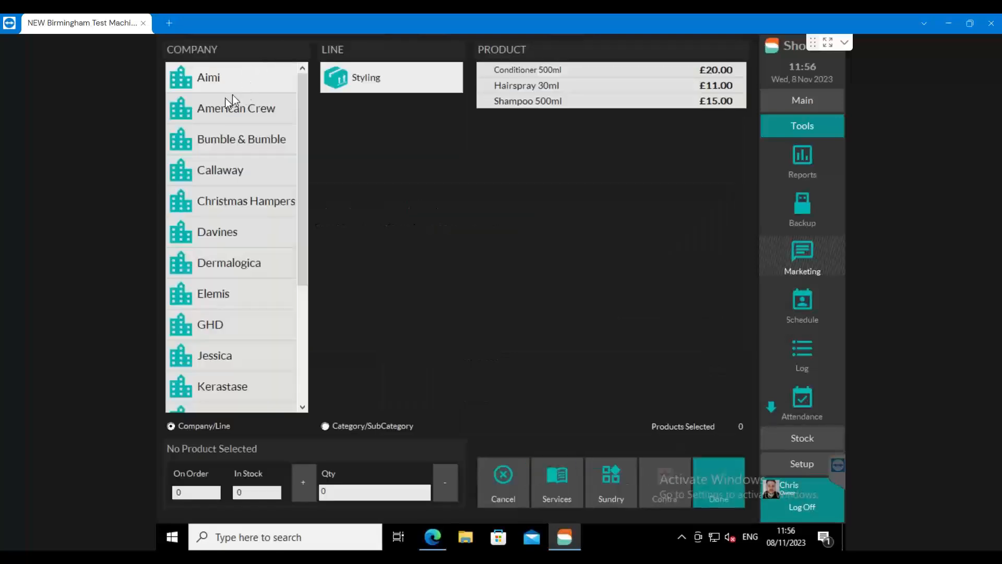
{"action": "left_click", "coordinate": [518, 102]}
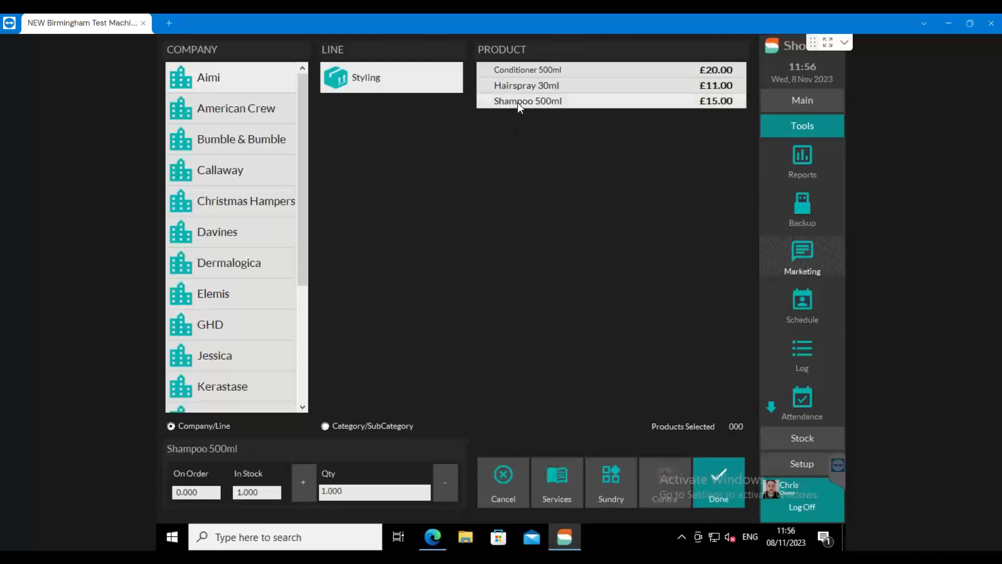
{"action": "left_click", "coordinate": [717, 473]}
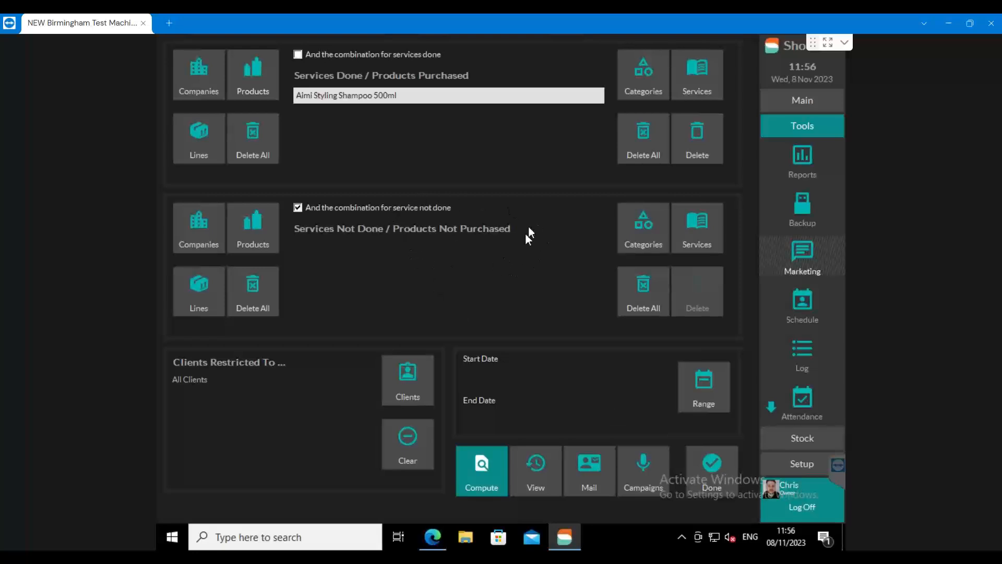
Step: Add the Aimi Styling Conditioner 500ml product to the products not purchased list, then clear both lists
{"action": "left_click", "coordinate": [260, 212]}
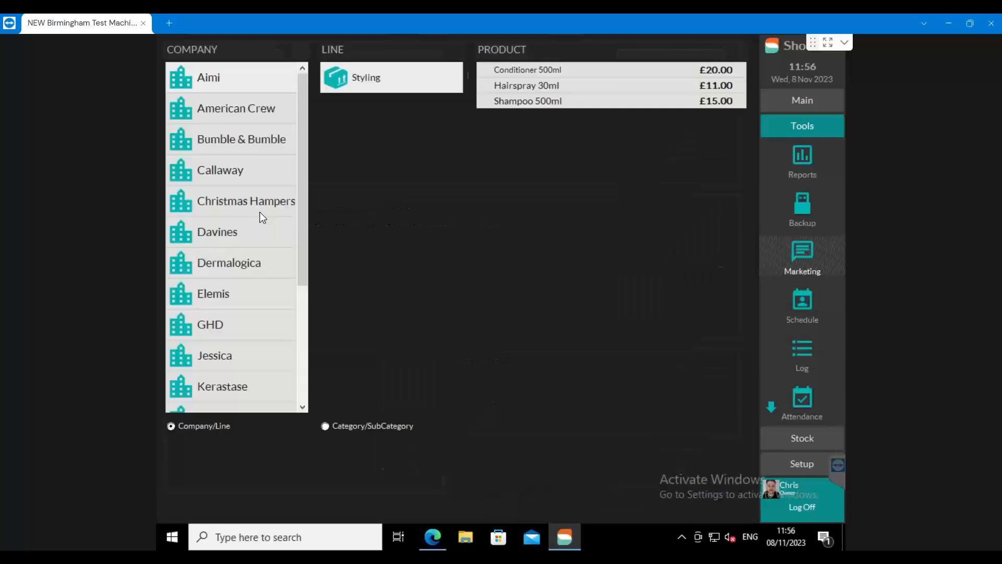
{"action": "left_click", "coordinate": [508, 73]}
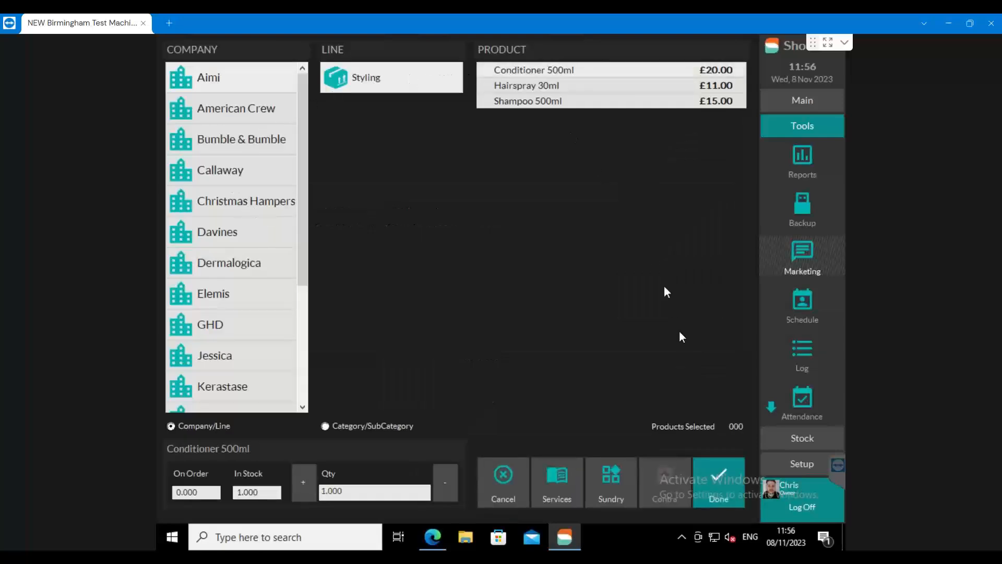
{"action": "left_click", "coordinate": [718, 472]}
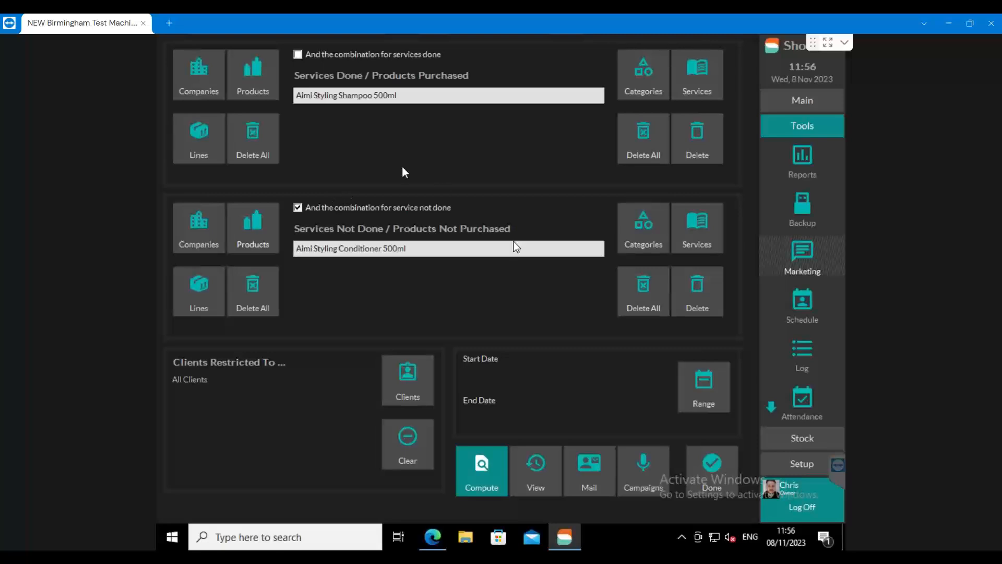
{"action": "left_click", "coordinate": [638, 300]}
{"action": "left_click", "coordinate": [652, 153]}
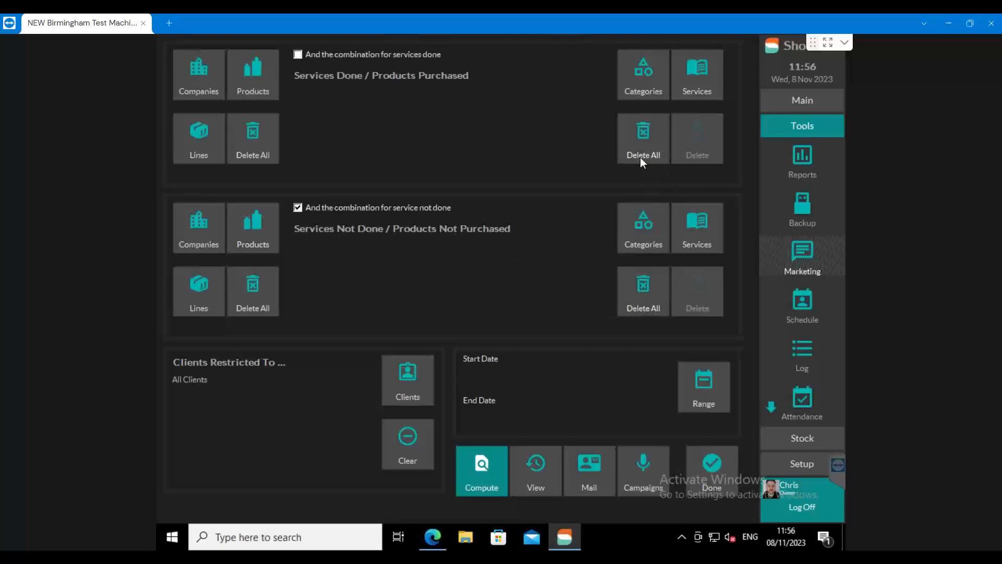
Step: Add the Colour category to the services done / products purchased list
{"action": "left_click", "coordinate": [644, 57]}
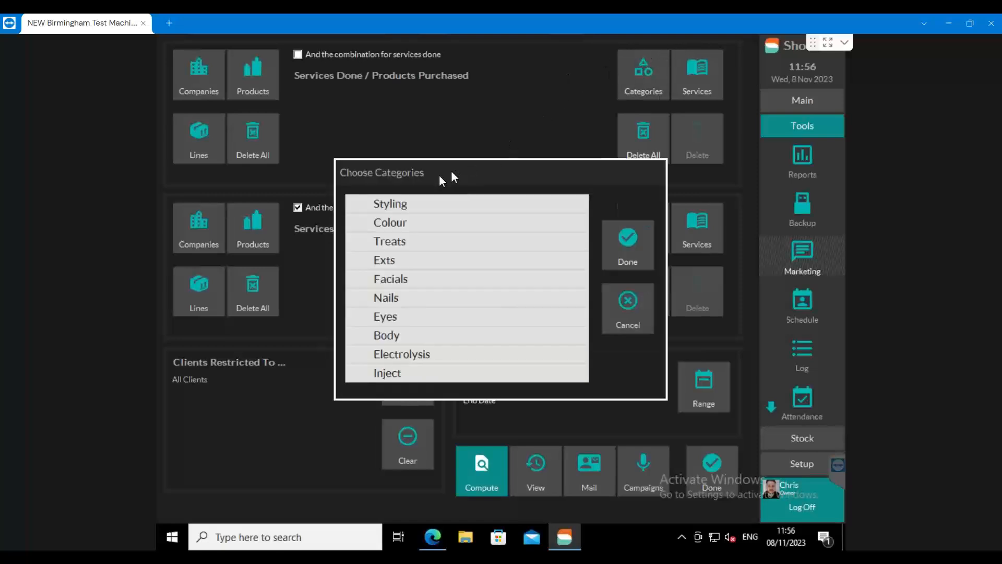
{"action": "left_click", "coordinate": [388, 225]}
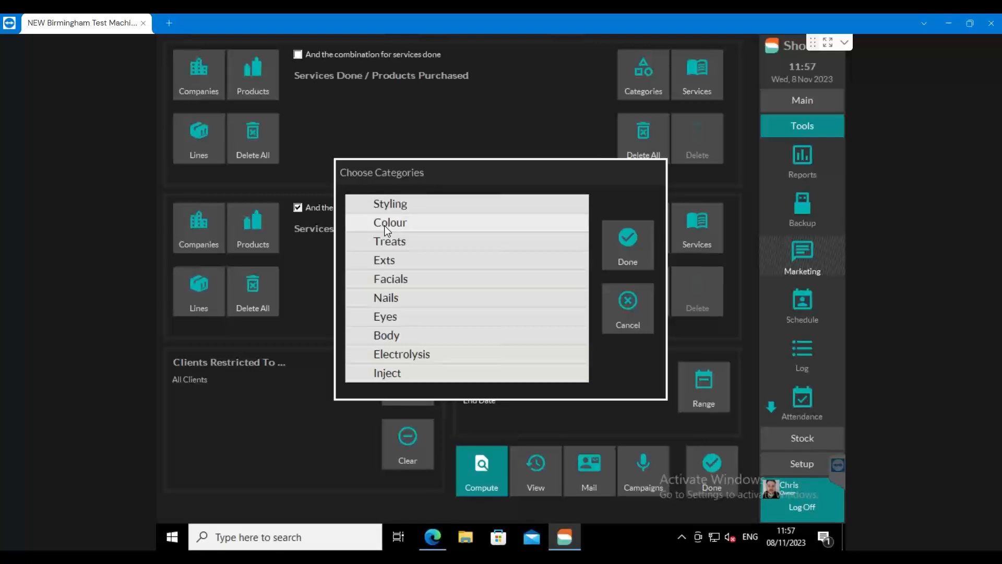
{"action": "left_click", "coordinate": [628, 243]}
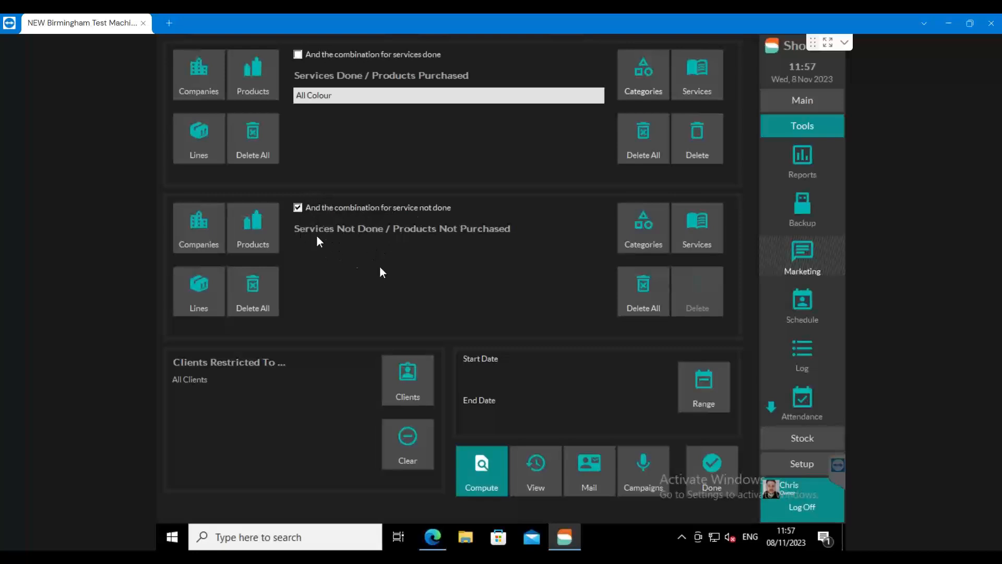
Step: Add the Styling category to the services not done list, then clear both lists
{"action": "left_click", "coordinate": [625, 224]}
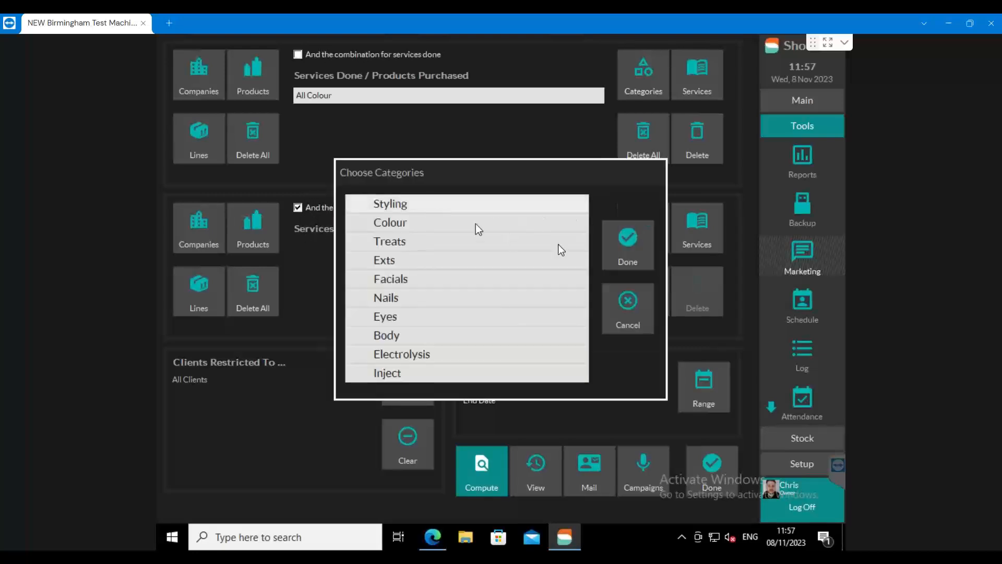
{"action": "left_click", "coordinate": [649, 244]}
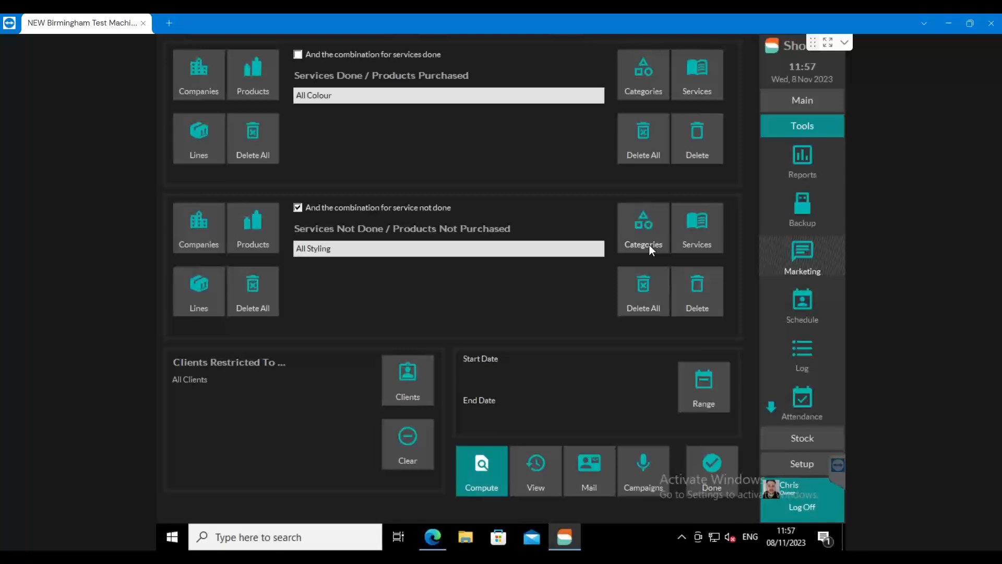
{"action": "left_click", "coordinate": [637, 273]}
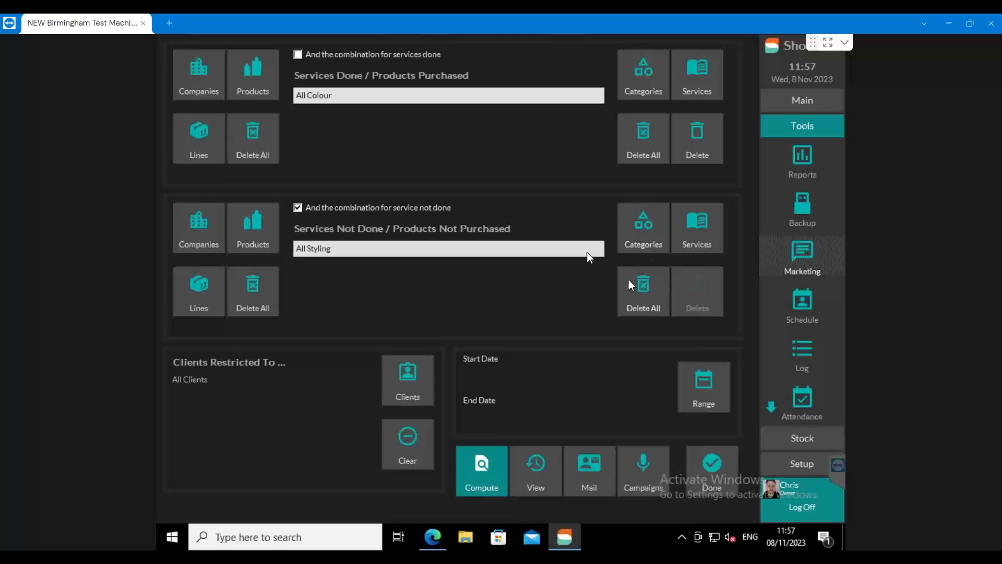
{"action": "left_click", "coordinate": [622, 157]}
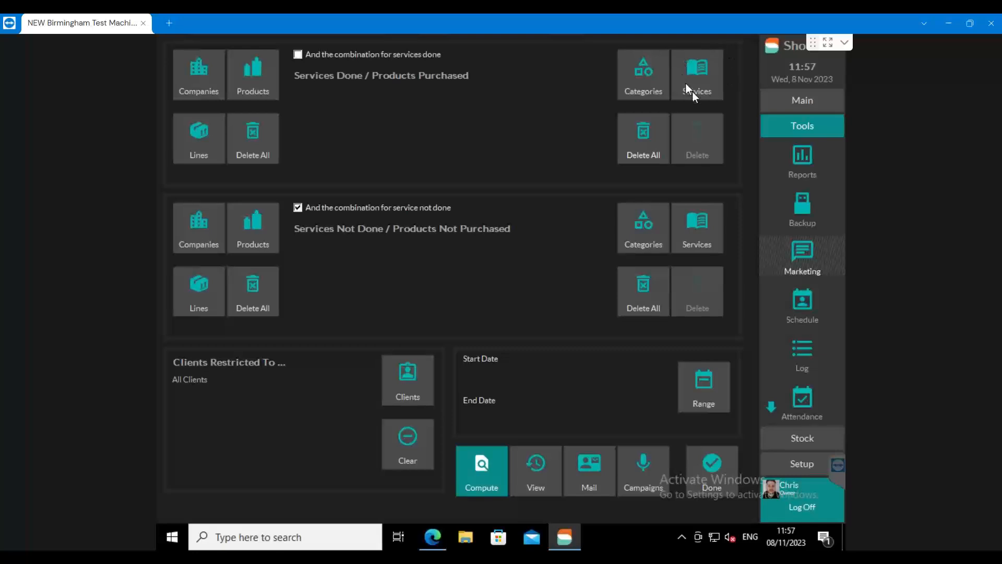
Step: Add the Colour service Highlights Half Head to the services done / products purchased list
{"action": "left_click", "coordinate": [704, 71]}
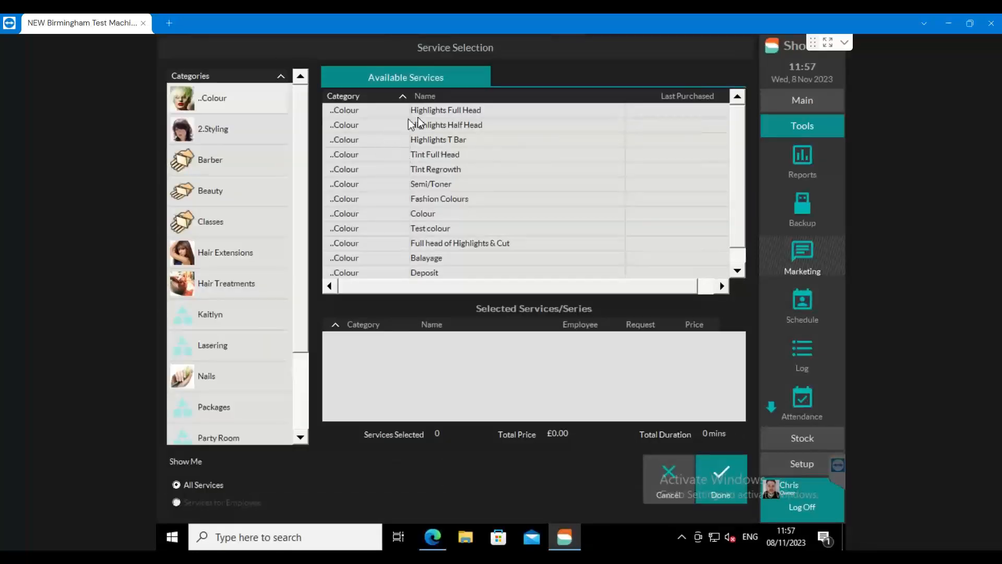
{"action": "left_click", "coordinate": [461, 124]}
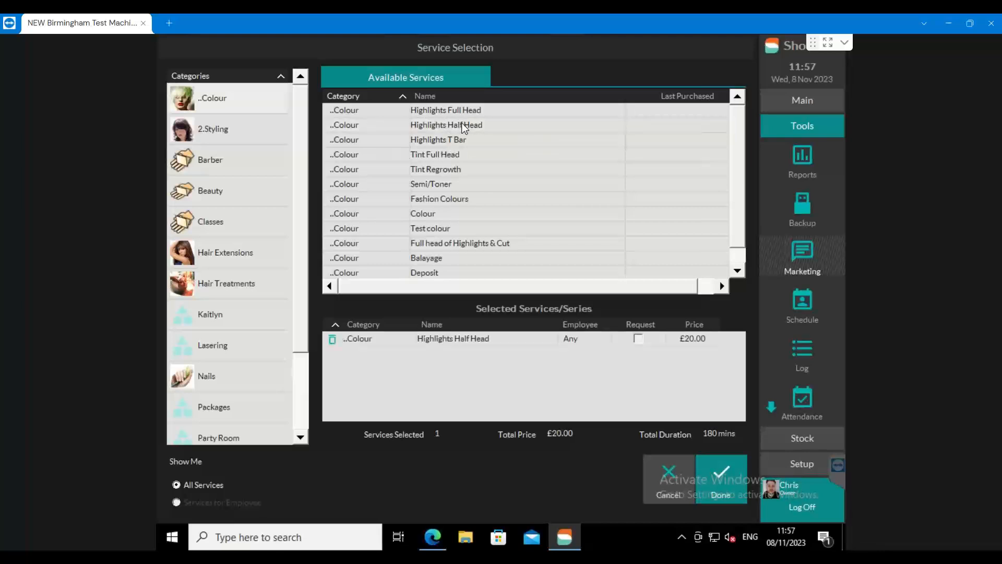
{"action": "left_click", "coordinate": [719, 462]}
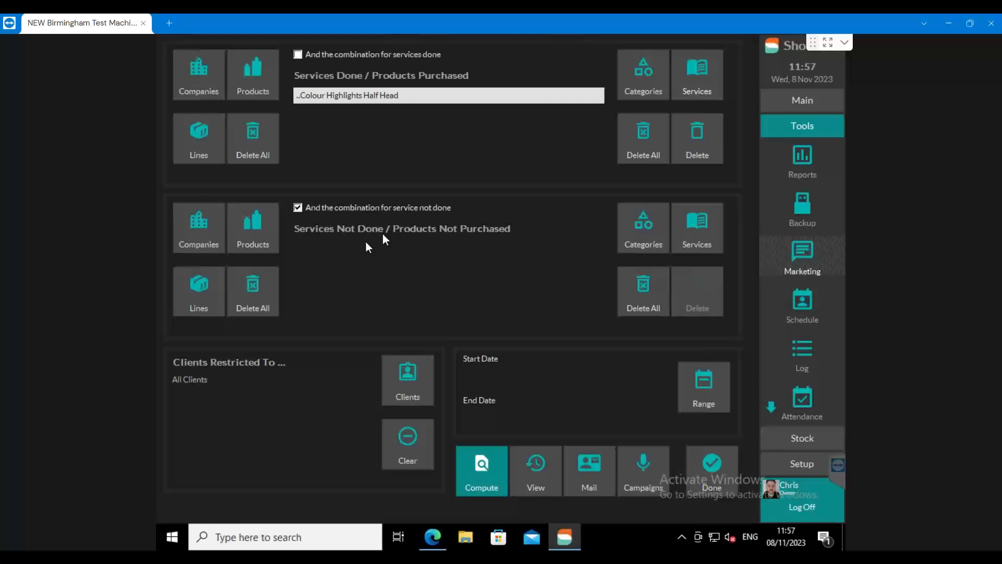
Step: Add the Colour service Highlights Full Head to the services not done / products not purchased list
{"action": "left_click", "coordinate": [687, 238]}
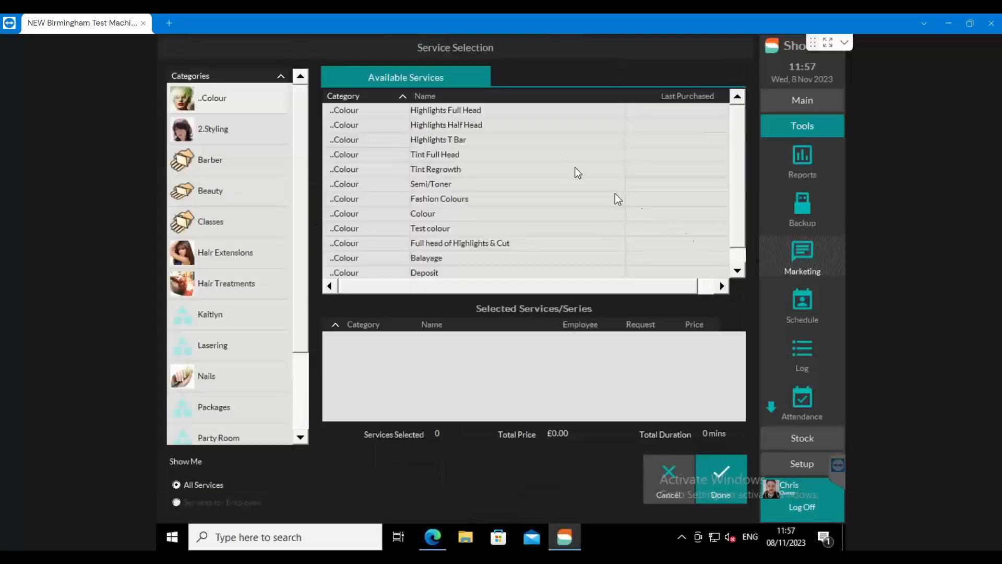
{"action": "left_click", "coordinate": [474, 110]}
{"action": "left_click", "coordinate": [725, 483]}
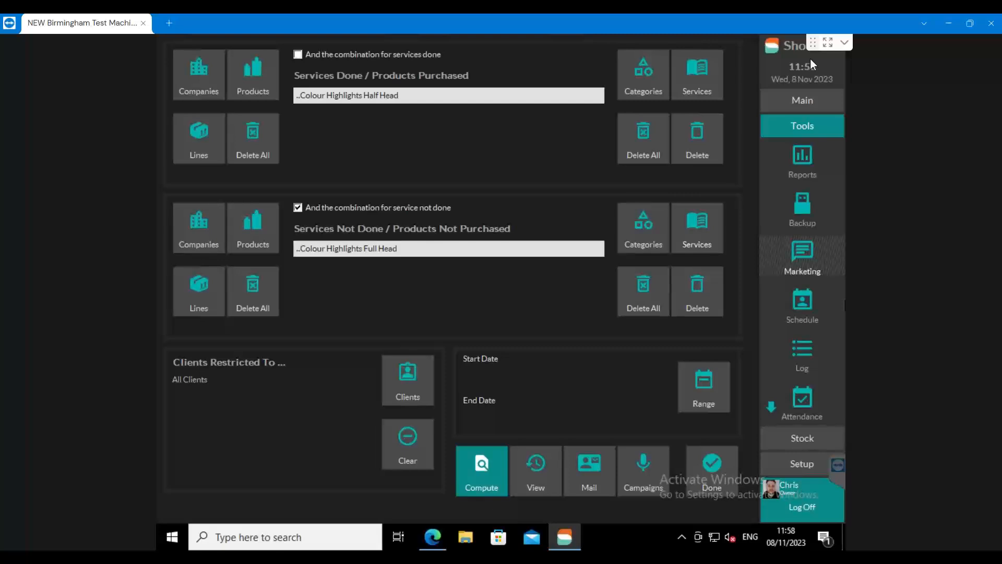
Step: Clear both service lists and add the Colour category to the services done / products purchased list
{"action": "left_click", "coordinate": [642, 290]}
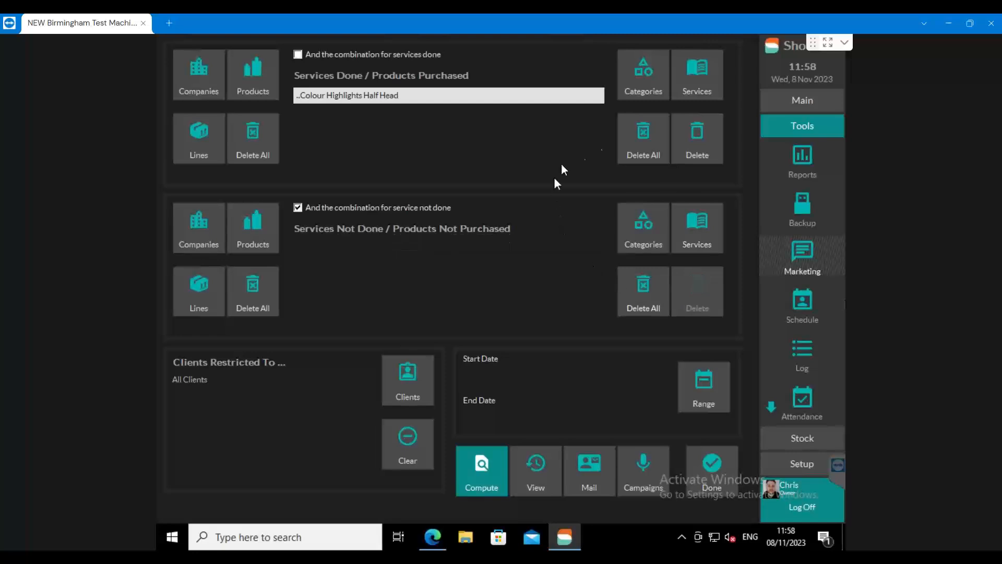
{"action": "left_click", "coordinate": [642, 139]}
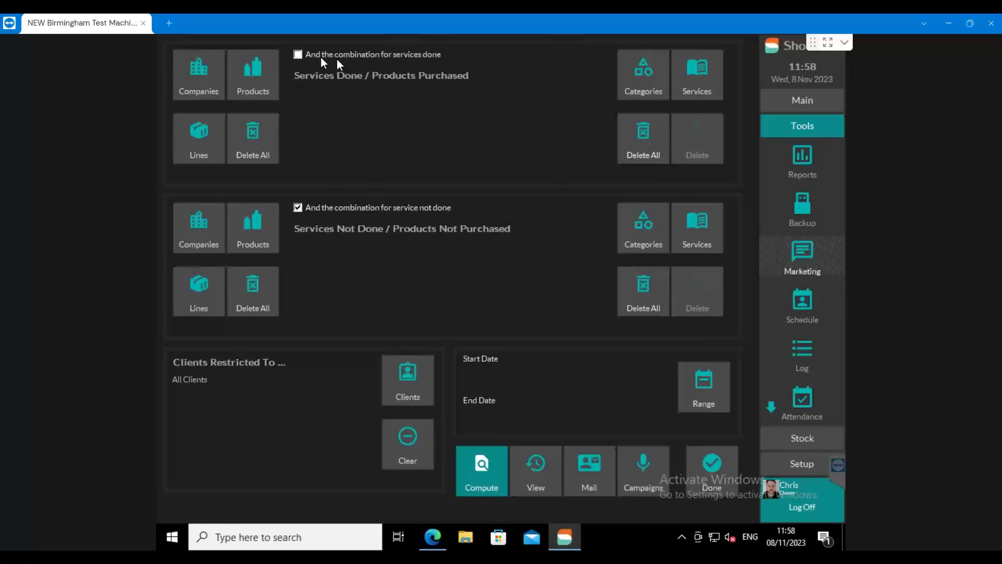
{"action": "left_click", "coordinate": [645, 70]}
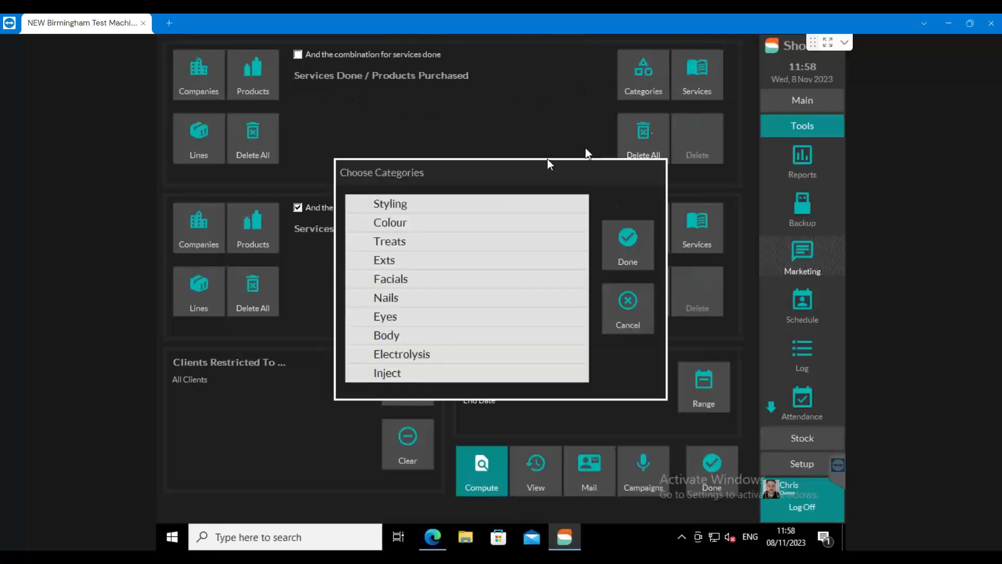
{"action": "left_click", "coordinate": [406, 224]}
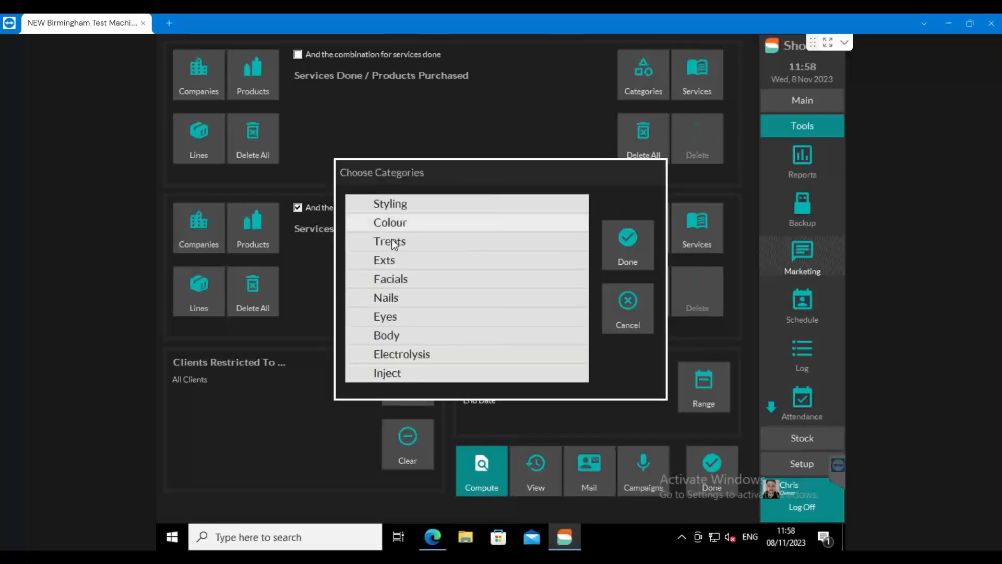
{"action": "left_click", "coordinate": [628, 251]}
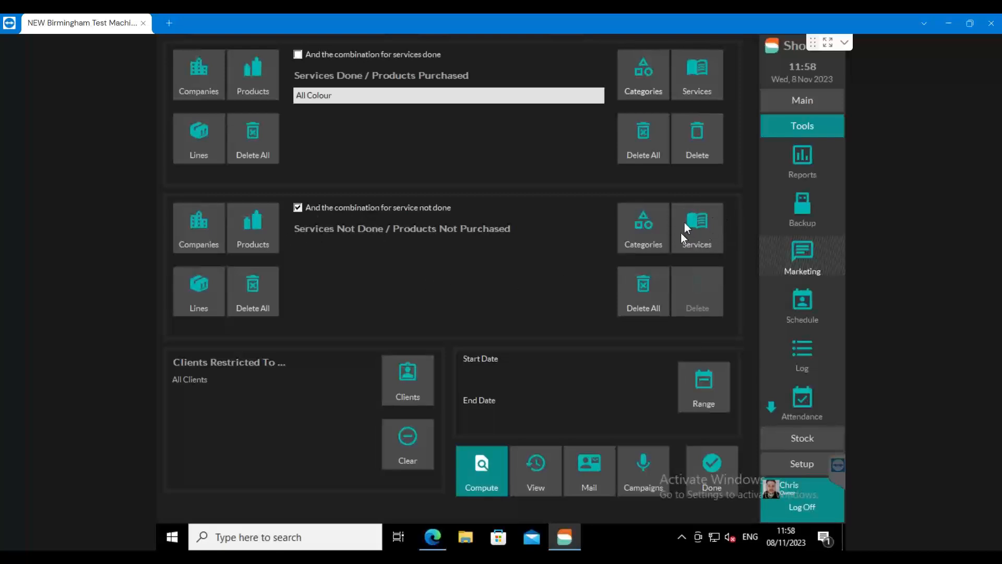
Step: Add the Treatments service emulsion treatments to the services not done / products not purchased list
{"action": "left_click", "coordinate": [706, 219]}
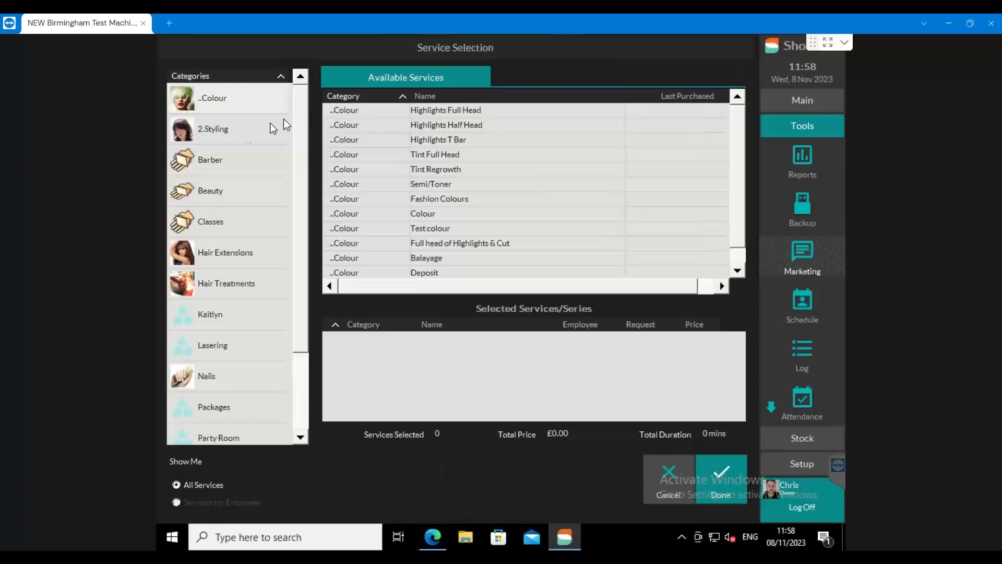
{"action": "left_click_drag", "start_coordinate": [296, 172], "coordinate": [297, 267]}
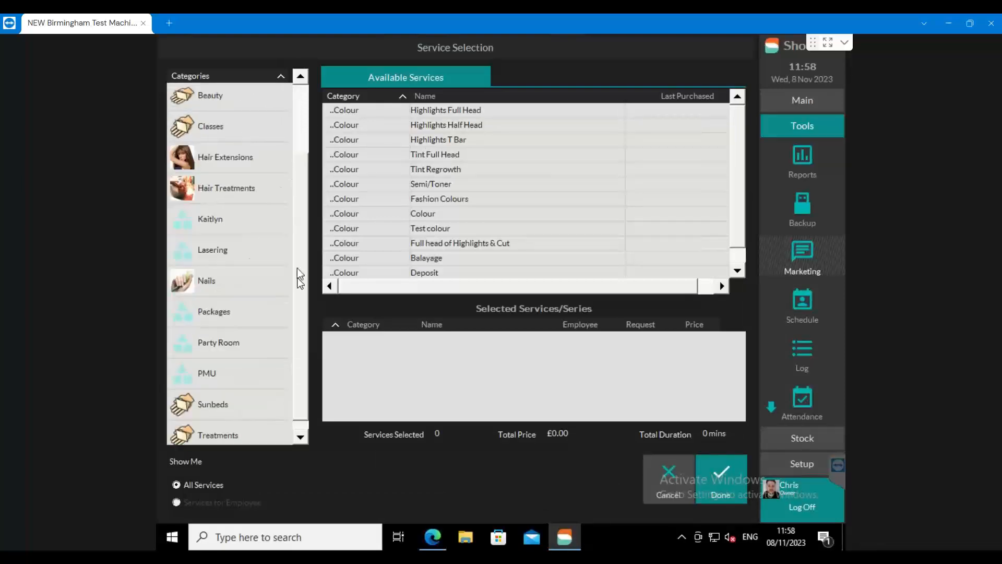
{"action": "left_click", "coordinate": [228, 429]}
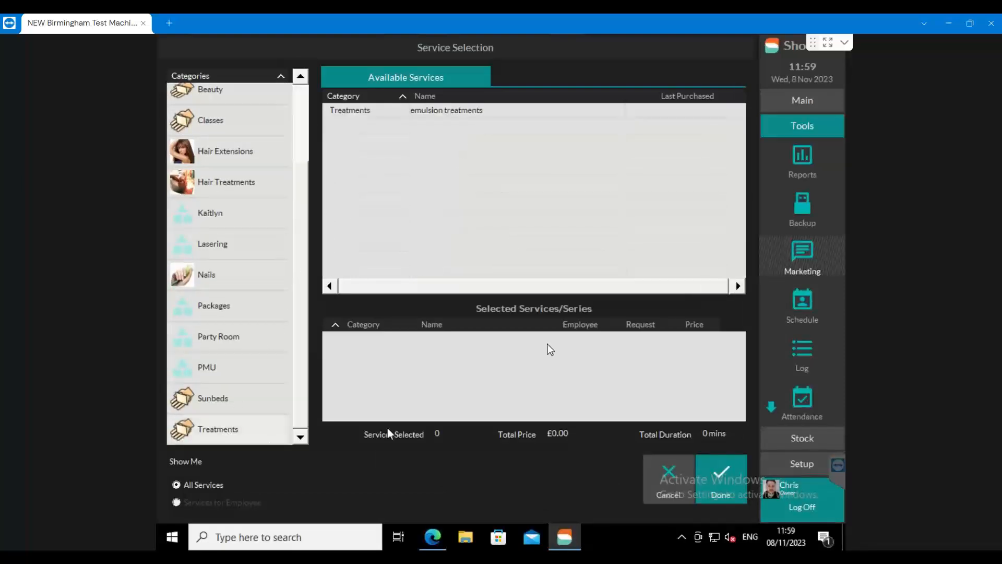
{"action": "left_click", "coordinate": [453, 112]}
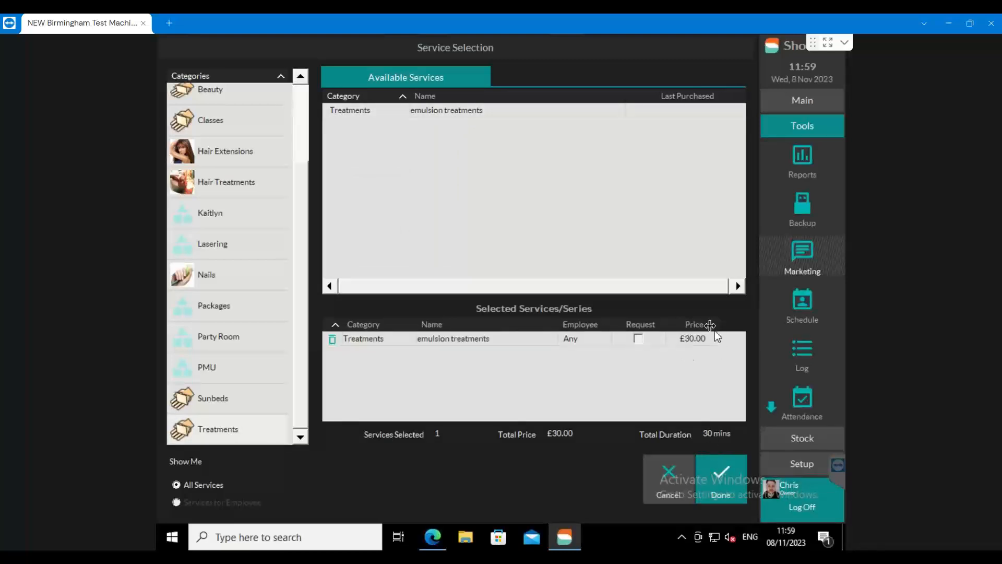
{"action": "left_click", "coordinate": [722, 482]}
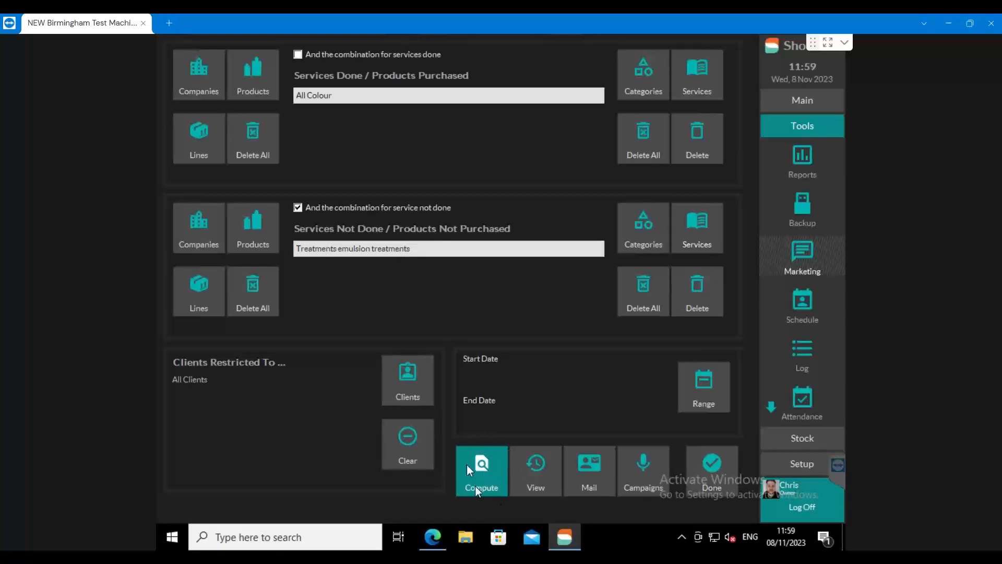
Step: Compute the marketing client list and exclude clients with no email or opted out of marketing
{"action": "left_click", "coordinate": [487, 467]}
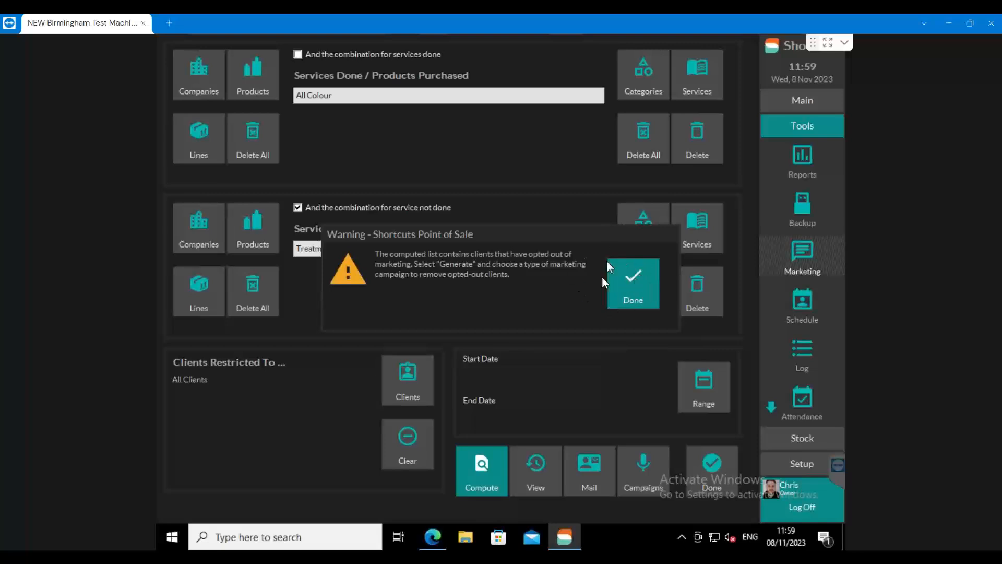
{"action": "left_click", "coordinate": [617, 280]}
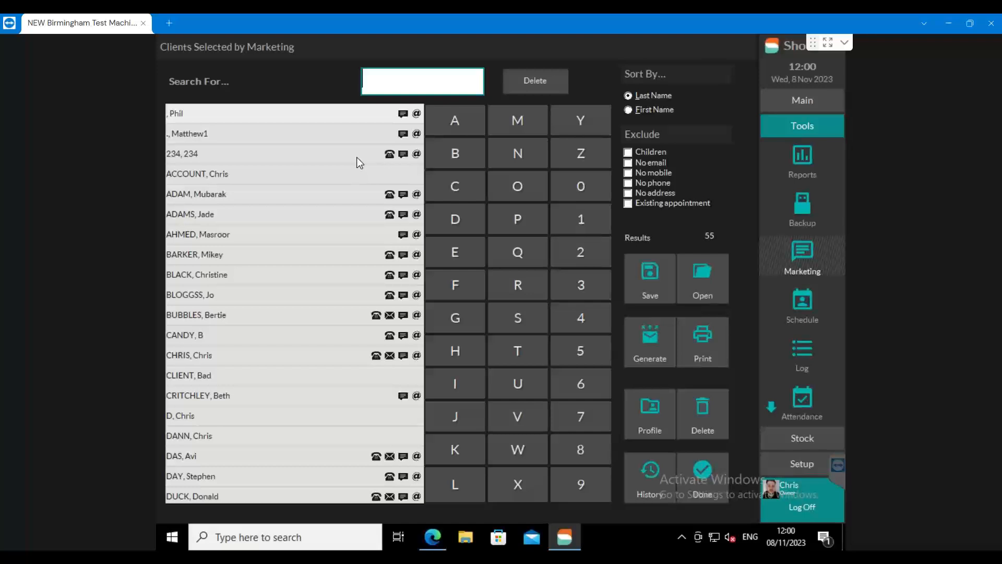
{"action": "left_click", "coordinate": [650, 162]}
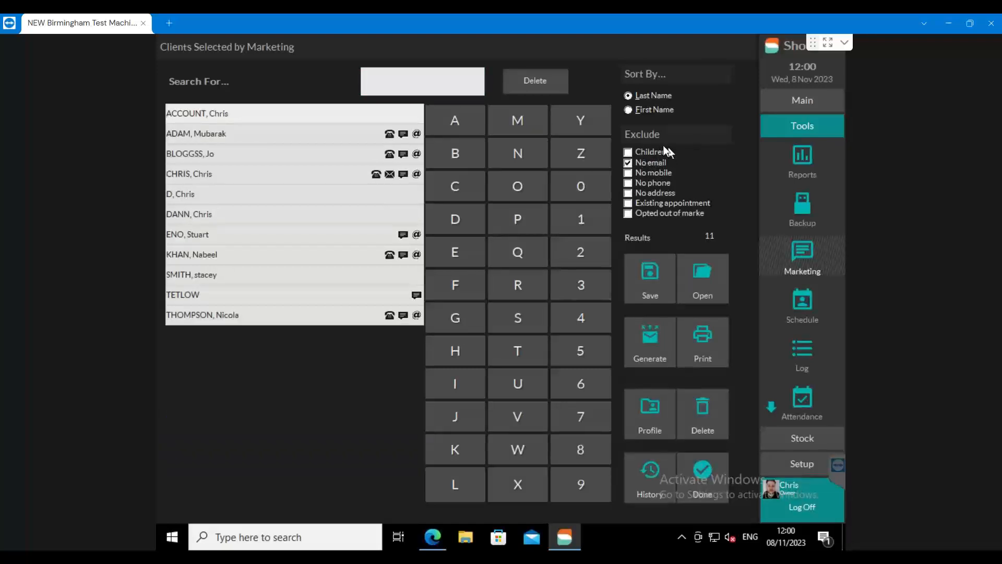
{"action": "left_click", "coordinate": [628, 214]}
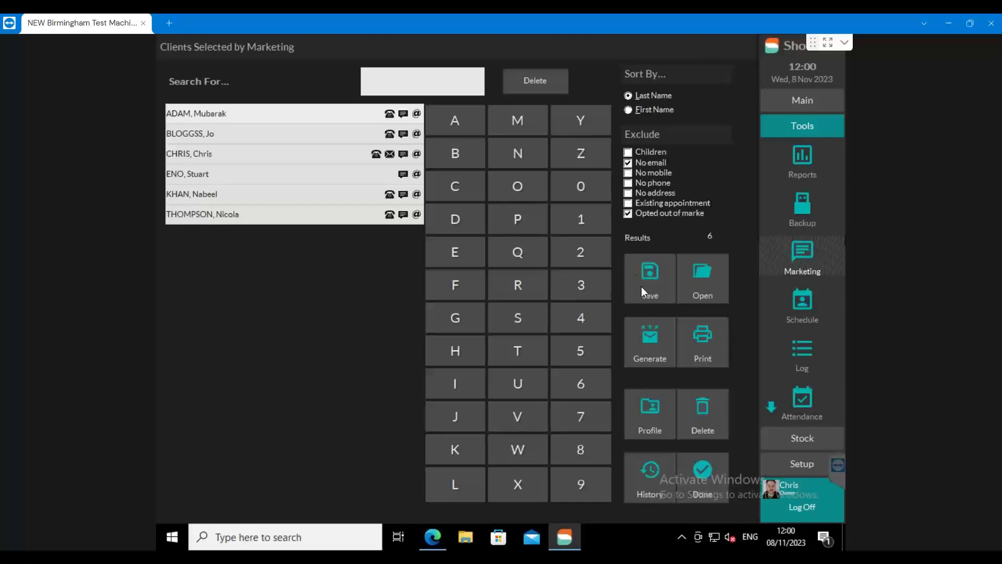
{"action": "left_click", "coordinate": [649, 274]}
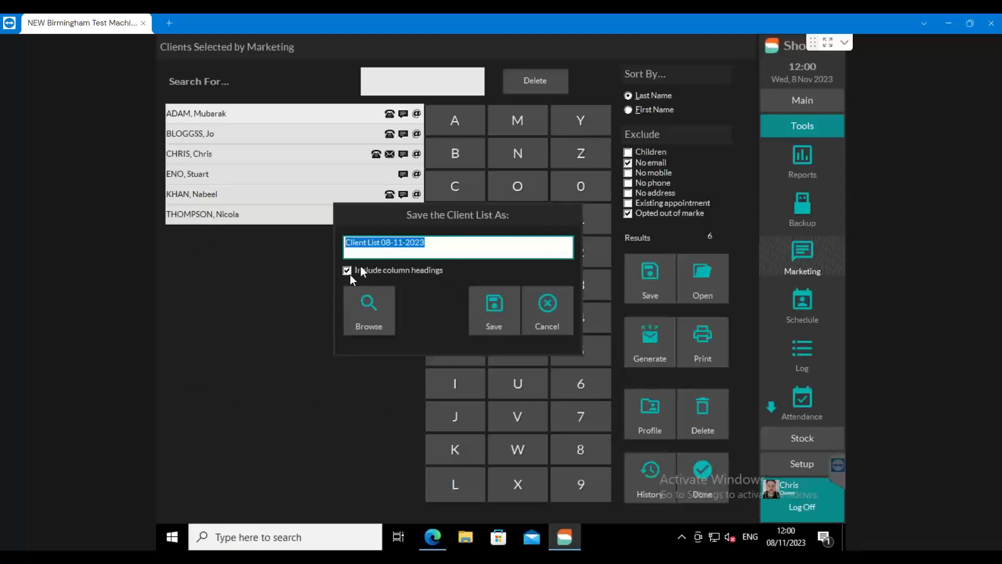
{"action": "left_click", "coordinate": [370, 303]}
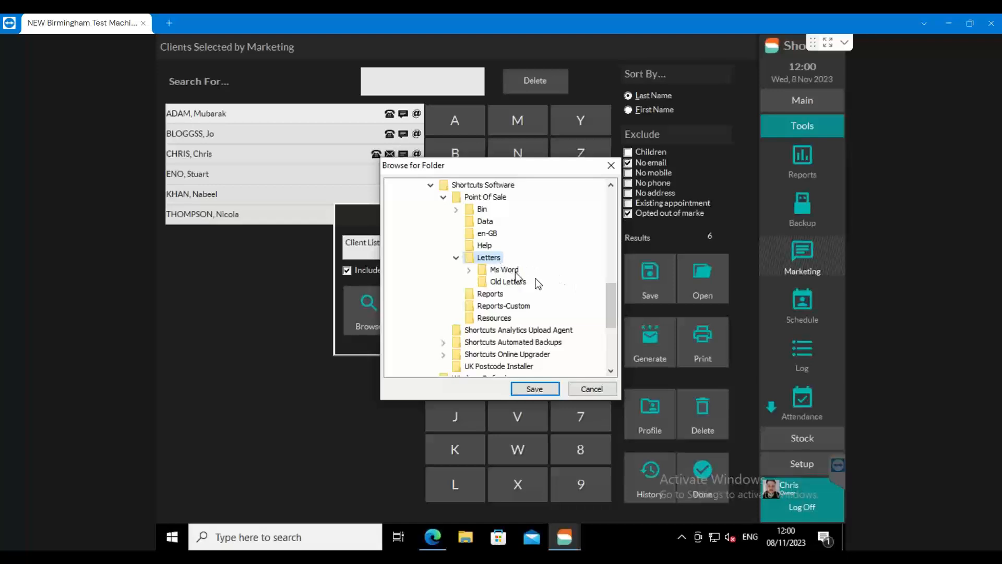
{"action": "left_click_drag", "start_coordinate": [611, 298], "coordinate": [611, 201]}
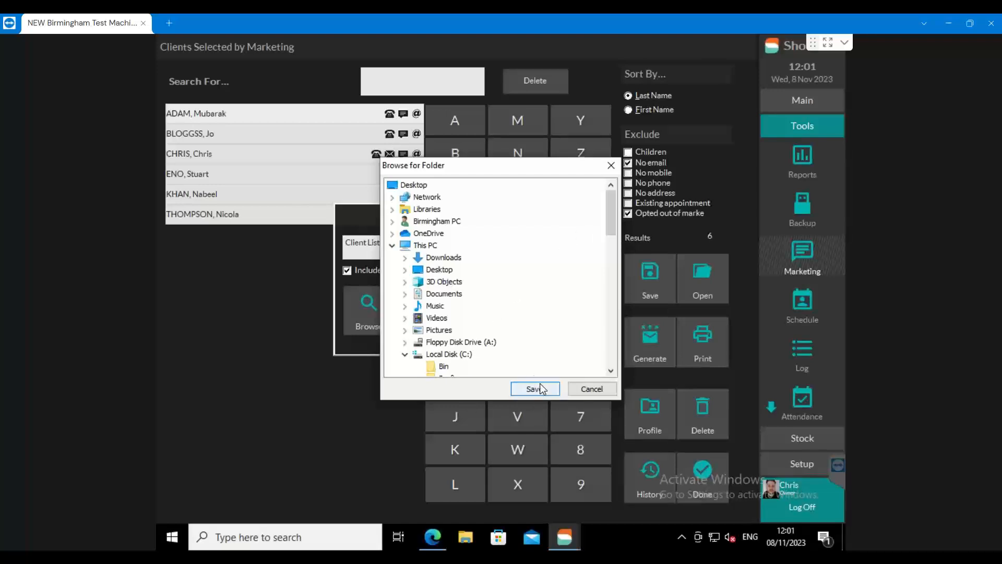
{"action": "left_click", "coordinate": [612, 170]}
Step: Switch to the online Targeted campaign page and review the file upload for an exported customer list
{"action": "left_click", "coordinate": [544, 316]}
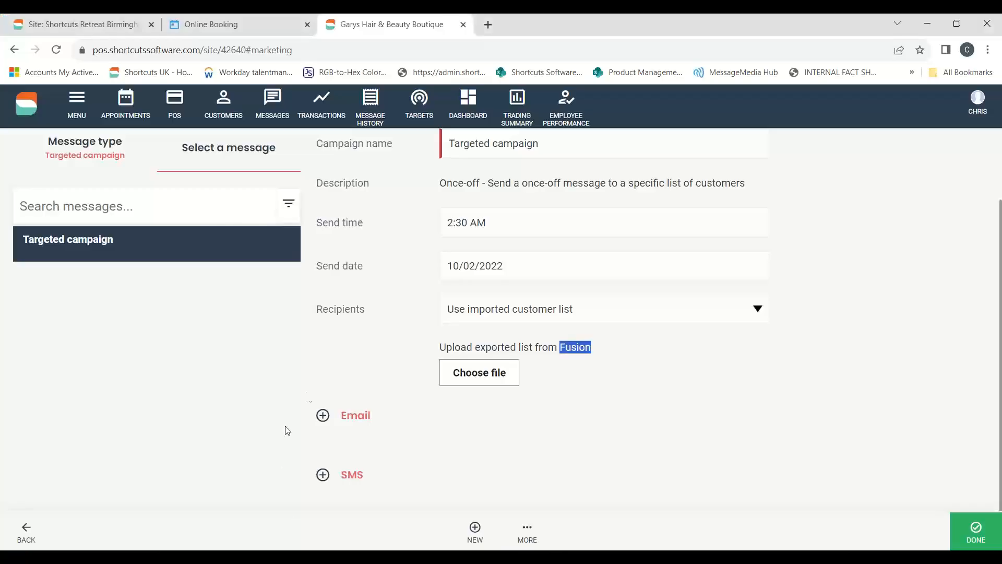
{"action": "left_click_drag", "start_coordinate": [441, 347], "coordinate": [593, 347]}
{"action": "left_click", "coordinate": [992, 55]}
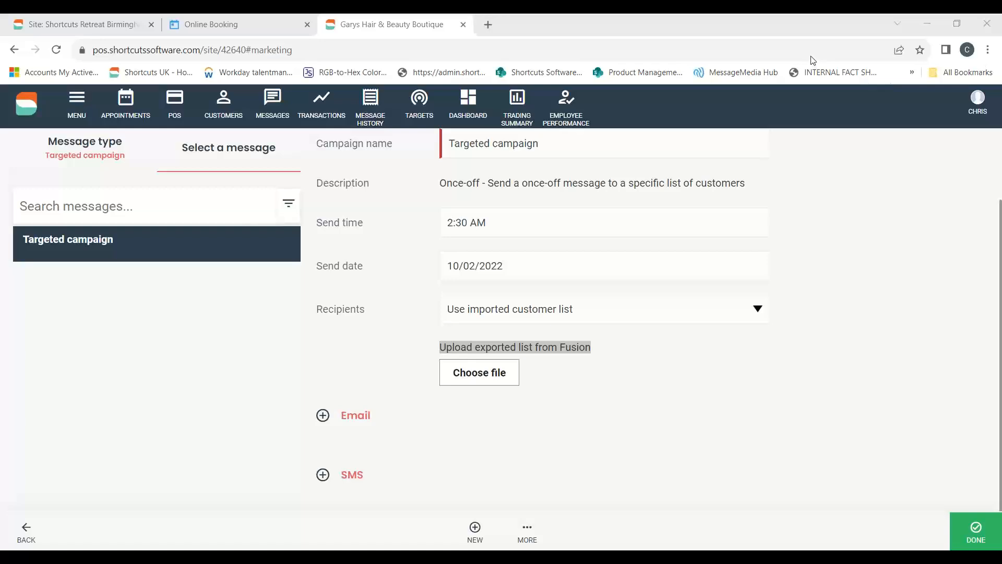
{"action": "left_click", "coordinate": [477, 380]}
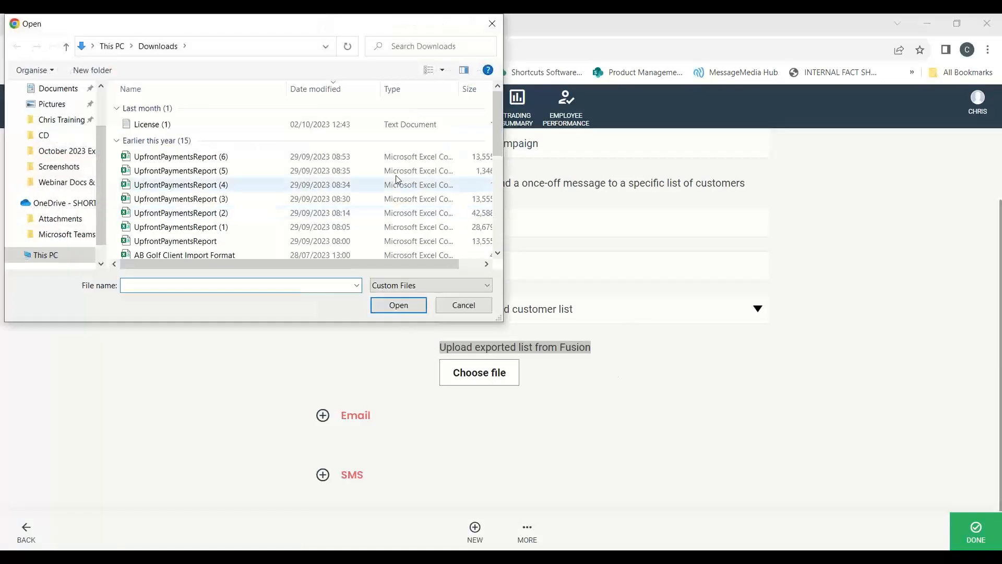
{"action": "left_click", "coordinate": [493, 23]}
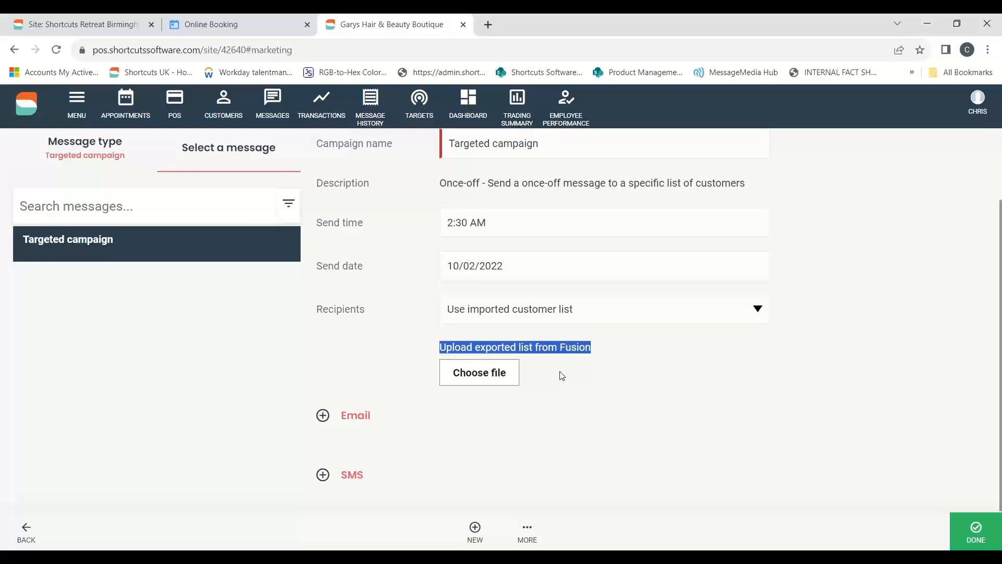
Step: Expand the Email section of the targeted campaign and review its fields
{"action": "left_click", "coordinate": [356, 418]}
{"action": "scroll", "coordinate": [627, 418], "scroll_direction": "down", "scroll_amount": 8}
{"action": "scroll", "coordinate": [635, 391], "scroll_direction": "up", "scroll_amount": 5}
{"action": "scroll", "coordinate": [637, 392], "scroll_direction": "down", "scroll_amount": 3}
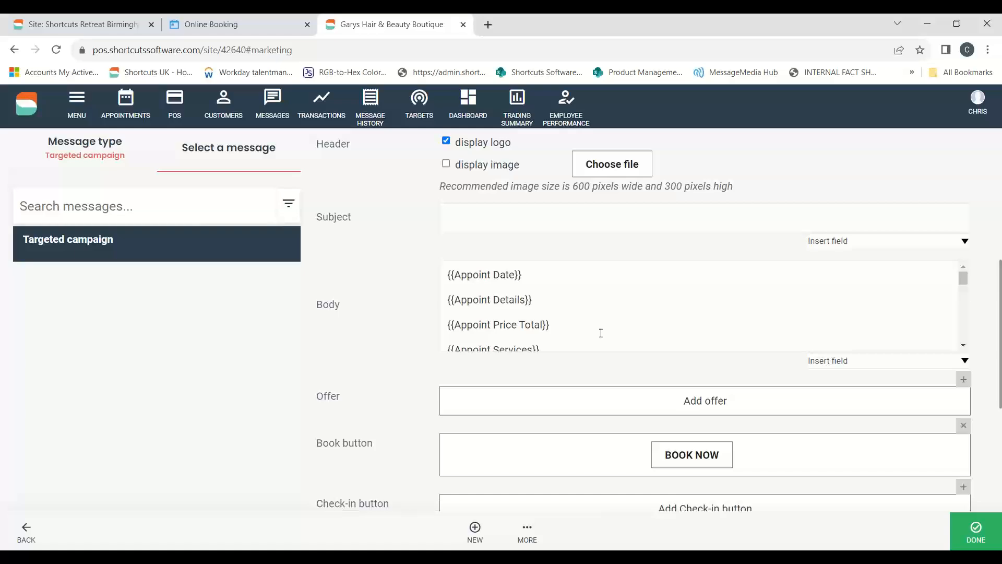
Step: Return to the desktop appointment book and lengthen the 16:00 Toner appointment to about 30 minutes
{"action": "left_click", "coordinate": [405, 517]}
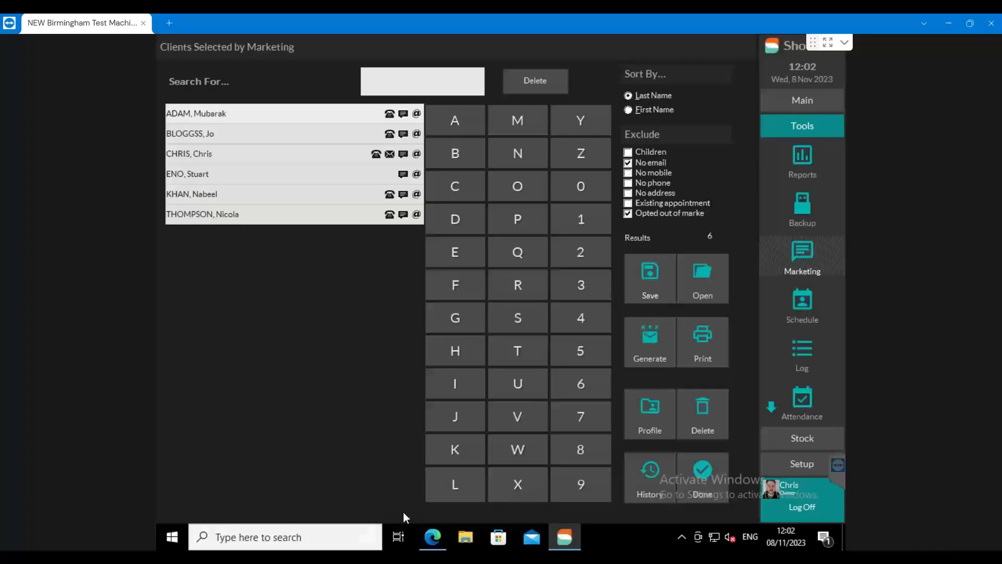
{"action": "left_click", "coordinate": [802, 99]}
{"action": "left_click", "coordinate": [809, 141]}
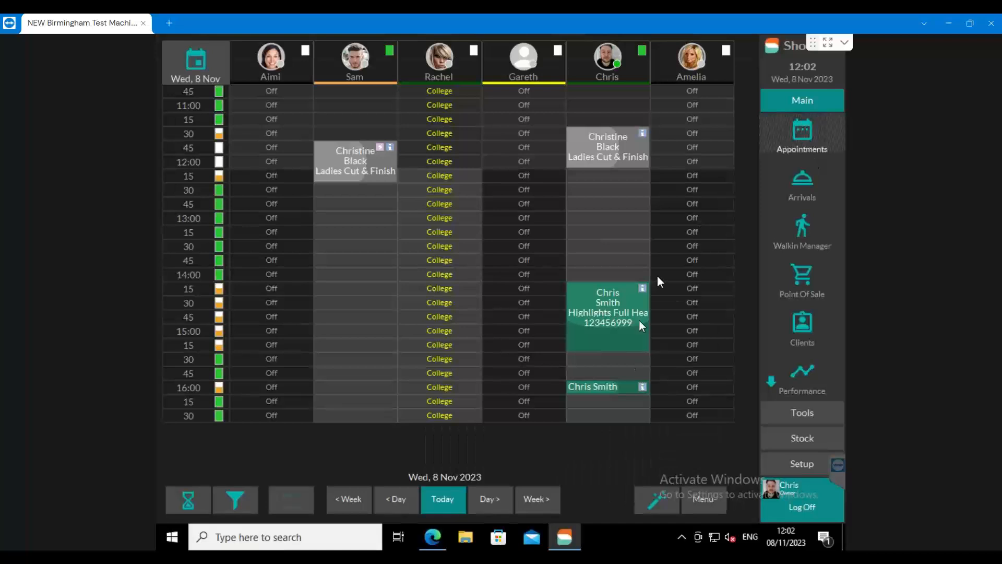
{"action": "left_click_drag", "start_coordinate": [641, 393], "coordinate": [653, 418]}
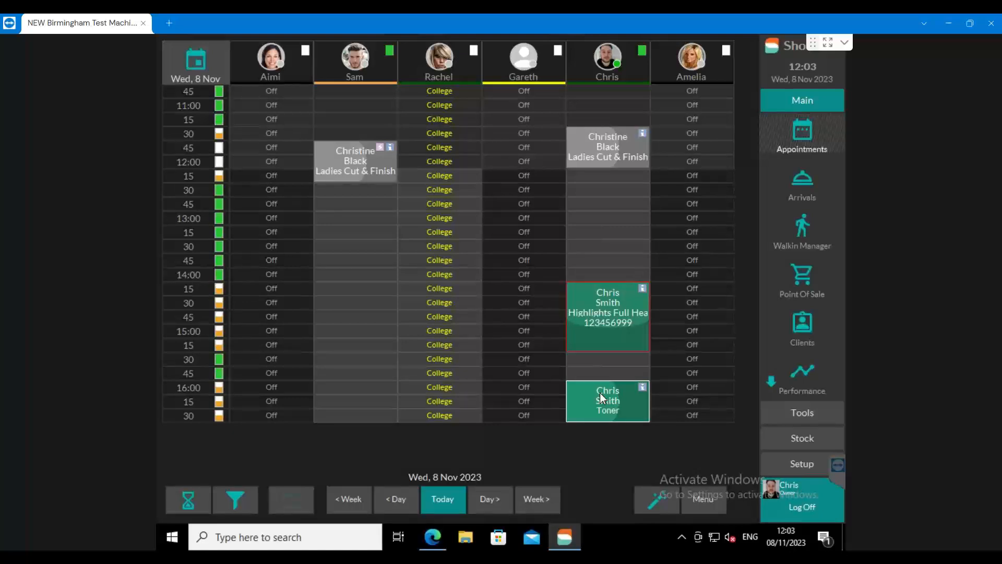
Step: Switch to the Online Booking tab and start a booking, passing the welcome and note pages
{"action": "left_click", "coordinate": [251, 557]}
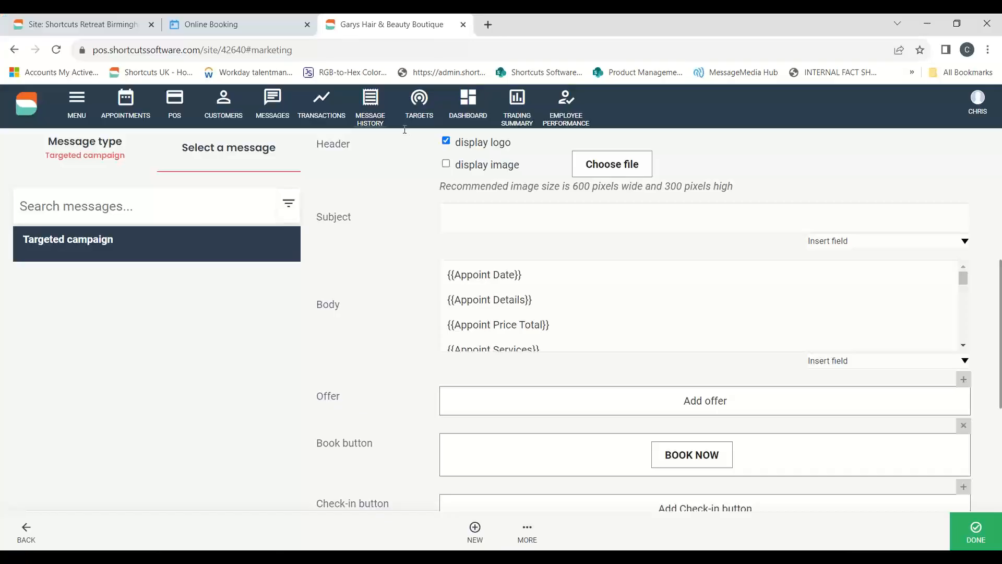
{"action": "left_click", "coordinate": [270, 19]}
{"action": "left_click", "coordinate": [371, 379]}
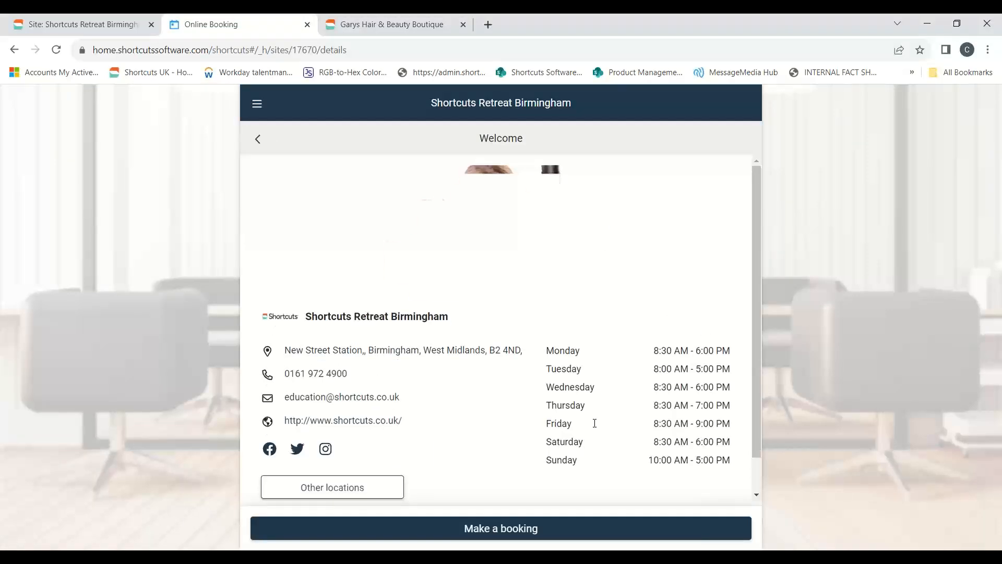
{"action": "left_click", "coordinate": [506, 528]}
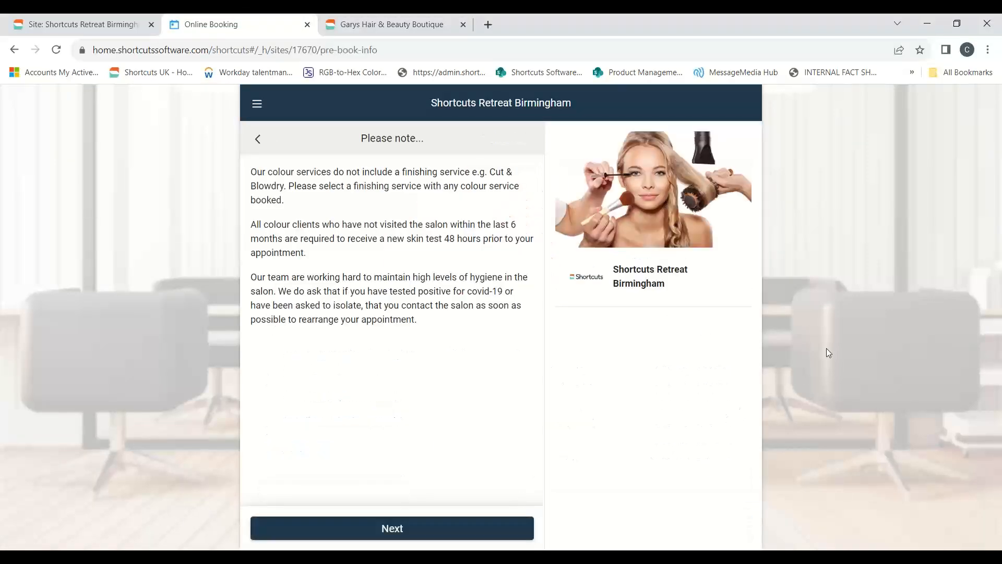
{"action": "left_click", "coordinate": [421, 528]}
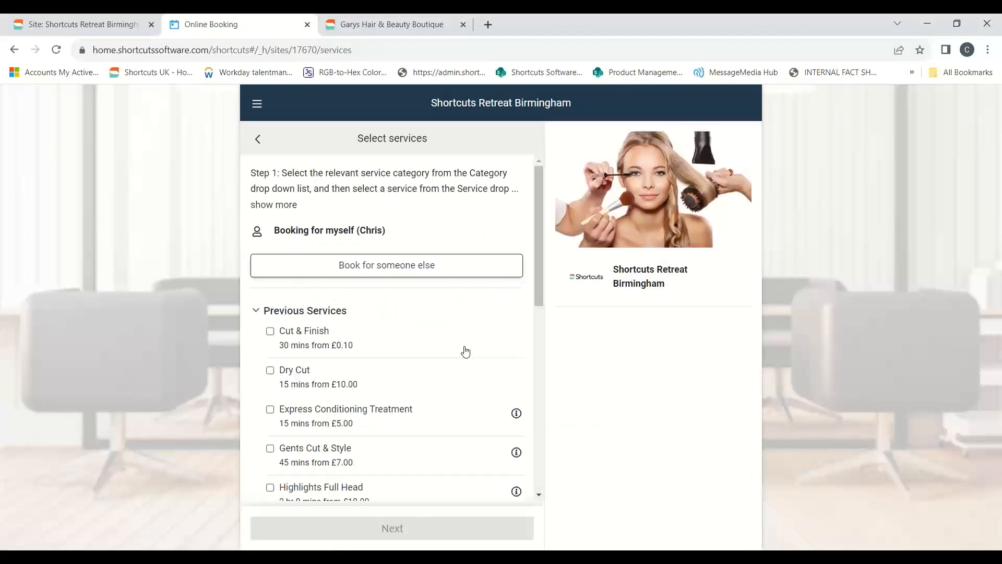
Step: Expand the Colour category and select the Highlights Full Head service
{"action": "scroll", "coordinate": [467, 344], "scroll_direction": "down", "scroll_amount": 3}
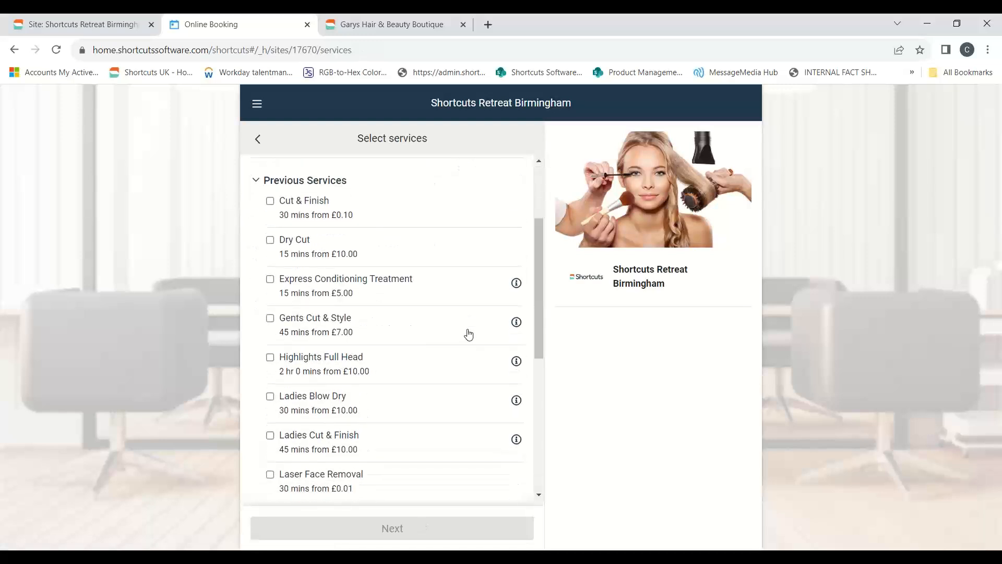
{"action": "scroll", "coordinate": [469, 335], "scroll_direction": "down", "scroll_amount": 3}
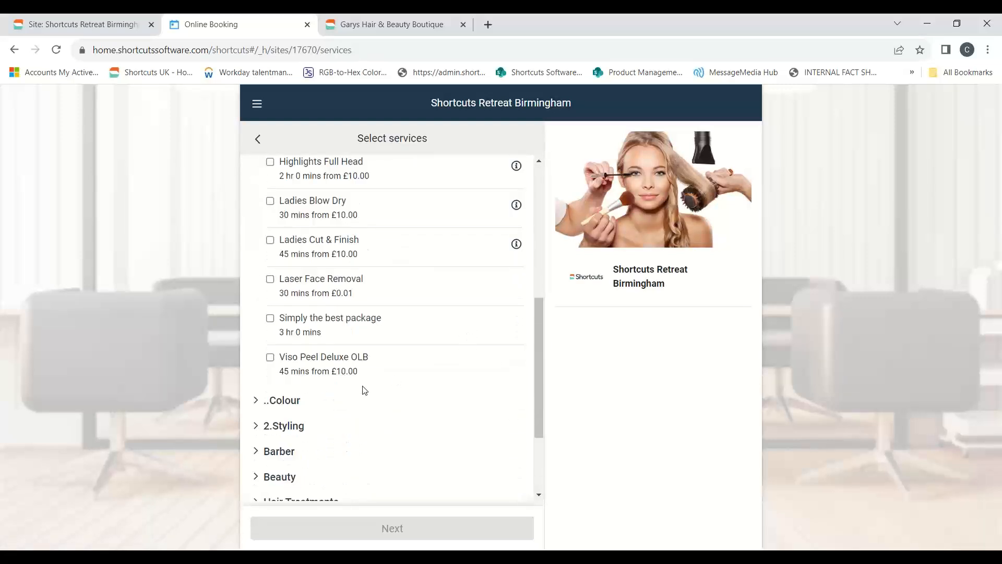
{"action": "left_click", "coordinate": [277, 400]}
{"action": "scroll", "coordinate": [458, 332], "scroll_direction": "down", "scroll_amount": 3}
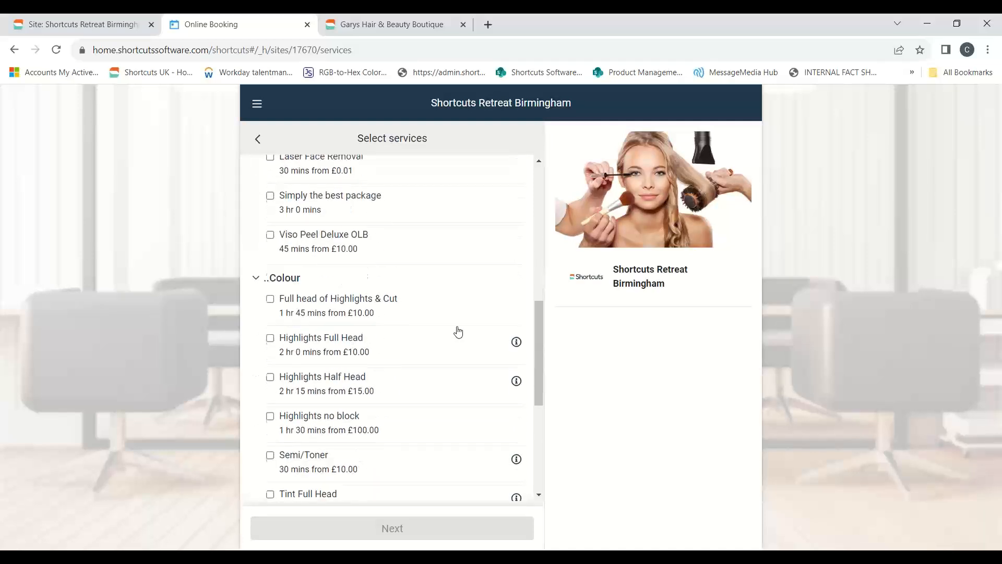
{"action": "left_click", "coordinate": [270, 330]}
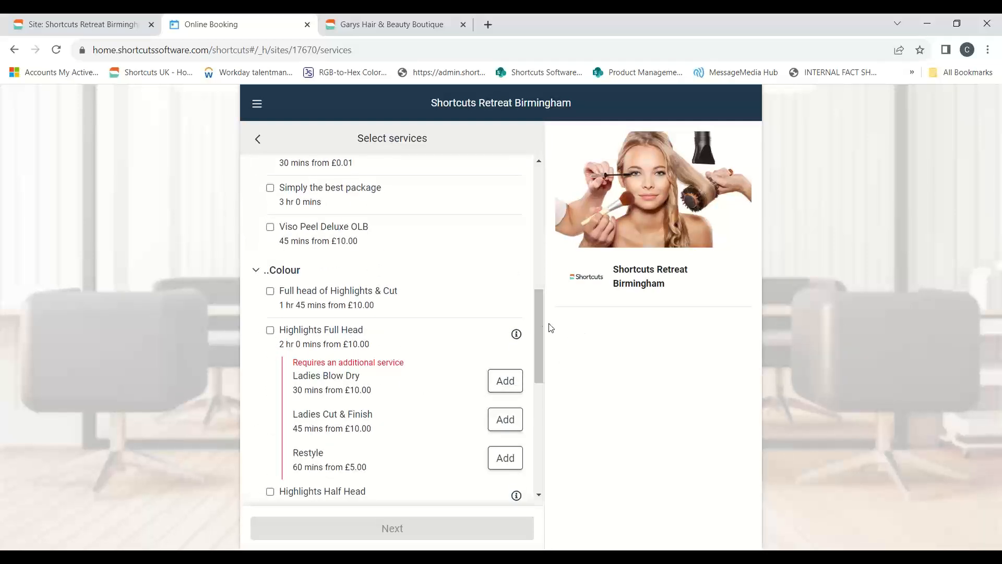
Step: Highlight the additional service requirement shown under Highlights Full Head
{"action": "scroll", "coordinate": [537, 330], "scroll_direction": "down", "scroll_amount": 1}
{"action": "left_click_drag", "start_coordinate": [294, 303], "coordinate": [385, 302]}
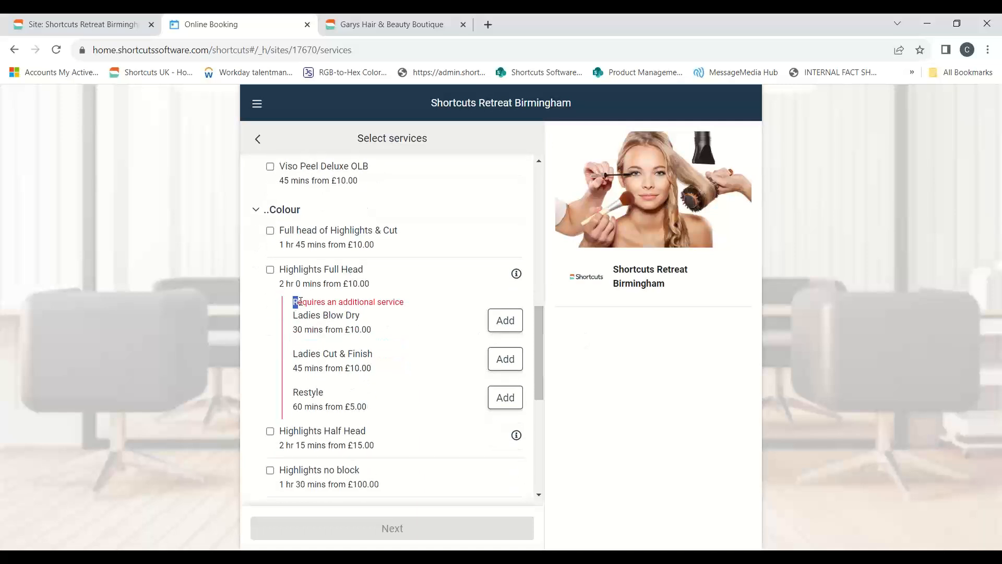
{"action": "triple_click", "coordinate": [422, 307]}
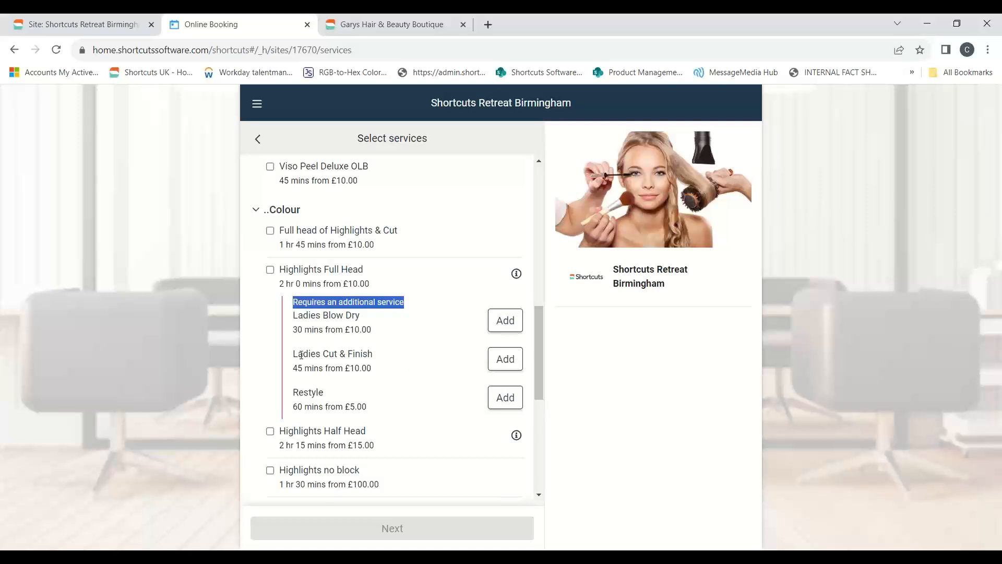
Step: Add Ladies Cut & Finish as the required additional service, answering Yes to the skin patch test question
{"action": "left_click", "coordinate": [505, 367]}
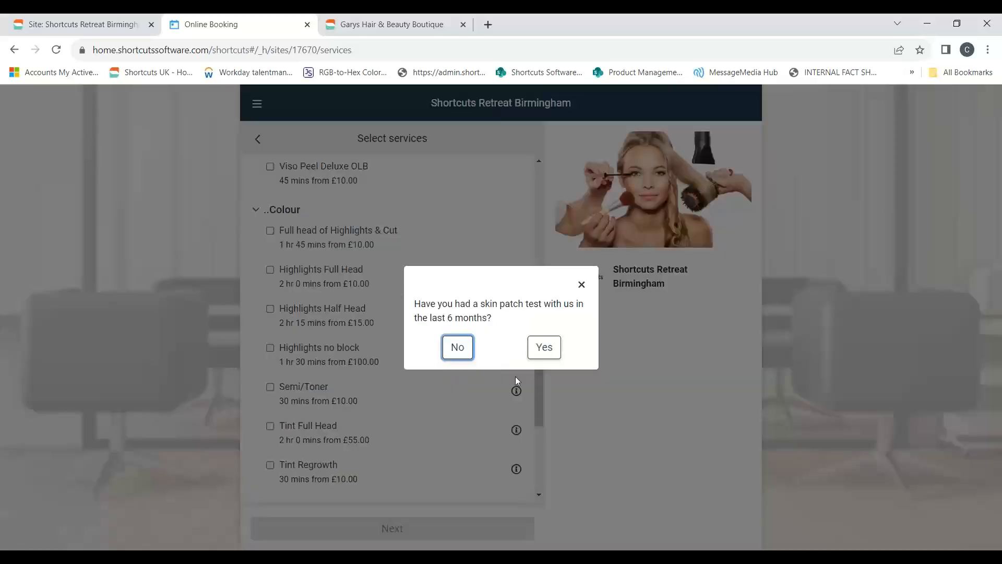
{"action": "left_click", "coordinate": [544, 348]}
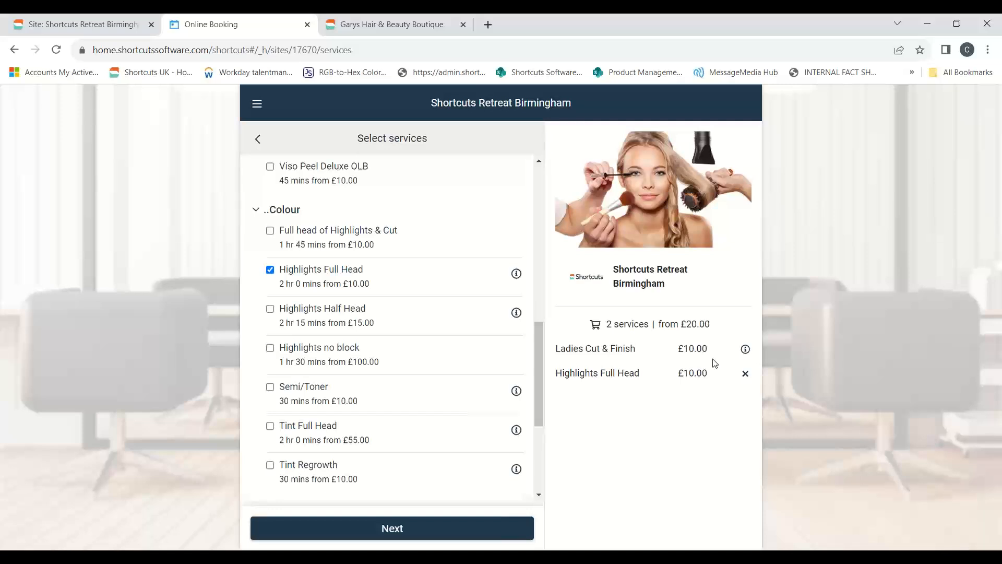
Step: Highlight Ladies Cut & Finish in the basket and open its info to see which service requires it
{"action": "left_click_drag", "start_coordinate": [560, 348], "coordinate": [753, 353]}
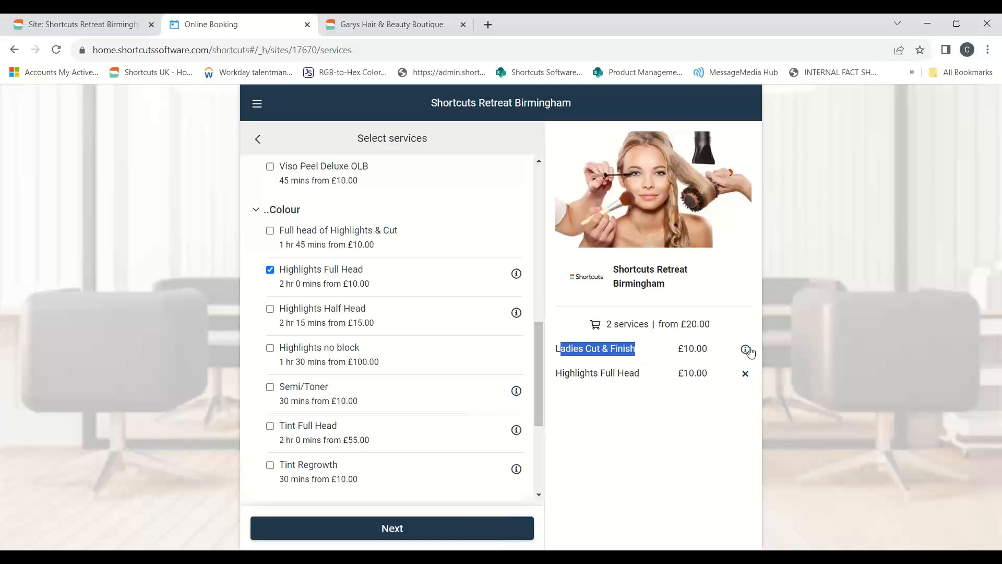
{"action": "left_click", "coordinate": [745, 349]}
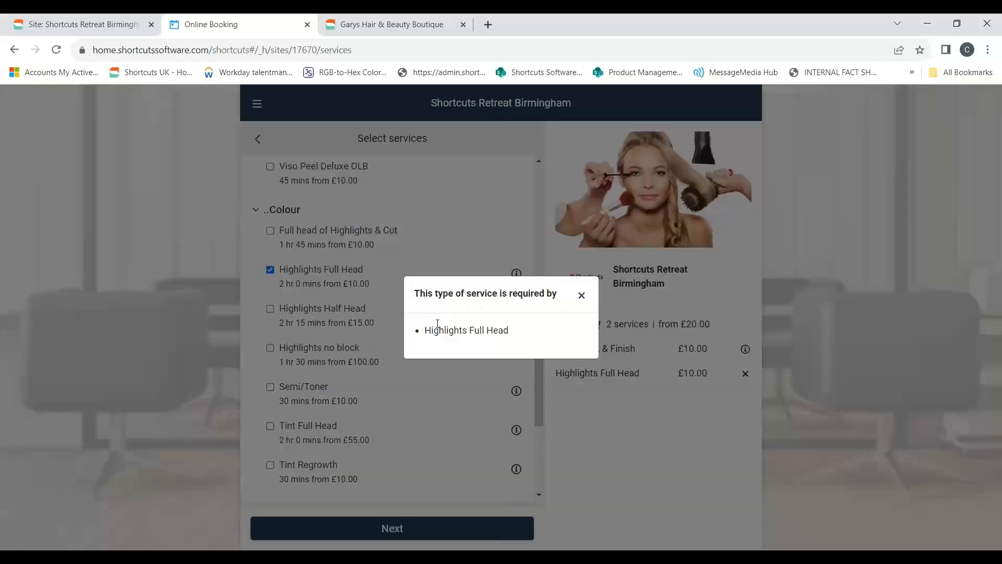
{"action": "left_click", "coordinate": [580, 295]}
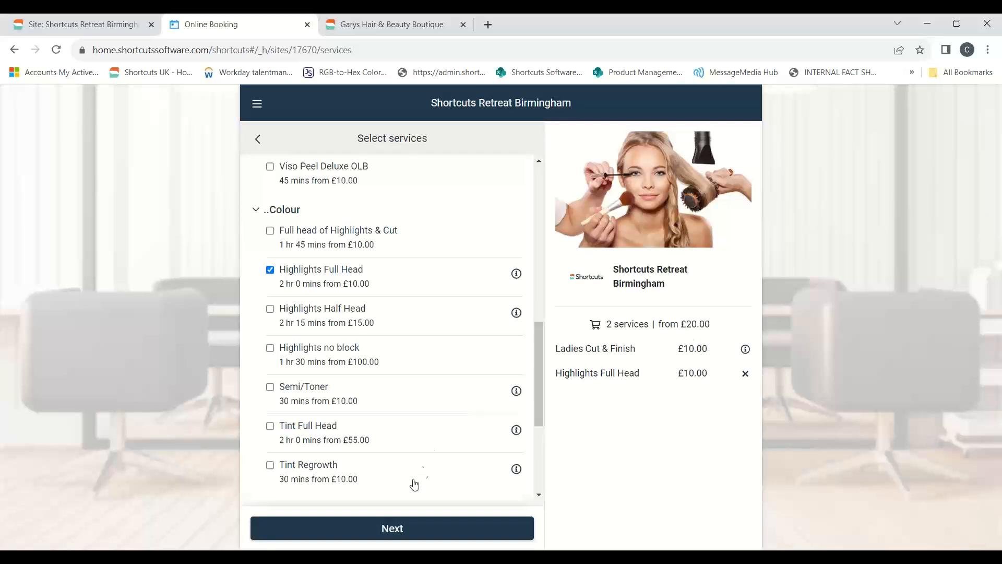
Step: Continue to the recommendations and add the Intense Conditioning Treatment suggested with Highlights Full Head
{"action": "left_click", "coordinate": [405, 527]}
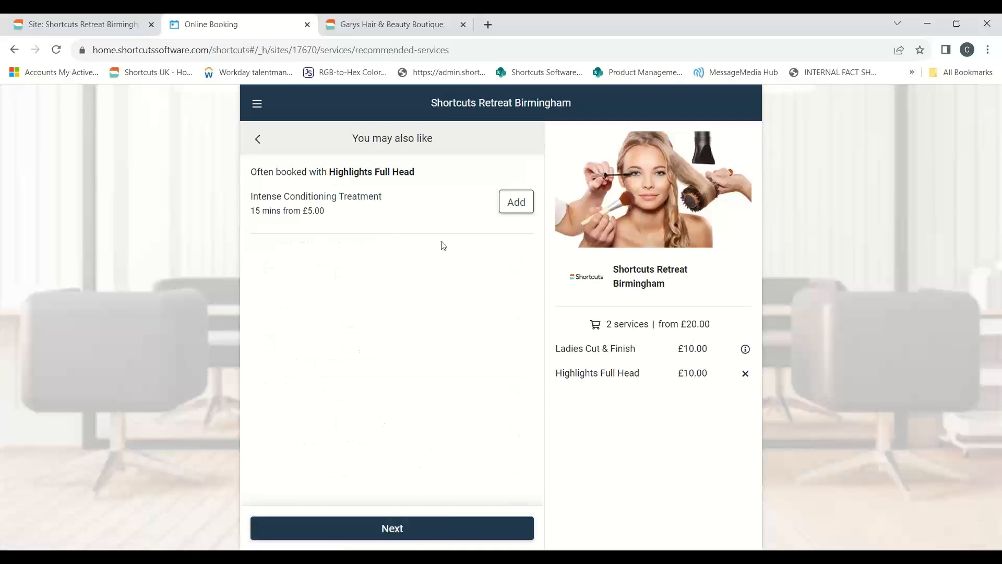
{"action": "left_click_drag", "start_coordinate": [253, 173], "coordinate": [425, 184]}
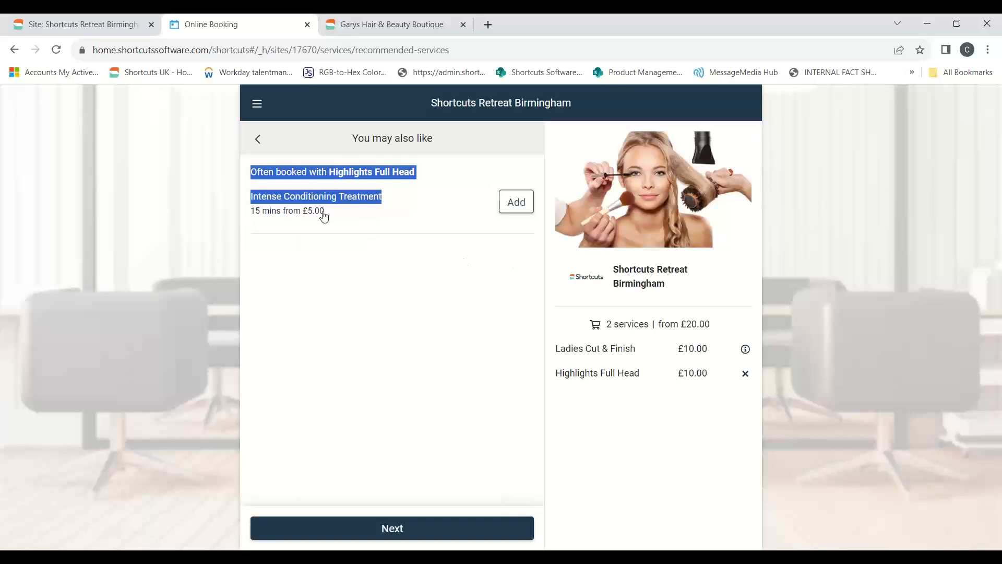
{"action": "left_click", "coordinate": [516, 209]}
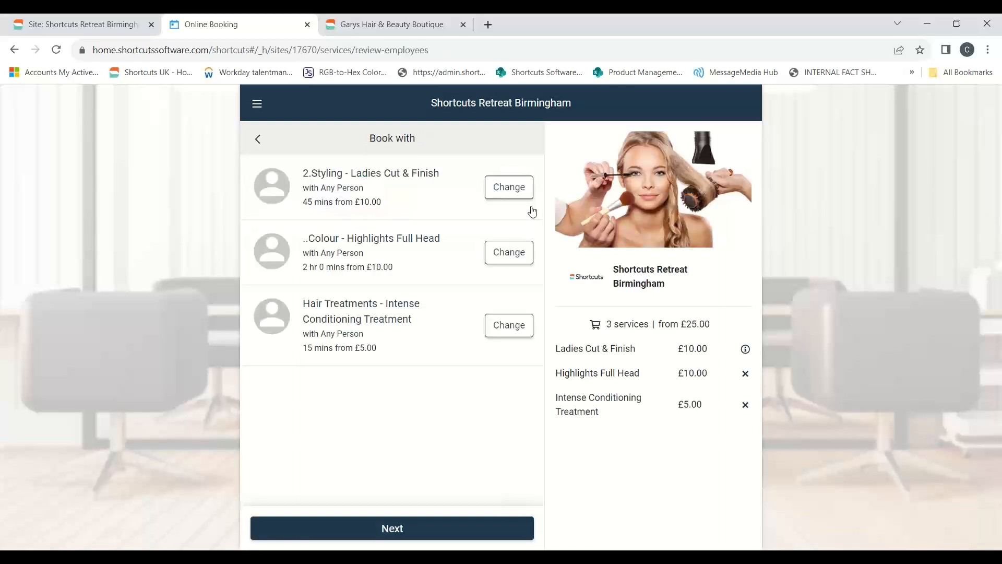